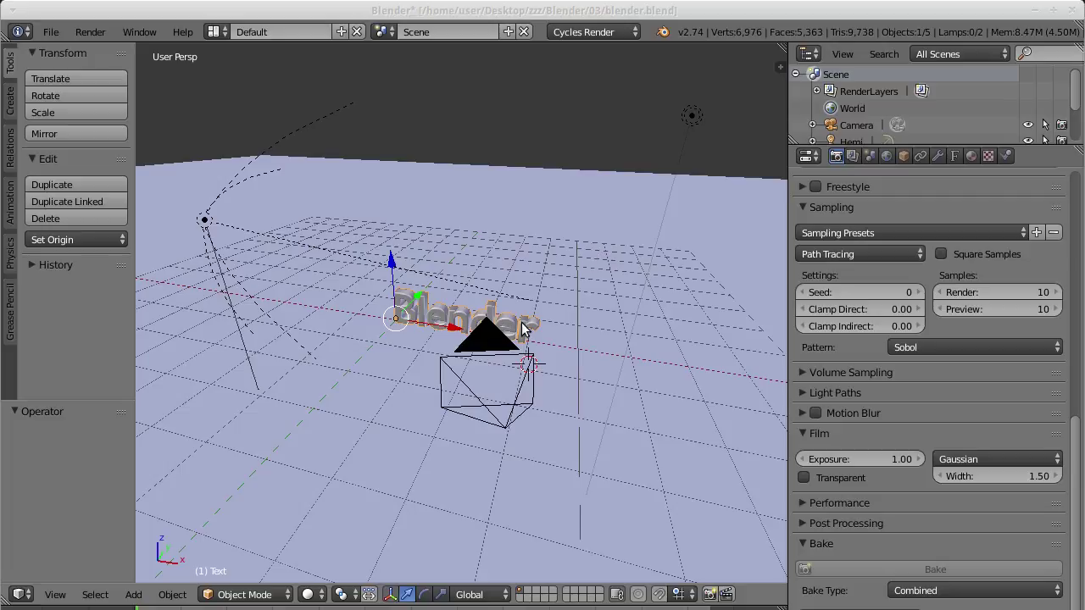
# Step: Select the ground Plane under the Blender text and delete it, keeping the camera and lamps
pyautogui.moveTo(534, 323)
pyautogui.mouseDown(button='middle')
pyautogui.moveTo(504, 301)
pyautogui.moveTo(511, 354)
pyautogui.mouseUp(button='middle')
pyautogui.scroll(5, 501, 314)
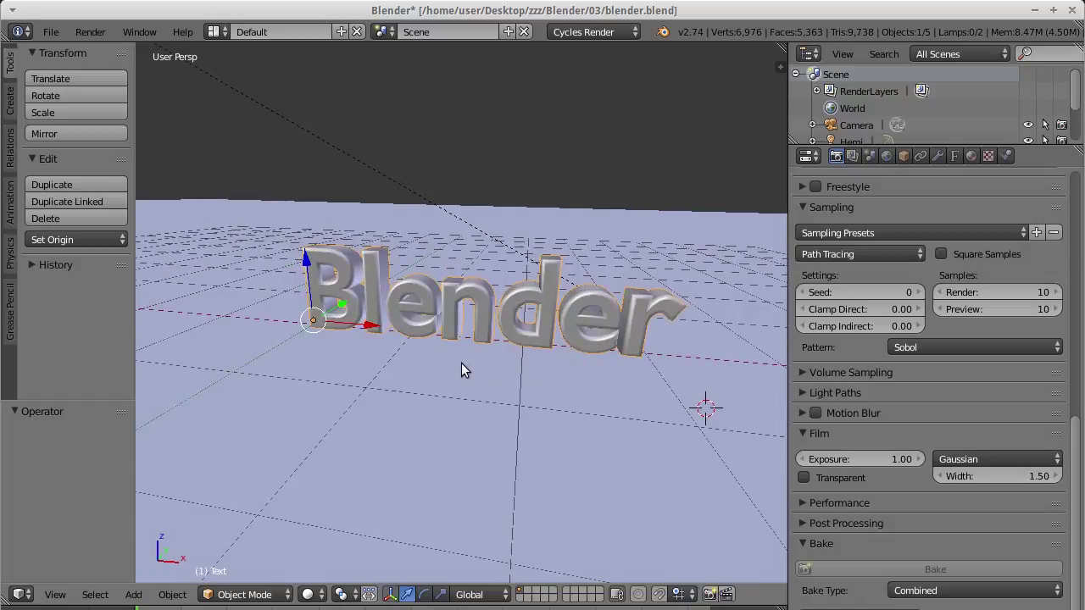
pyautogui.scroll(-5, 454, 343)
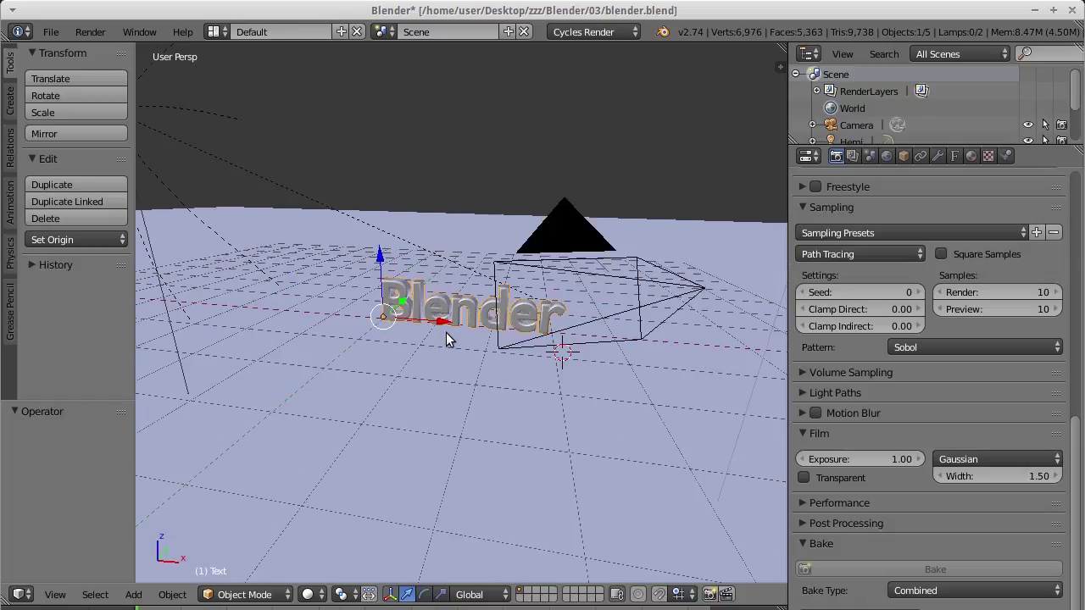
pyautogui.rightClick(343, 359)
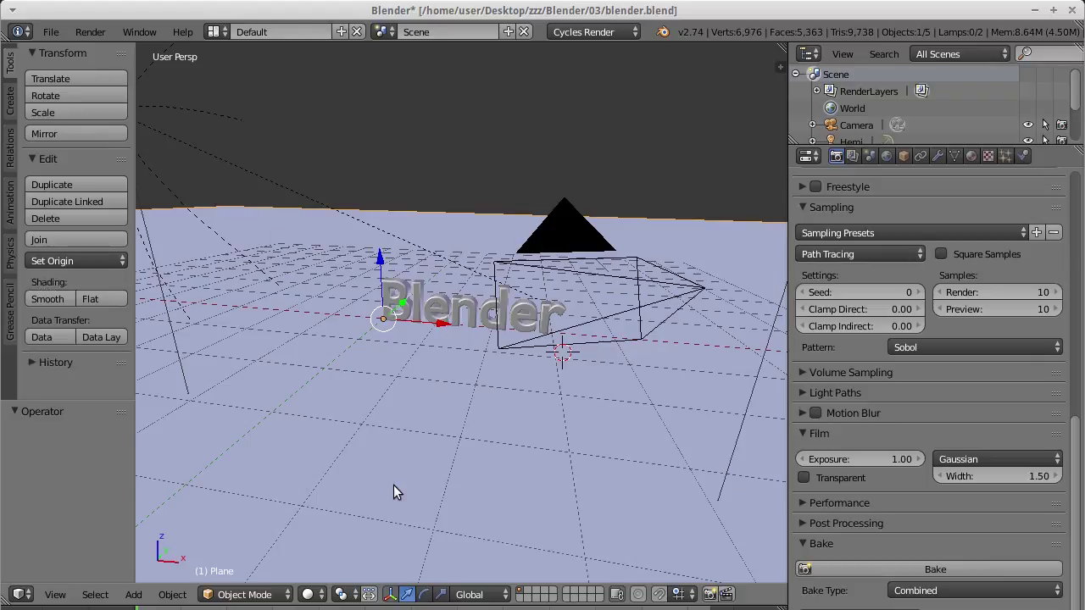
pyautogui.press('x')
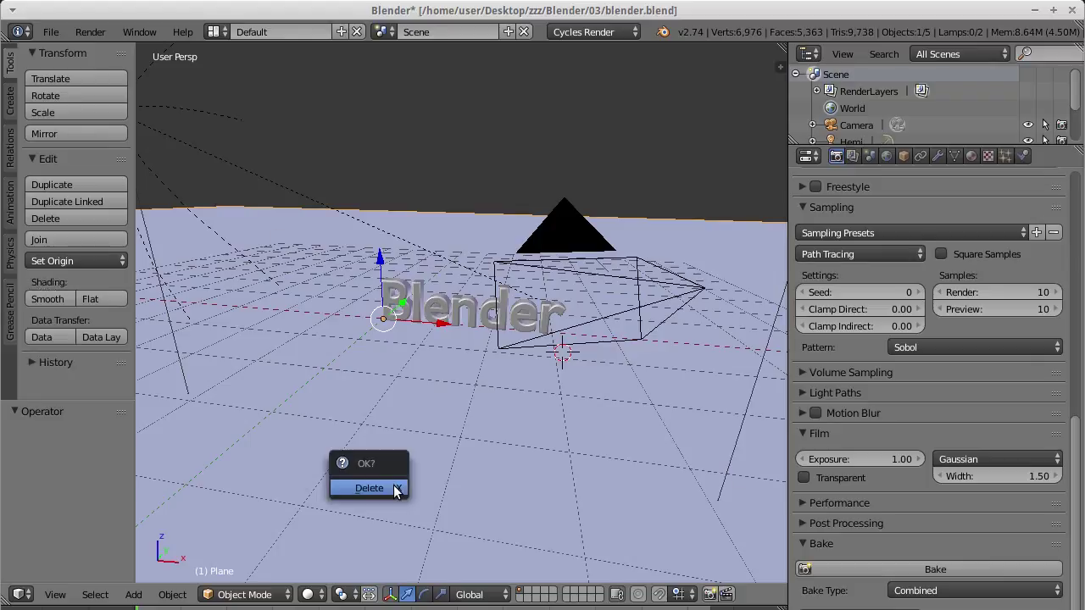
pyautogui.click(393, 485)
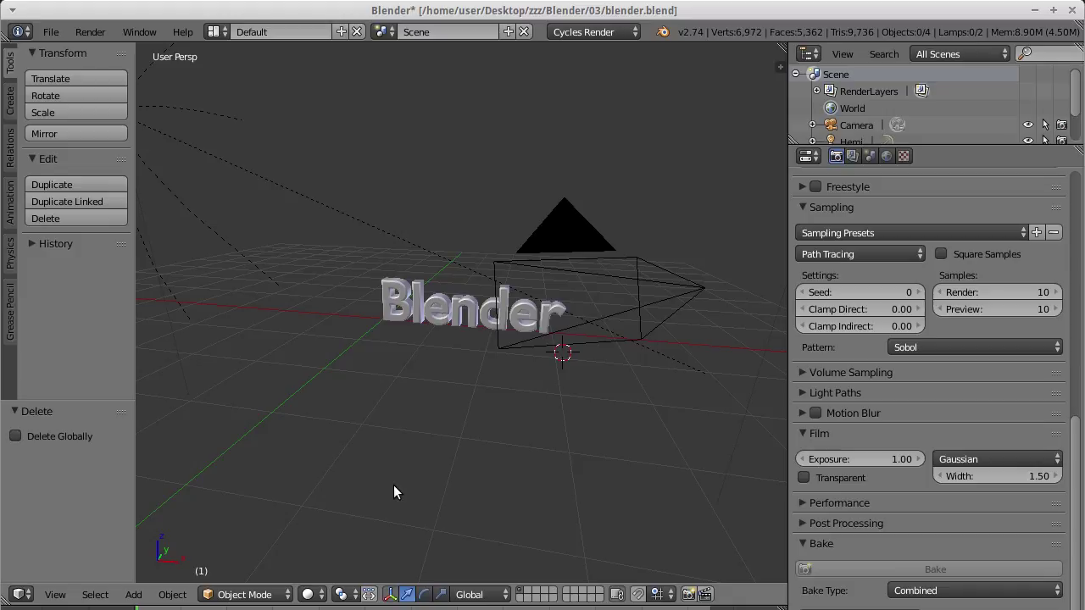
pyautogui.press('F12')
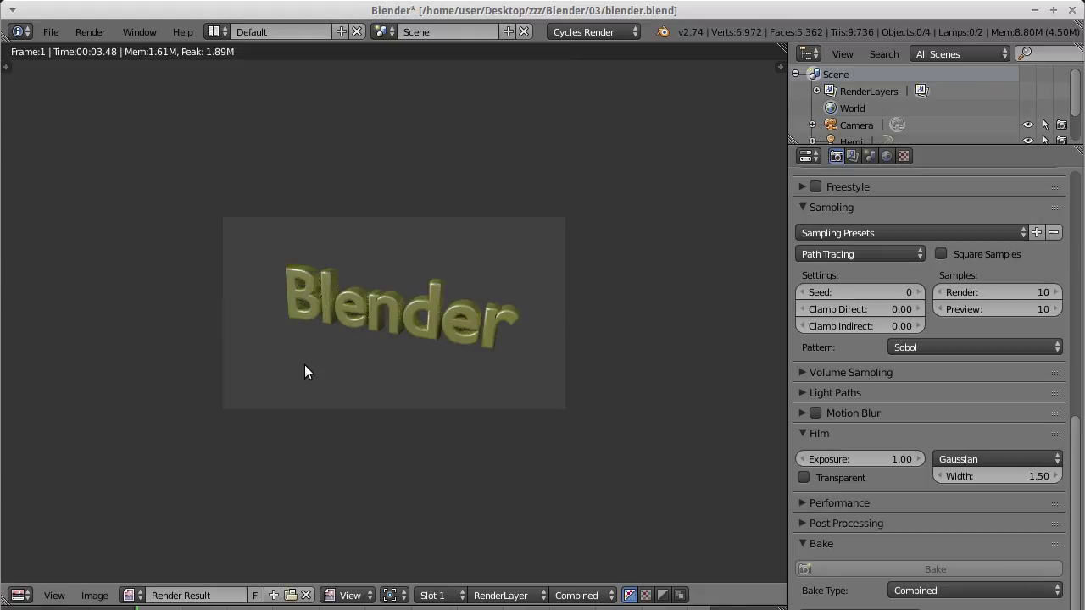
pyautogui.press('Escape')
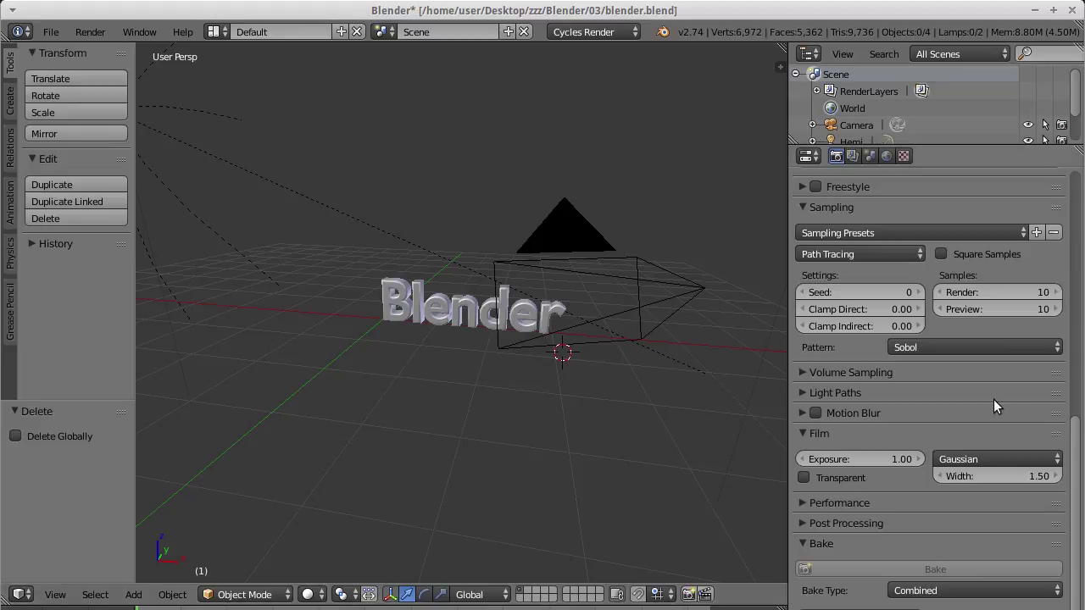
pyautogui.scroll(5, 993, 399)
pyautogui.scroll(4, 994, 400)
pyautogui.scroll(5, 993, 399)
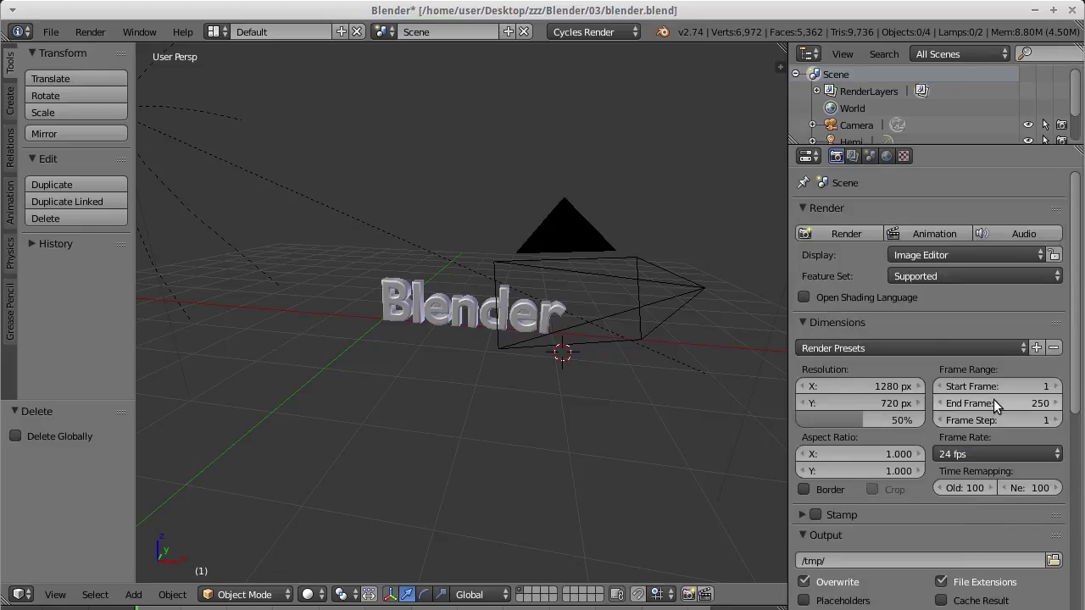
pyautogui.scroll(-6, 993, 399)
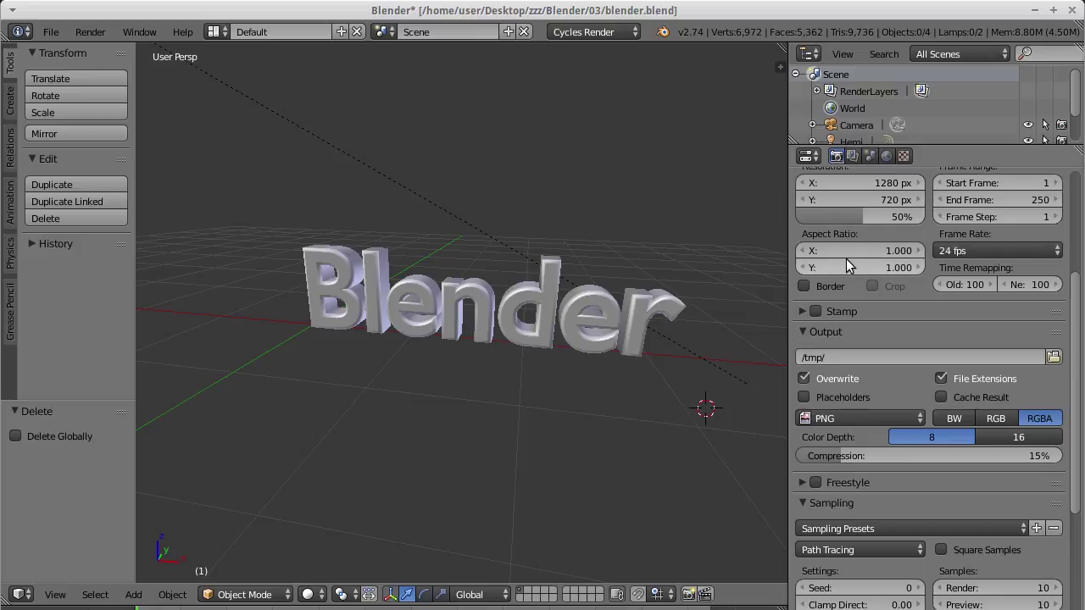
# Step: Turn on Transparent in the Film settings of the Render properties
pyautogui.scroll(-4, 882, 338)
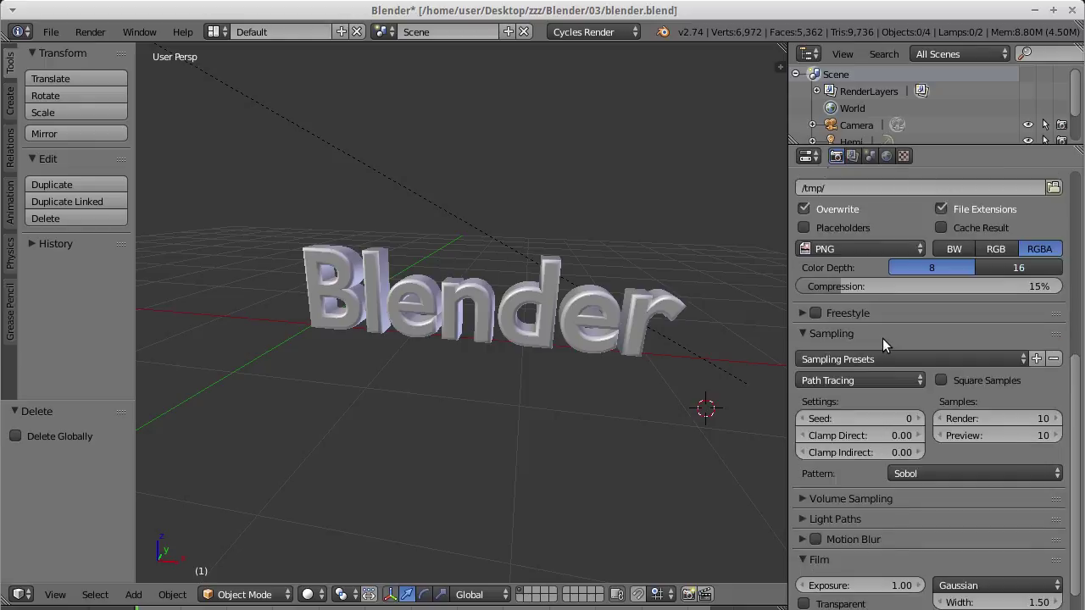
pyautogui.scroll(-4, 882, 338)
pyautogui.scroll(-1, 883, 338)
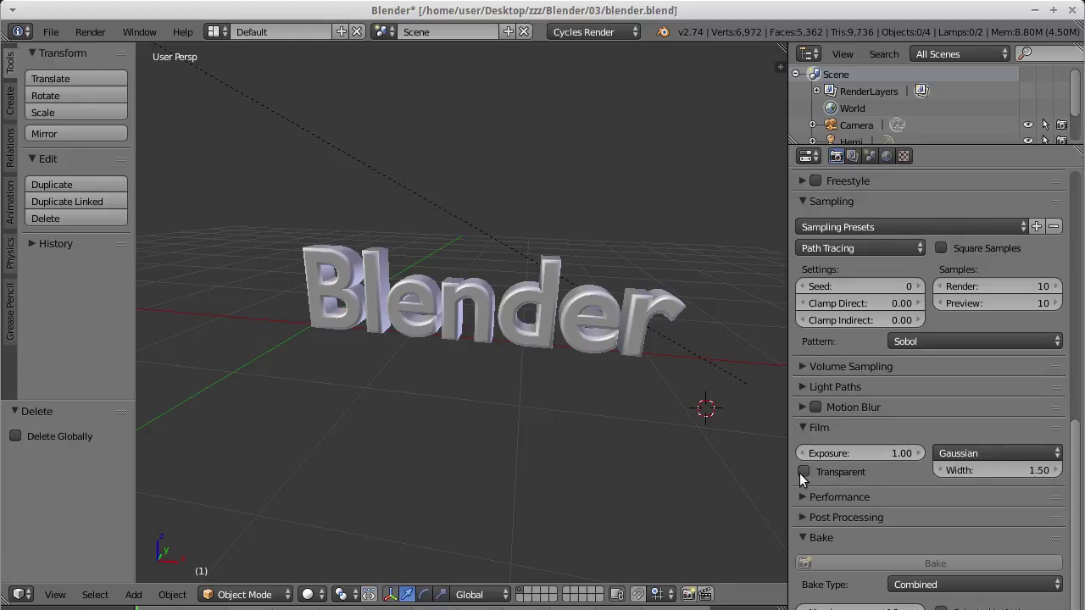
pyautogui.click(805, 428)
pyautogui.click(804, 428)
pyautogui.click(804, 472)
# Step: Render the text with F12 and zoom into the transparent Render Result
pyautogui.press('F12')
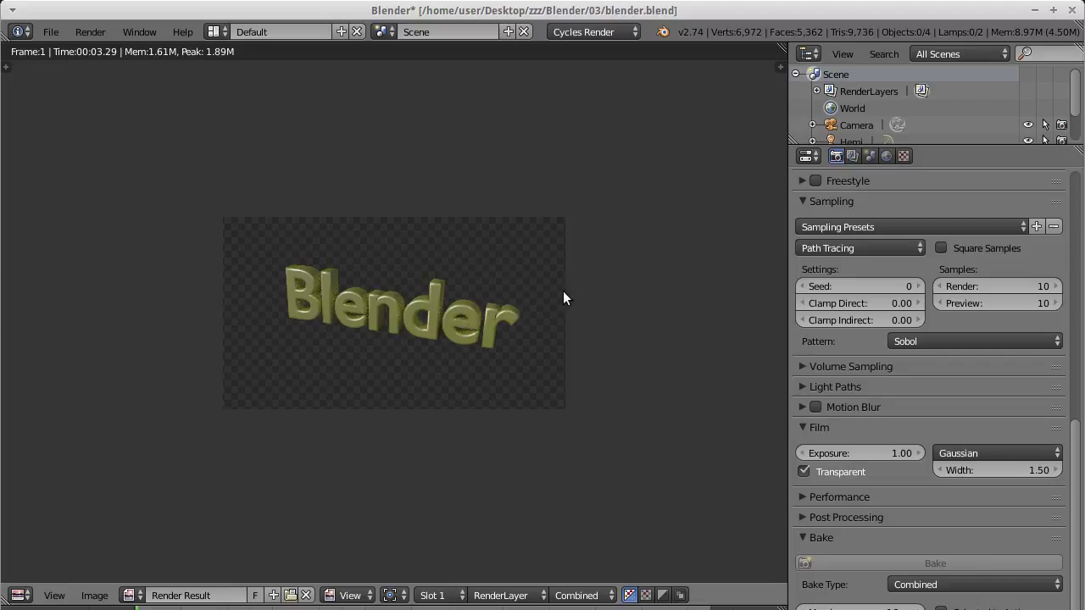
pyautogui.scroll(-3, 698, 328)
pyautogui.scroll(3, 509, 330)
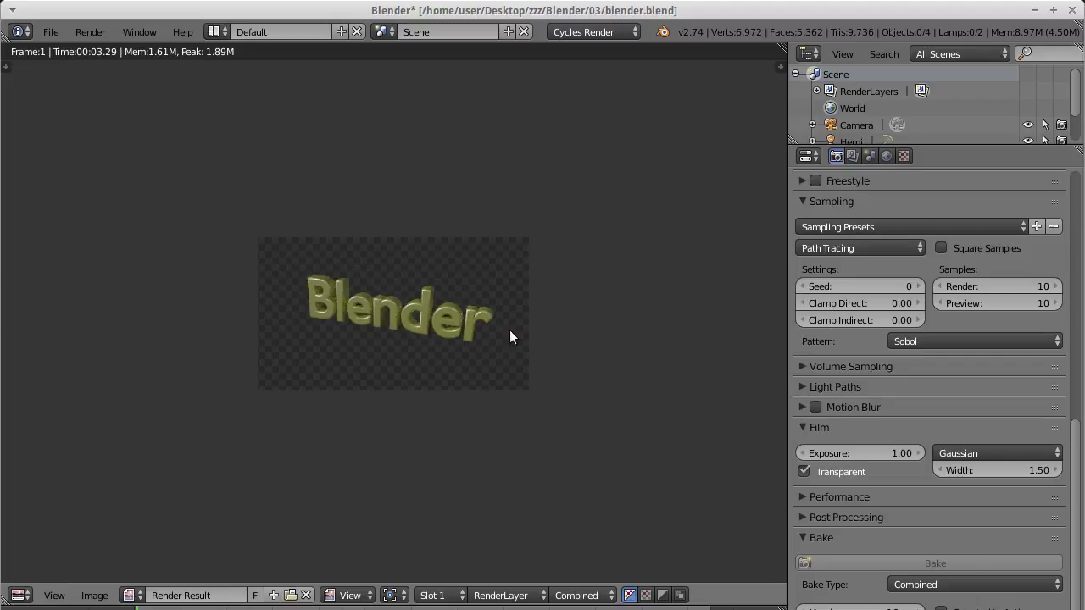
pyautogui.scroll(2, 509, 330)
pyautogui.scroll(4, 957, 361)
pyautogui.scroll(5, 957, 361)
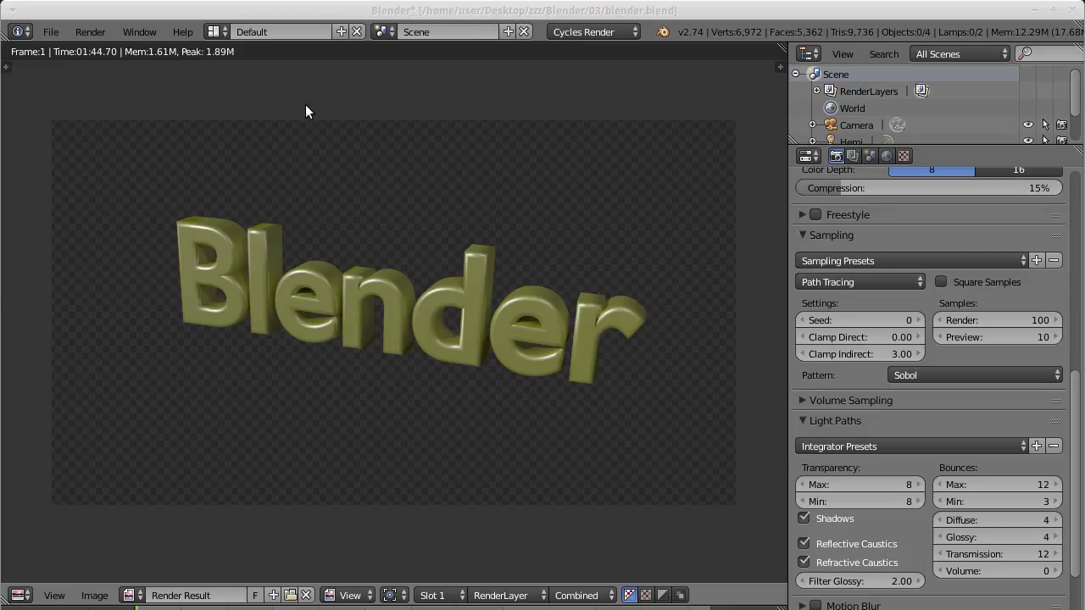
# Step: Save the Render Result into folder 04 under the name blender.png
pyautogui.click(95, 595)
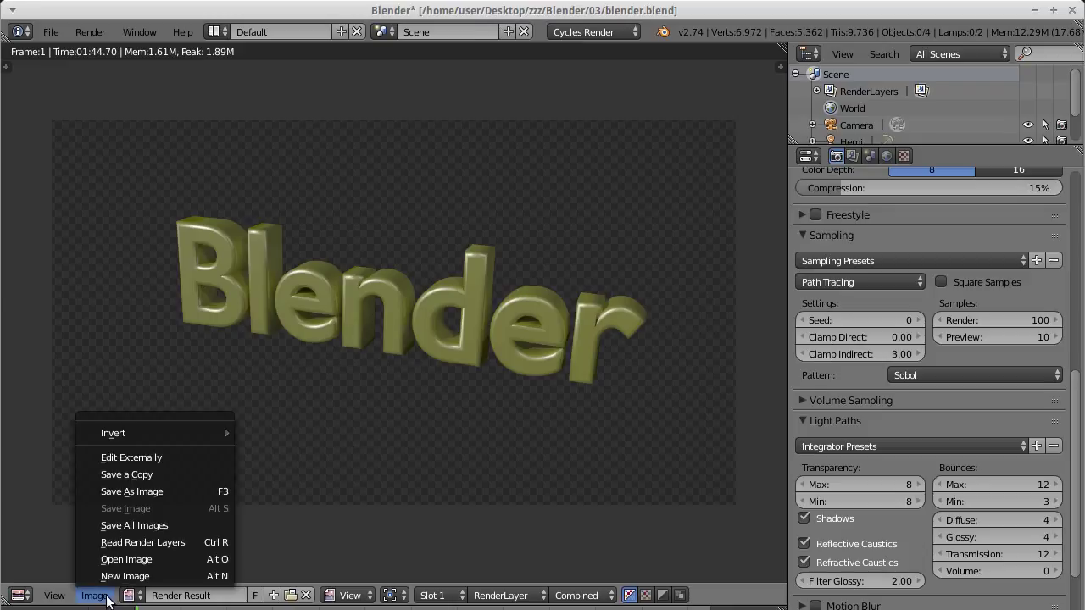
pyautogui.click(109, 492)
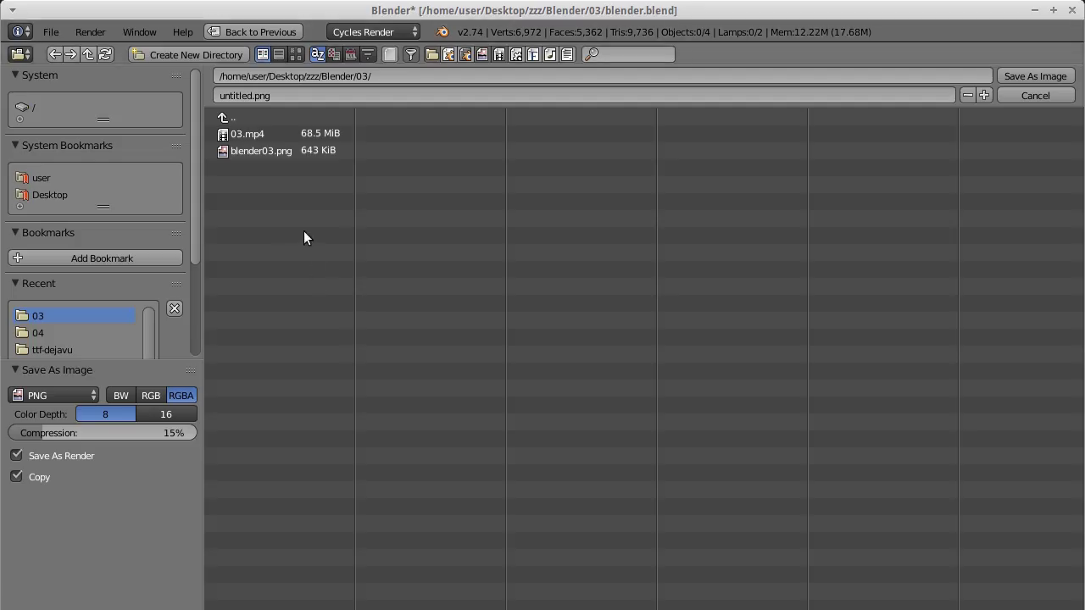
pyautogui.click(248, 117)
pyautogui.click(236, 186)
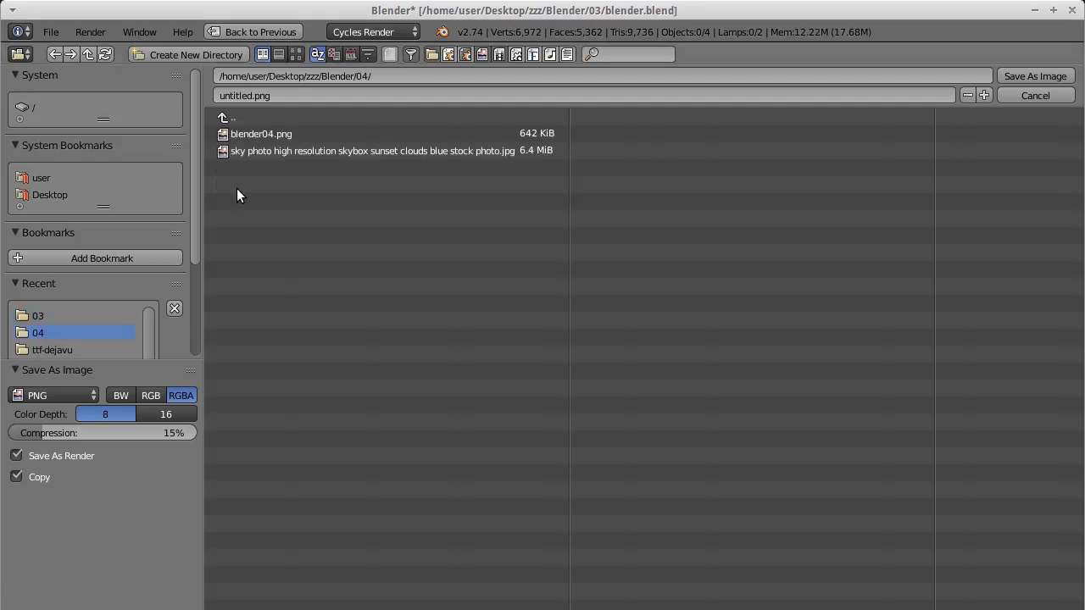
pyautogui.click(246, 95)
pyautogui.moveTo(249, 95); pyautogui.dragTo(130, 95)
pyautogui.write('blender')
pyautogui.click(1034, 78)
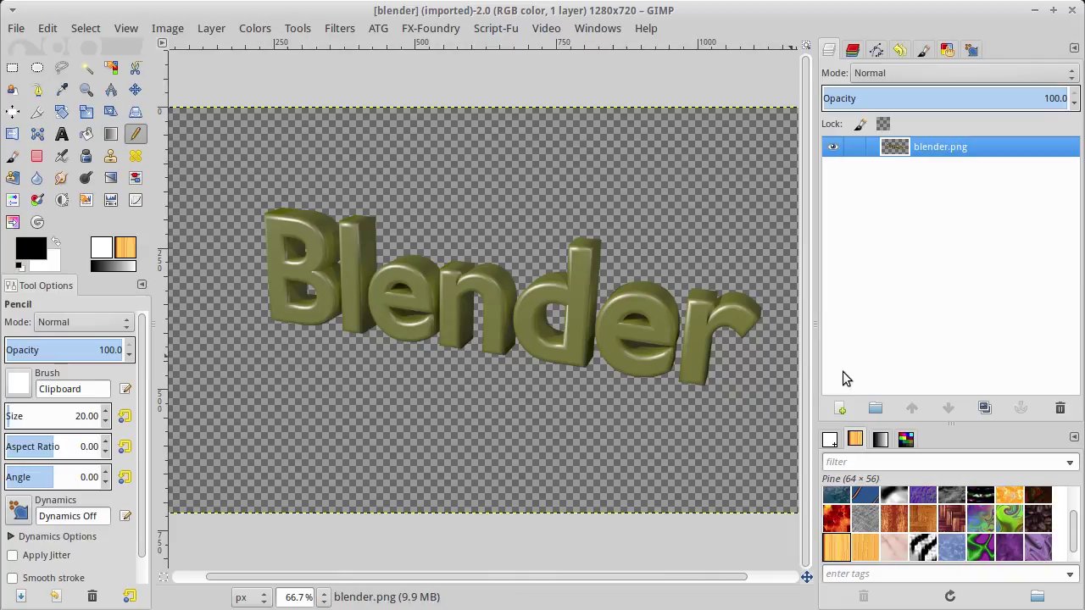
# Step: Add a transparent layer below blender.png and fill it with a dark-to-white diagonal gradient
pyautogui.click(841, 408)
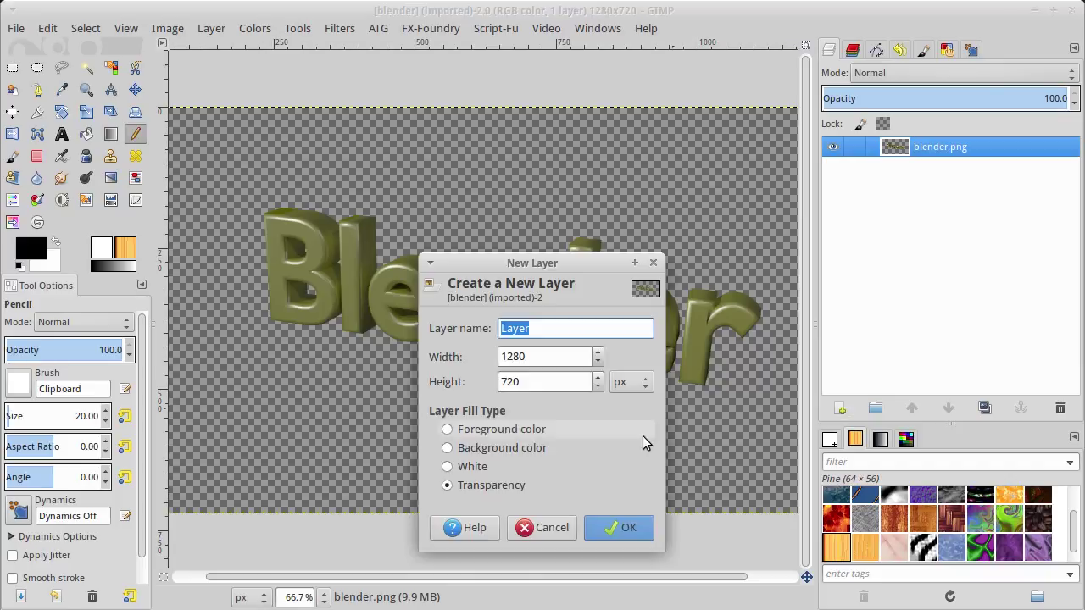
pyautogui.click(605, 530)
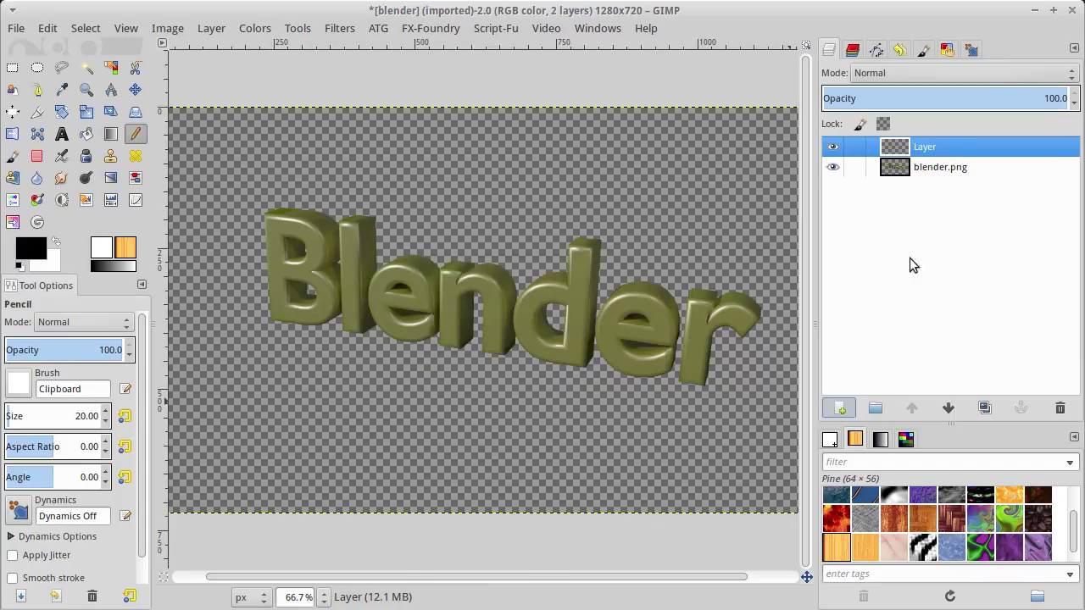
pyautogui.click(947, 410)
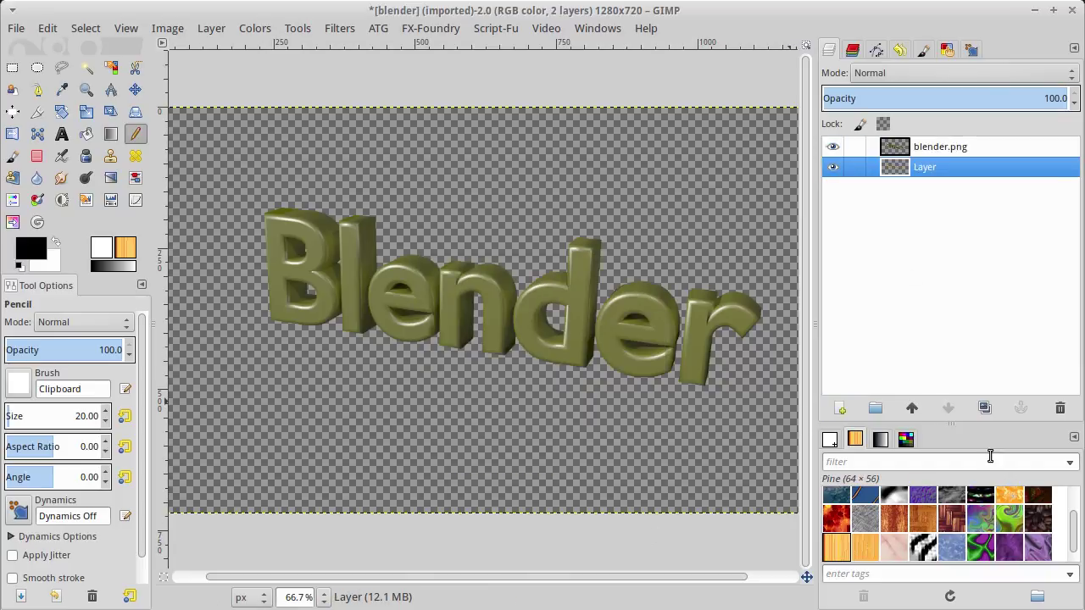
pyautogui.scroll(2, 979, 542)
pyautogui.scroll(1, 979, 543)
pyautogui.scroll(1, 979, 543)
pyautogui.scroll(1, 979, 543)
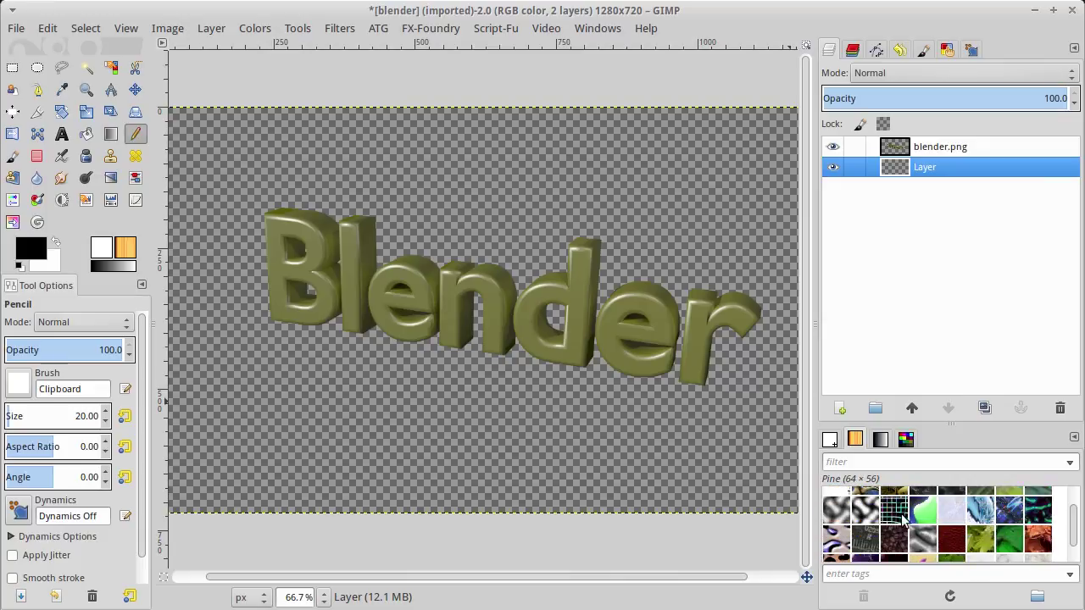
pyautogui.moveTo(924, 513); pyautogui.dragTo(596, 140)
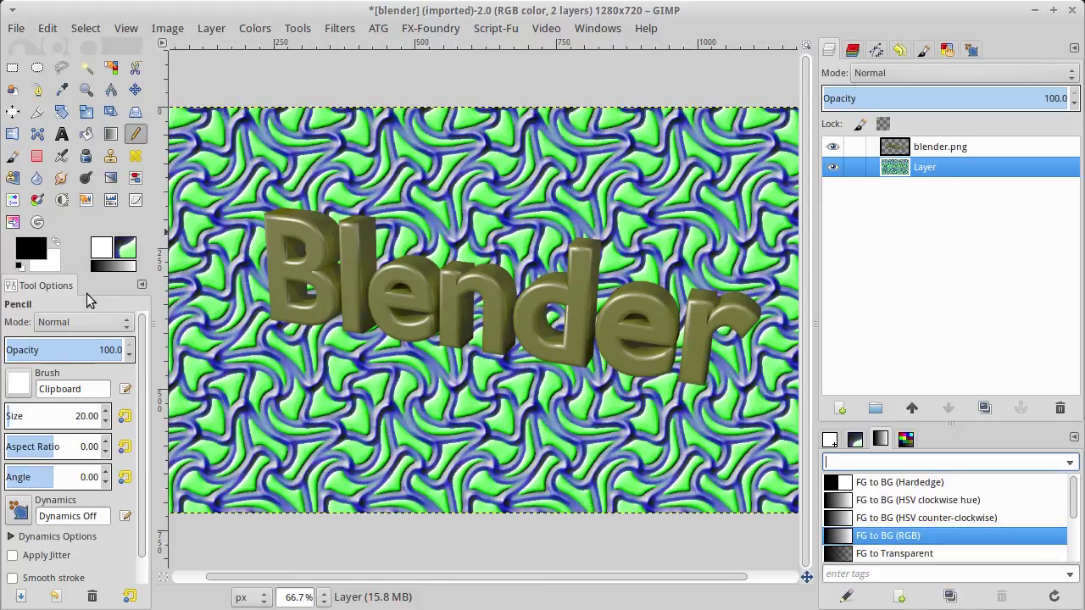
pyautogui.click(111, 134)
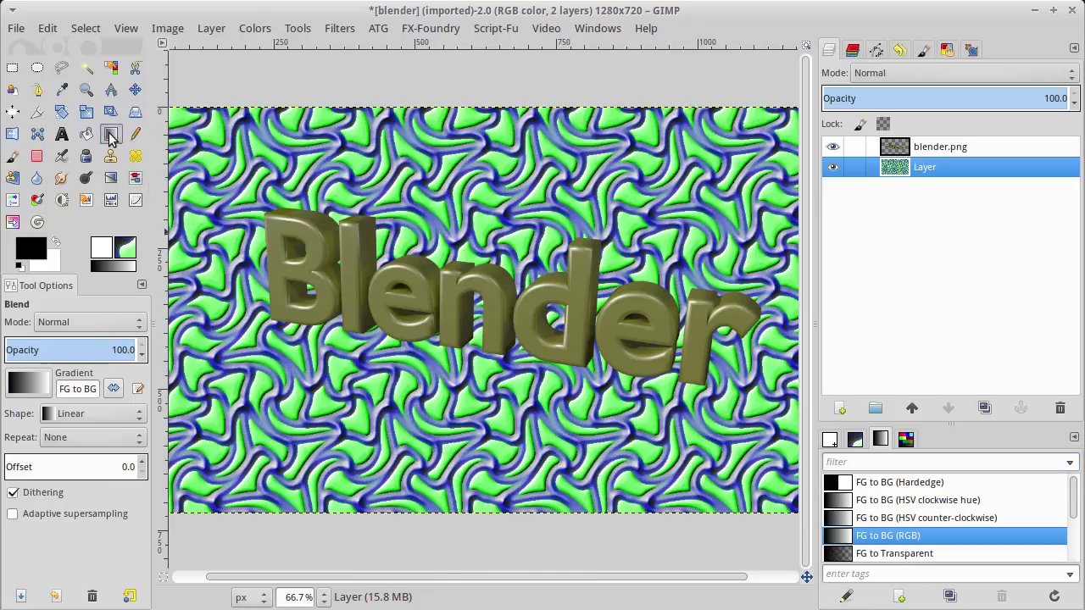
pyautogui.moveTo(379, 91); pyautogui.dragTo(583, 585)
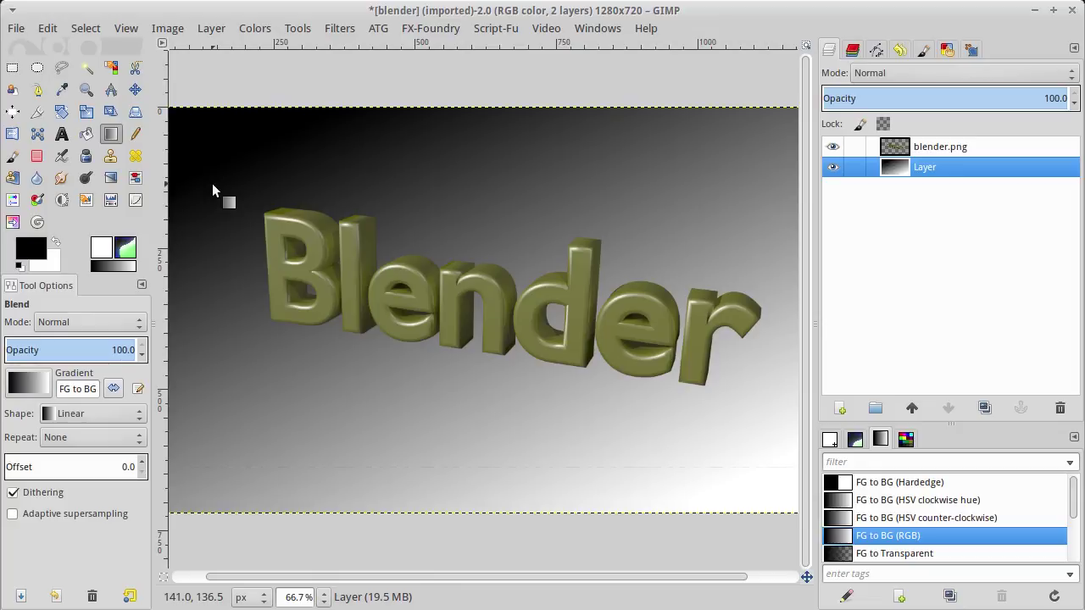
# Step: Open the sky photo from folder 04 as a new layer
pyautogui.click(14, 32)
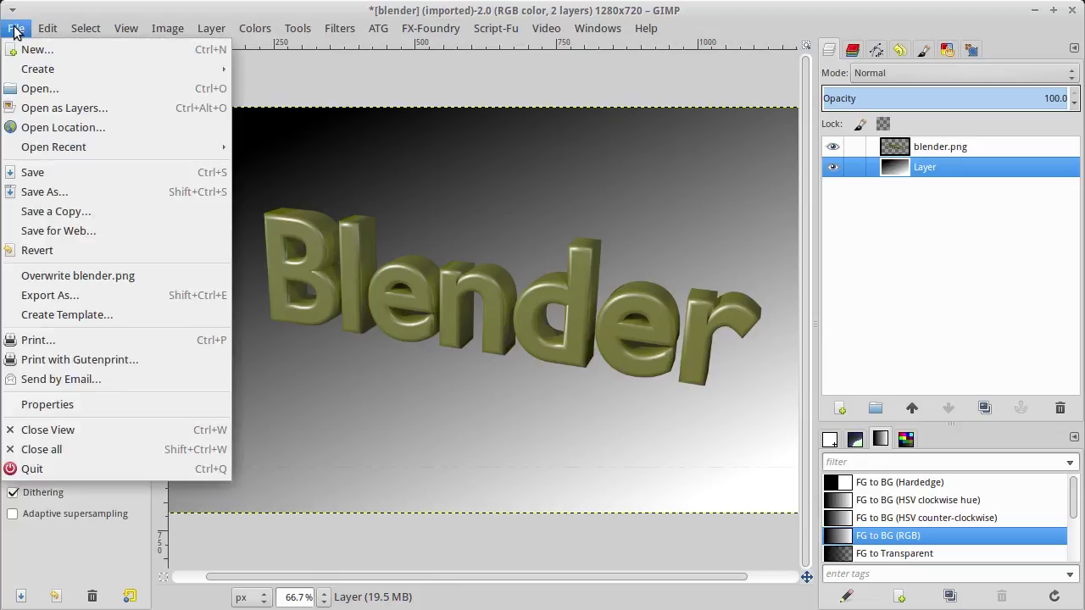
pyautogui.click(75, 116)
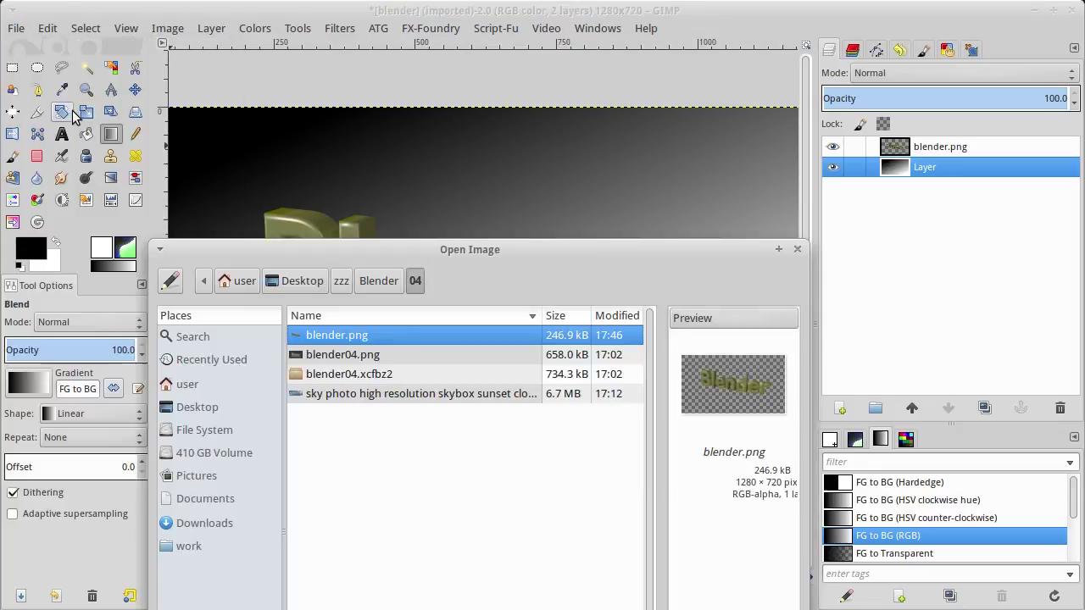
pyautogui.click(406, 393)
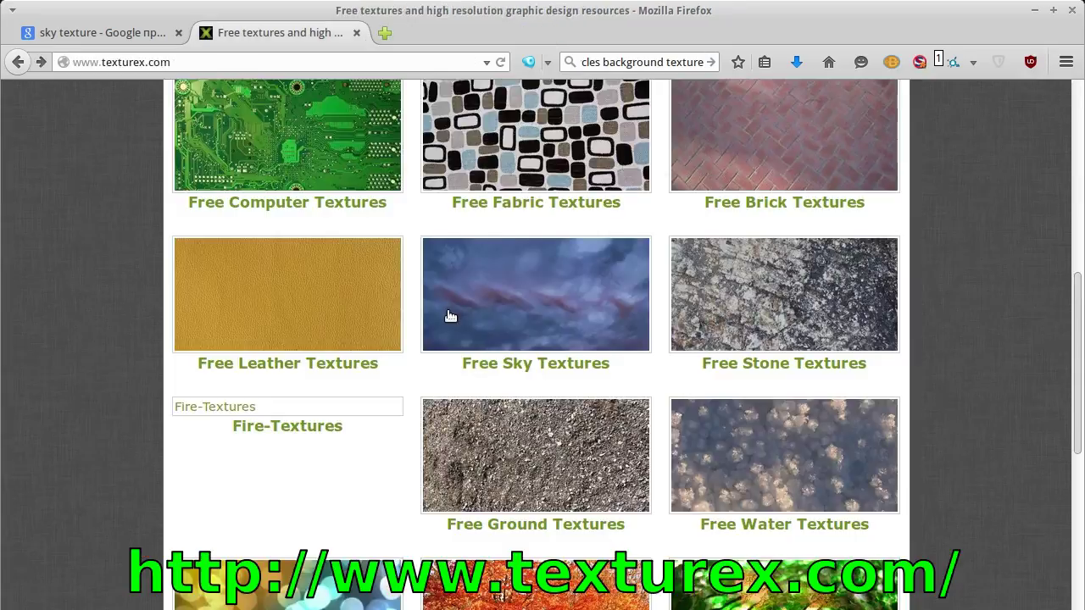
# Step: Browse the TextureX home page and open the Free Sky Textures album
pyautogui.scroll(5, 447, 309)
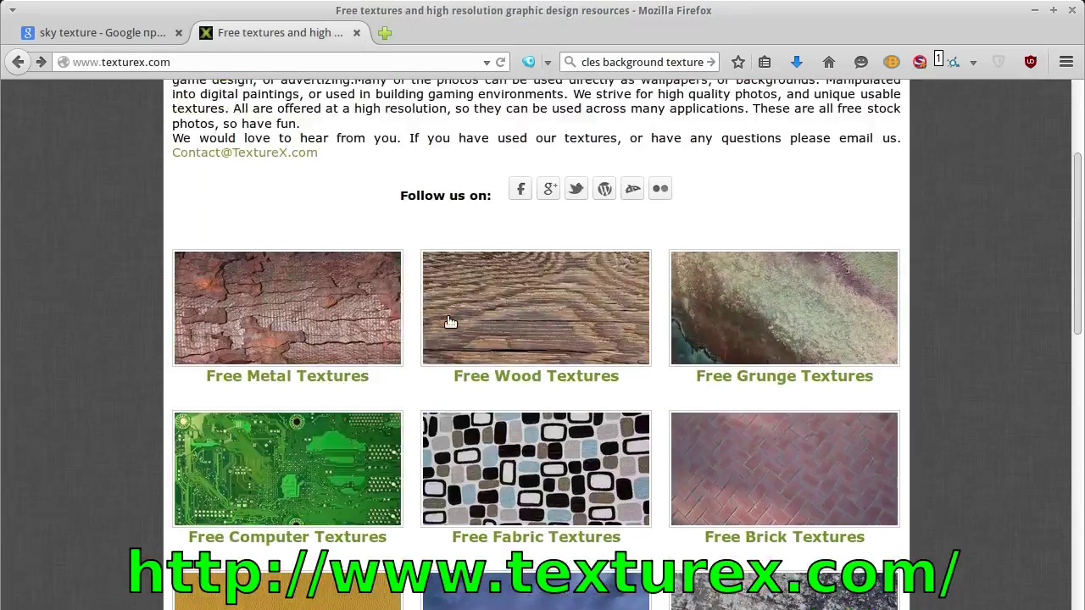
pyautogui.scroll(3, 450, 322)
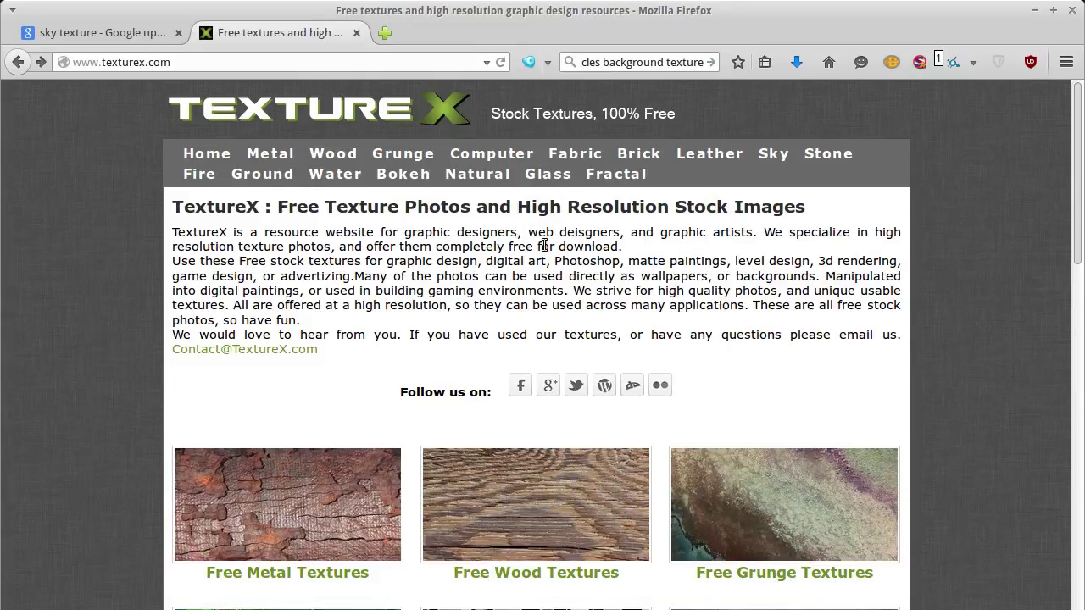
pyautogui.scroll(-3, 544, 246)
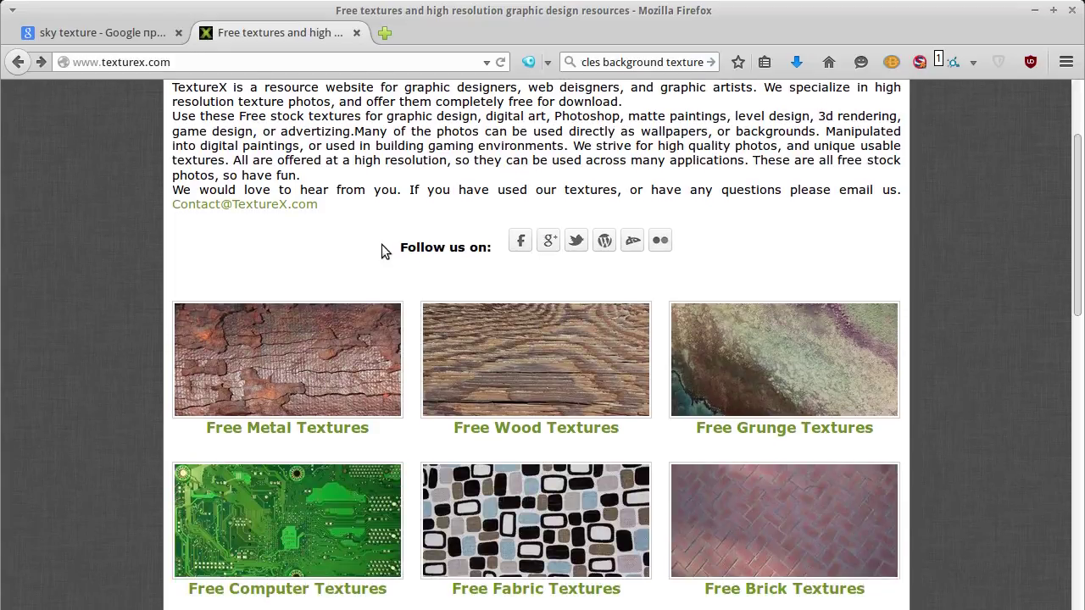
pyautogui.scroll(3, 381, 246)
pyautogui.scroll(-4, 306, 270)
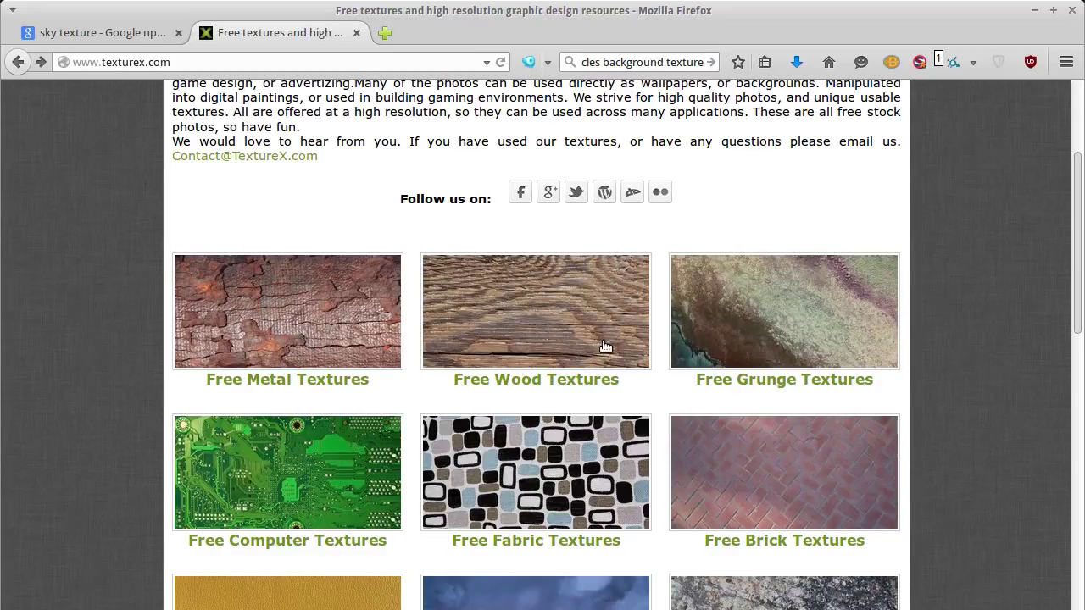
pyautogui.scroll(-3, 757, 339)
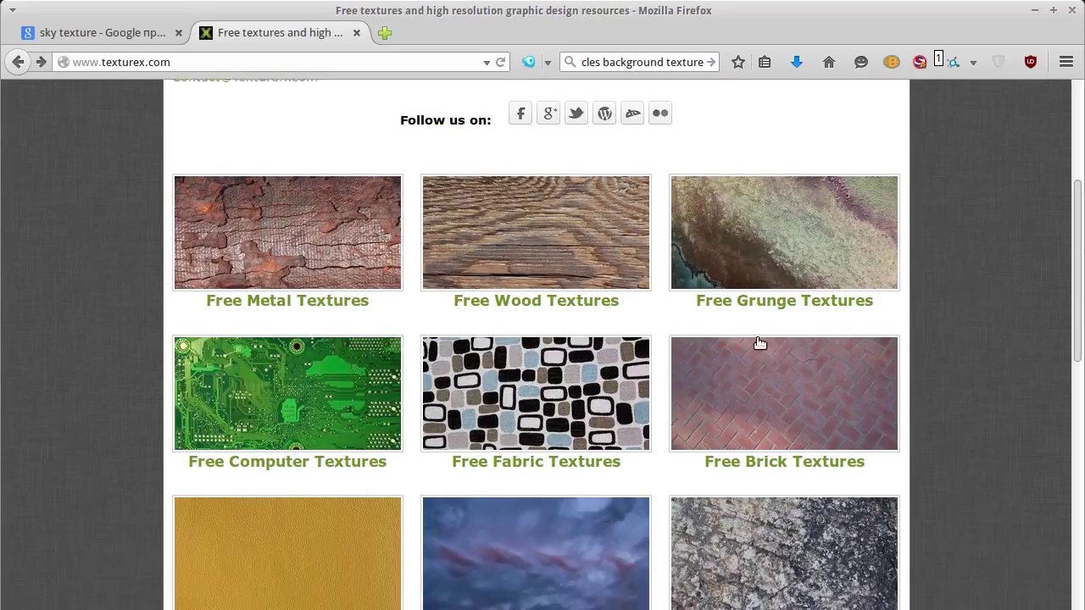
pyautogui.scroll(-3, 757, 343)
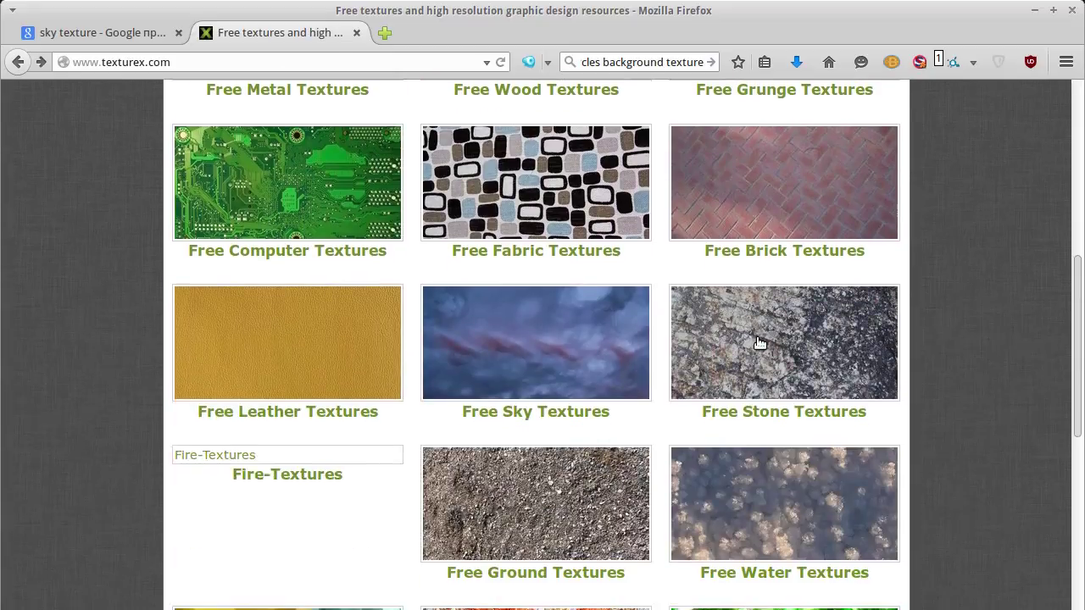
pyautogui.click(516, 341)
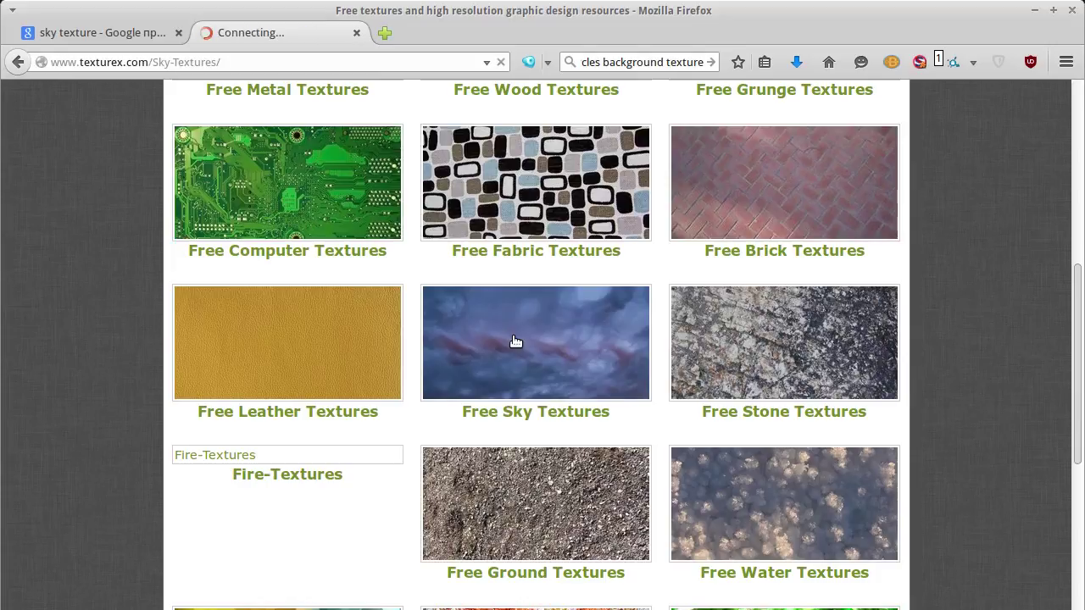
pyautogui.scroll(-3, 582, 344)
pyautogui.scroll(-3, 582, 344)
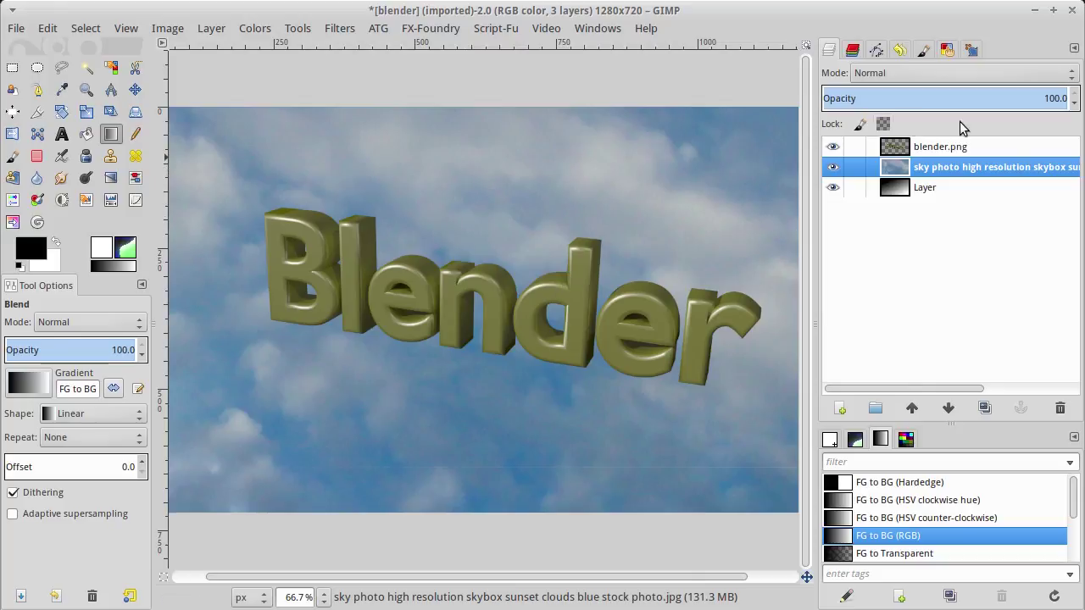
# Step: Shift the sky photo layer behind the text with the Move tool, then switch to the file manager
pyautogui.click(135, 89)
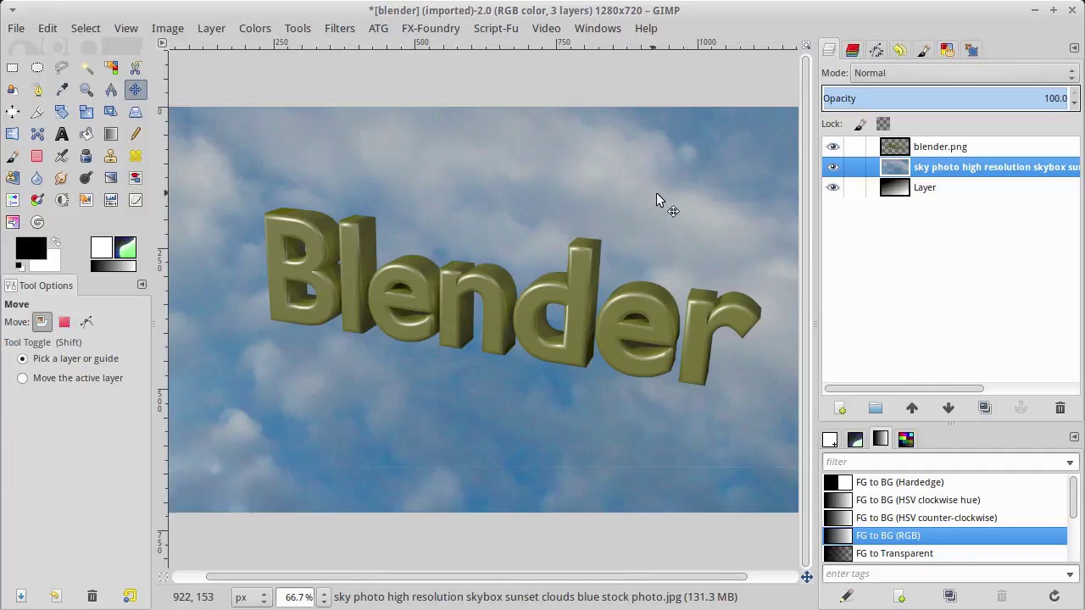
pyautogui.moveTo(639, 194); pyautogui.dragTo(416, 141)
pyautogui.moveTo(683, 190); pyautogui.dragTo(548, 132)
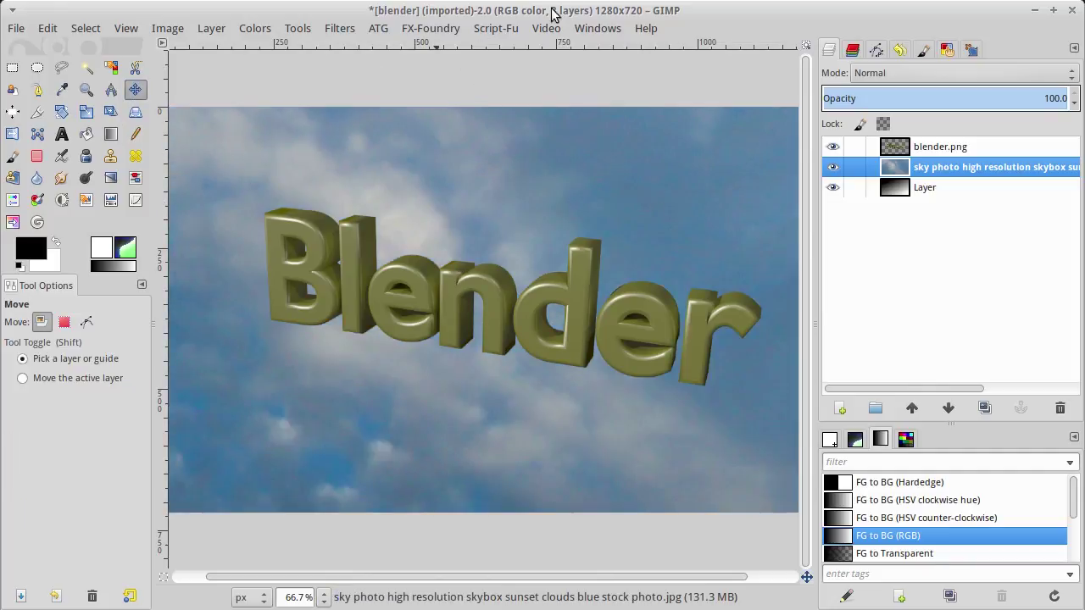
pyautogui.hotkey('alt', 'Tab')
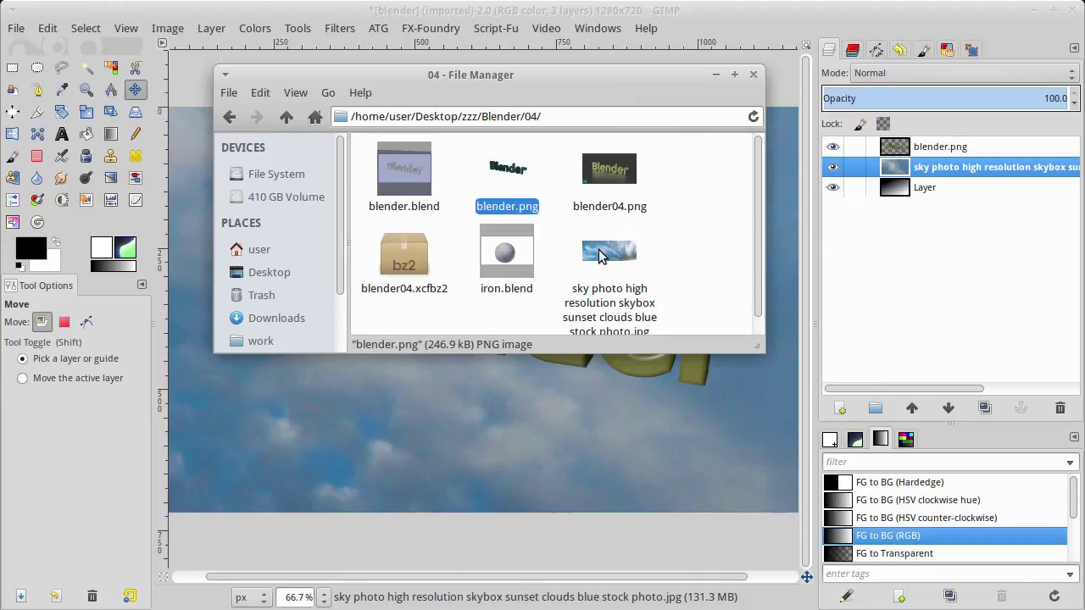
pyautogui.rightClick(598, 256)
pyautogui.click(665, 490)
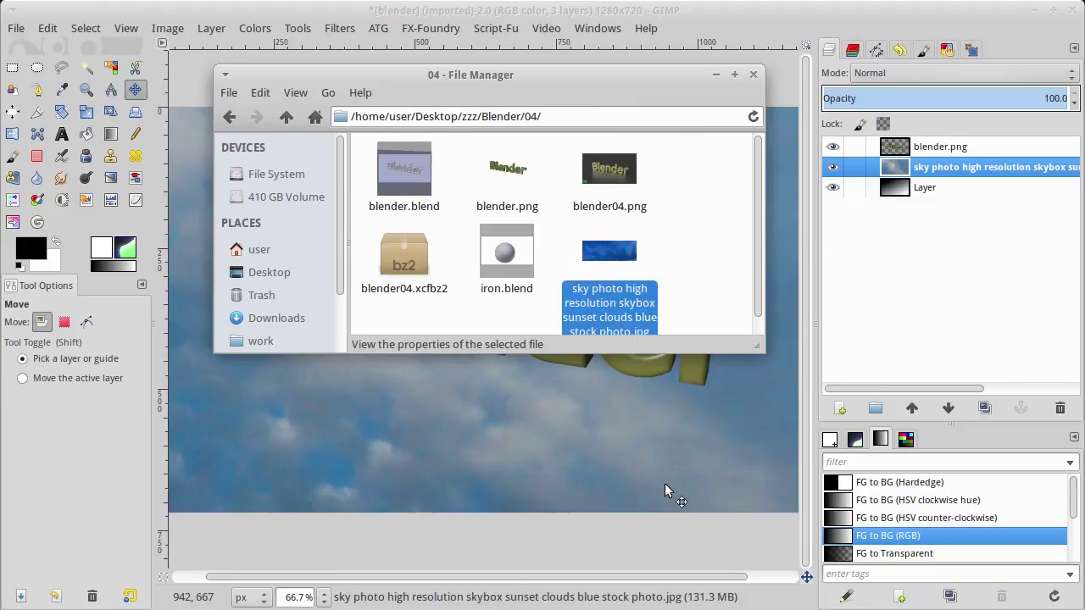
pyautogui.click(494, 40)
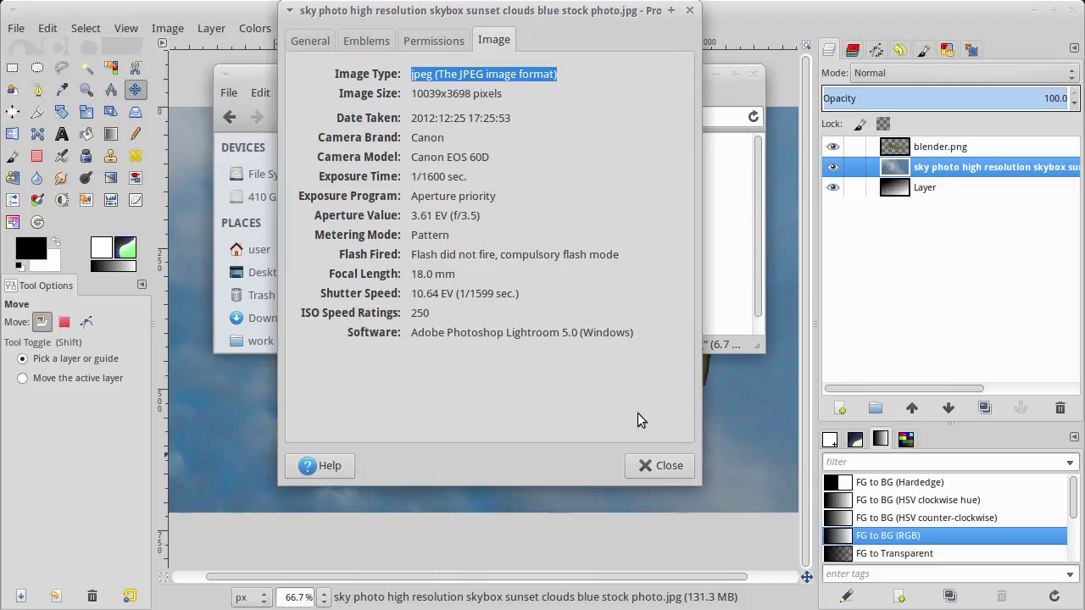
pyautogui.click(666, 463)
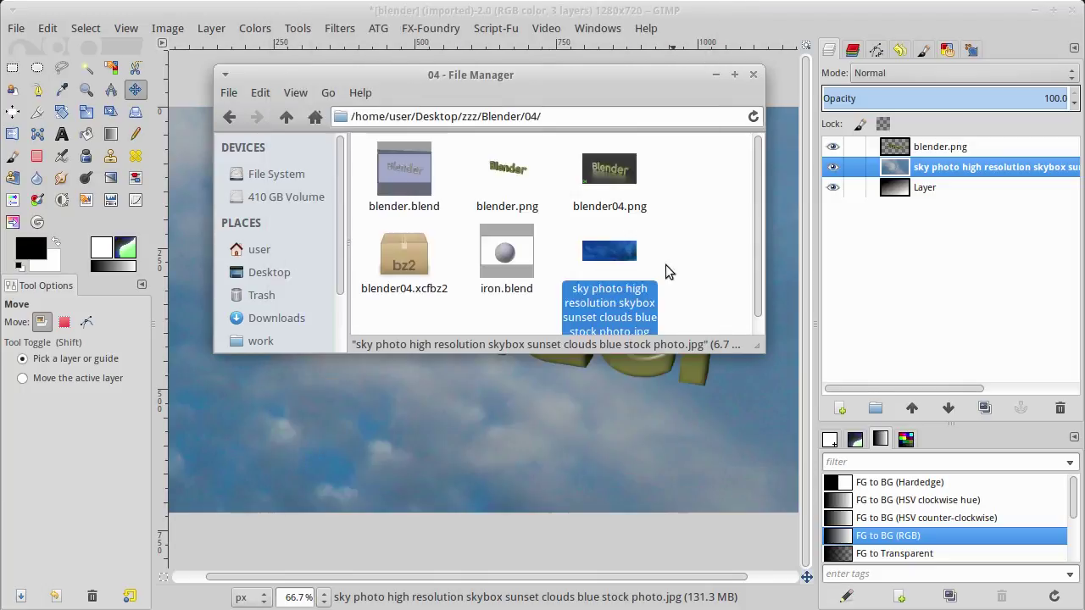
# Step: Drag the sky photo until bright blue clouds fill the canvas, undoing an accidental text move
pyautogui.click(748, 20)
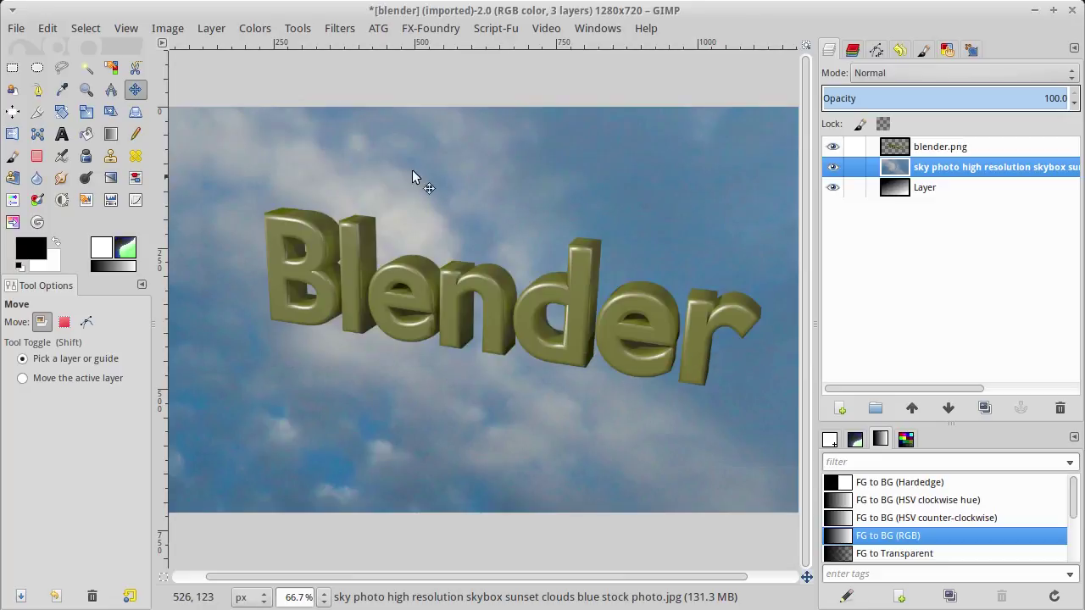
pyautogui.moveTo(676, 206)
pyautogui.mouseDown()
pyautogui.moveTo(299, 164)
pyautogui.moveTo(634, 424)
pyautogui.moveTo(650, 257)
pyautogui.moveTo(497, 118)
pyautogui.moveTo(529, 360)
pyautogui.moveTo(520, 210)
pyautogui.moveTo(507, 215)
pyautogui.mouseUp()
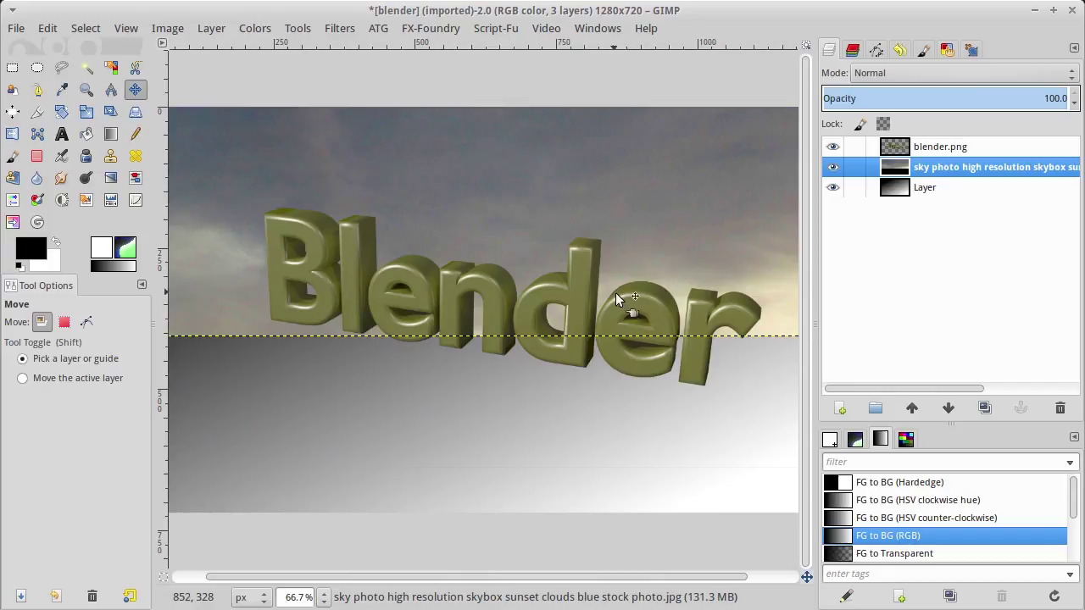
pyautogui.moveTo(463, 145)
pyautogui.mouseDown()
pyautogui.moveTo(557, 391)
pyautogui.moveTo(529, 219)
pyautogui.moveTo(568, 338)
pyautogui.mouseUp()
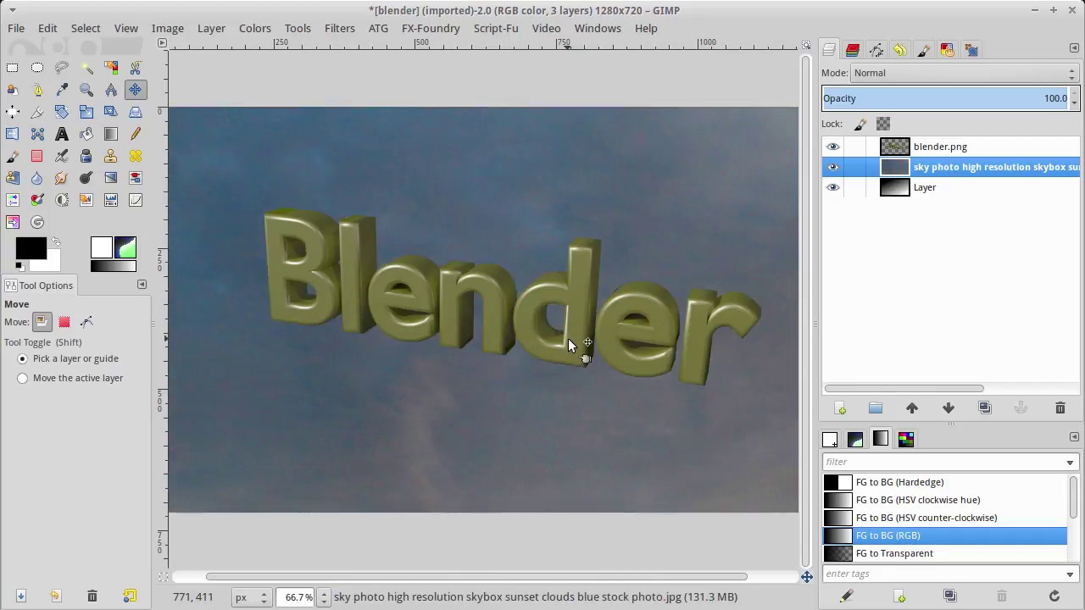
pyautogui.moveTo(465, 280)
pyautogui.mouseDown()
pyautogui.moveTo(534, 211)
pyautogui.moveTo(332, 230)
pyautogui.mouseUp()
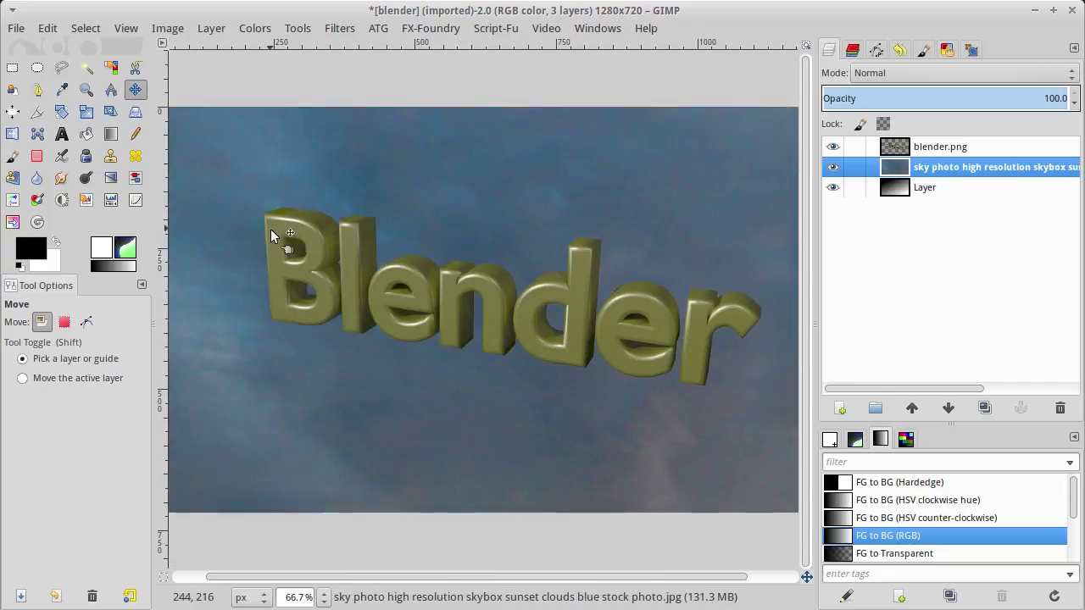
pyautogui.hotkey('ctrl', 'z')
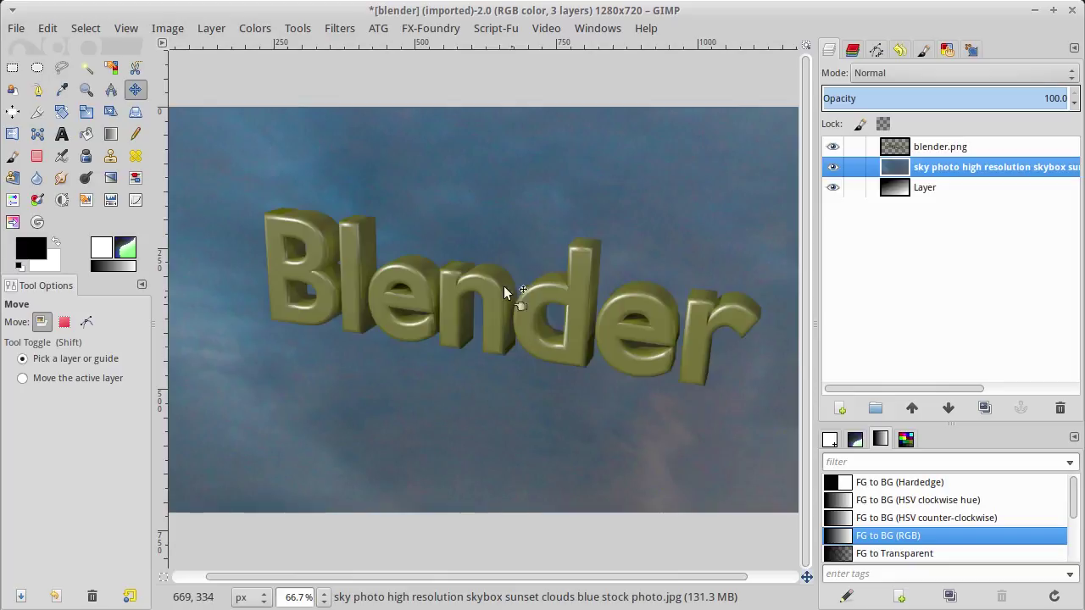
pyautogui.moveTo(543, 139)
pyautogui.mouseDown()
pyautogui.moveTo(552, 262)
pyautogui.moveTo(741, 297)
pyautogui.moveTo(278, 181)
pyautogui.moveTo(656, 193)
pyautogui.mouseUp()
pyautogui.moveTo(474, 176); pyautogui.dragTo(614, 288)
pyautogui.moveTo(537, 203)
pyautogui.mouseDown()
pyautogui.moveTo(652, 315)
pyautogui.moveTo(593, 249)
pyautogui.moveTo(724, 416)
pyautogui.moveTo(530, 226)
pyautogui.moveTo(660, 277)
pyautogui.moveTo(469, 185)
pyautogui.moveTo(721, 341)
pyautogui.mouseUp()
pyautogui.moveTo(545, 223)
pyautogui.mouseDown()
pyautogui.moveTo(381, 349)
pyautogui.moveTo(443, 339)
pyautogui.mouseUp()
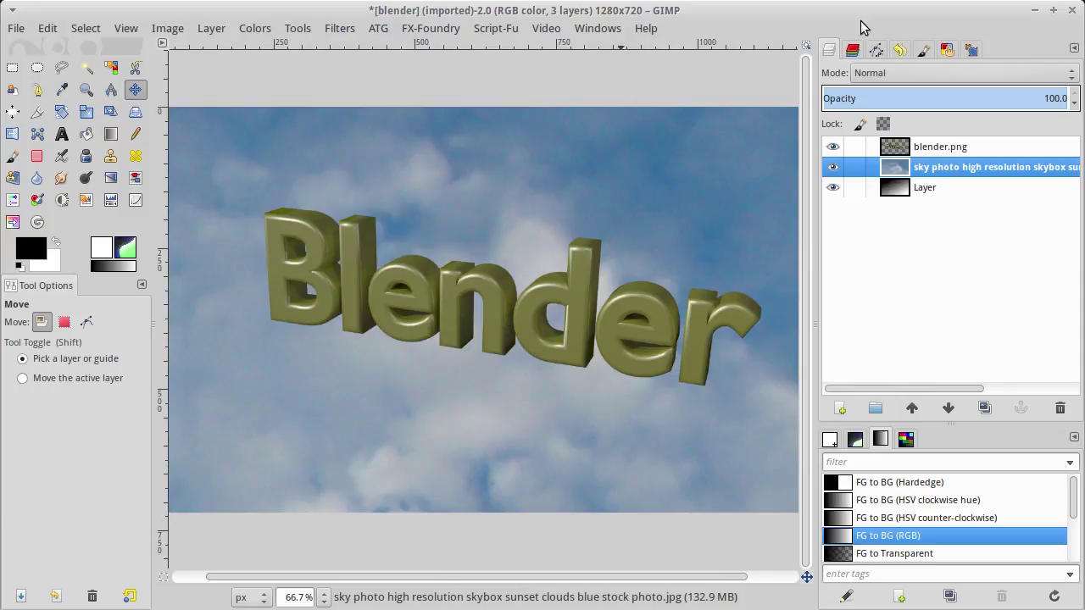
# Step: Back in Blender, untick Film Transparent, then start and cancel a render
pyautogui.hotkey('alt', 'Tab')
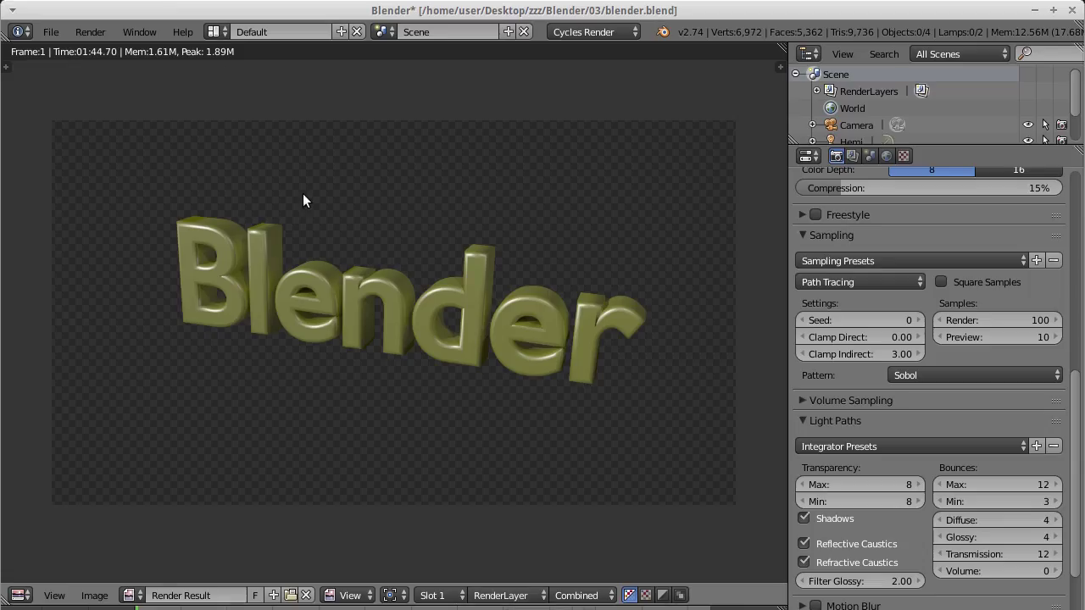
pyautogui.scroll(-5, 1006, 406)
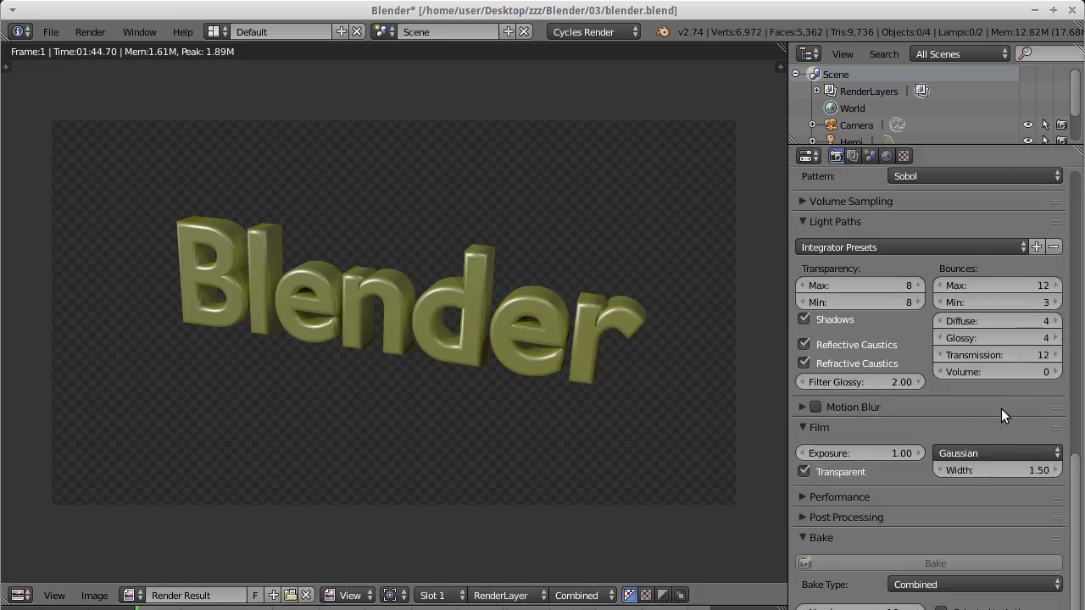
pyautogui.click(805, 471)
pyautogui.scroll(3, 863, 367)
pyautogui.scroll(3, 863, 367)
pyautogui.scroll(1, 862, 367)
pyautogui.scroll(8, 863, 367)
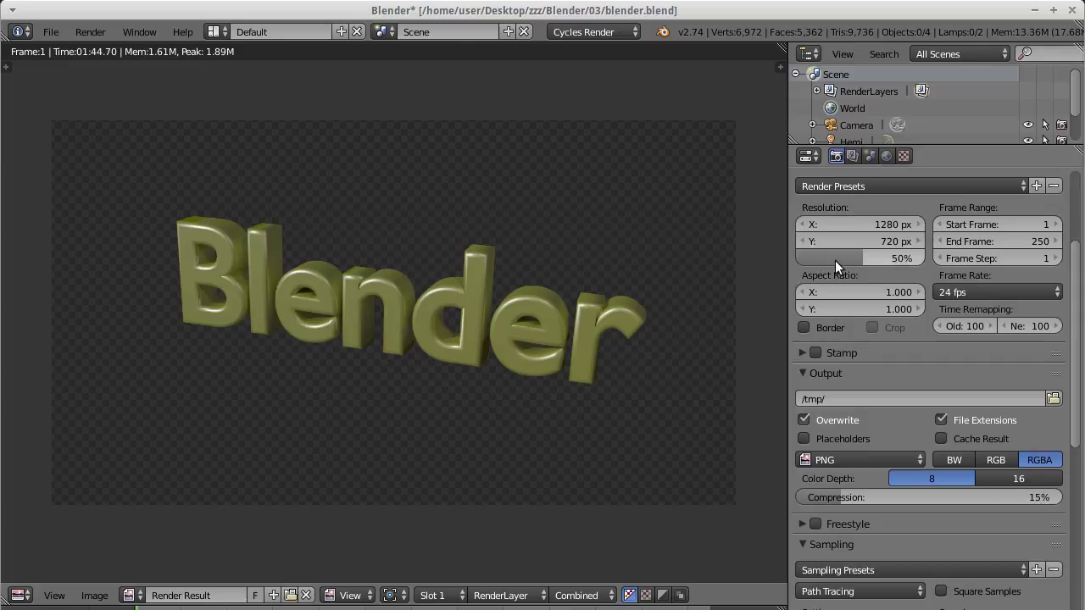
pyautogui.press('F12')
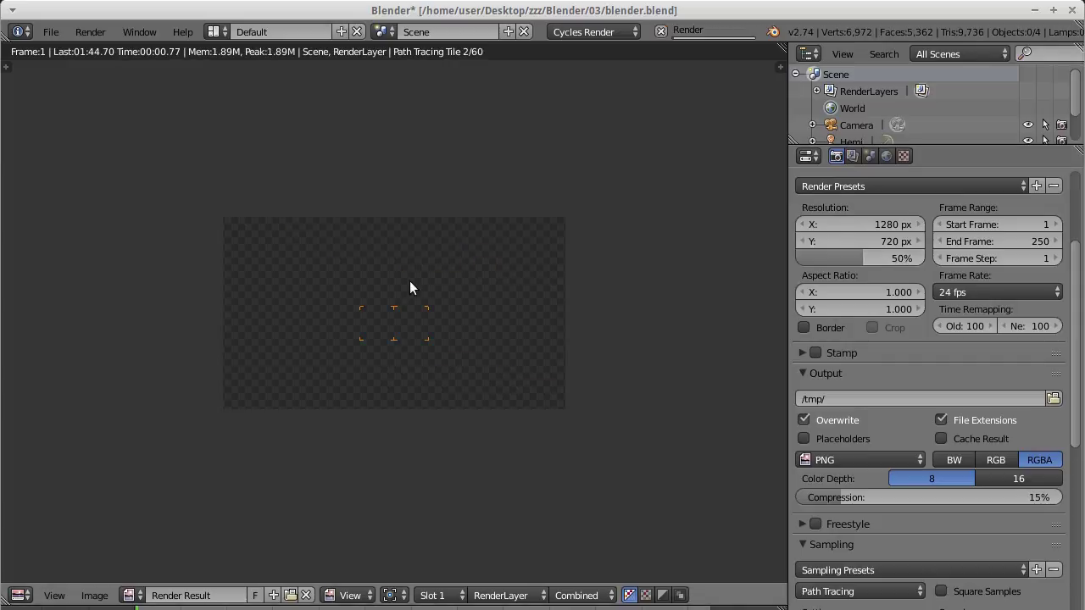
pyautogui.press('Escape')
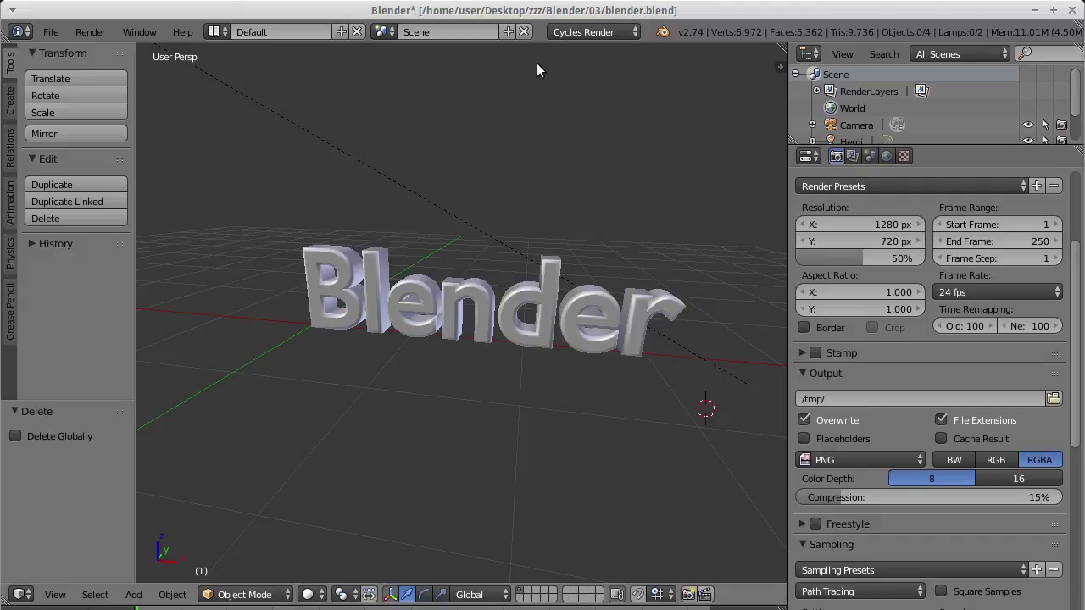
# Step: Change the World colour from dark grey to deep blue and render the text against it
pyautogui.click(887, 156)
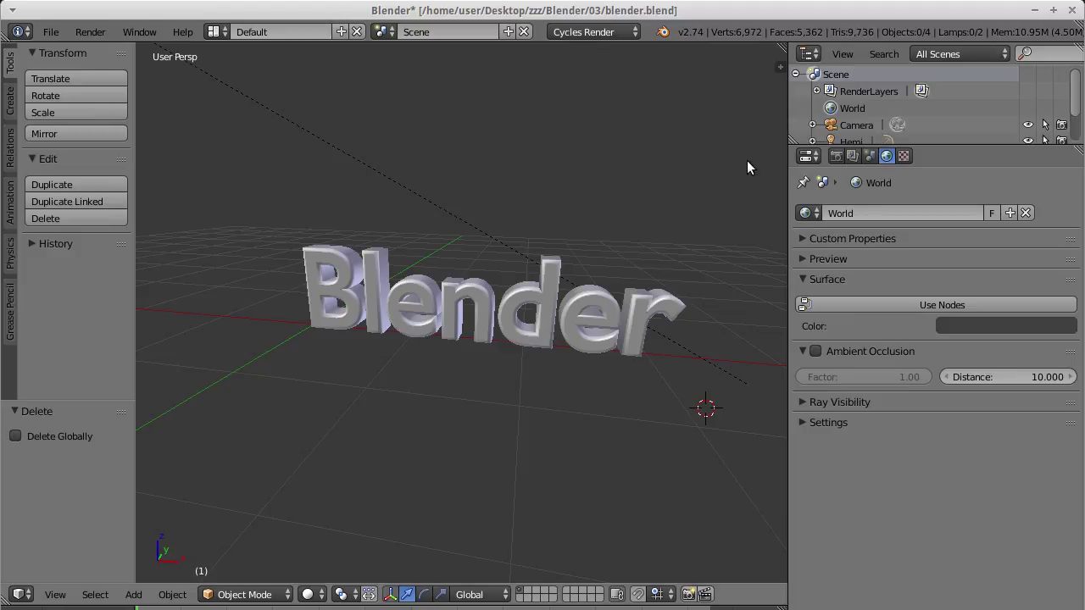
pyautogui.click(584, 34)
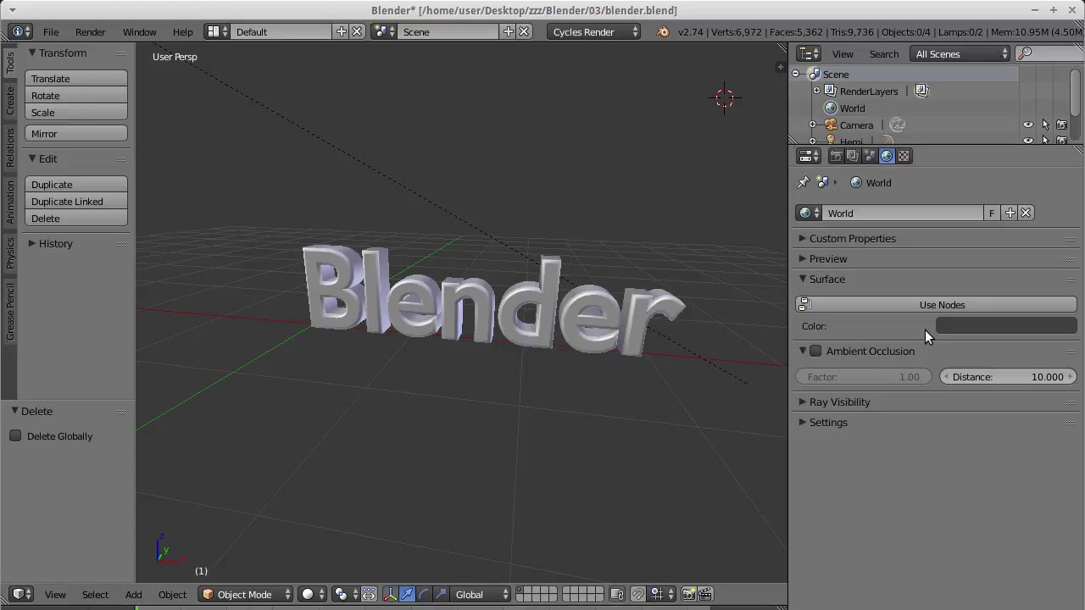
pyautogui.click(952, 324)
pyautogui.click(976, 329)
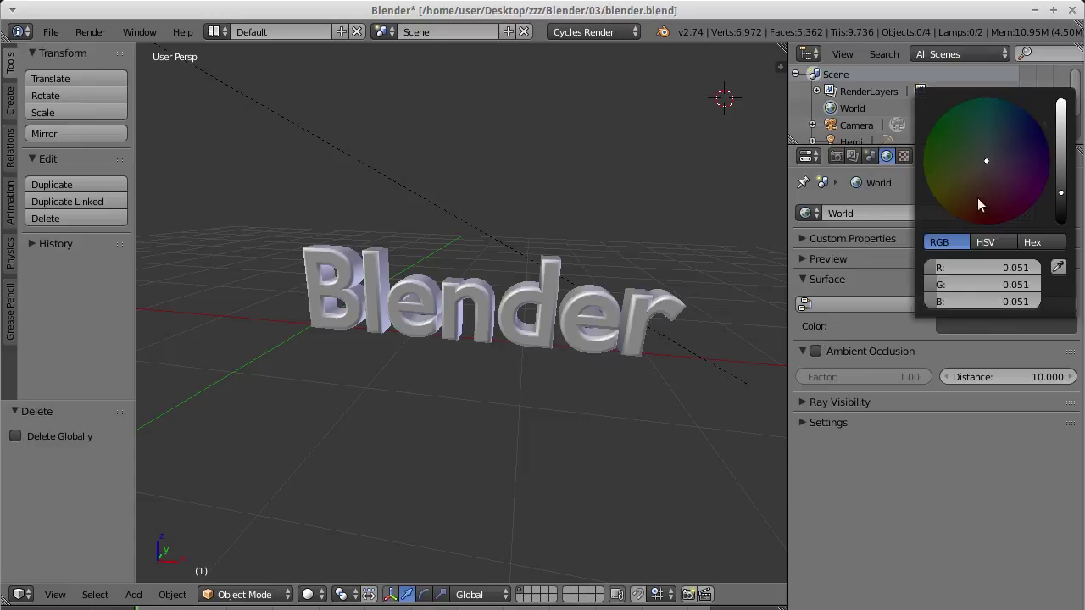
pyautogui.moveTo(1060, 193); pyautogui.dragTo(1060, 144)
pyautogui.moveTo(983, 268); pyautogui.dragTo(936, 285)
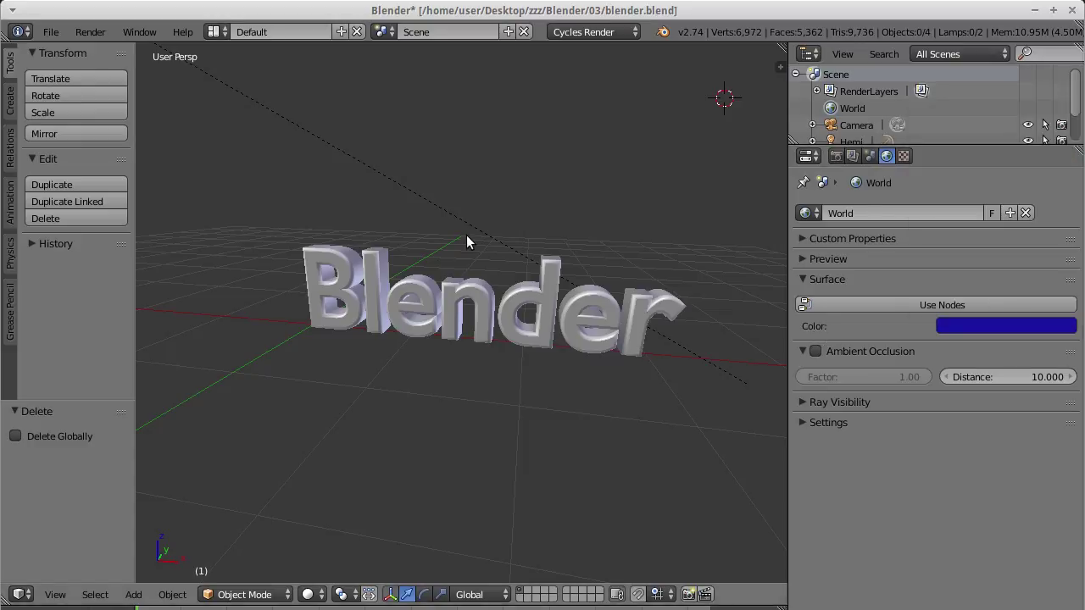
pyautogui.press('F12')
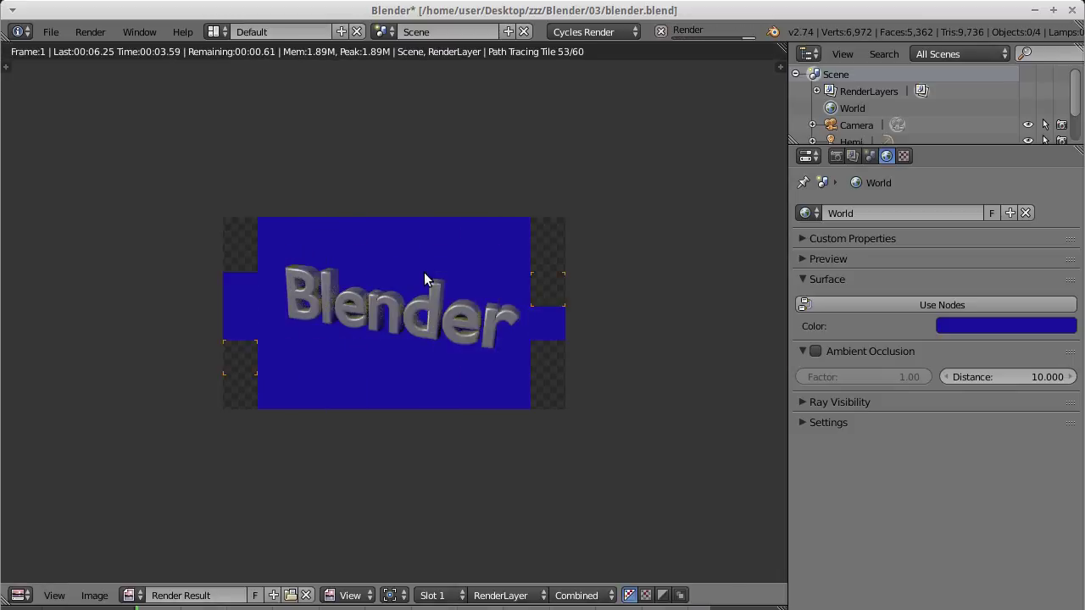
# Step: Enable World nodes, lower Strength to 0.2, and render the text on dark navy
pyautogui.press('Escape')
pyautogui.click(839, 258)
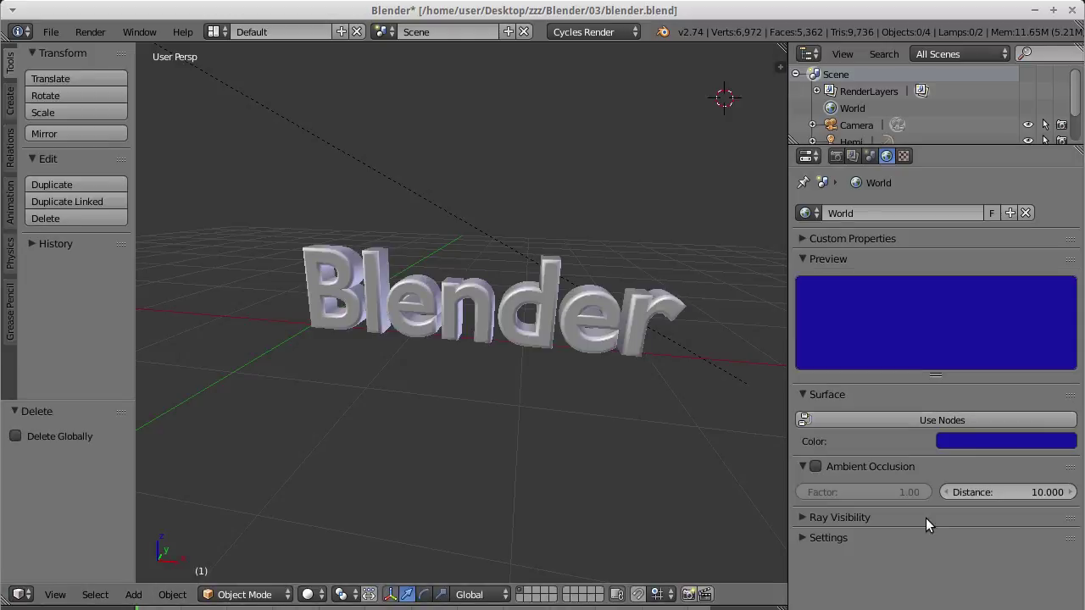
pyautogui.click(921, 419)
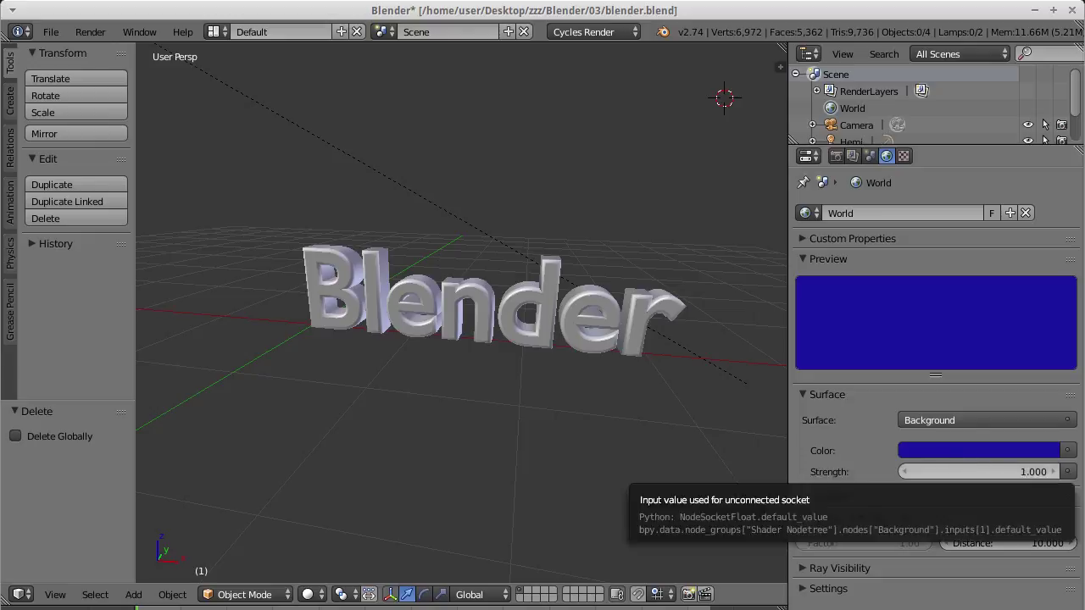
pyautogui.moveTo(1024, 477); pyautogui.dragTo(903, 476)
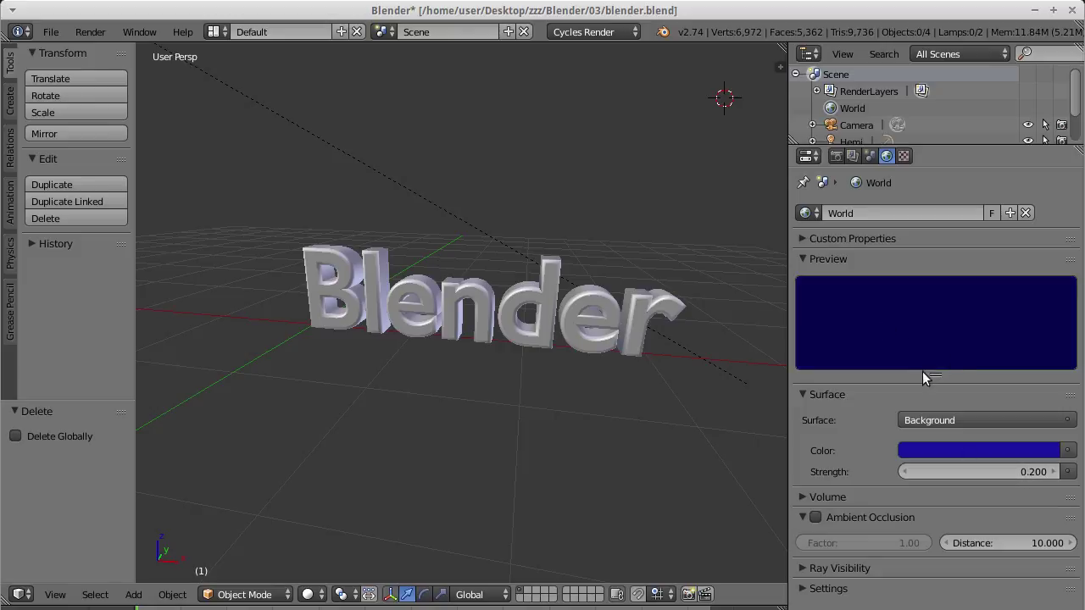
pyautogui.press('F12')
pyautogui.press('F12')
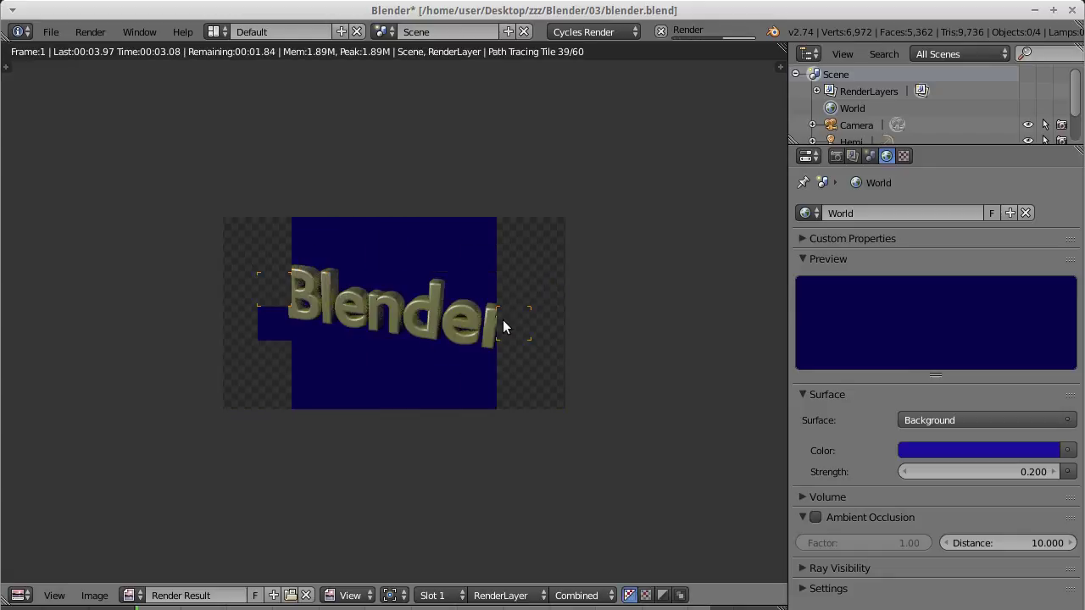
# Step: Reset World Strength to 1.000 and leave the render view
pyautogui.click(1030, 473)
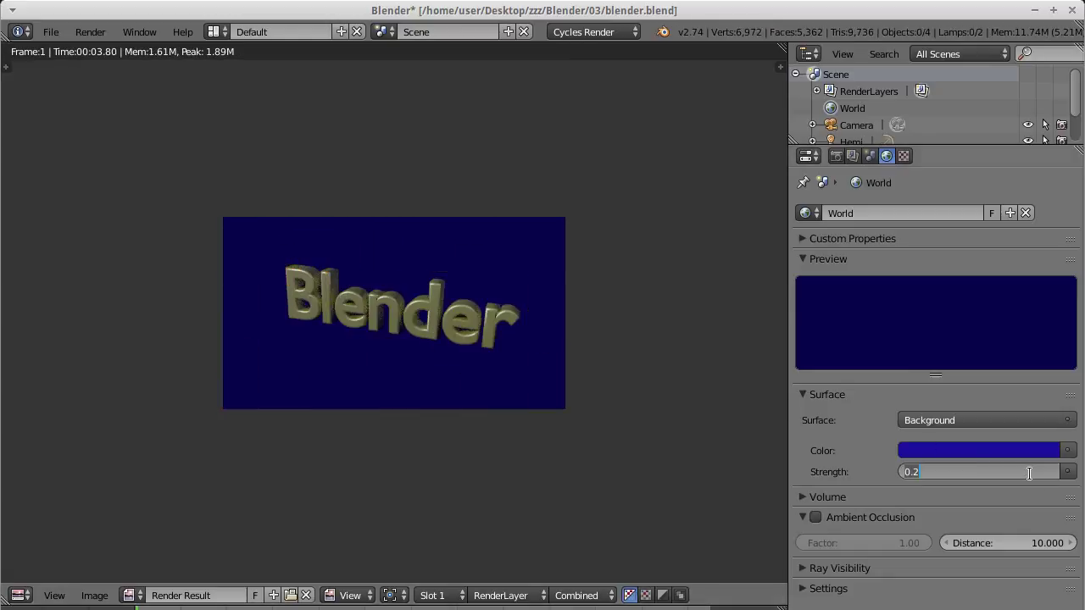
pyautogui.write('1')
pyautogui.press('Return')
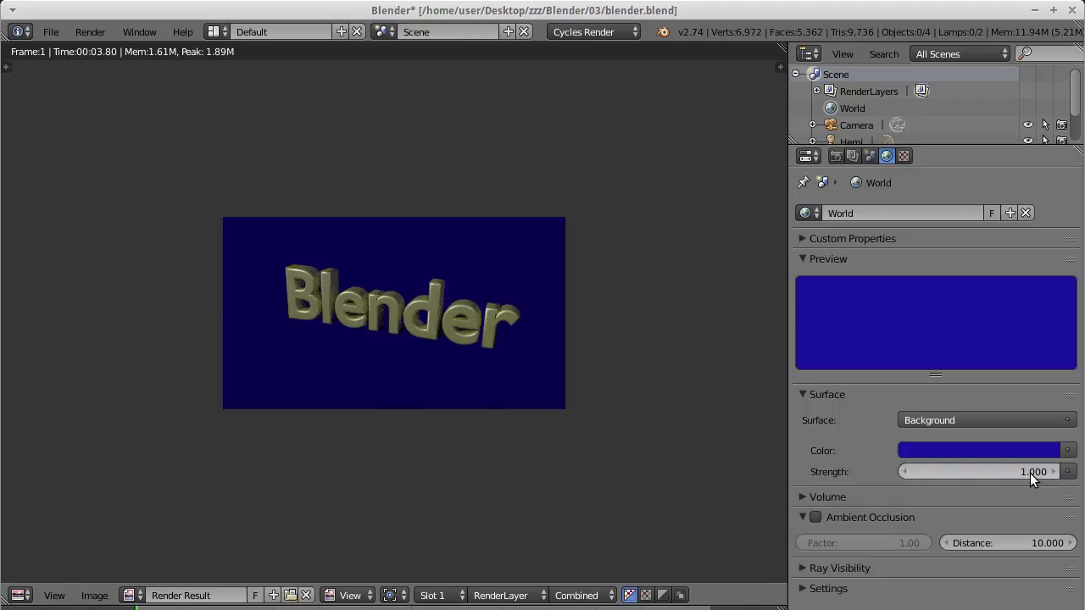
pyautogui.press('F11')
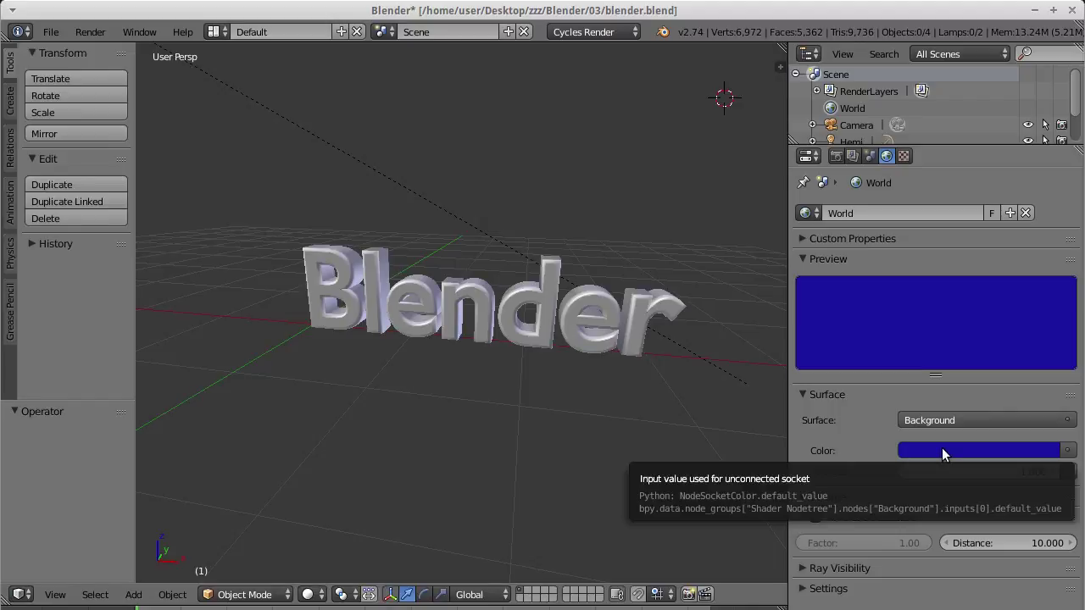
# Step: Drive the World colour with a Voronoi Texture
pyautogui.click(1068, 452)
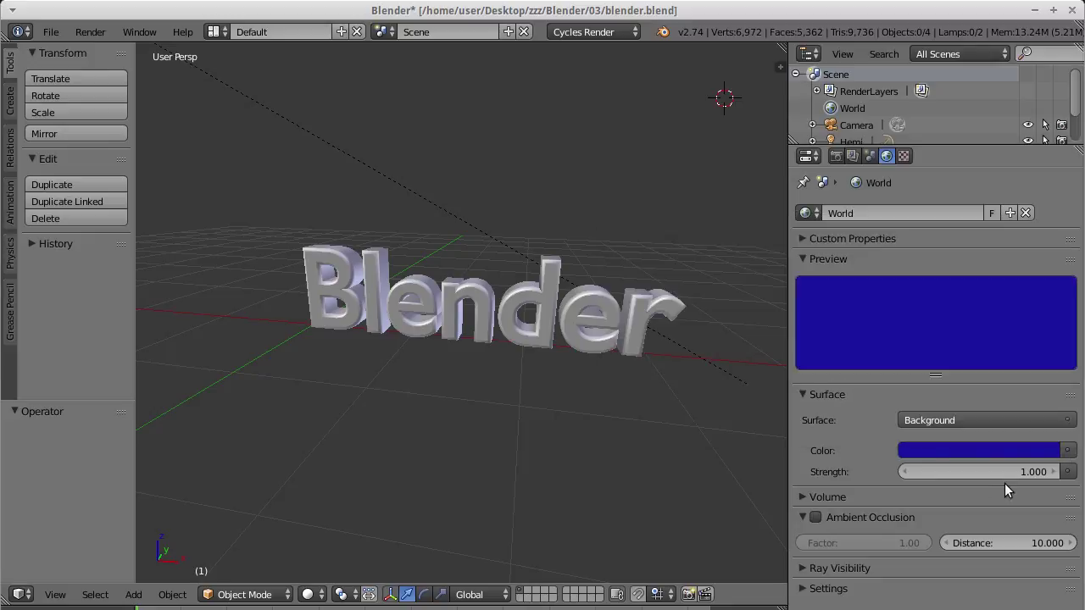
pyautogui.click(1067, 451)
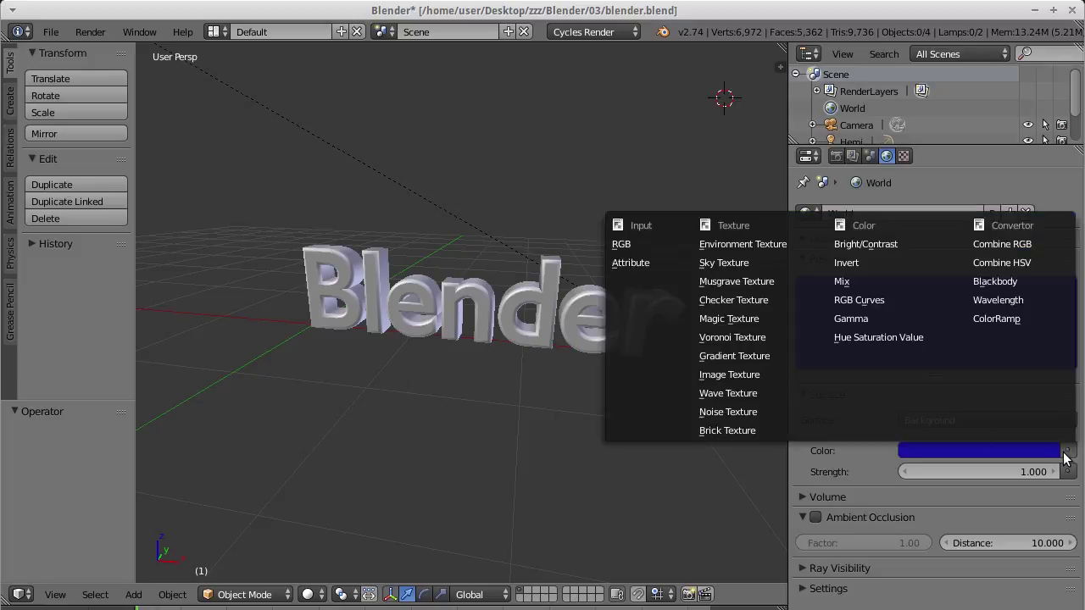
pyautogui.click(762, 342)
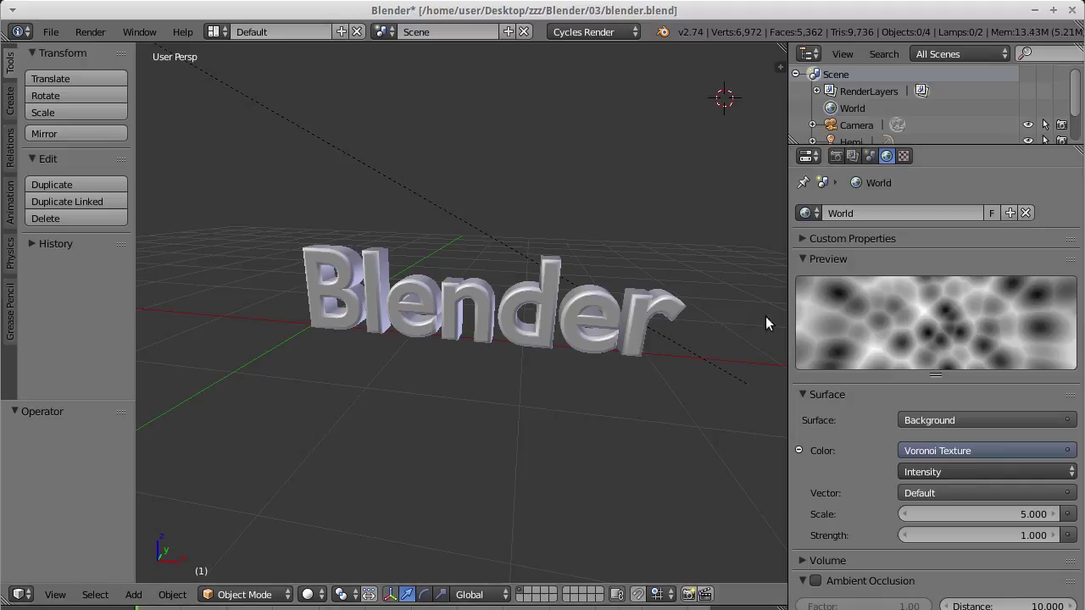
# Step: Render the text against the grey cellular Voronoi background and inspect the result
pyautogui.press('F12')
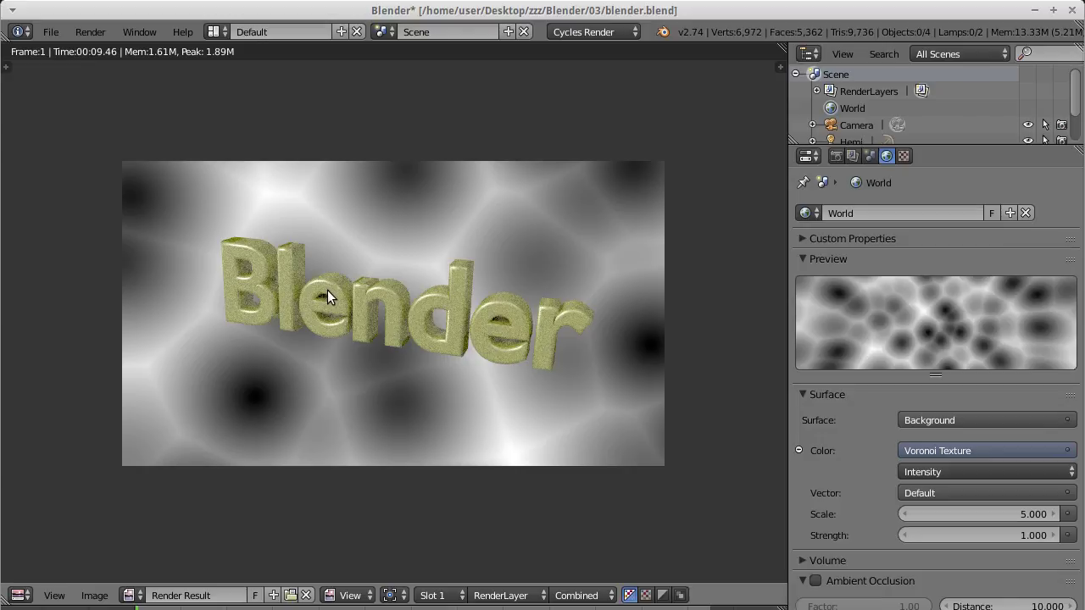
pyautogui.scroll(2, 327, 290)
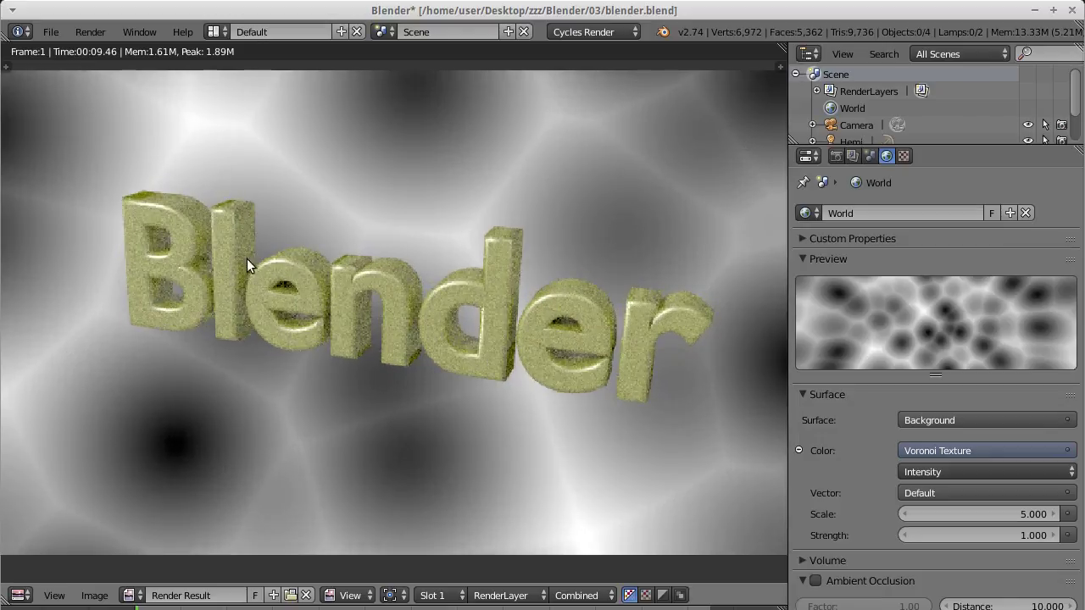
pyautogui.scroll(-3, 391, 314)
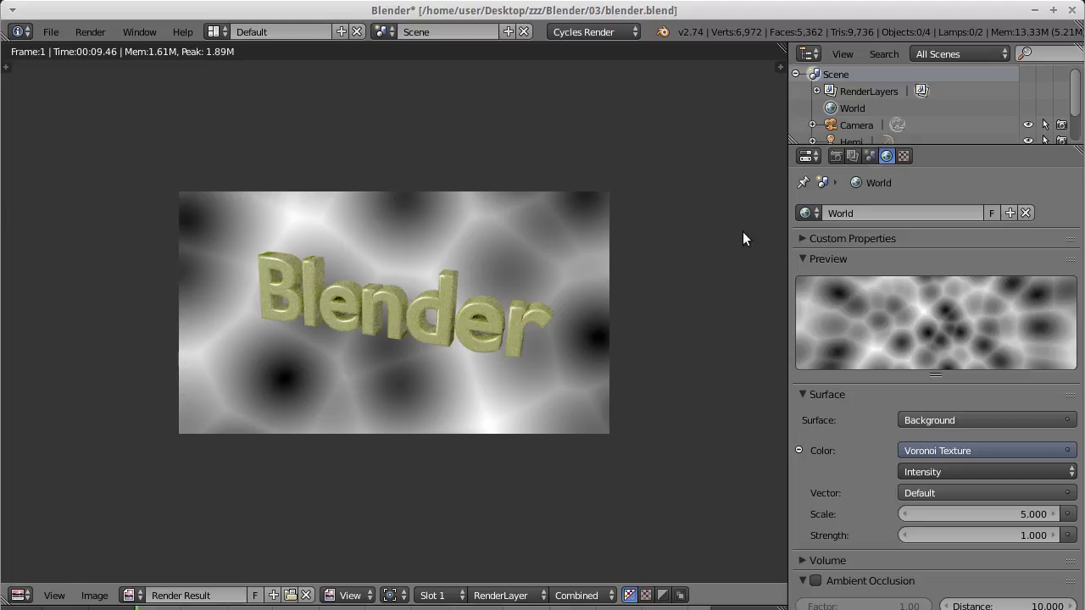
pyautogui.moveTo(456, 326); pyautogui.dragTo(439, 314, button='middle')
# Step: Select the Blender text object and show its material settings
pyautogui.press('Escape')
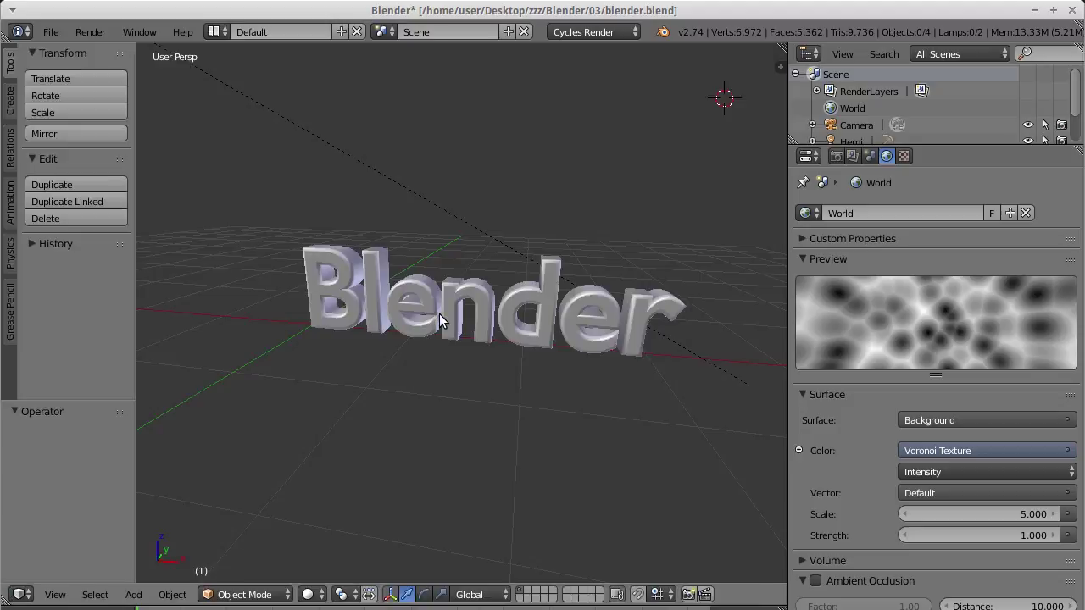
pyautogui.rightClick(443, 294)
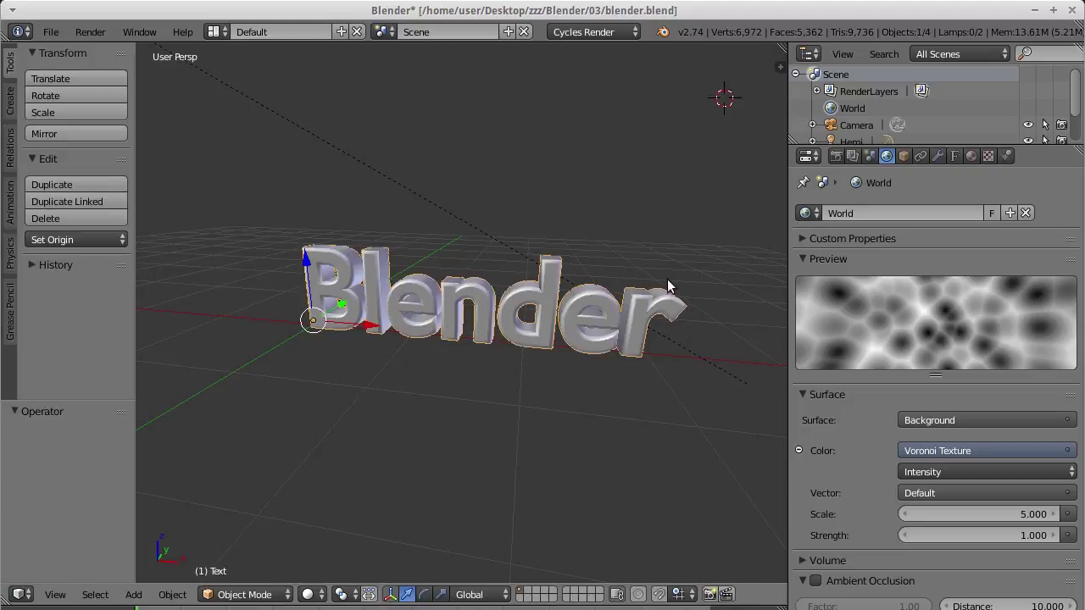
pyautogui.click(971, 156)
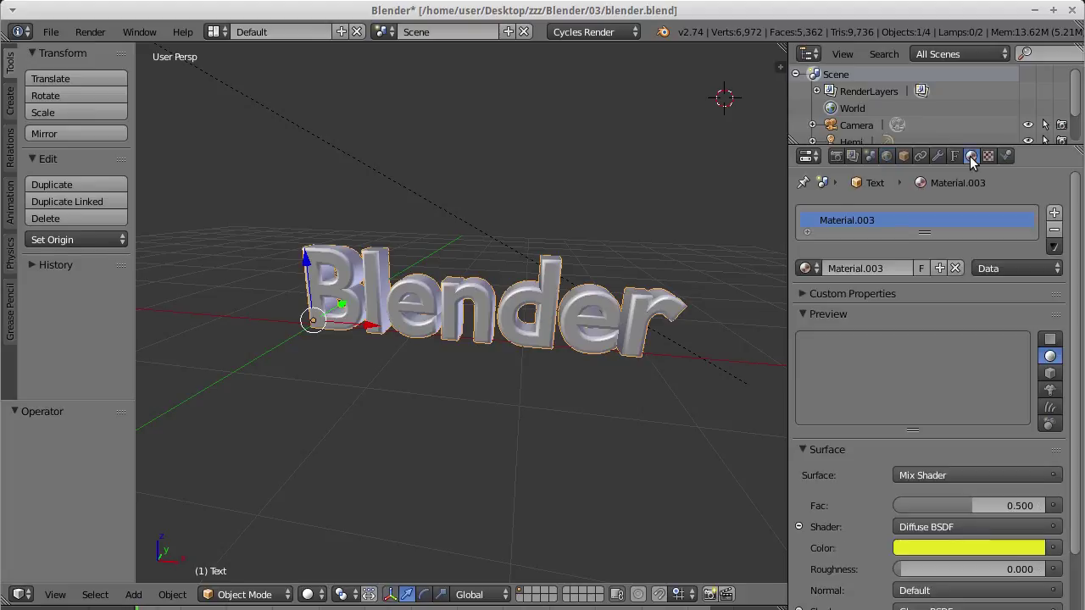
pyautogui.click(817, 267)
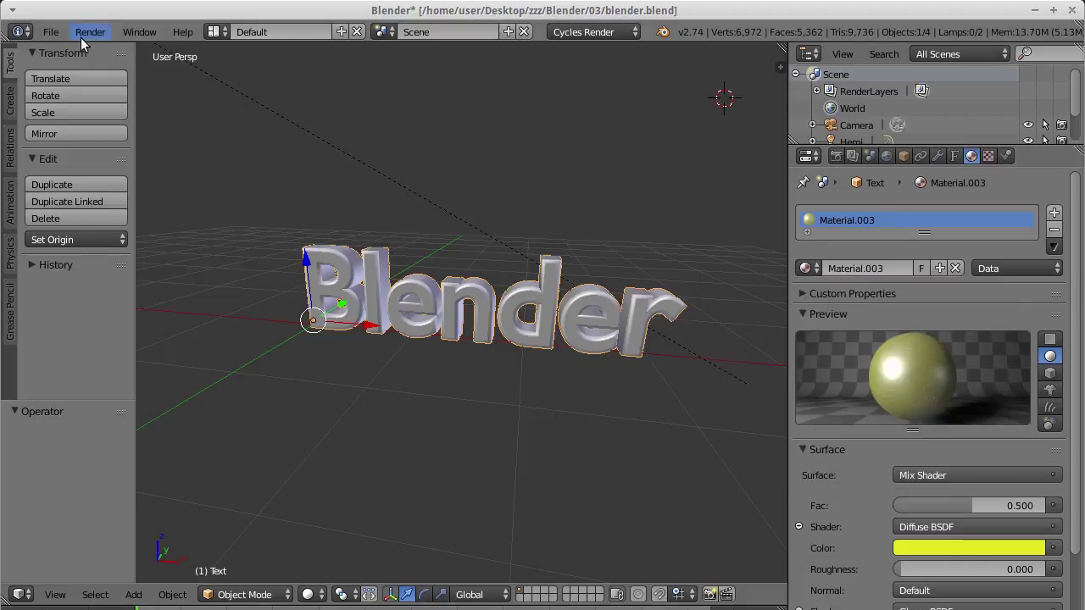
# Step: Append the Iron material from iron.blend/Material/Iron
pyautogui.click(51, 31)
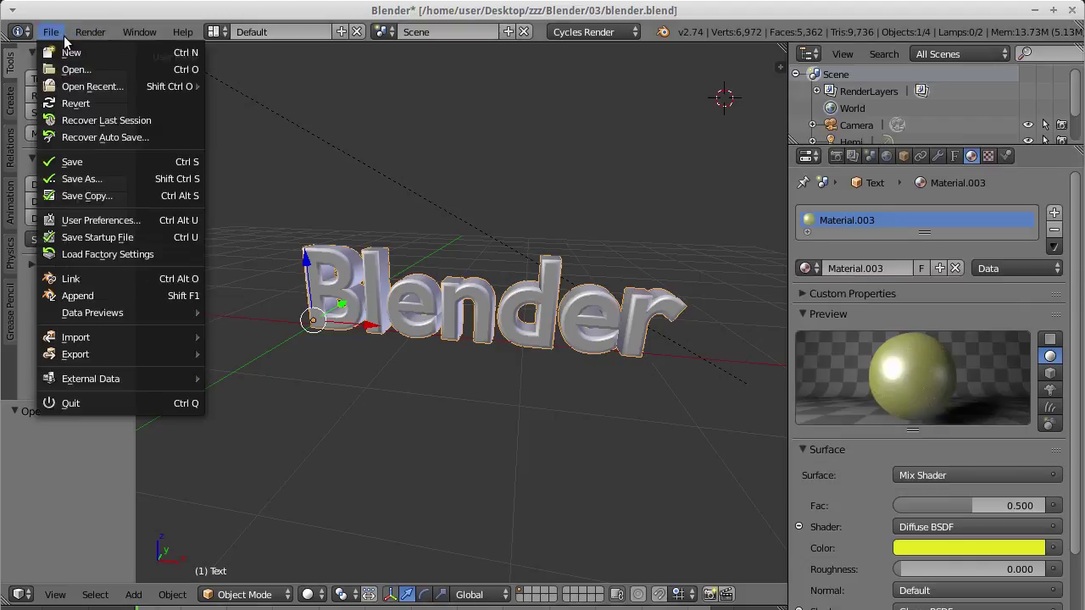
pyautogui.click(88, 297)
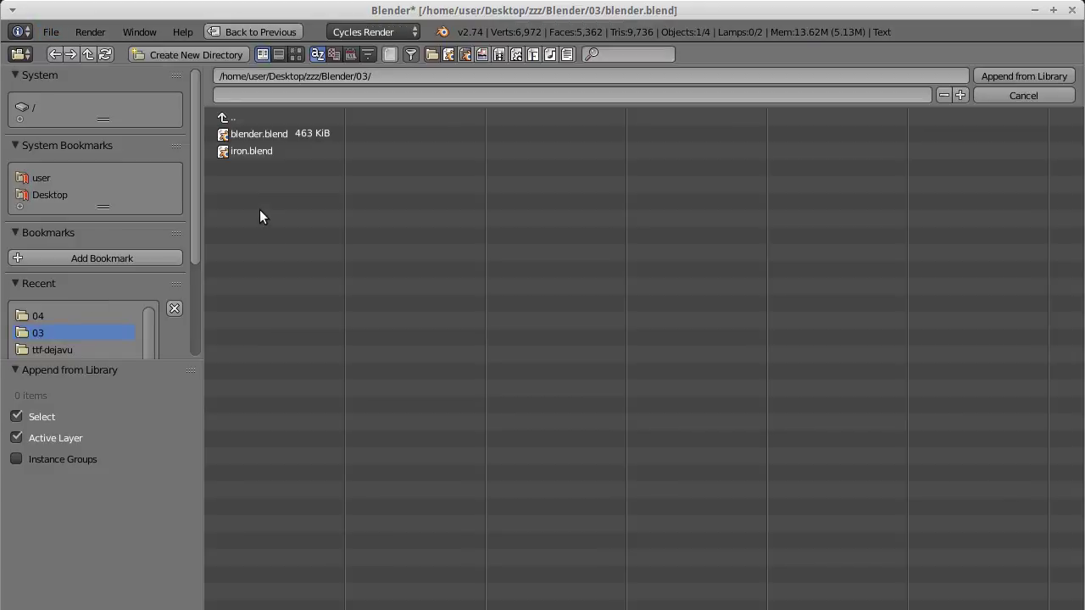
pyautogui.doubleClick(256, 152)
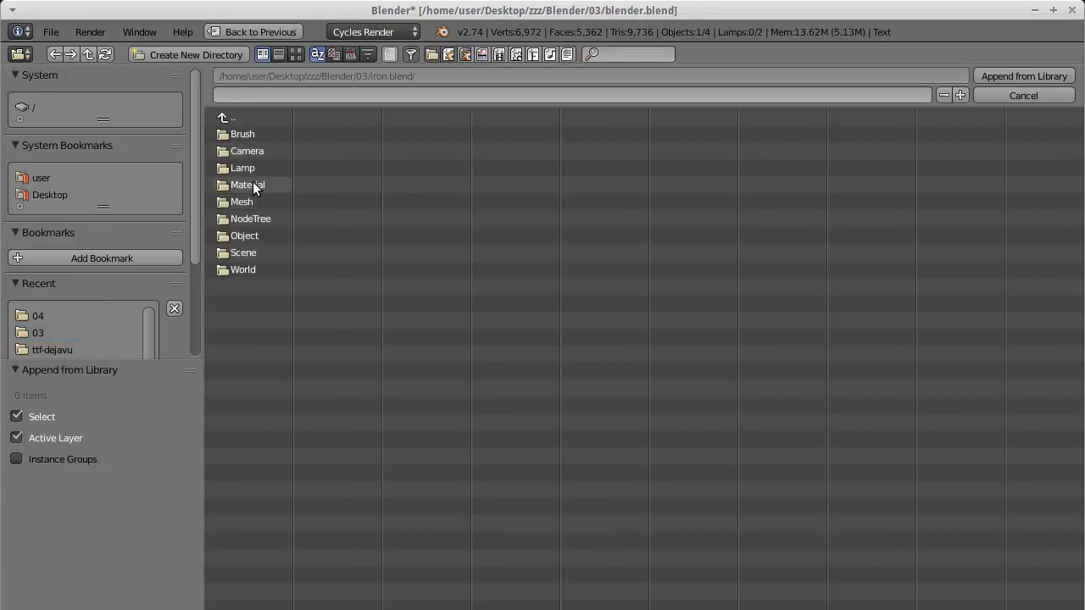
pyautogui.click(263, 185)
pyautogui.click(236, 136)
pyautogui.click(1014, 80)
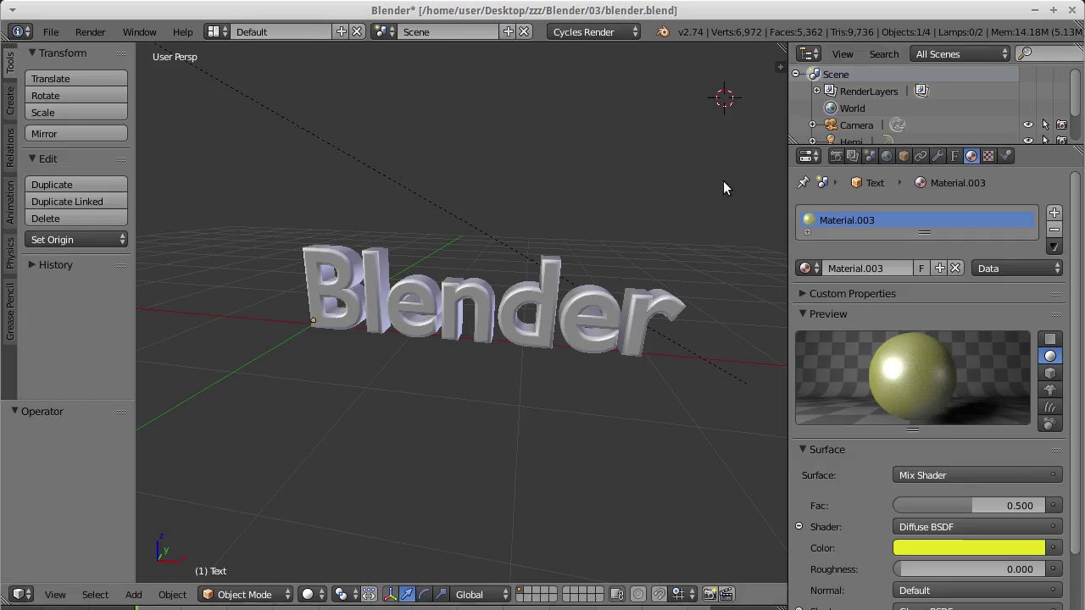
# Step: Assign the Iron material to the text and render the metallic lettering
pyautogui.click(813, 268)
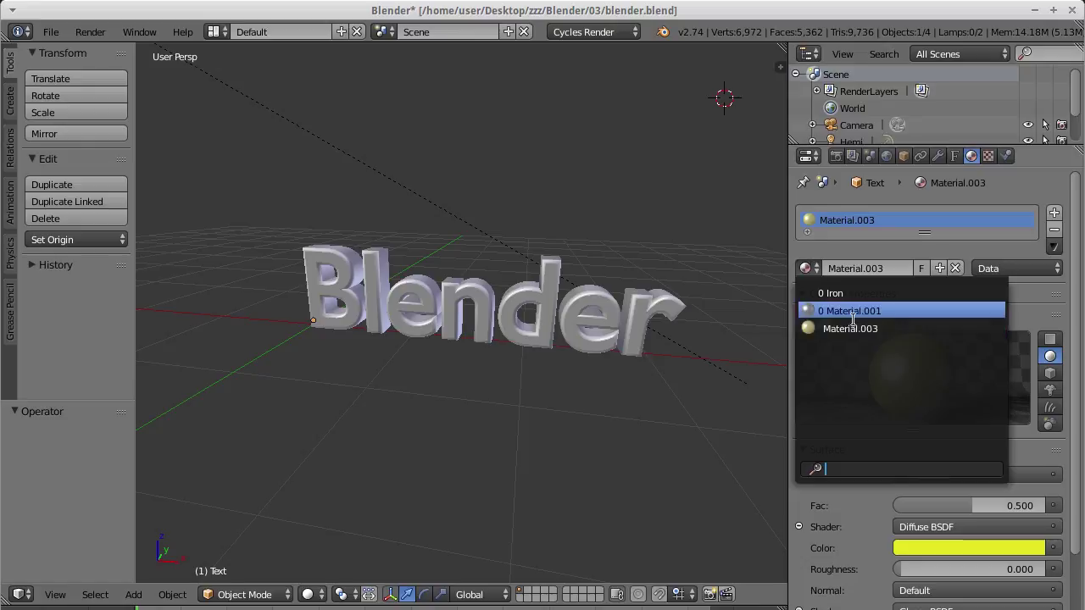
pyautogui.click(853, 294)
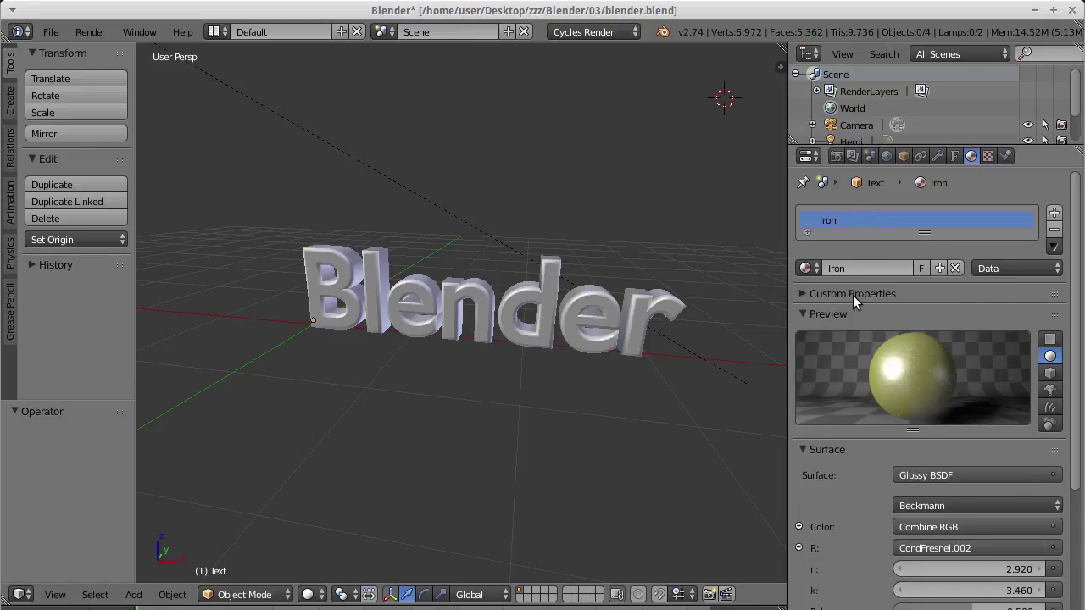
pyautogui.press('F12')
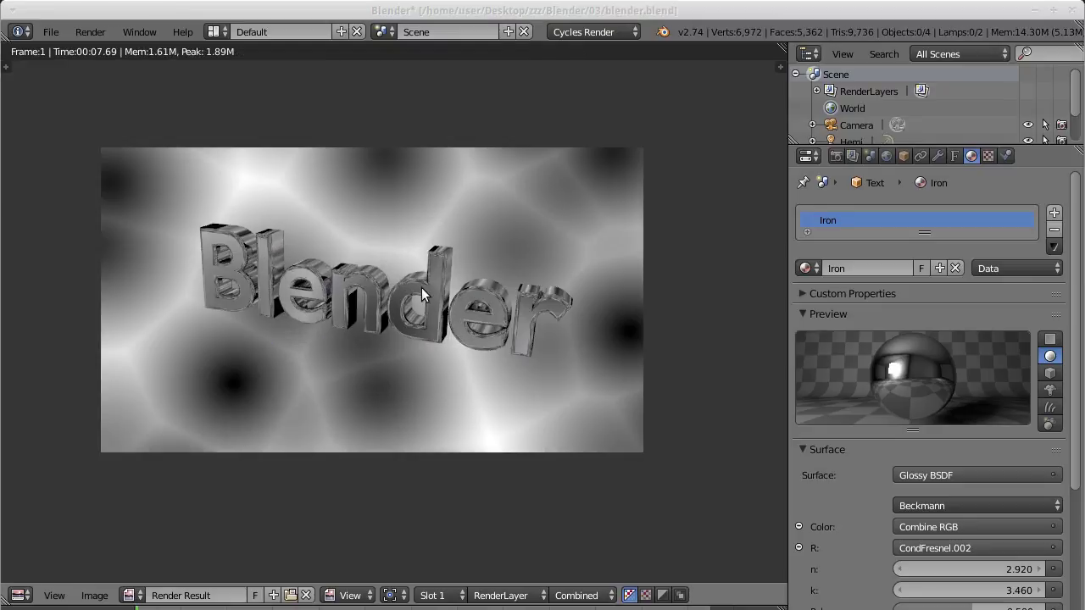
# Step: Set the Voronoi world texture scale to 2 and render the larger cells
pyautogui.scroll(2, 334, 262)
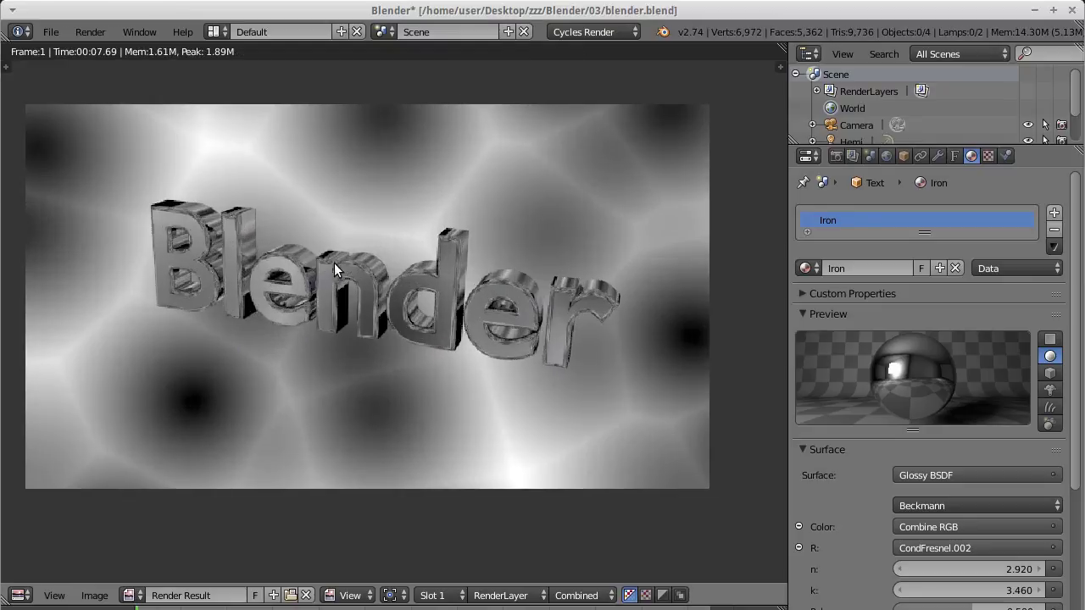
pyautogui.scroll(2, 334, 263)
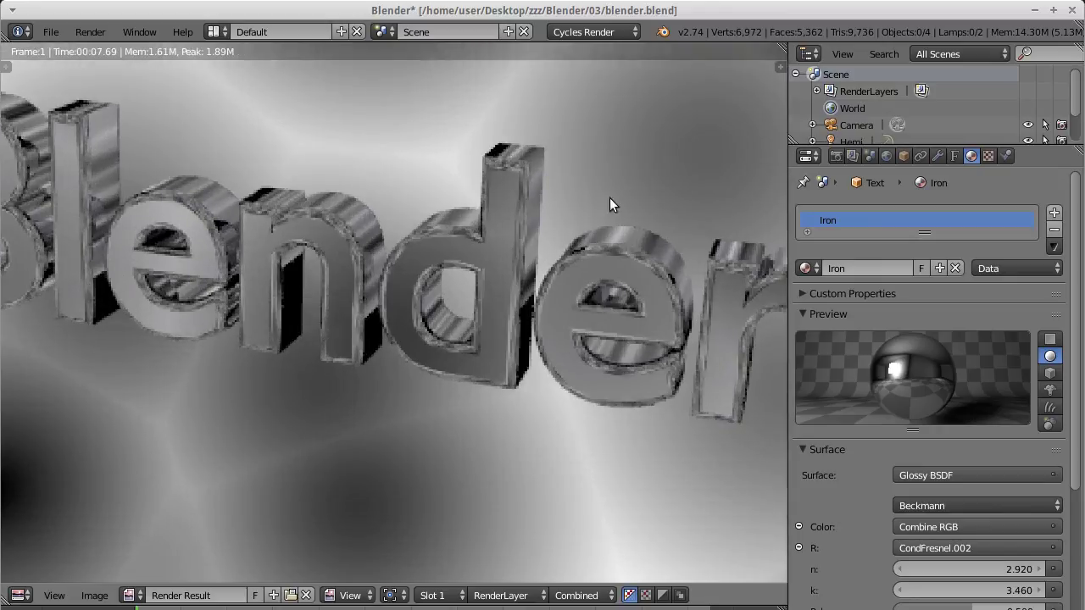
pyautogui.scroll(-4, 587, 235)
pyautogui.click(886, 155)
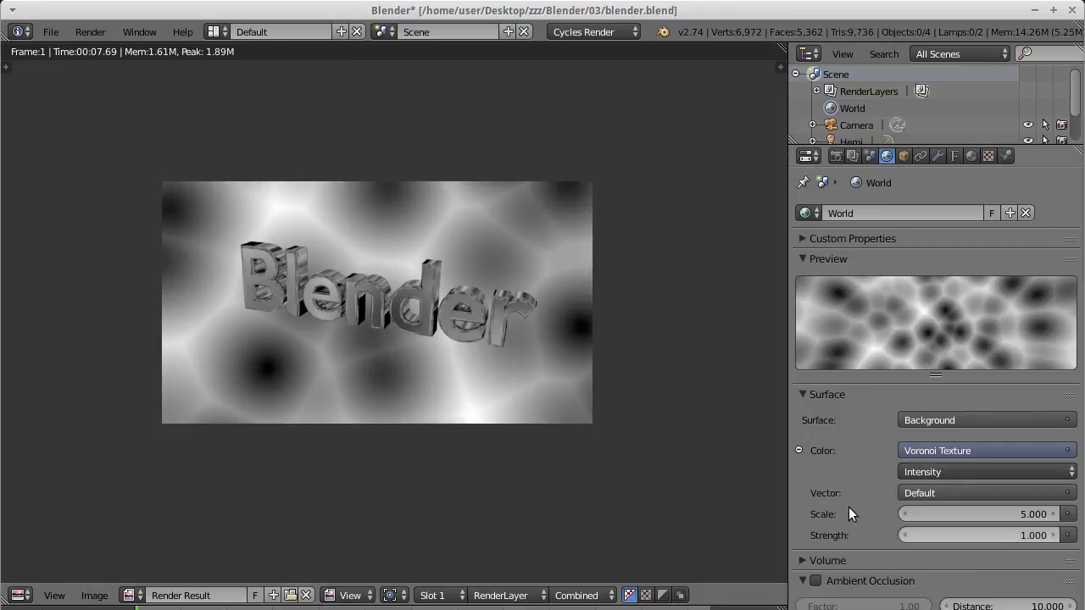
pyautogui.click(1010, 513)
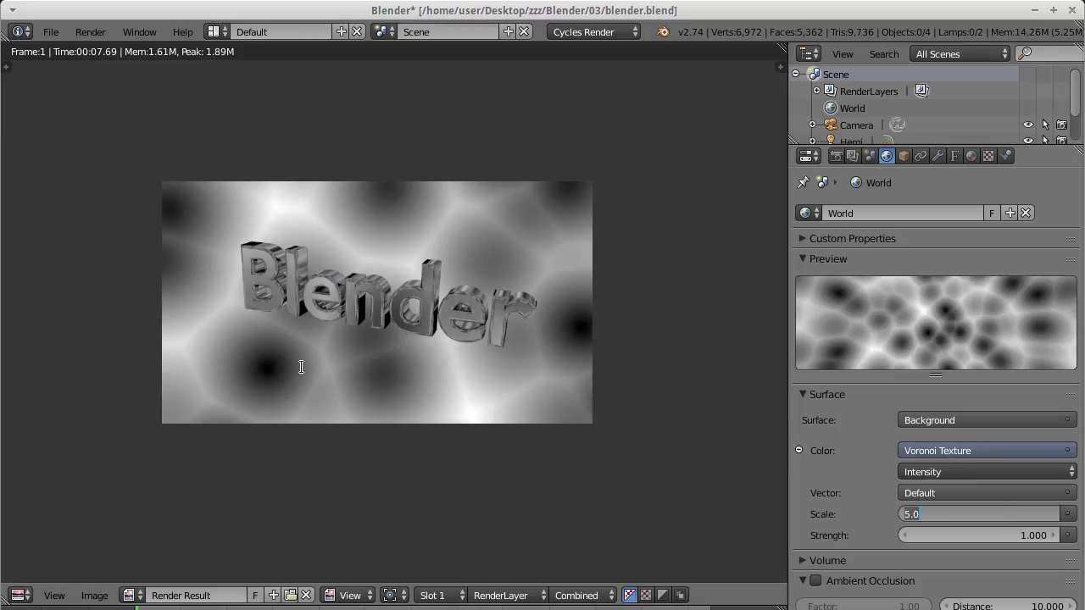
pyautogui.write('2')
pyautogui.press('Return')
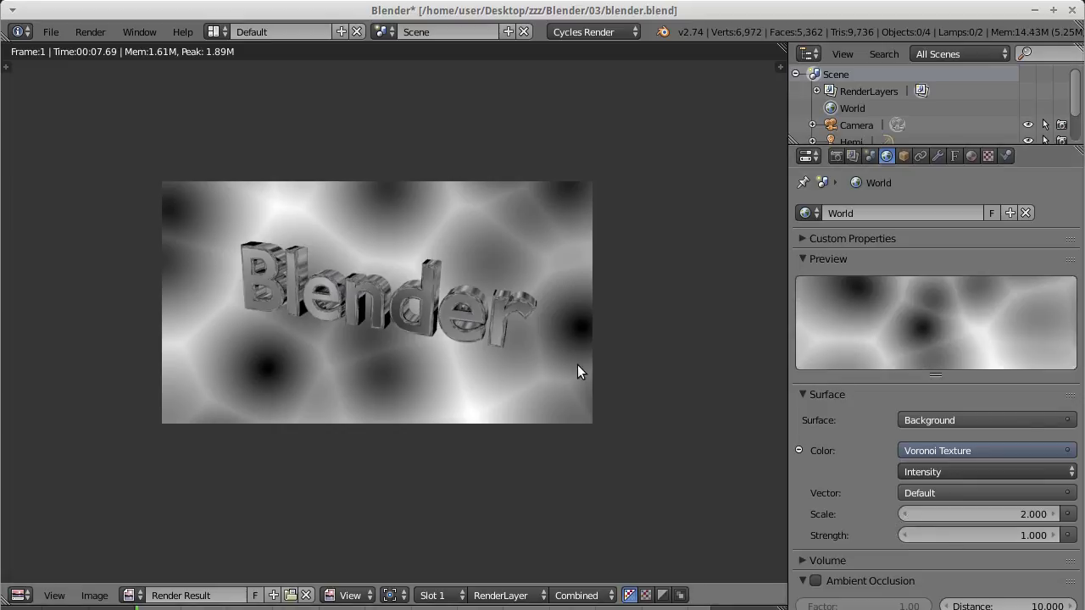
pyautogui.press('F12')
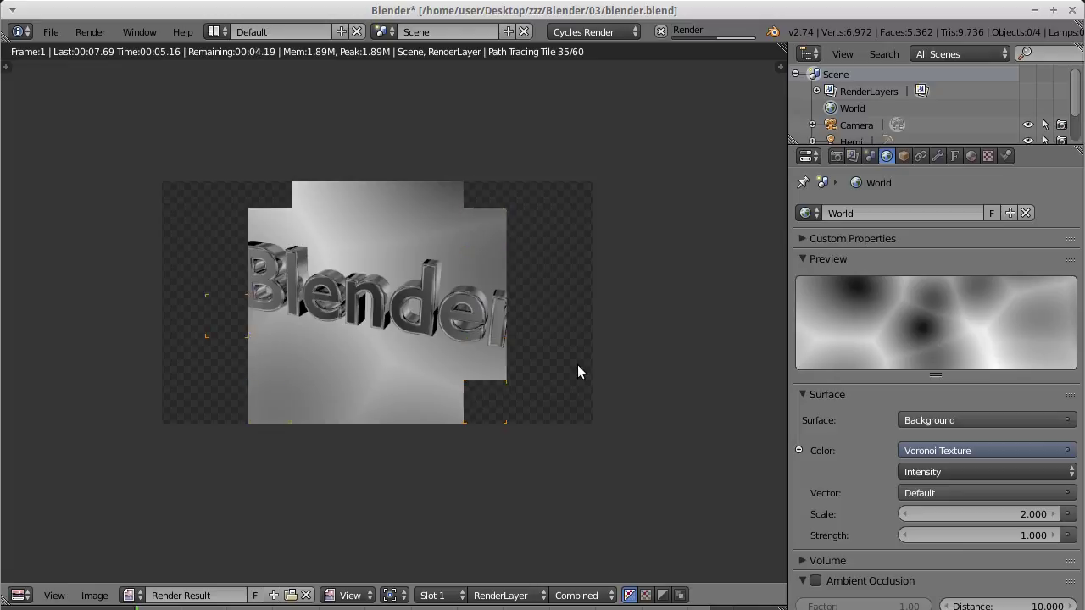
# Step: Raise the Voronoi scale to 10 and re-render the denser pattern
pyautogui.click(983, 516)
pyautogui.write('10')
pyautogui.press('Return')
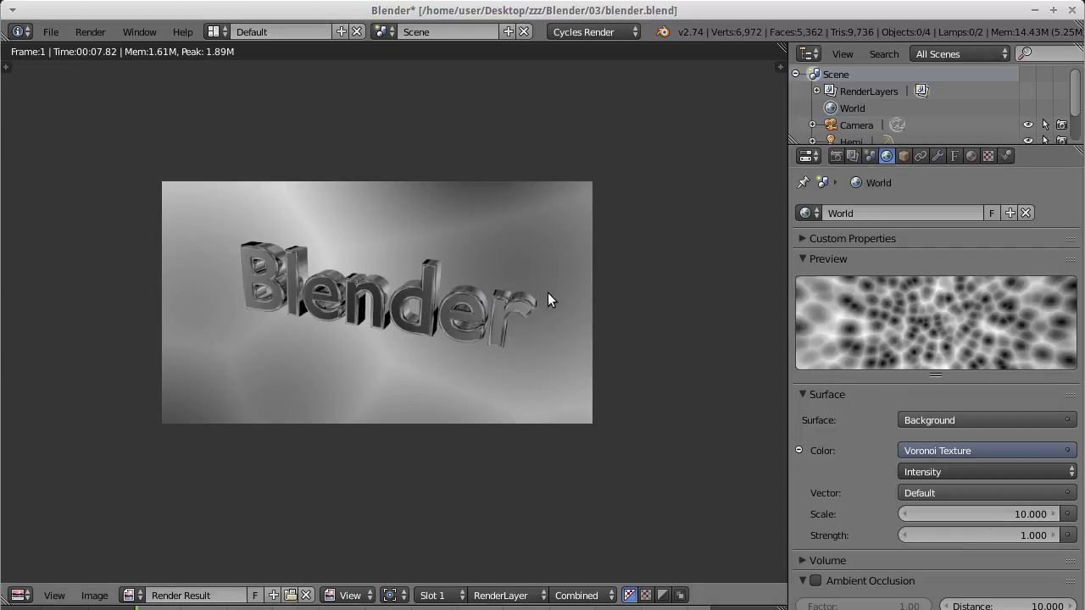
pyautogui.press('F12')
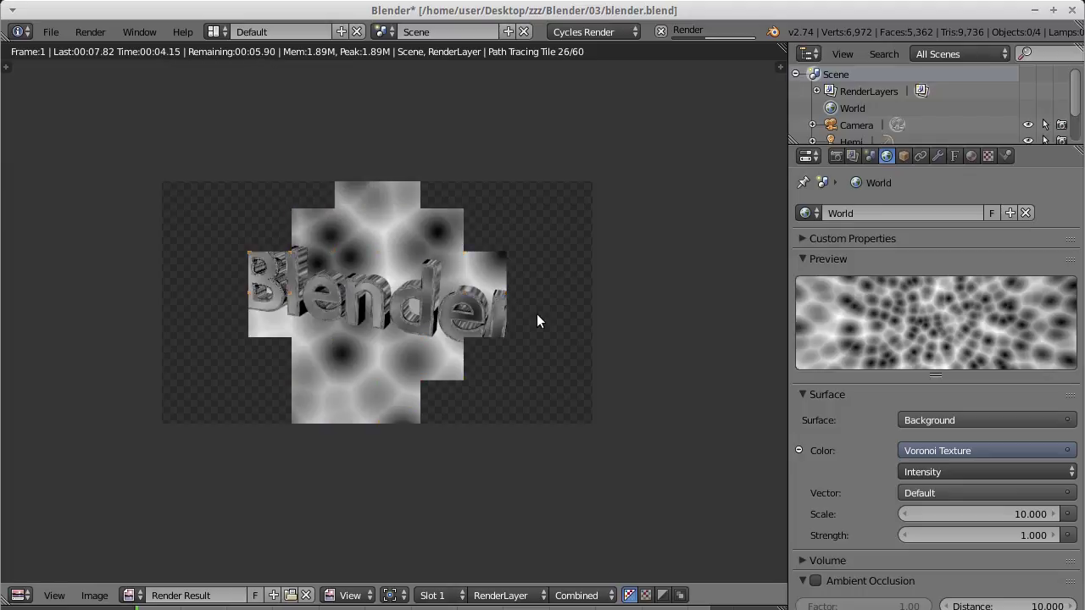
pyautogui.press('Escape')
pyautogui.click(21, 595)
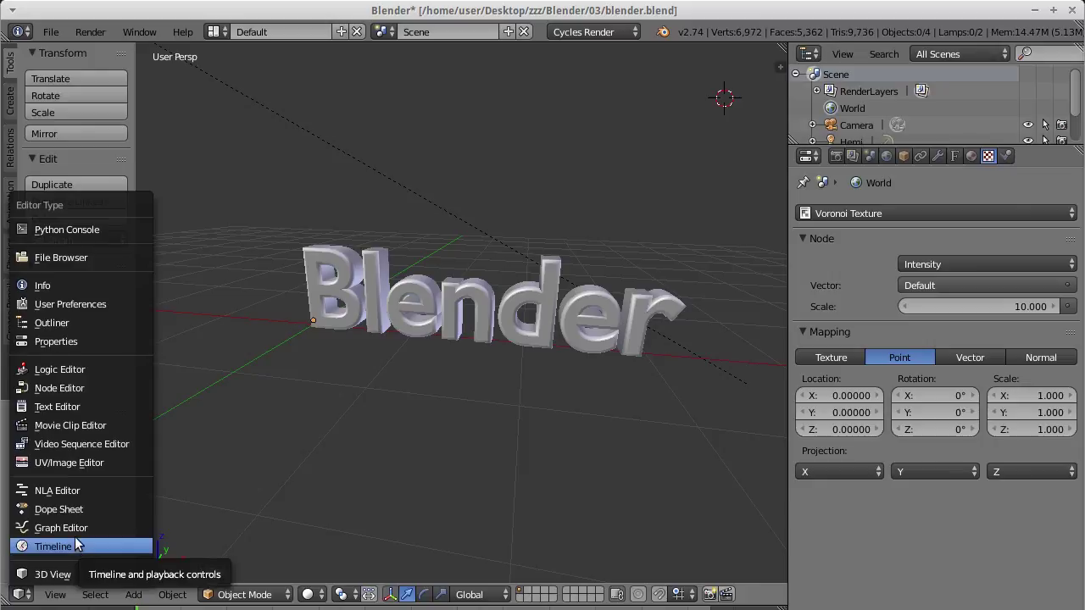
# Step: Turn the main area into a Node Editor showing the World's Voronoi, Background and World Output nodes
pyautogui.click(73, 386)
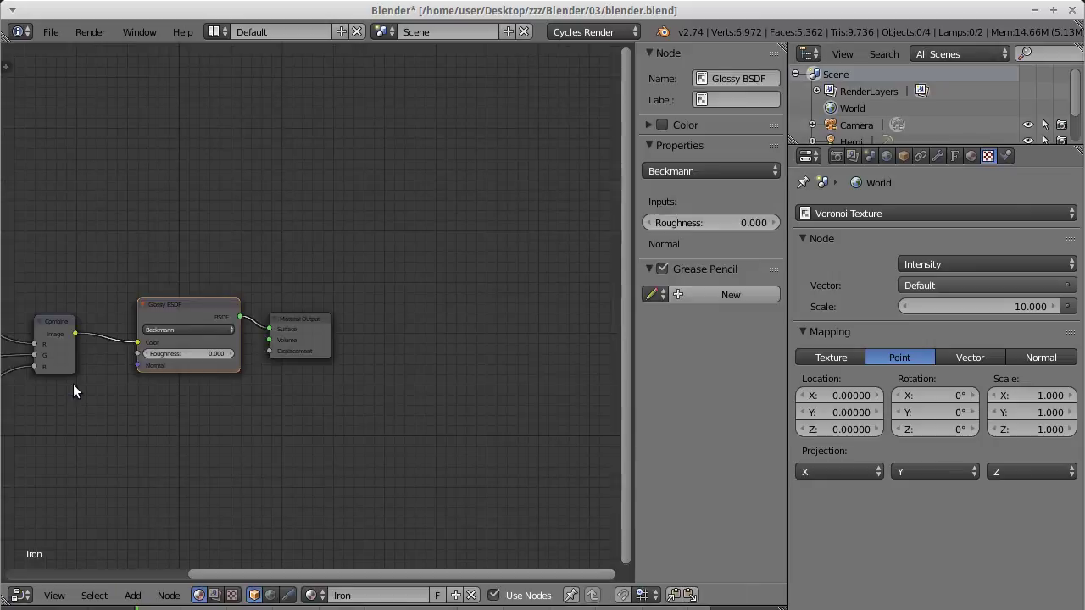
pyautogui.scroll(2, 383, 351)
pyautogui.moveTo(470, 332)
pyautogui.mouseDown(button='middle')
pyautogui.moveTo(360, 329)
pyautogui.moveTo(393, 330)
pyautogui.mouseUp(button='middle')
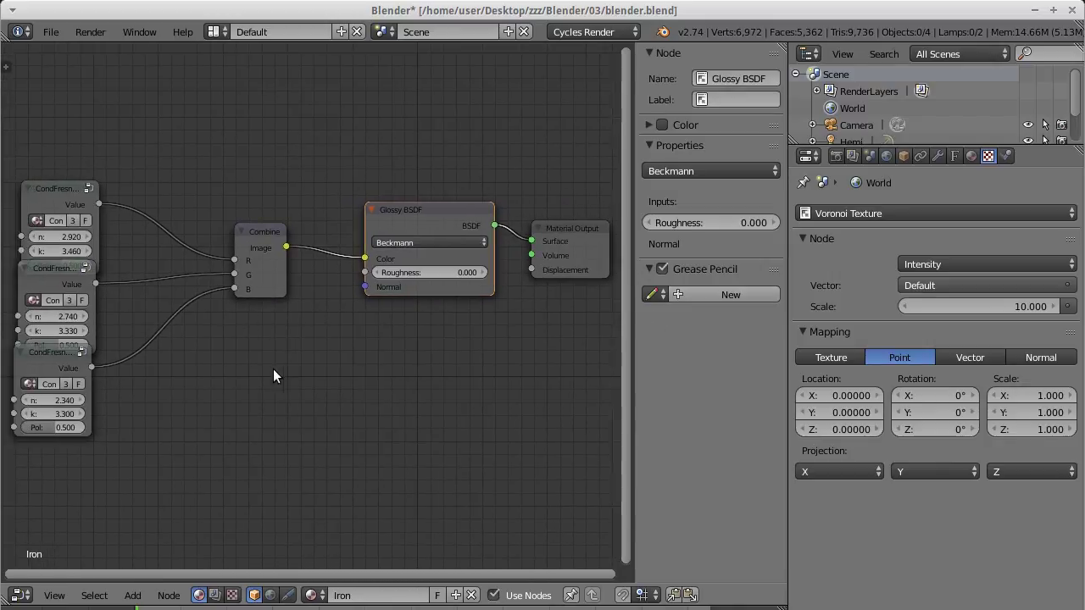
pyautogui.click(270, 596)
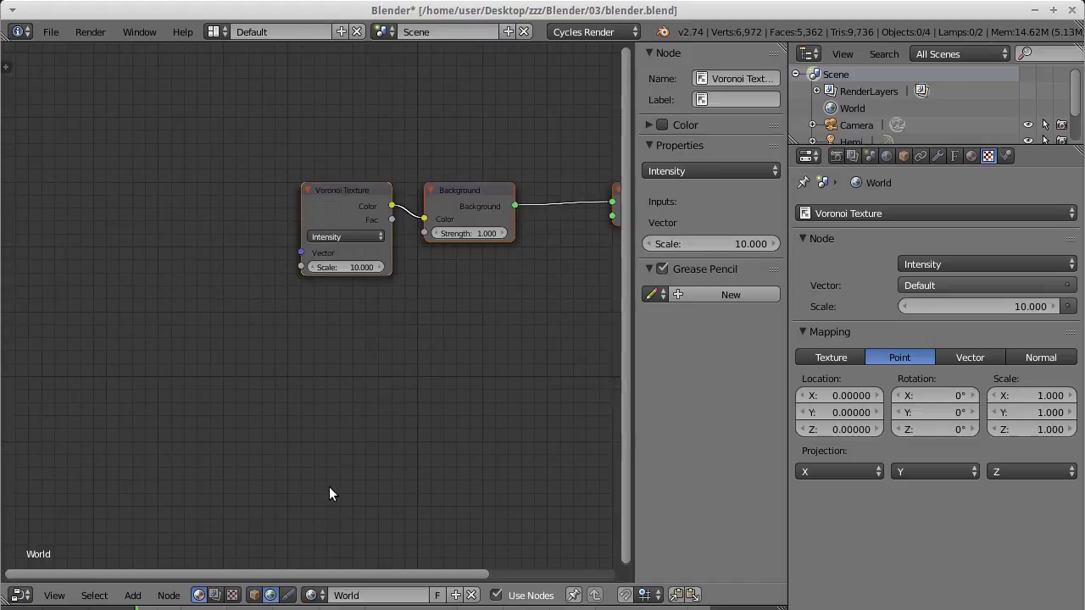
pyautogui.moveTo(437, 294); pyautogui.dragTo(272, 298, button='middle')
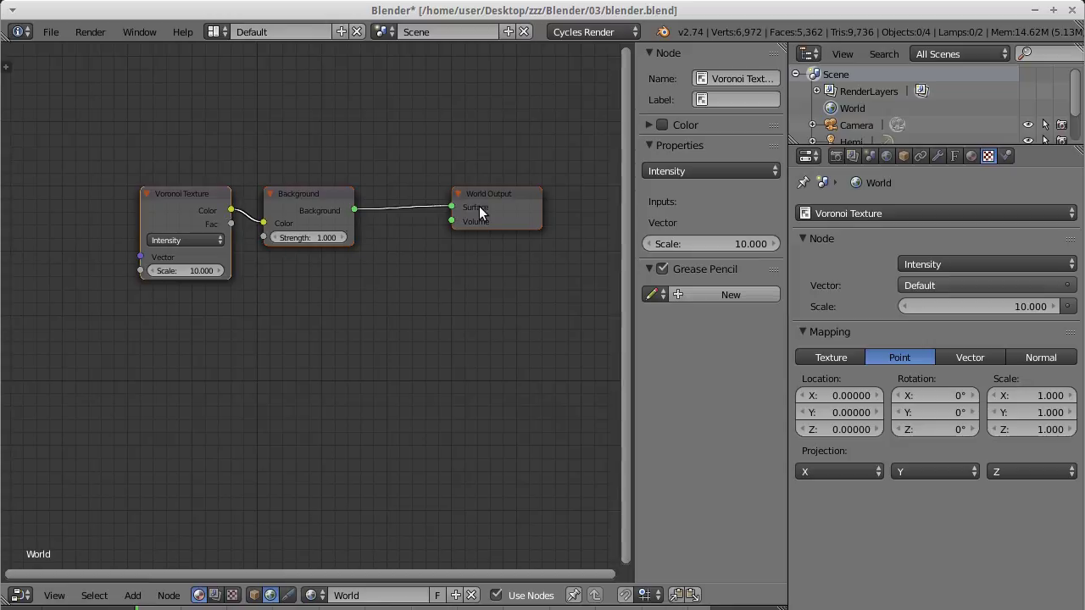
pyautogui.click(273, 294)
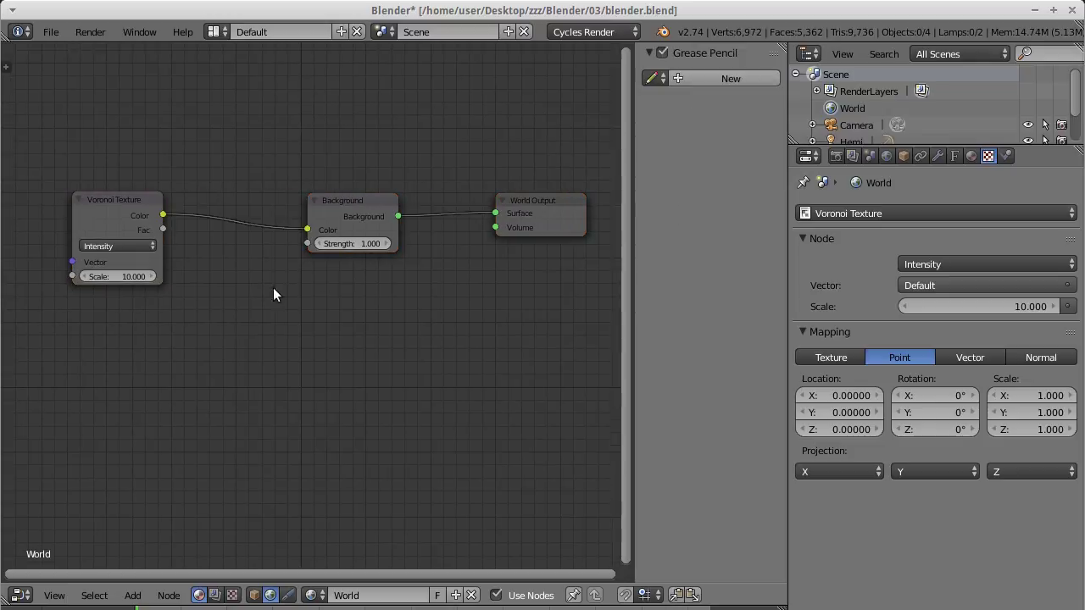
pyautogui.click(134, 595)
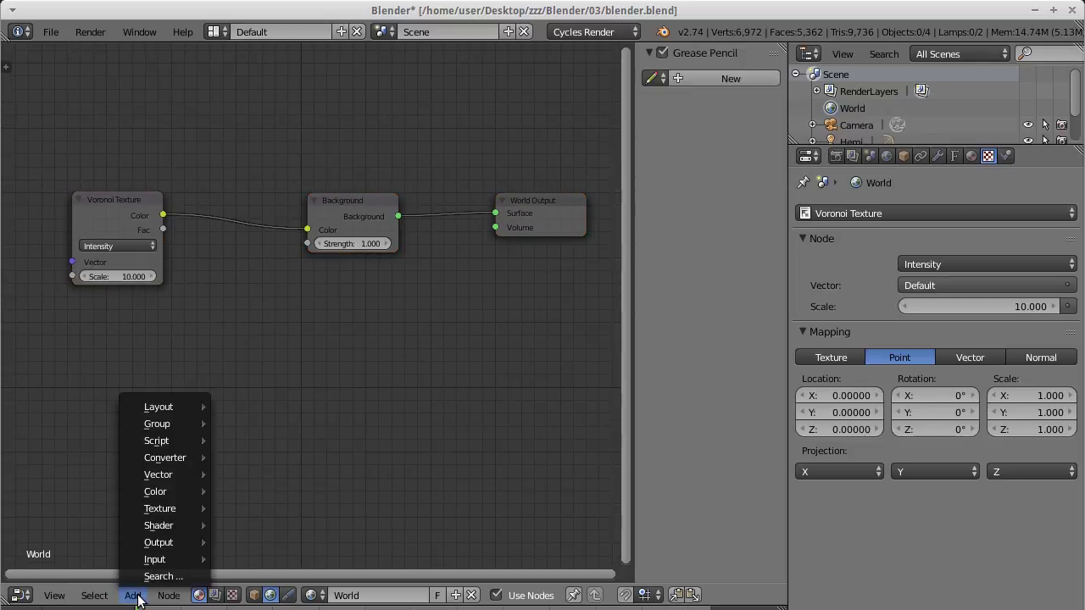
pyautogui.moveTo(155, 491)
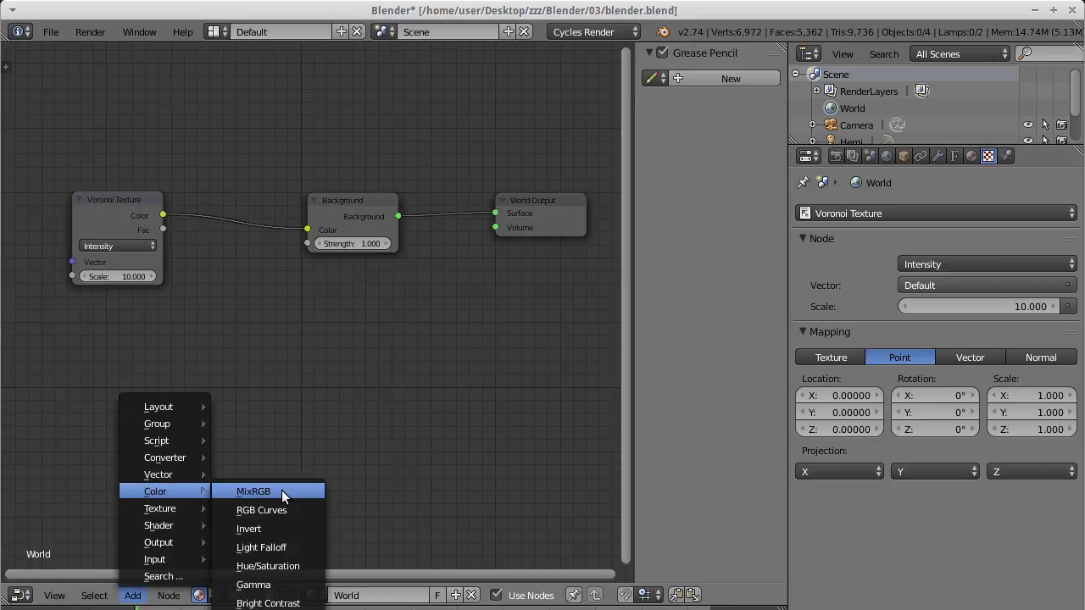
# Step: Insert a MixRGB node between Voronoi and Background with red Color2, then render
pyautogui.click(283, 496)
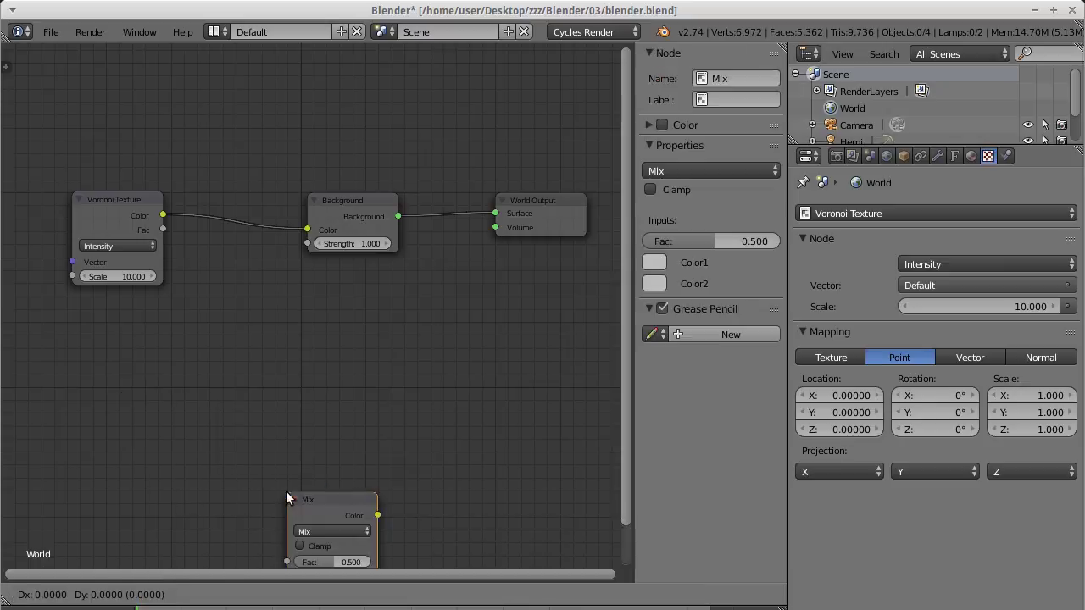
pyautogui.click(203, 168)
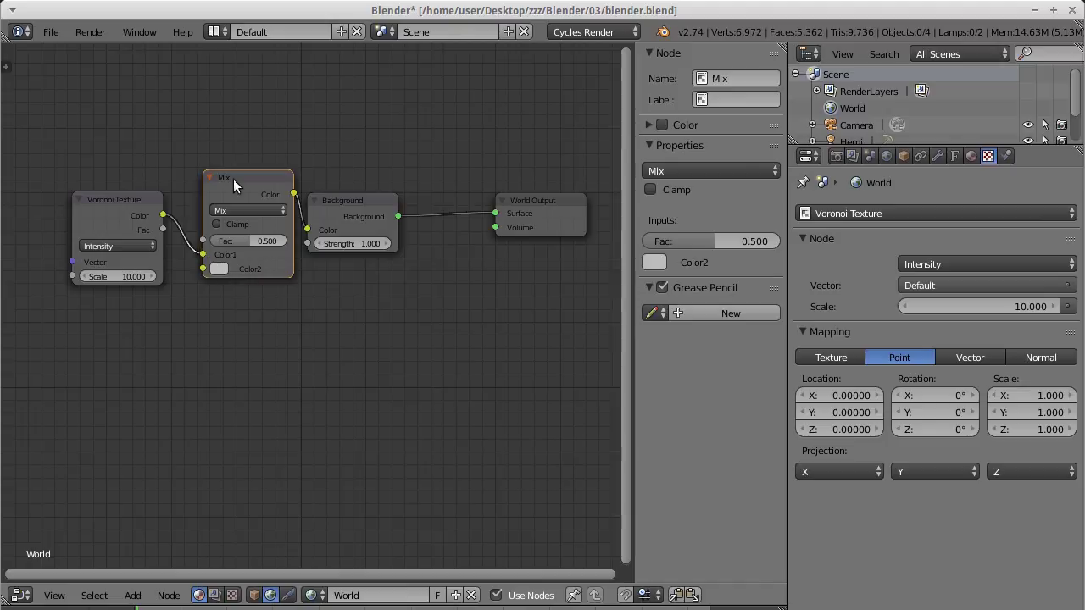
pyautogui.click(213, 269)
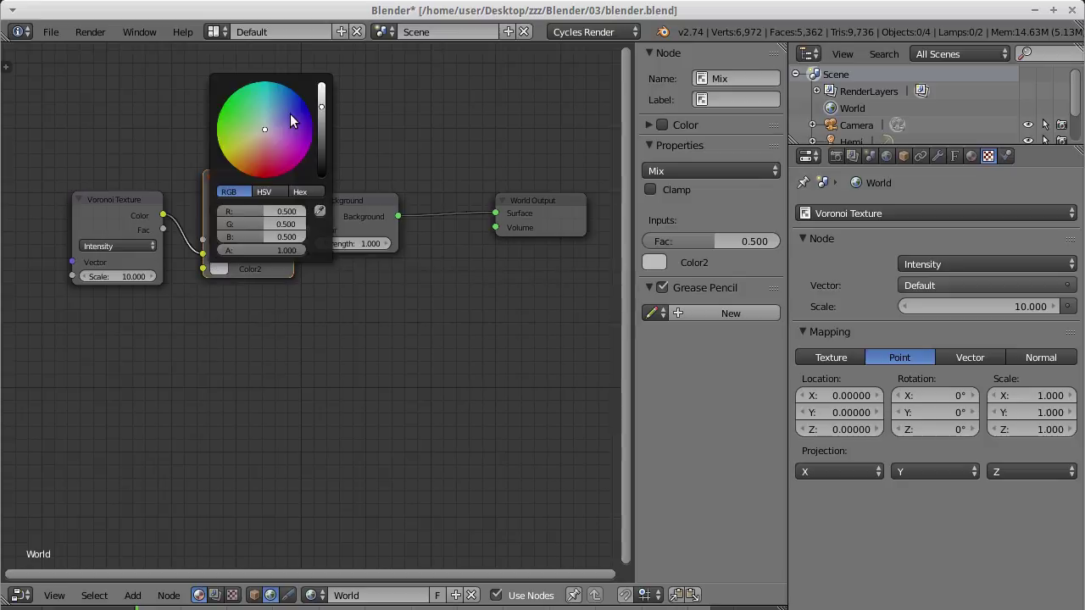
pyautogui.moveTo(266, 128); pyautogui.dragTo(265, 174)
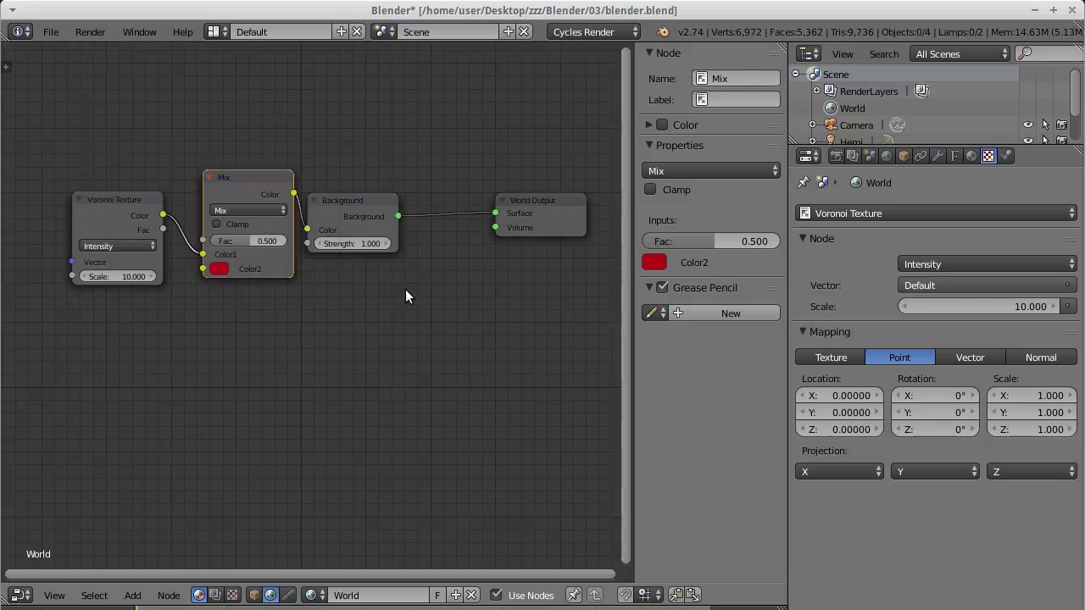
pyautogui.press('F12')
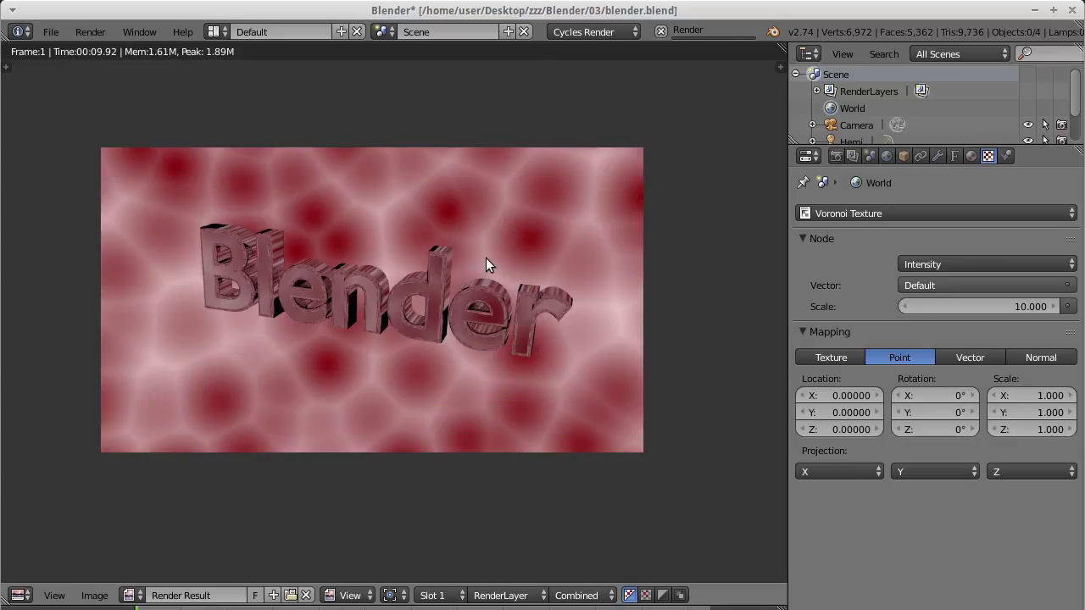
# Step: Remove the Mix and Voronoi Texture nodes, leaving a plain blue Background, and return to the 3D View
pyautogui.press('Escape')
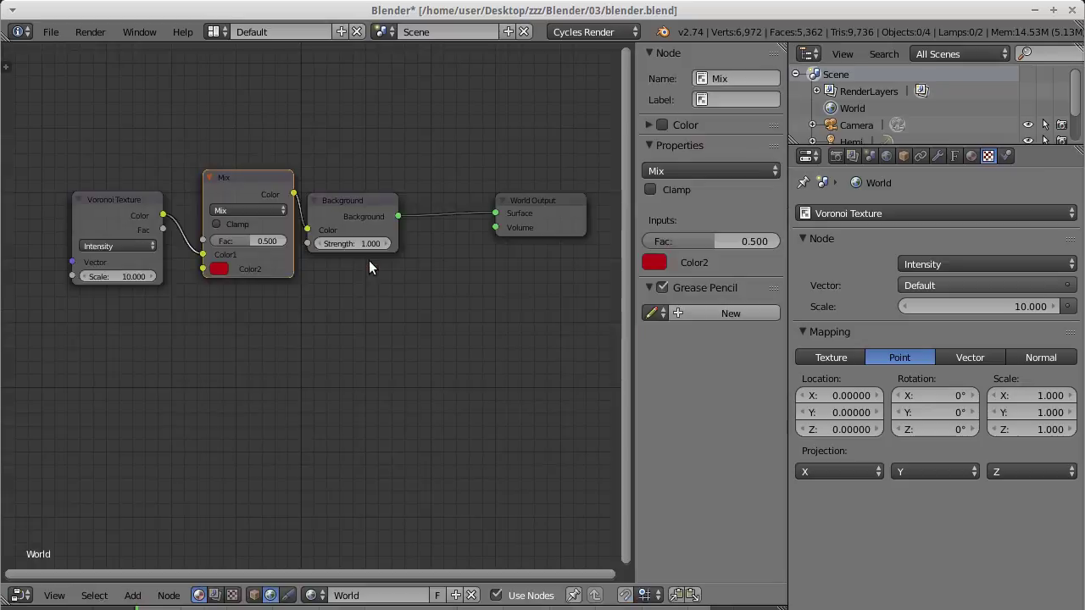
pyautogui.hotkey('ctrl', 'z')
pyautogui.click(89, 201)
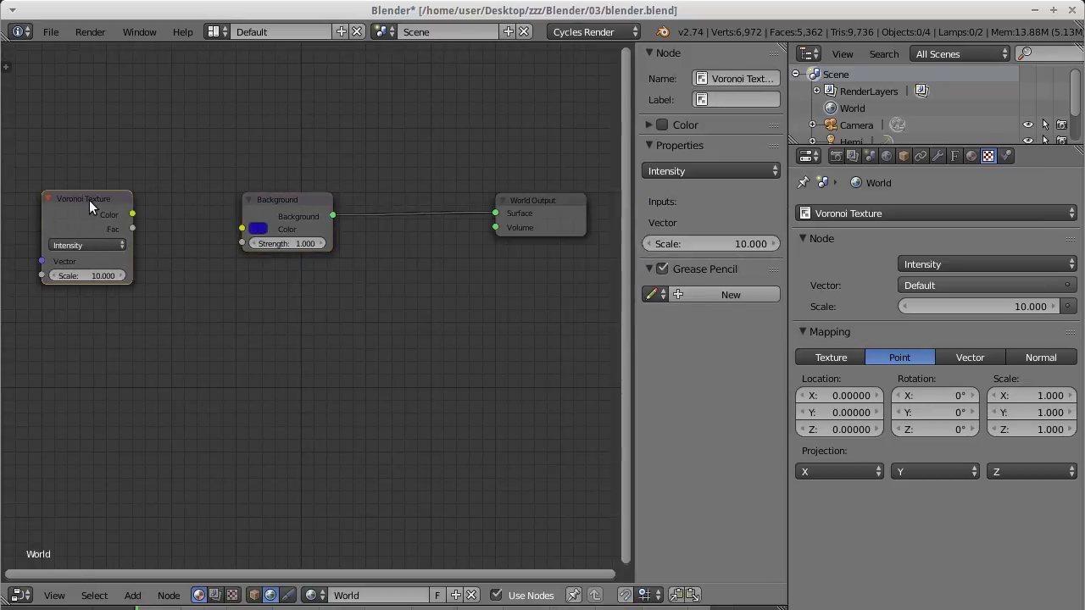
pyautogui.press('Delete')
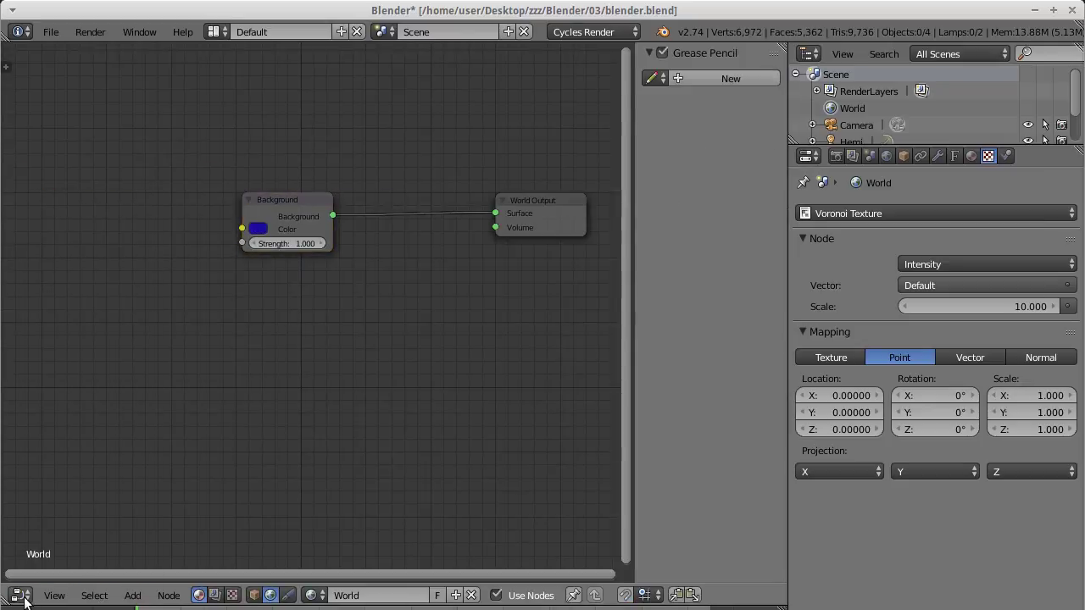
pyautogui.click(21, 595)
pyautogui.click(42, 578)
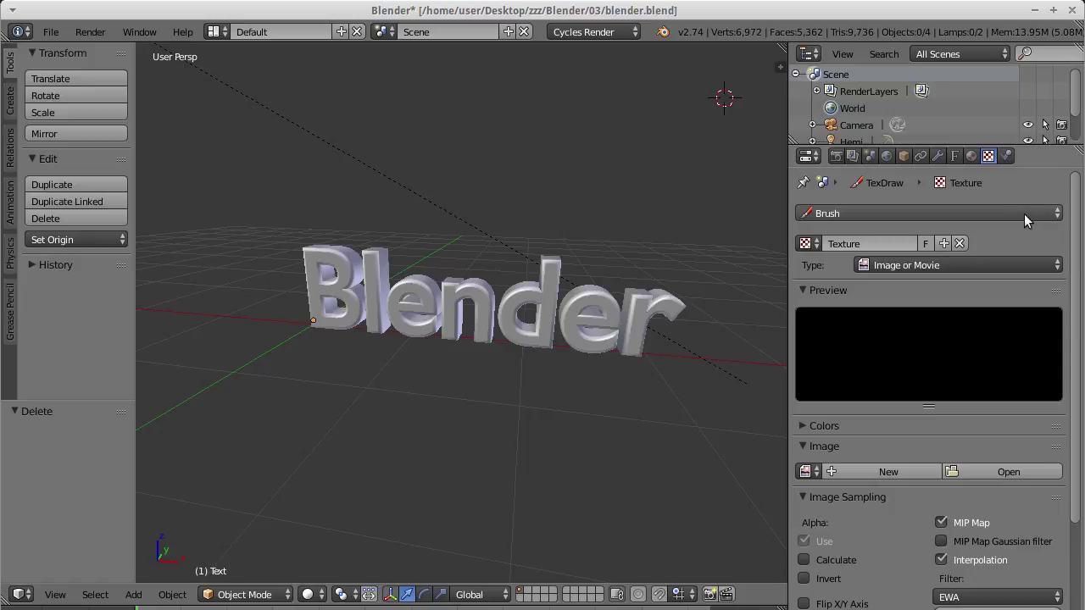
# Step: Set the World colour to a Hosek / Wilkie Sky Texture and render the text against the sky
pyautogui.click(973, 155)
pyautogui.scroll(3, 678, 203)
pyautogui.scroll(-3, 746, 237)
pyautogui.click(988, 156)
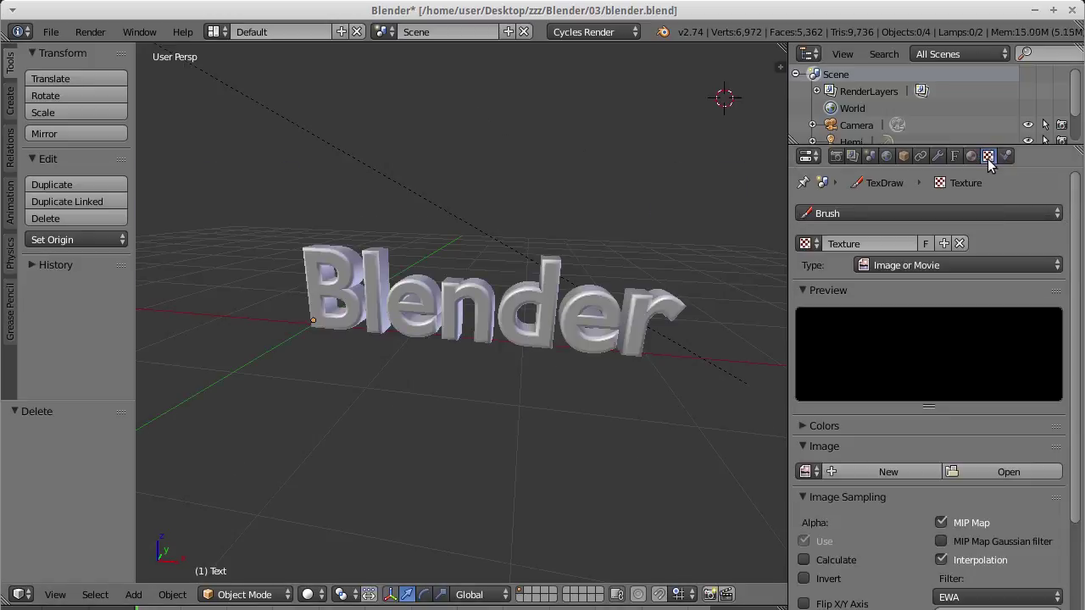
pyautogui.click(886, 157)
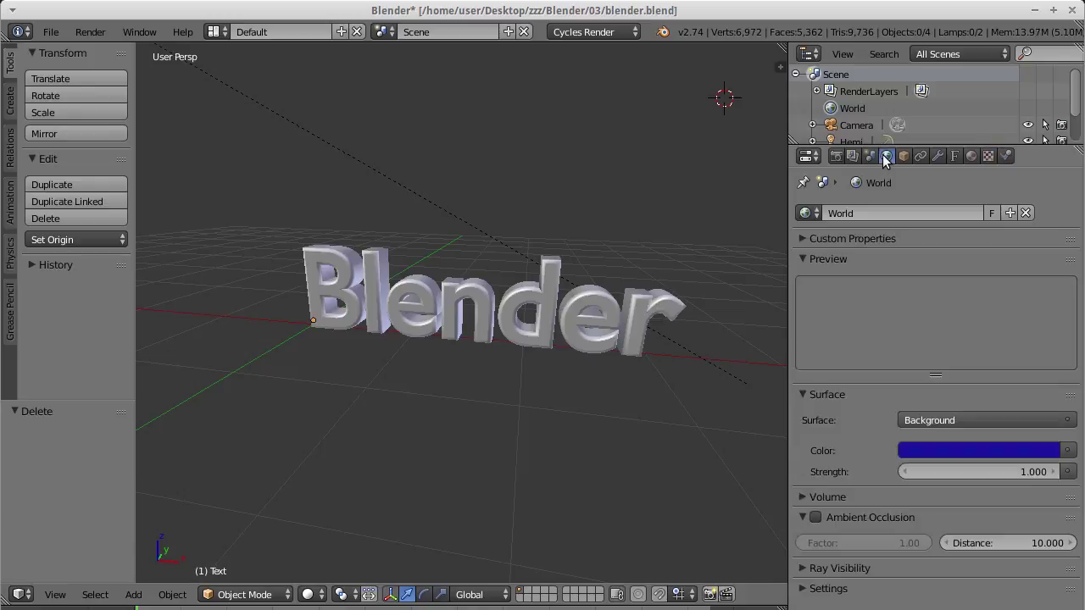
pyautogui.click(1070, 450)
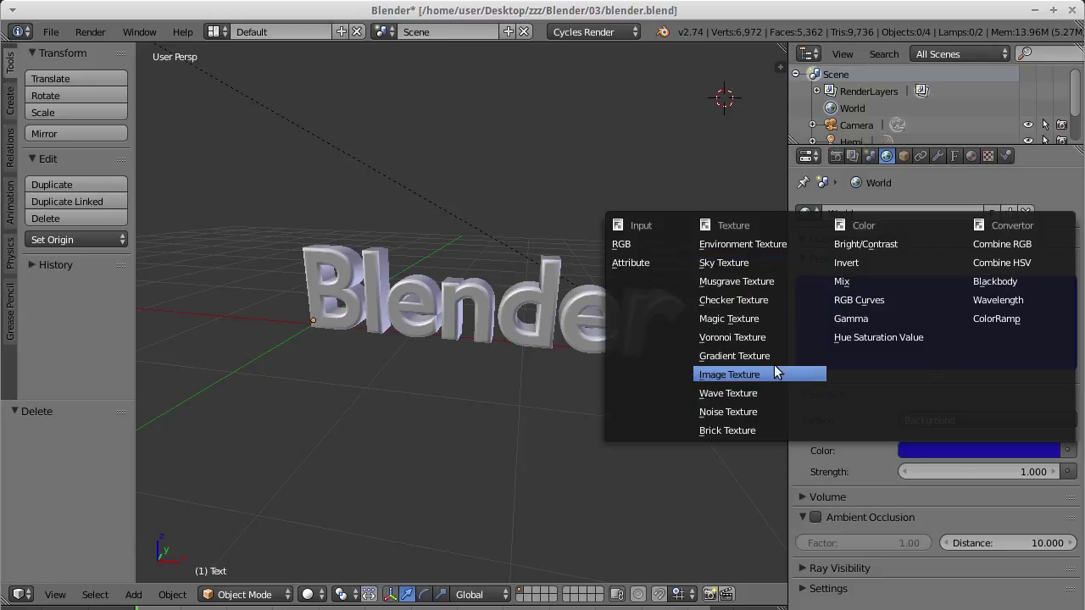
pyautogui.click(750, 263)
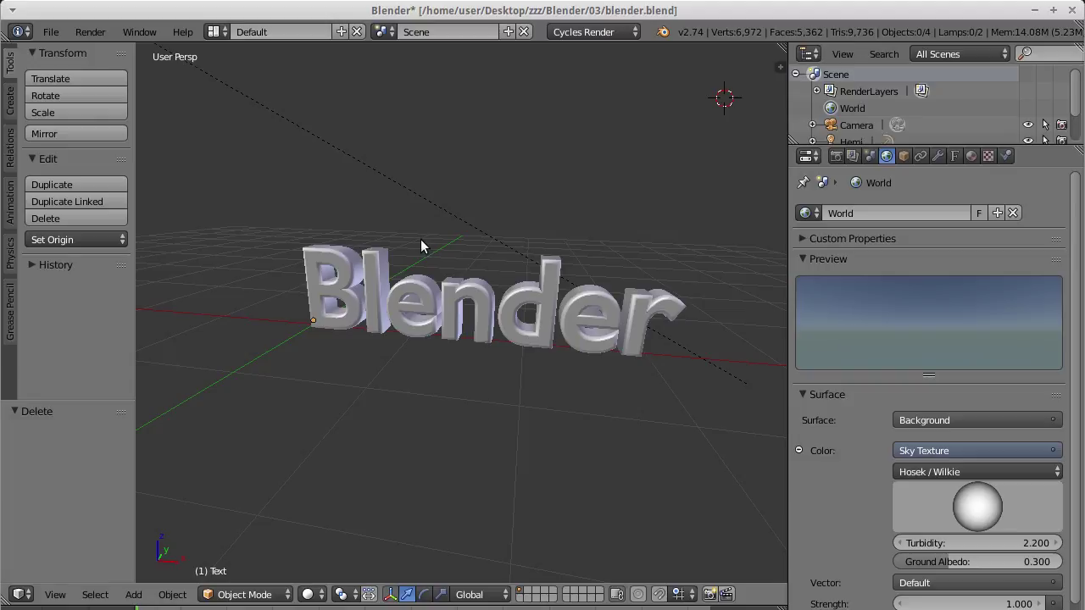
pyautogui.press('F12')
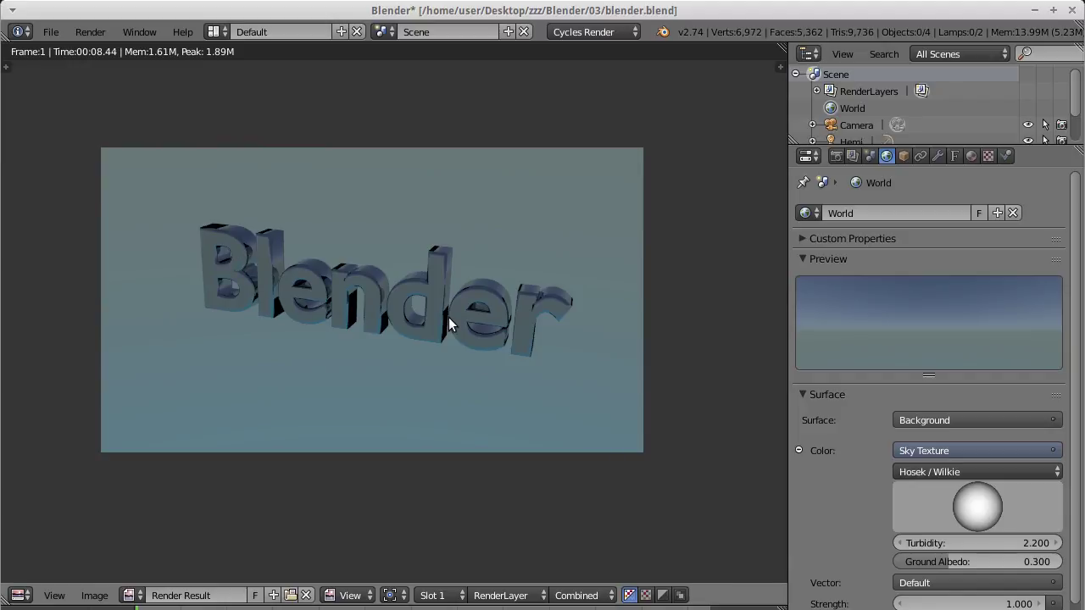
# Step: Enable Film Transparent in the render settings and render with a transparent background
pyautogui.press('Escape')
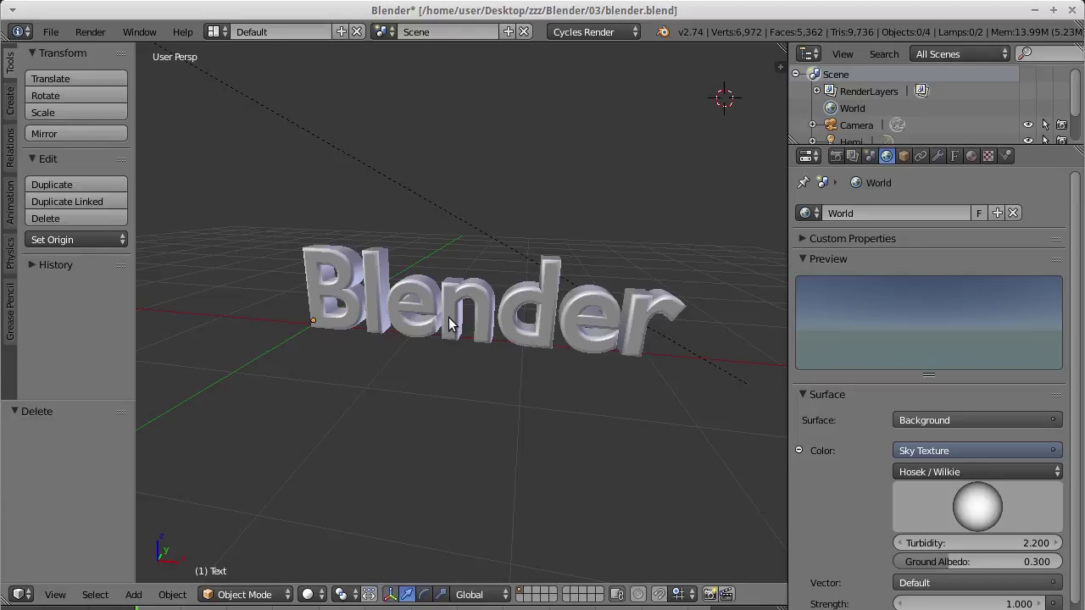
pyautogui.click(834, 157)
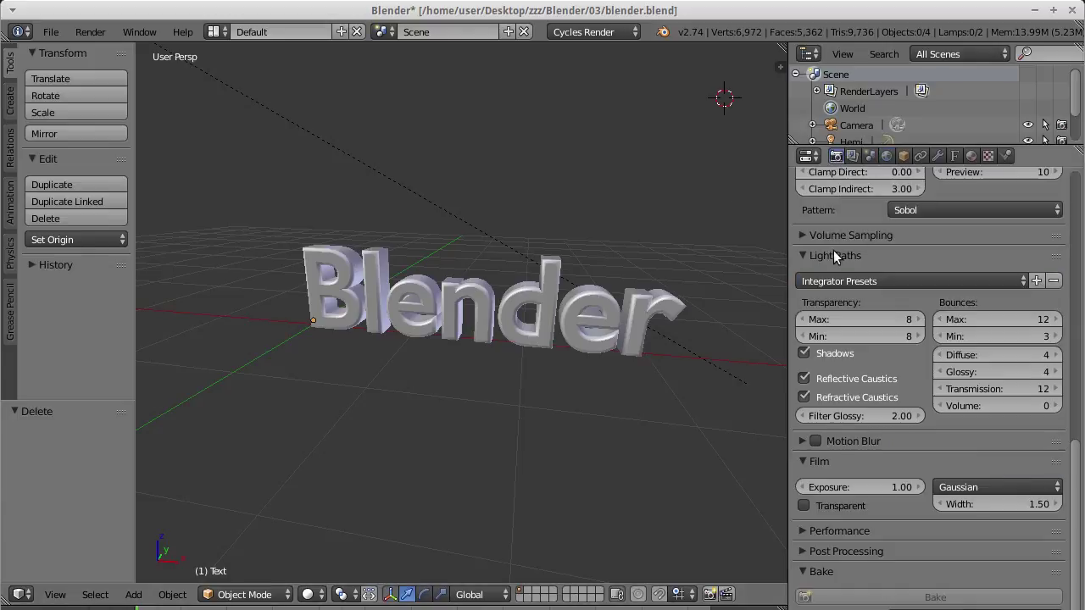
pyautogui.click(803, 505)
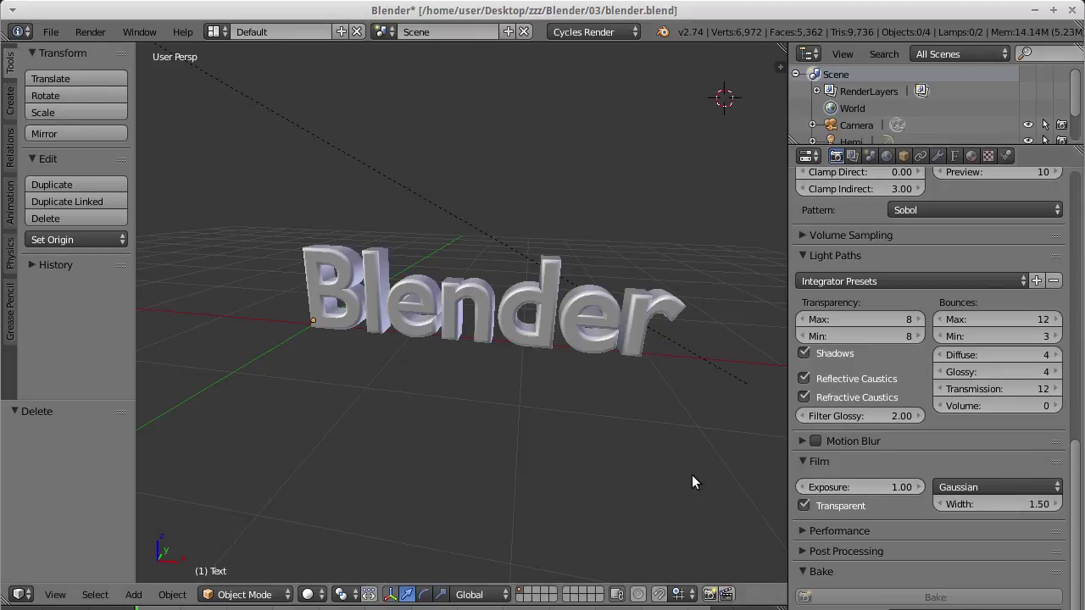
pyautogui.press('F12')
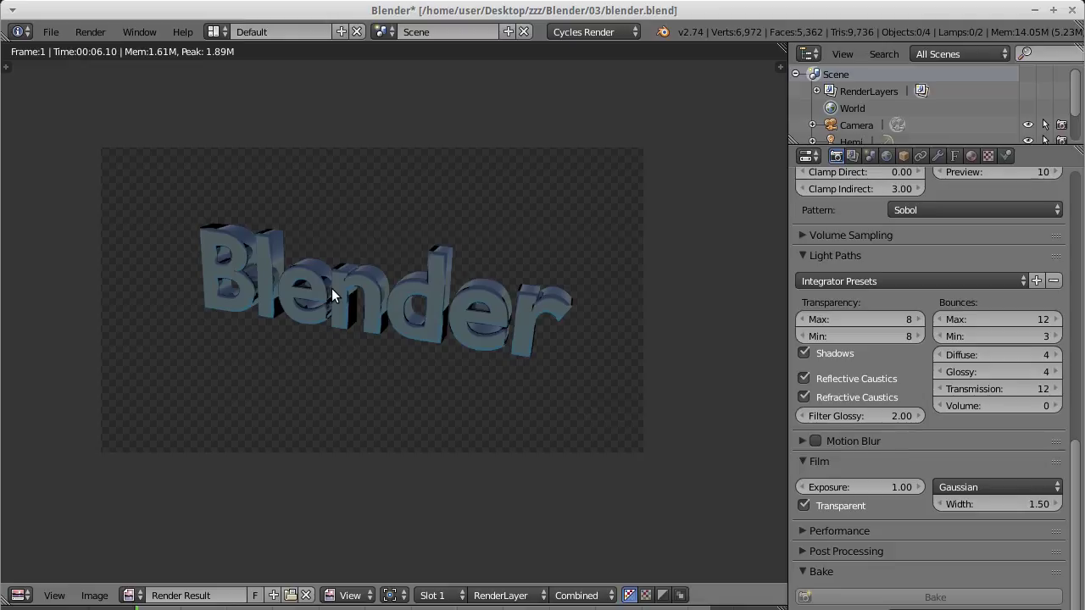
# Step: Switch Film Transparent back off and return to the World settings
pyautogui.press('Escape')
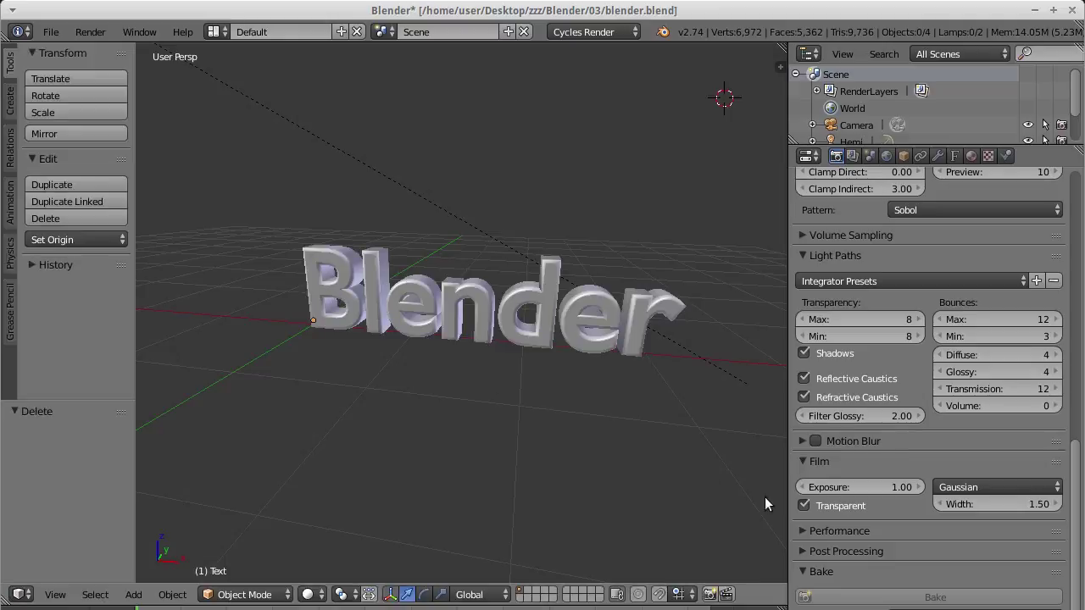
pyautogui.click(804, 506)
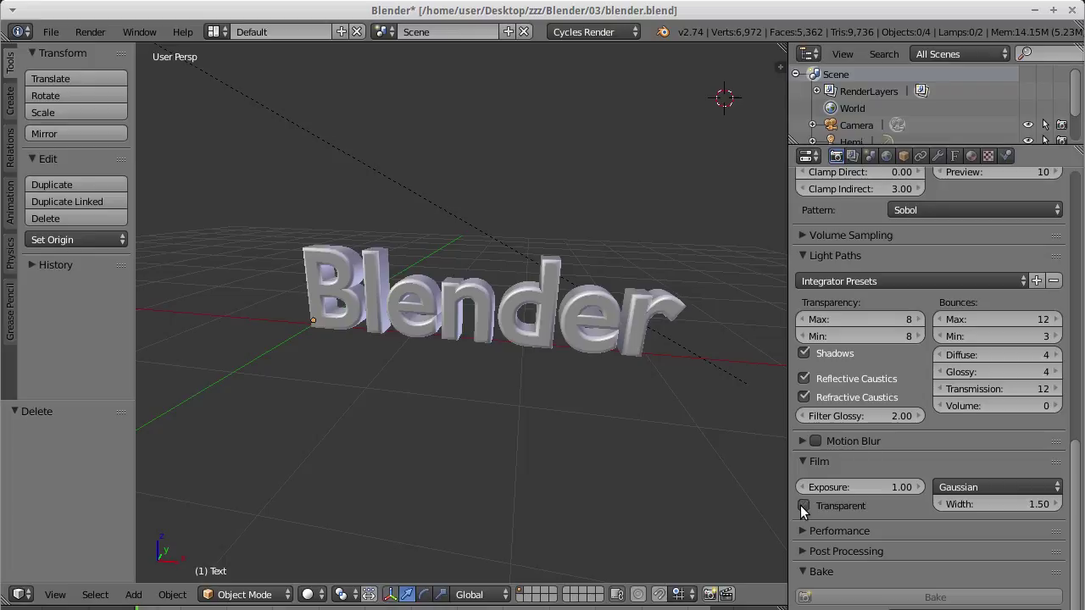
pyautogui.scroll(5, 885, 507)
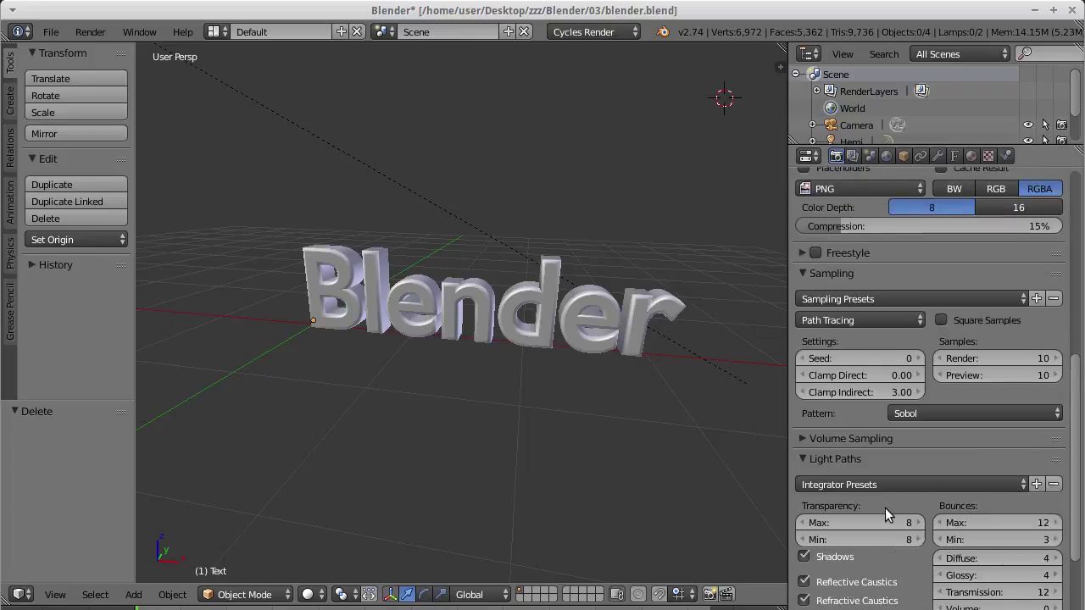
pyautogui.scroll(5, 885, 508)
pyautogui.scroll(1, 885, 508)
pyautogui.scroll(1, 885, 508)
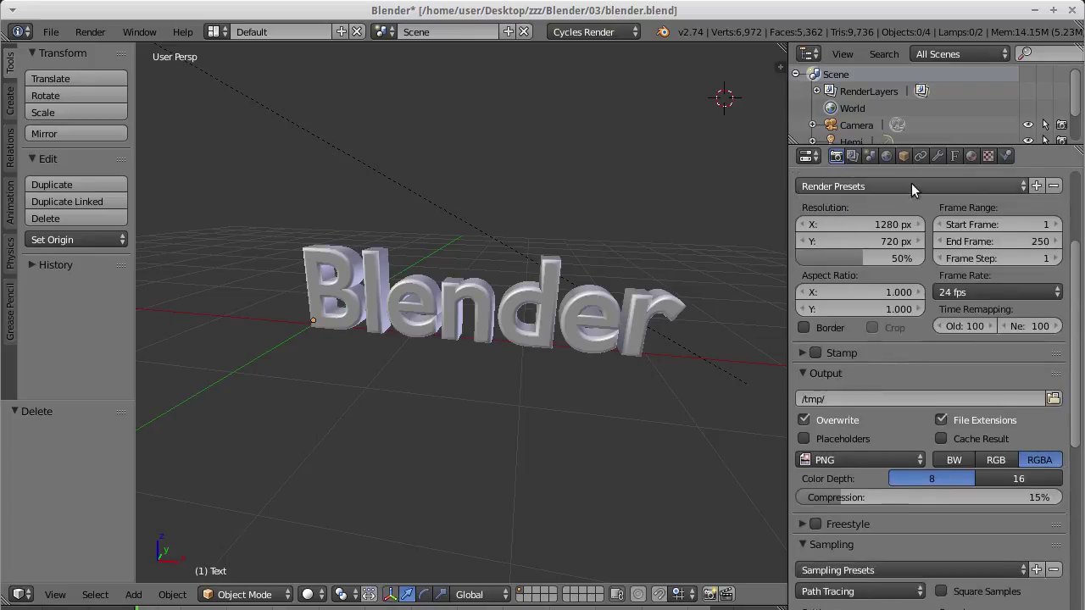
pyautogui.click(886, 156)
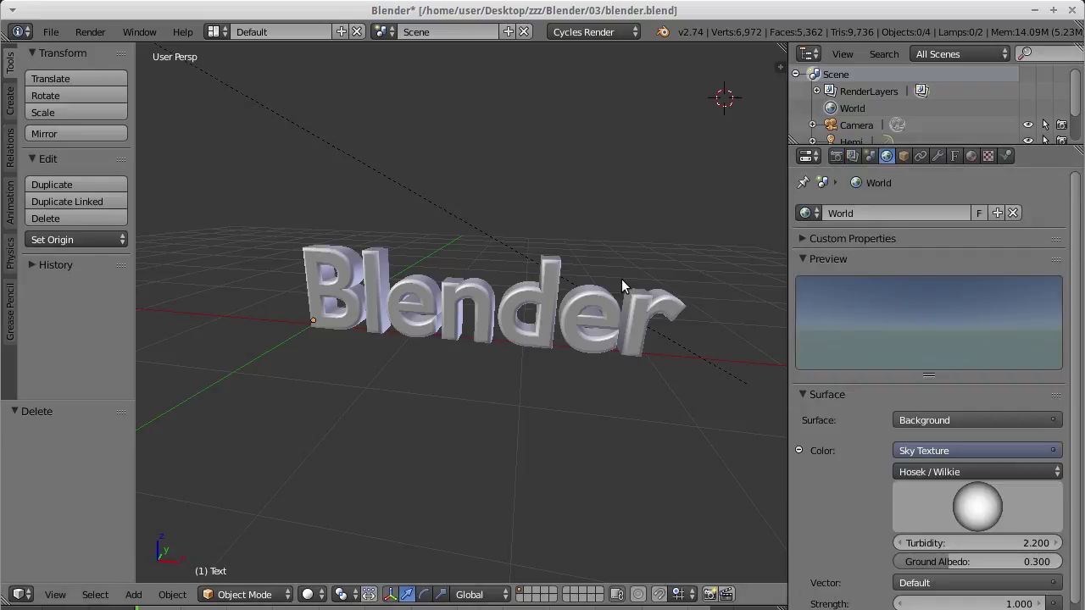
pyautogui.press('KP_0')
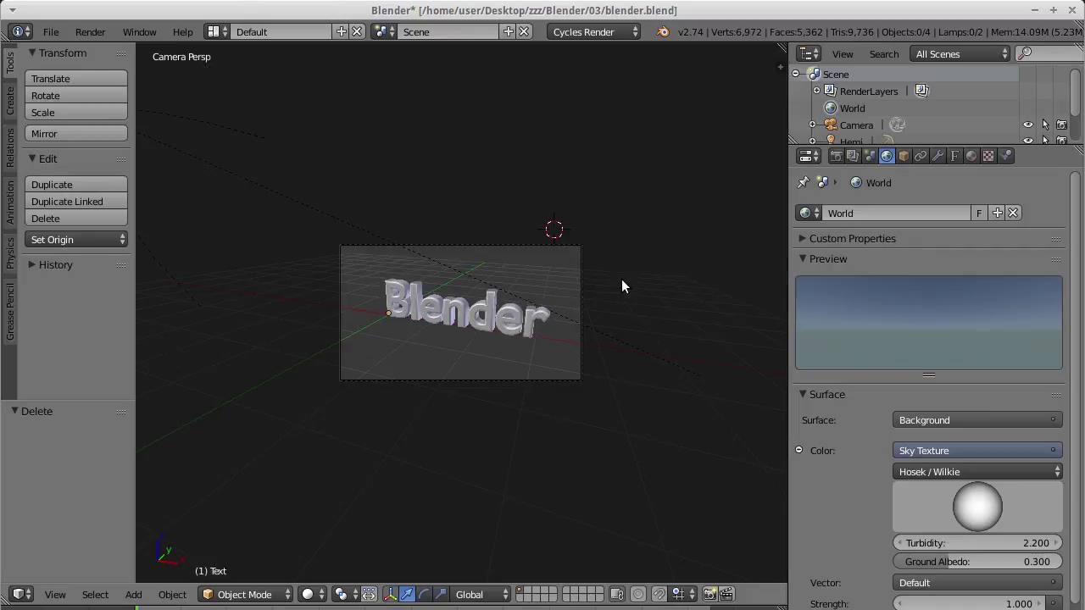
# Step: Rotate and reposition the camera so the 'Blender' text sits level and centred, then render
pyautogui.rightClick(484, 245)
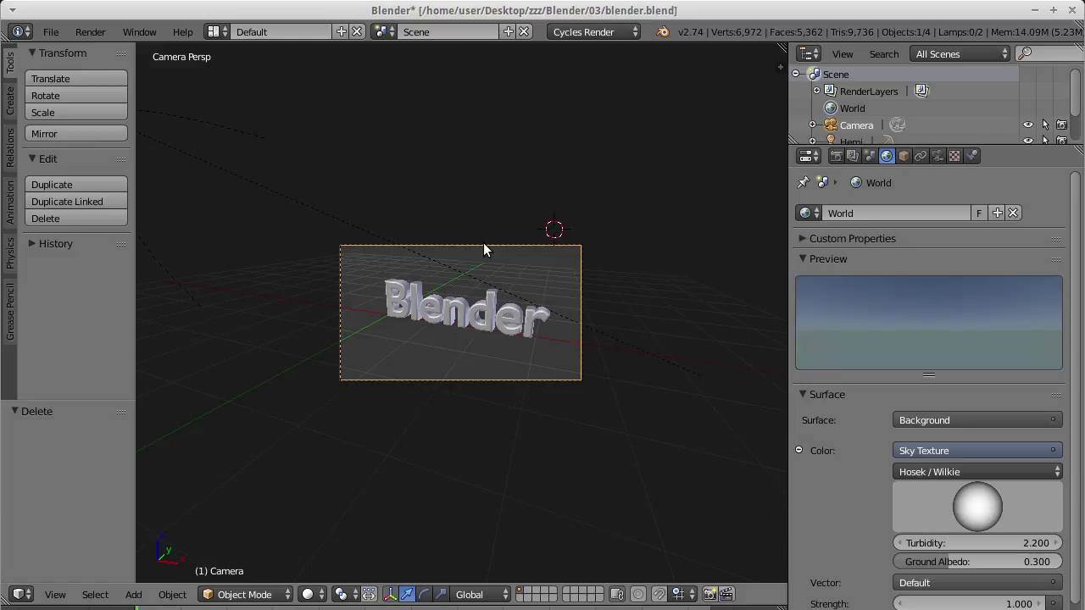
pyautogui.press('r')
pyautogui.press('r')
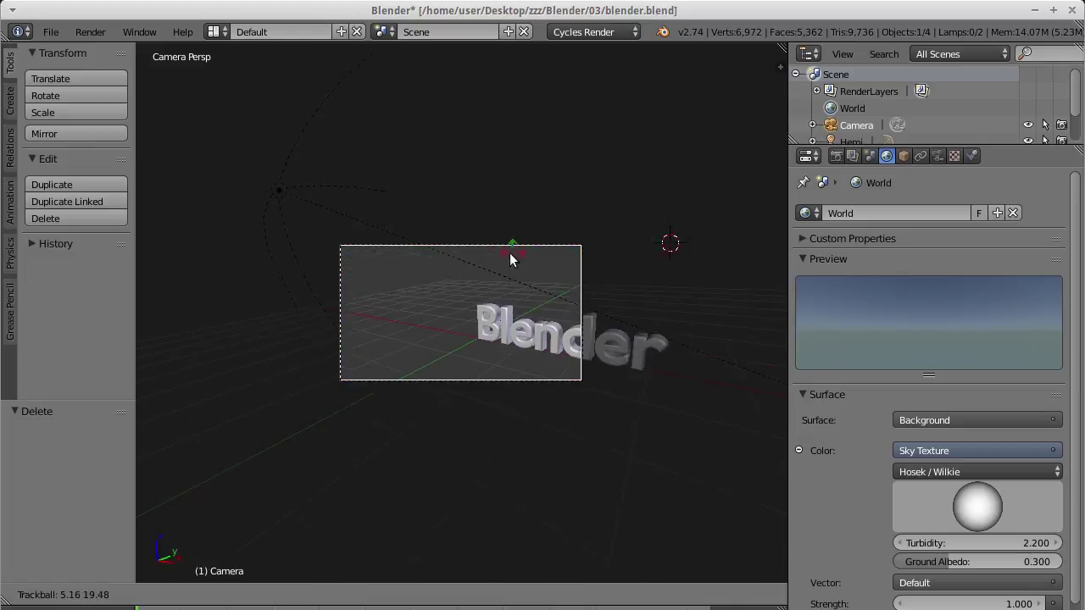
pyautogui.click(462, 285)
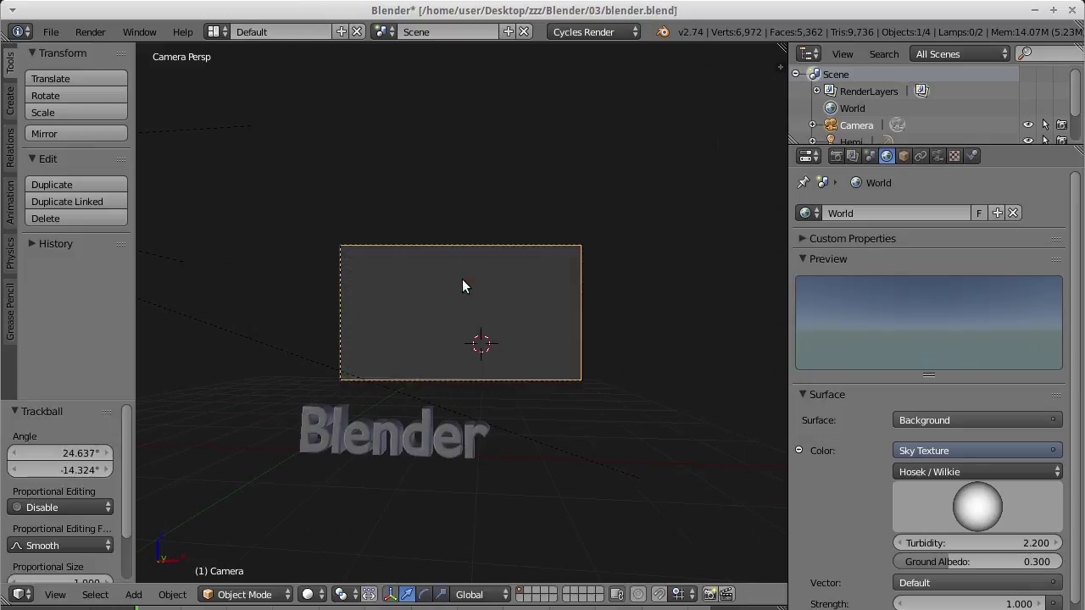
pyautogui.press('g')
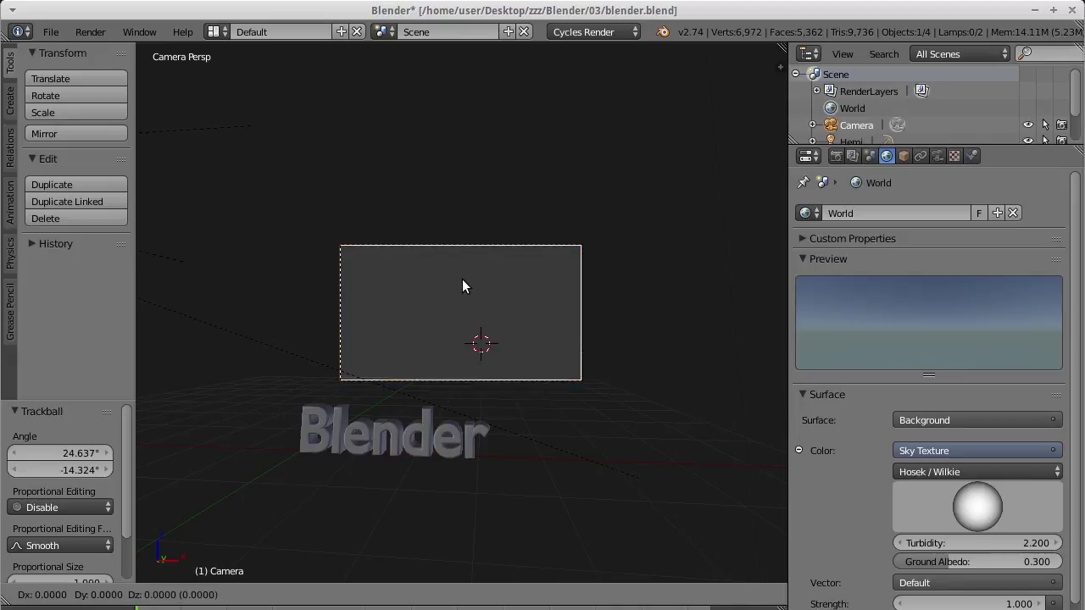
pyautogui.click(410, 370)
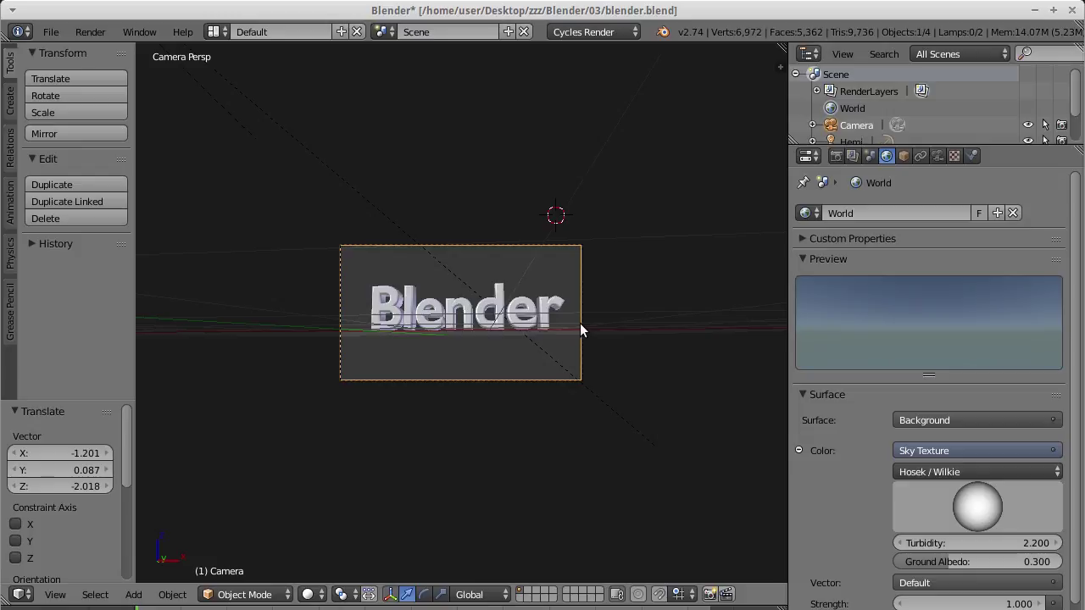
pyautogui.press('F12')
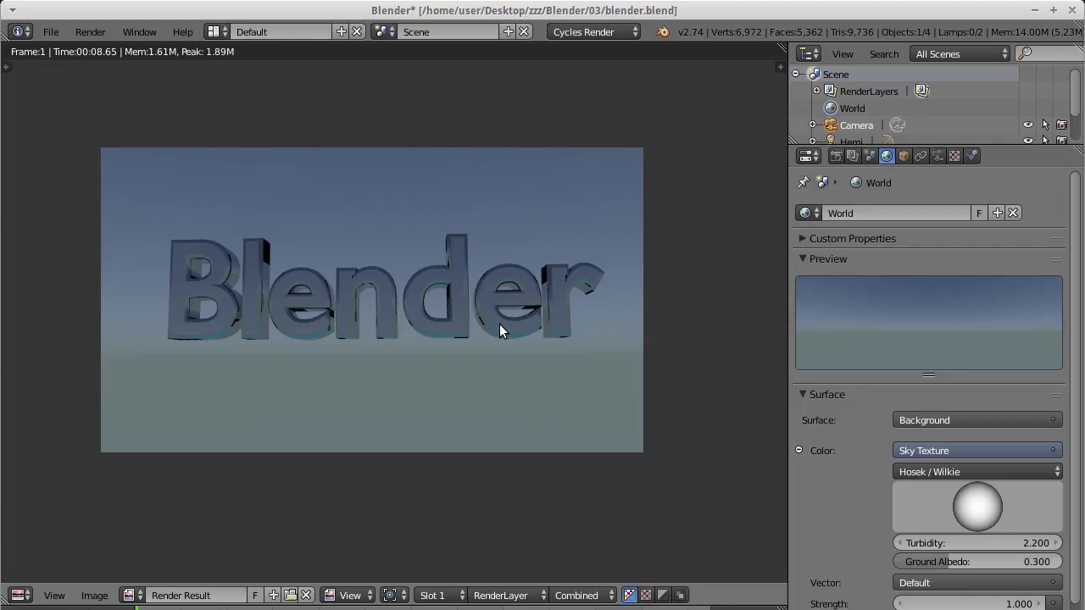
# Step: Close the finished sky render and return to the 3D camera view
pyautogui.press('Escape')
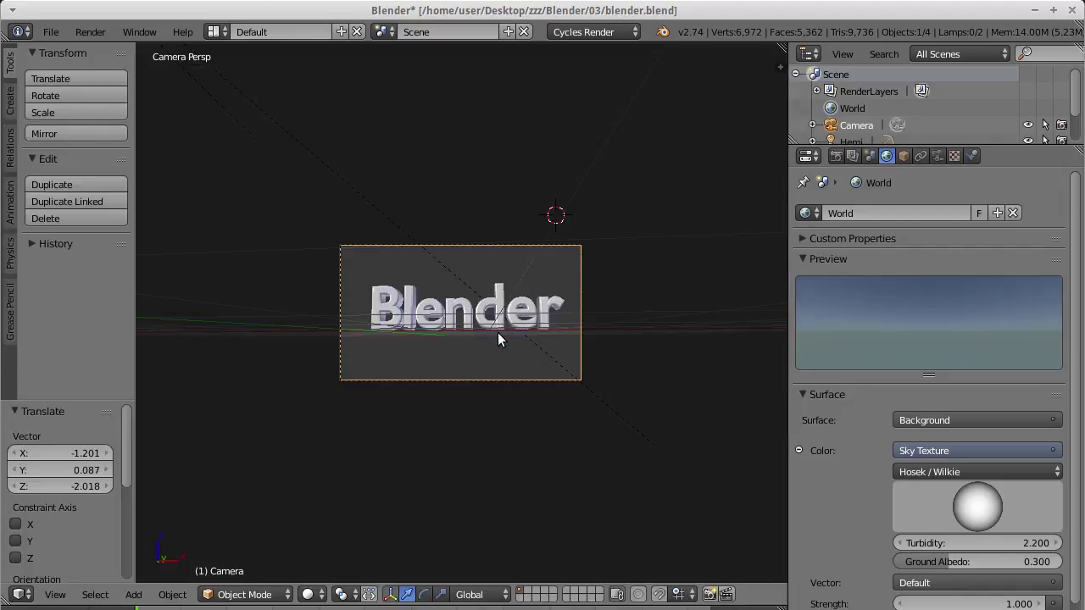
# Step: Zoom in and switch the viewport to Rendered shading for a live Cycles preview
pyautogui.scroll(3, 633, 297)
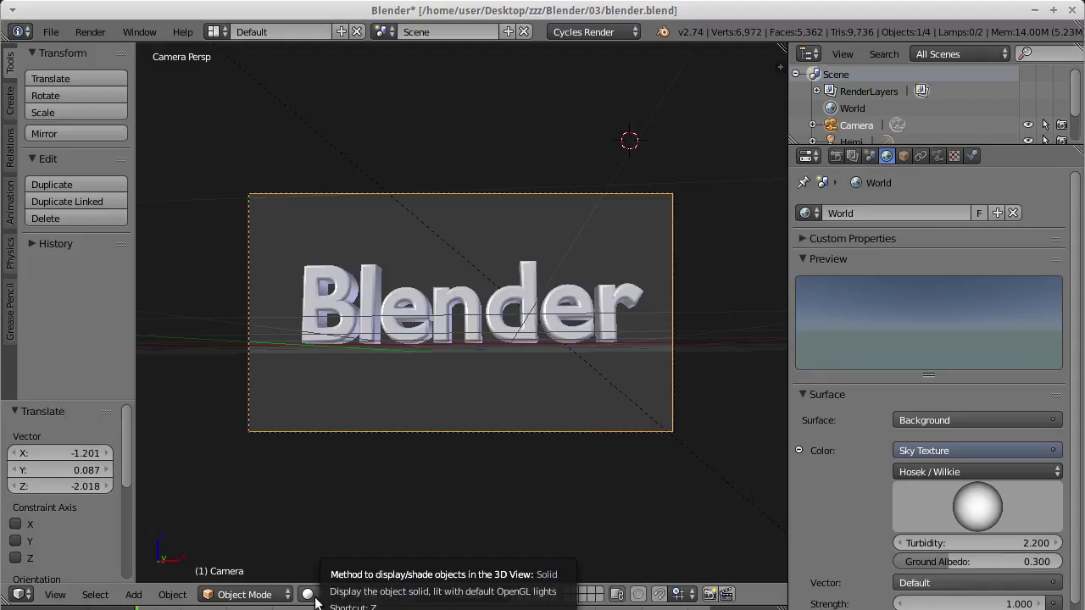
pyautogui.click(309, 594)
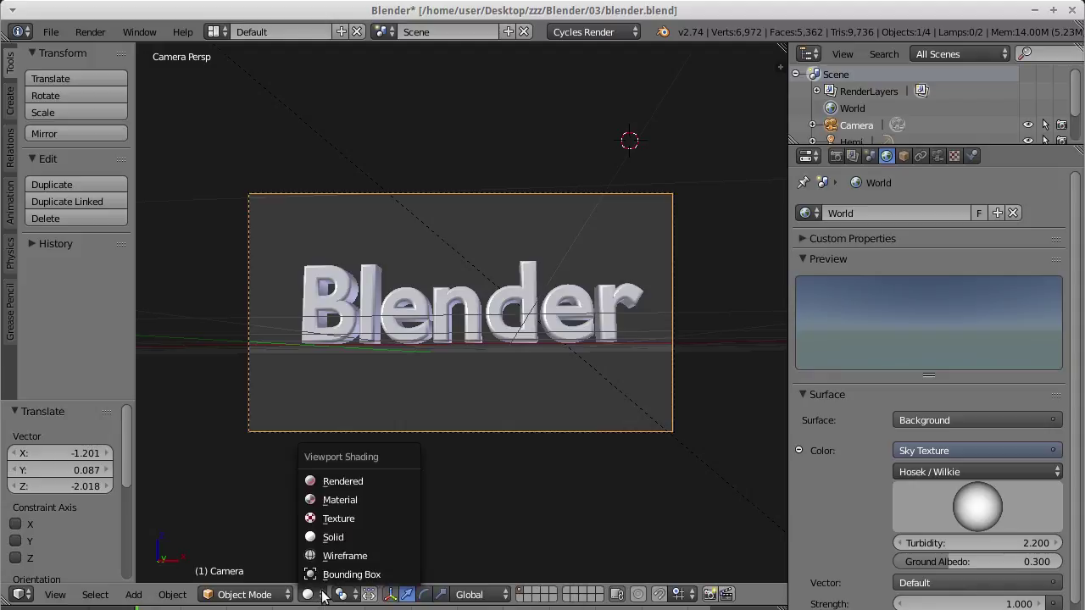
pyautogui.click(345, 482)
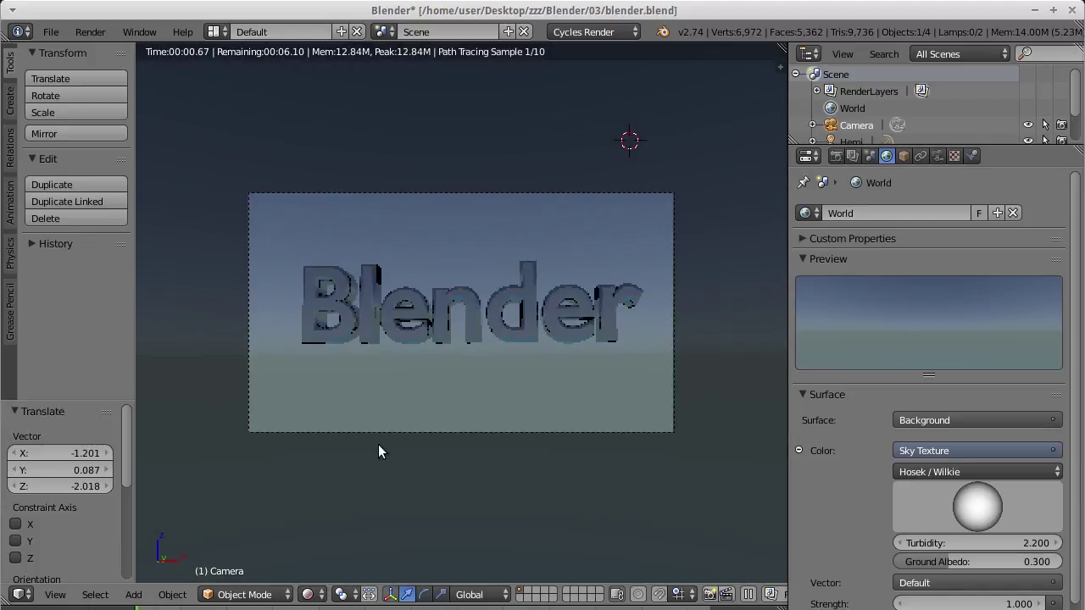
# Step: Orbit around the rendered text to a front view and show the Render properties
pyautogui.moveTo(410, 434); pyautogui.dragTo(488, 430, button='middle')
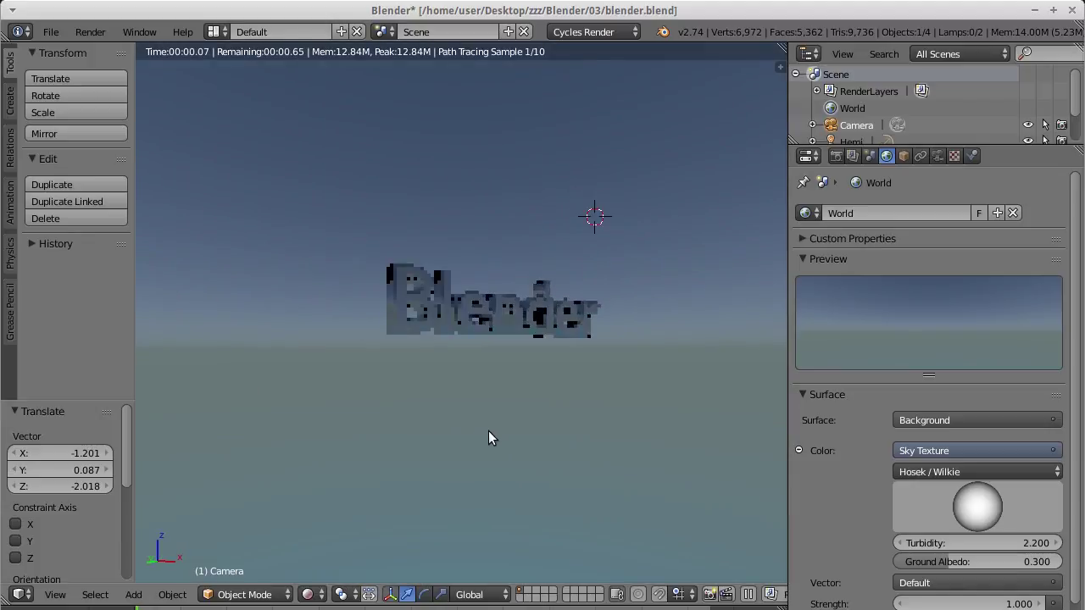
pyautogui.moveTo(462, 374)
pyautogui.mouseDown(button='middle')
pyautogui.moveTo(346, 402)
pyautogui.moveTo(385, 381)
pyautogui.moveTo(307, 441)
pyautogui.moveTo(339, 429)
pyautogui.moveTo(381, 438)
pyautogui.moveTo(351, 371)
pyautogui.moveTo(385, 380)
pyautogui.mouseUp(button='middle')
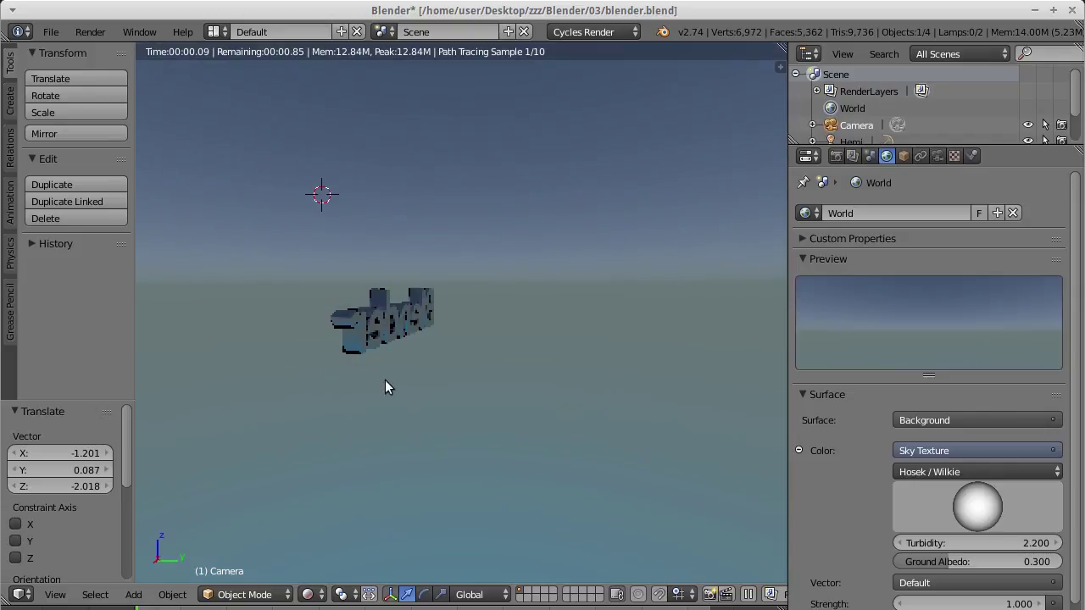
pyautogui.moveTo(447, 413); pyautogui.dragTo(376, 382, button='middle')
pyautogui.moveTo(487, 378)
pyautogui.mouseDown(button='middle')
pyautogui.moveTo(416, 416)
pyautogui.moveTo(376, 412)
pyautogui.mouseUp(button='middle')
pyautogui.moveTo(488, 361)
pyautogui.mouseDown(button='middle')
pyautogui.moveTo(387, 380)
pyautogui.moveTo(527, 398)
pyautogui.moveTo(487, 306)
pyautogui.mouseUp(button='middle')
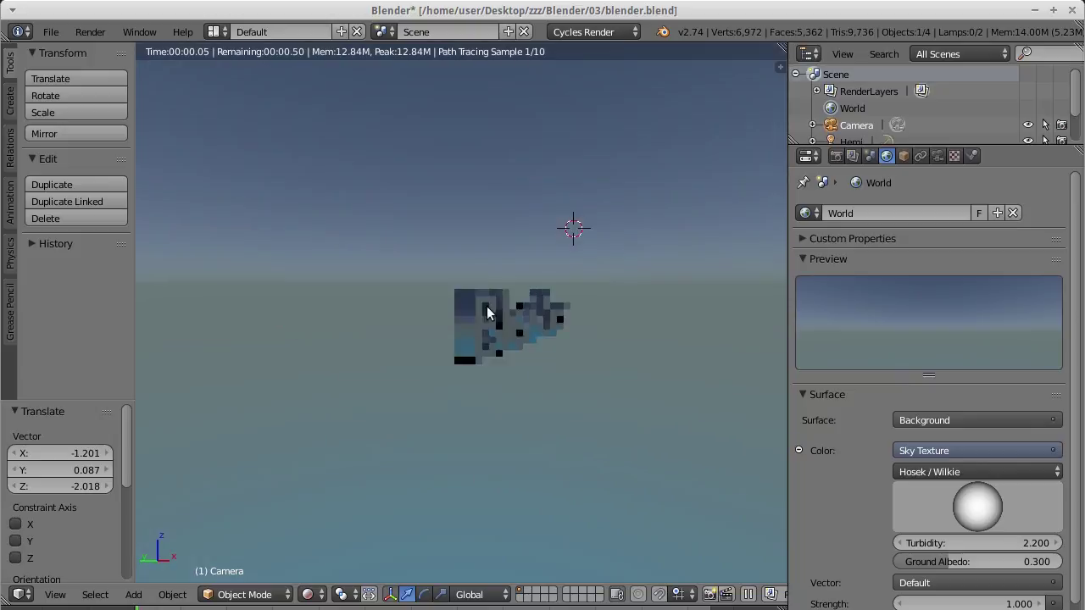
pyautogui.moveTo(538, 419)
pyautogui.mouseDown(button='middle')
pyautogui.moveTo(457, 365)
pyautogui.moveTo(477, 262)
pyautogui.mouseUp(button='middle')
pyautogui.moveTo(481, 327); pyautogui.dragTo(488, 332, button='middle')
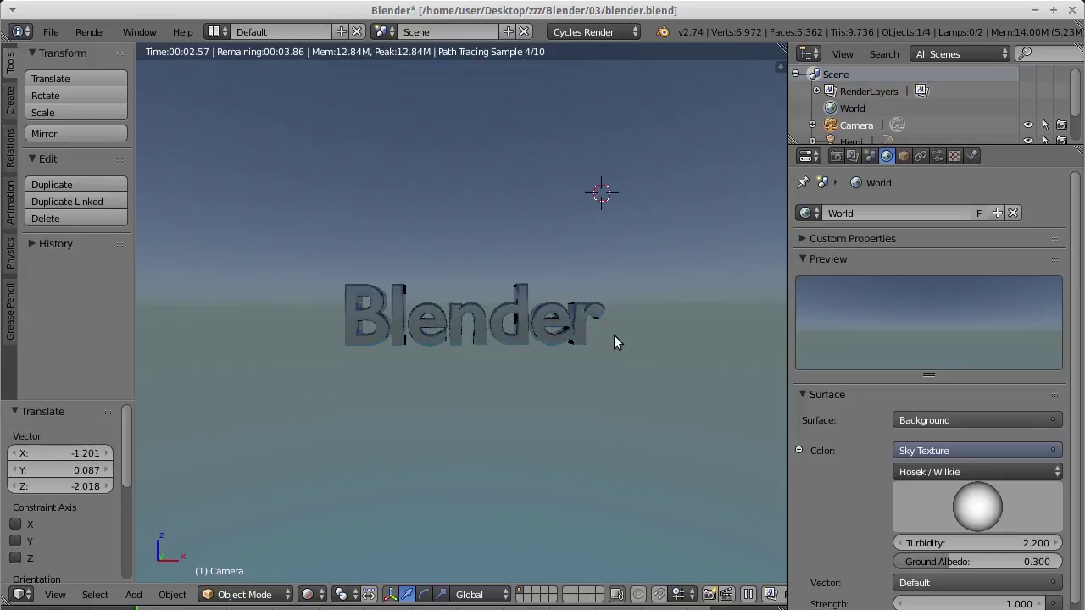
pyautogui.click(837, 155)
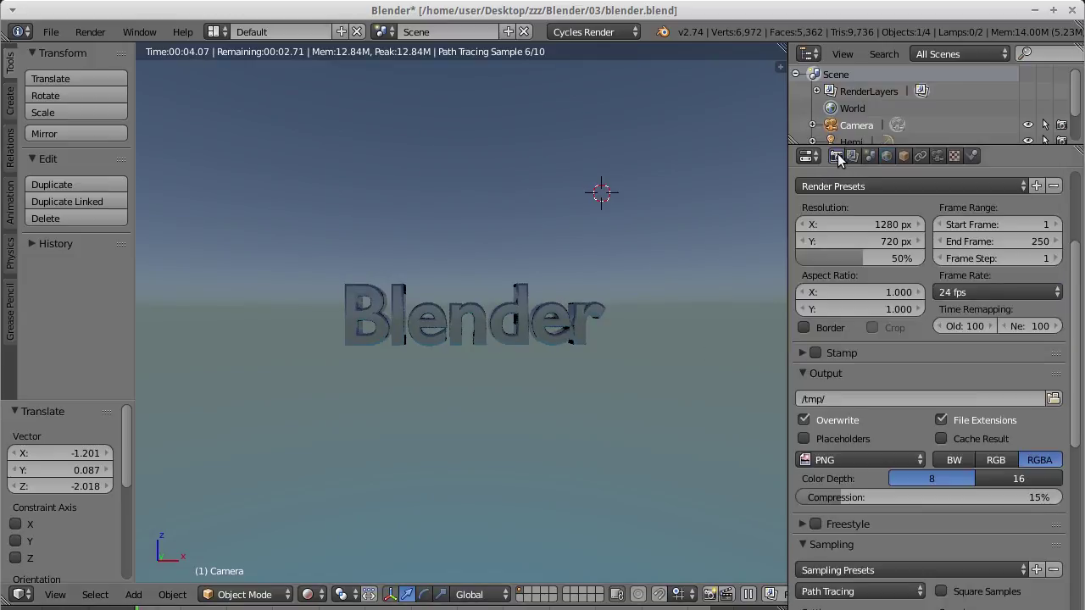
# Step: Orbit the live preview to view the text from several angles, ending above it
pyautogui.moveTo(466, 333); pyautogui.dragTo(468, 338, button='middle')
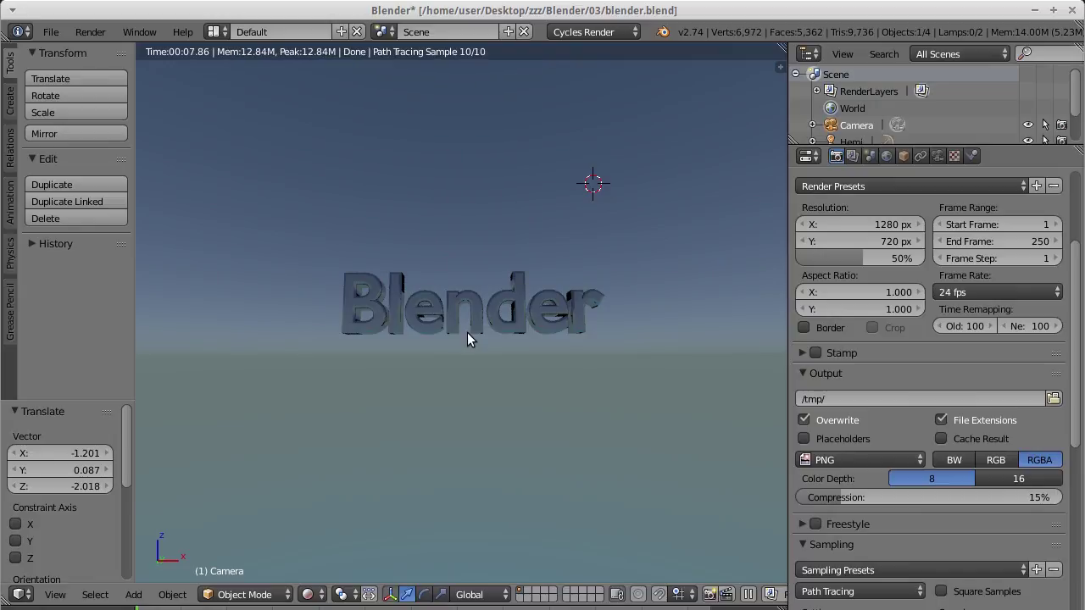
pyautogui.scroll(3, 467, 332)
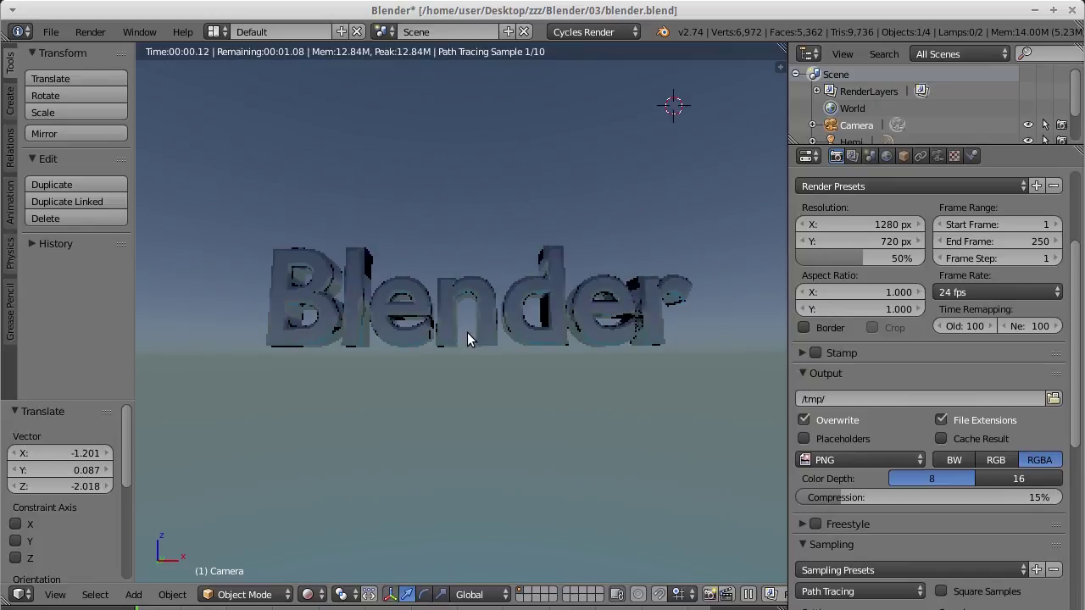
pyautogui.moveTo(519, 347); pyautogui.dragTo(462, 365, button='middle')
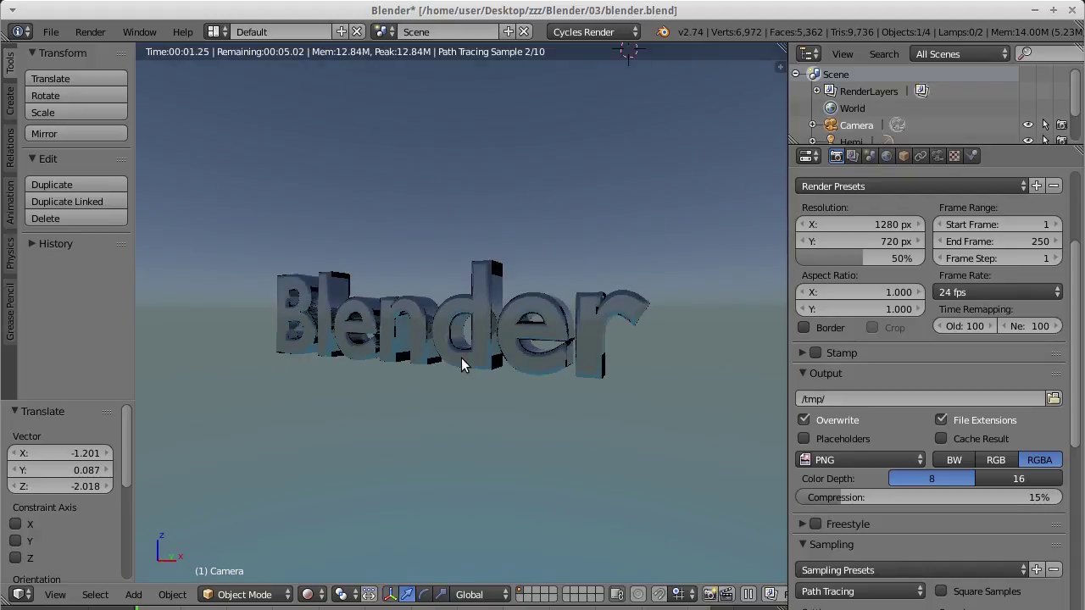
pyautogui.moveTo(382, 352)
pyautogui.mouseDown(button='middle')
pyautogui.moveTo(478, 373)
pyautogui.moveTo(365, 307)
pyautogui.mouseUp(button='middle')
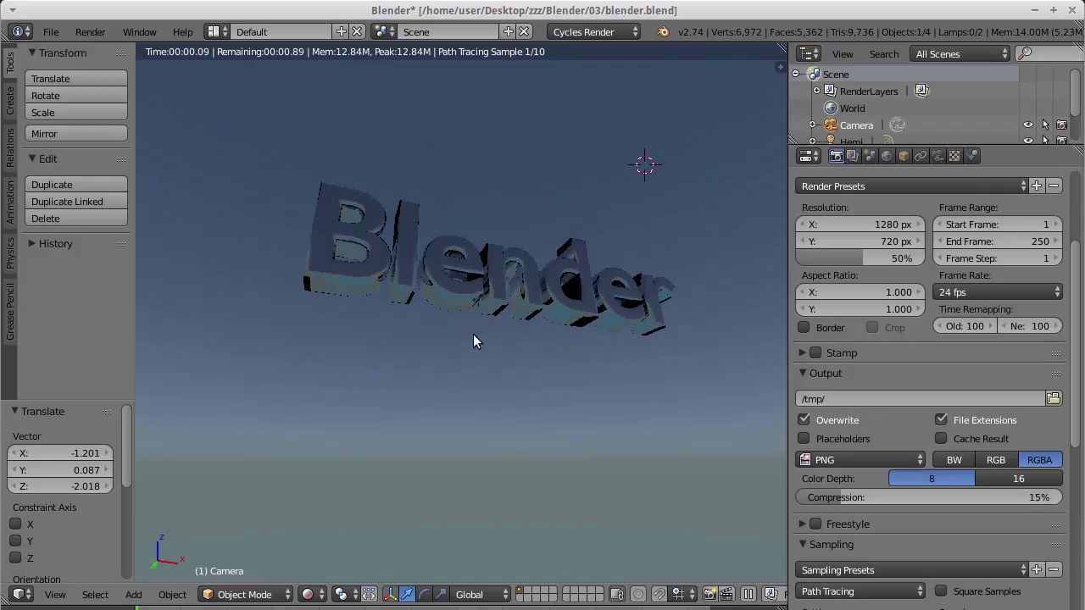
pyautogui.moveTo(478, 319)
pyautogui.mouseDown(button='middle')
pyautogui.moveTo(462, 385)
pyautogui.moveTo(435, 368)
pyautogui.moveTo(460, 362)
pyautogui.mouseUp(button='middle')
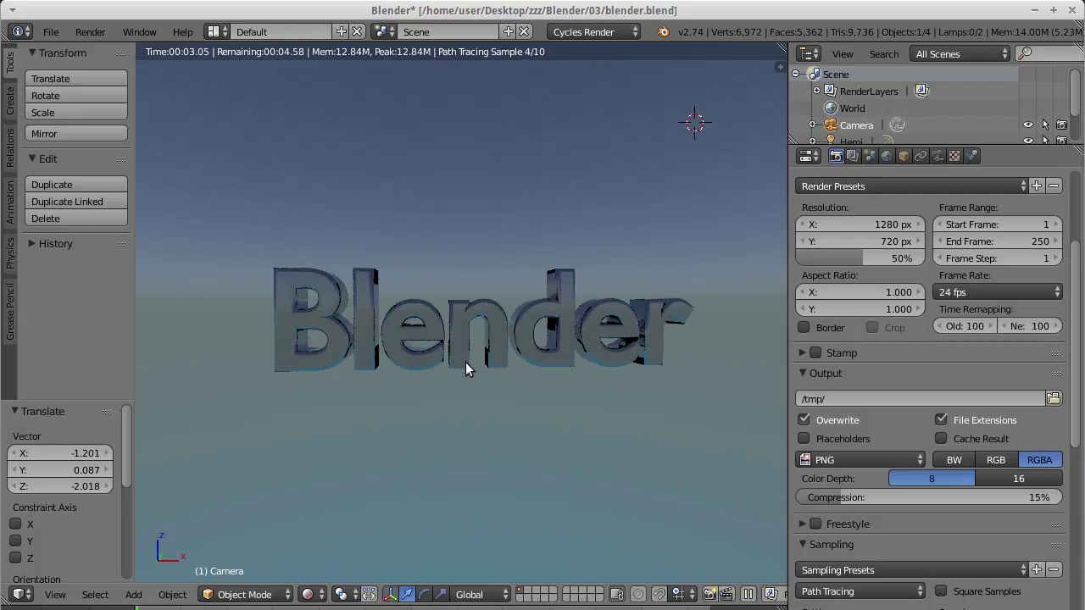
# Step: Raise the viewport preview samples from 10 to 50
pyautogui.scroll(-4, 1005, 423)
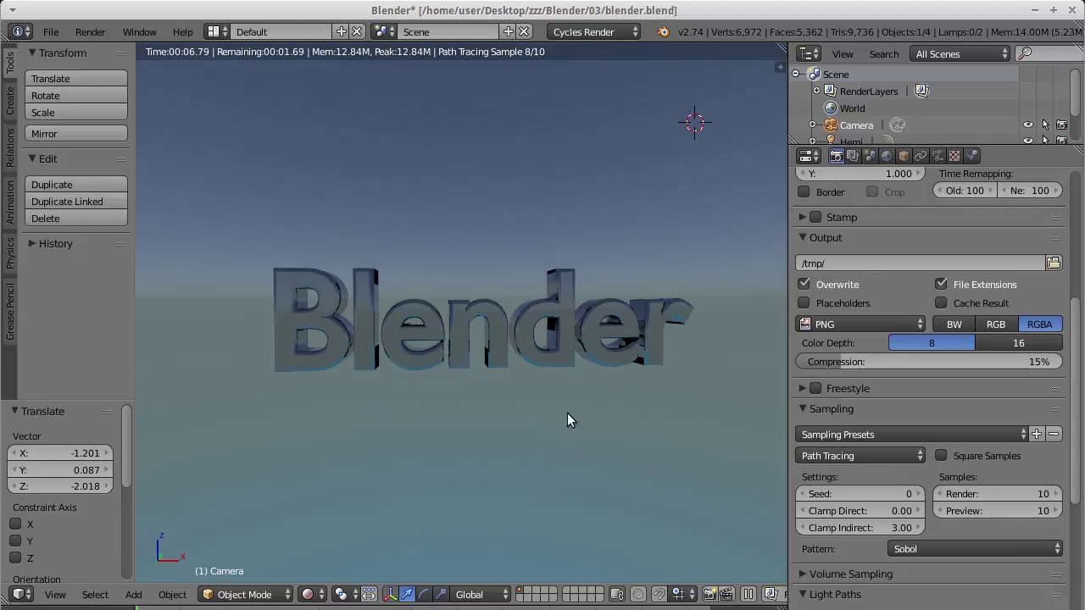
pyautogui.click(986, 511)
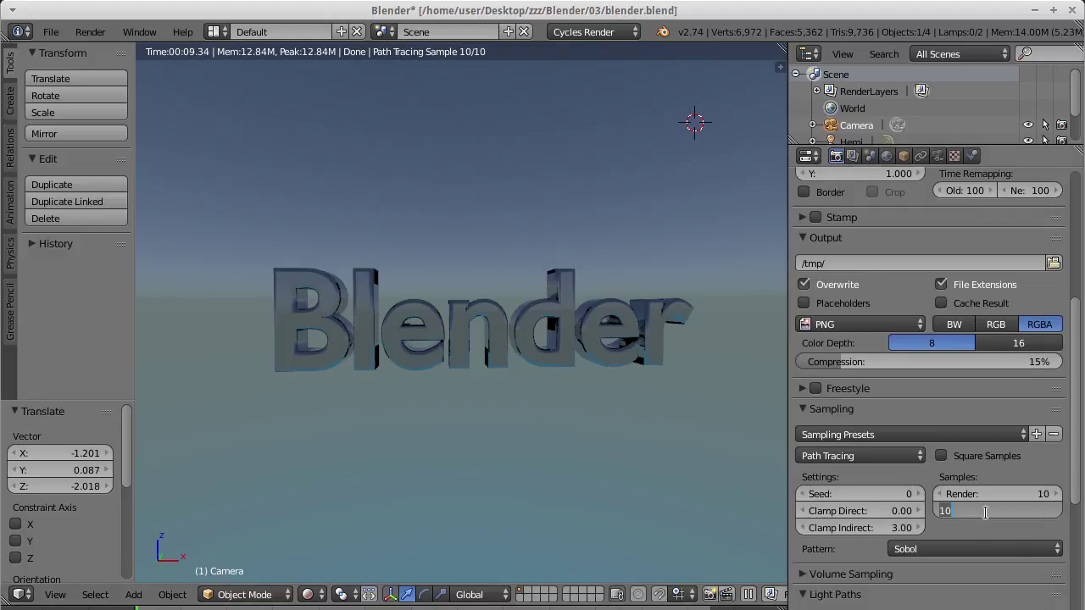
pyautogui.write('50')
pyautogui.press('Return')
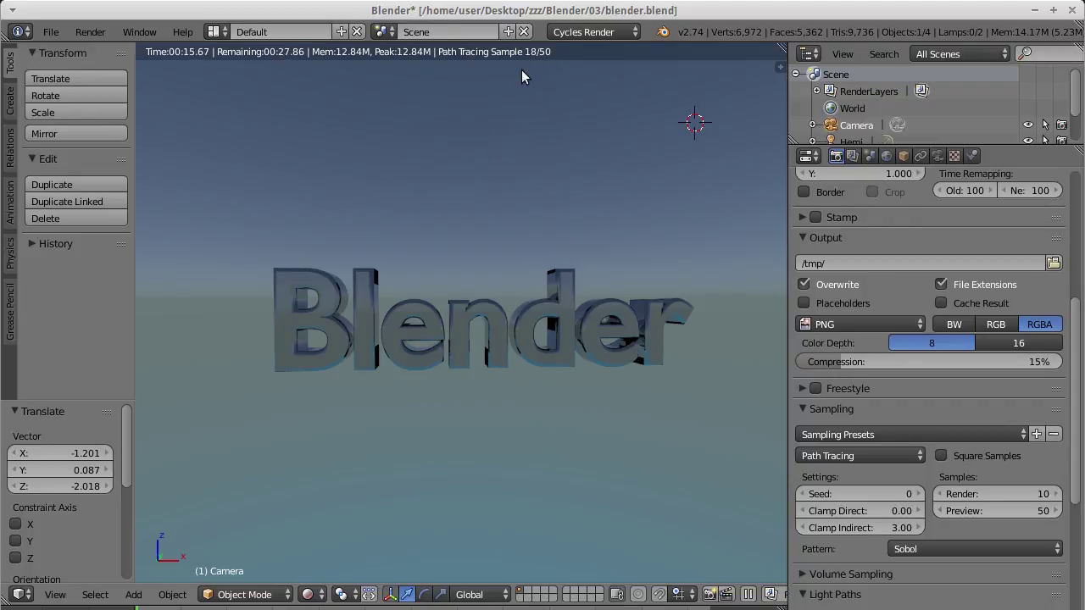
pyautogui.scroll(-3, 560, 219)
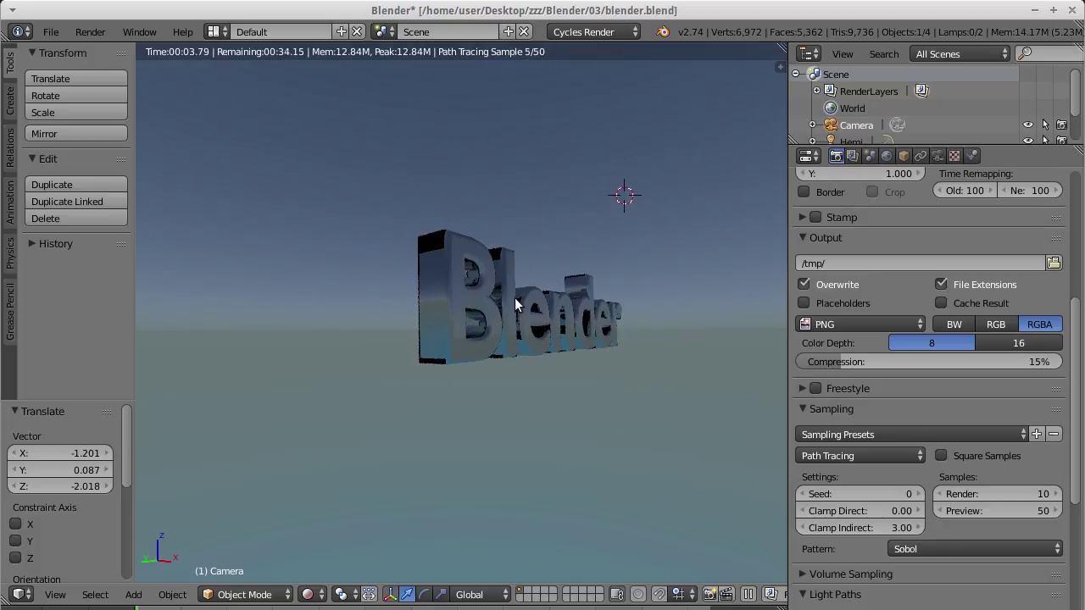
# Step: Set the viewport preview samples back to 10
pyautogui.moveTo(510, 298); pyautogui.dragTo(321, 312, button='middle')
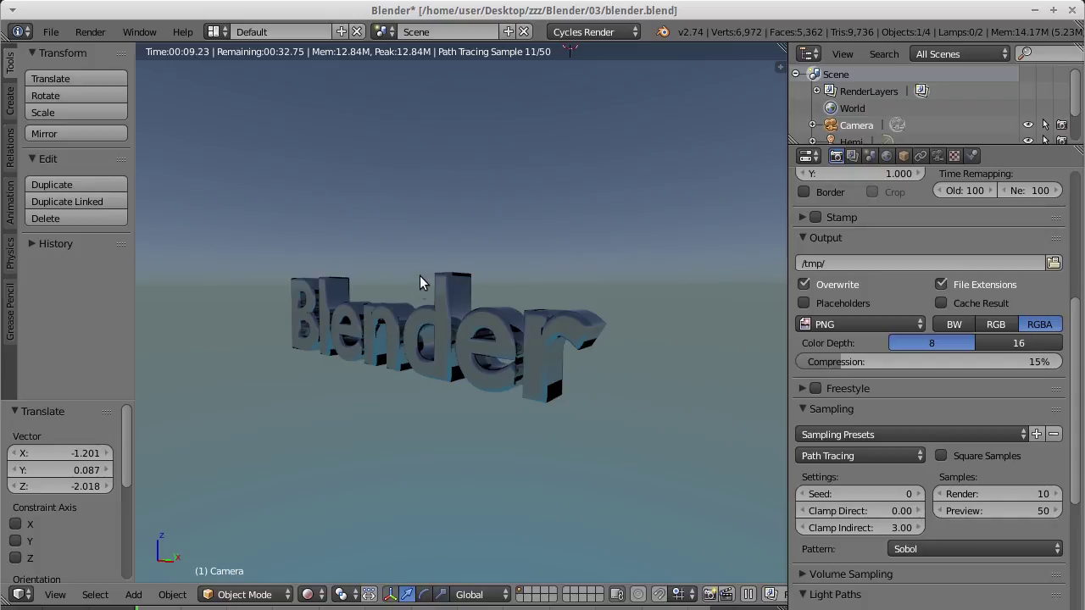
pyautogui.moveTo(419, 285)
pyautogui.mouseDown(button='middle')
pyautogui.moveTo(460, 269)
pyautogui.moveTo(488, 335)
pyautogui.mouseUp(button='middle')
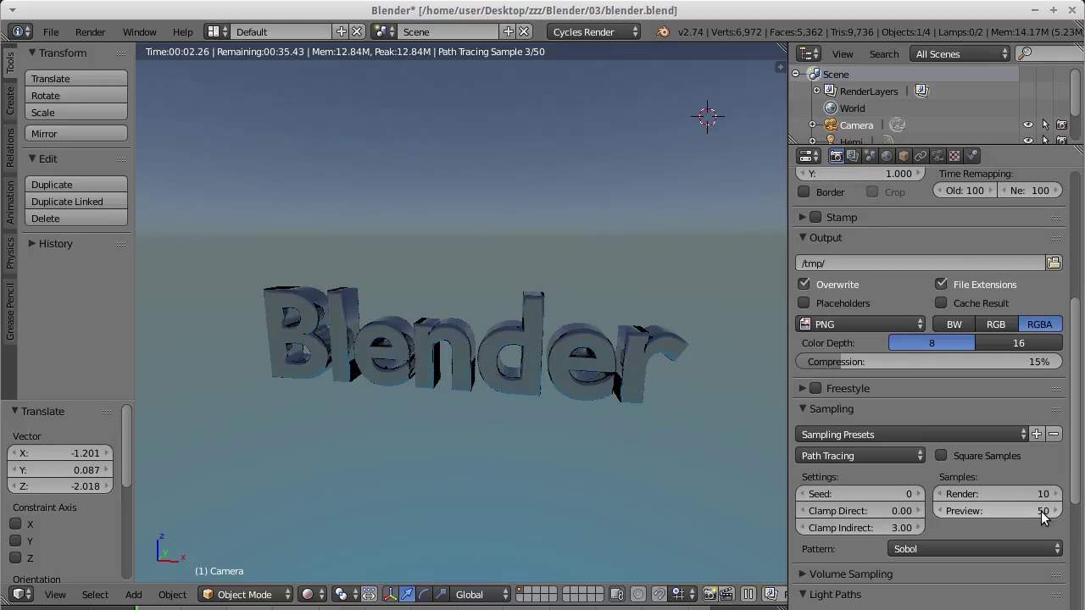
pyautogui.click(1009, 510)
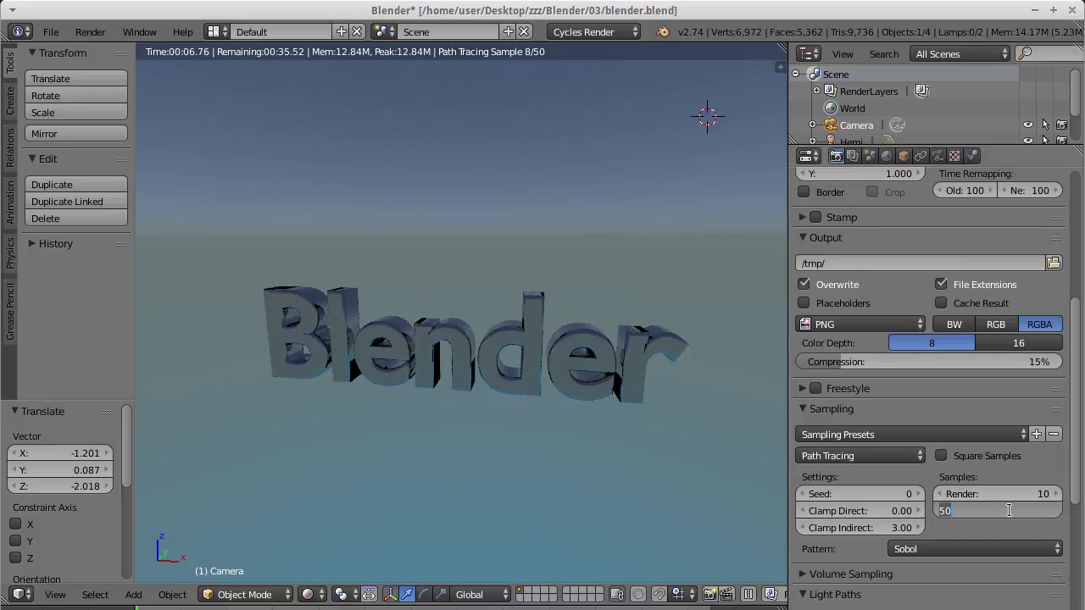
pyautogui.write('1')
pyautogui.write('0')
pyautogui.press('Return')
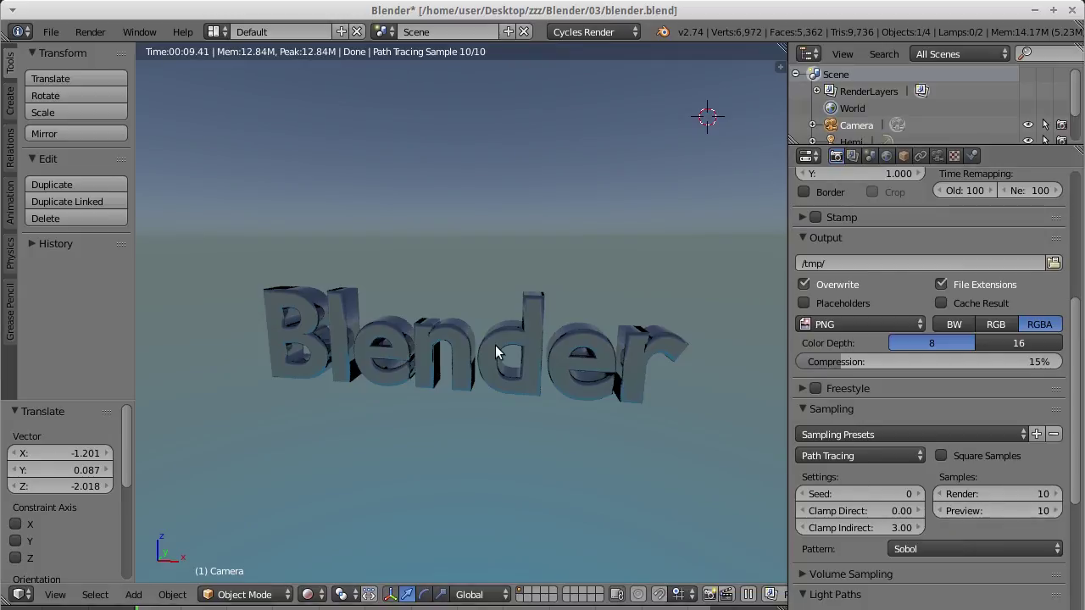
# Step: Orbit to a near head-on view of the text, finishing with numpad 6
pyautogui.moveTo(494, 344)
pyautogui.mouseDown(button='middle')
pyautogui.moveTo(534, 312)
pyautogui.moveTo(492, 319)
pyautogui.mouseUp(button='middle')
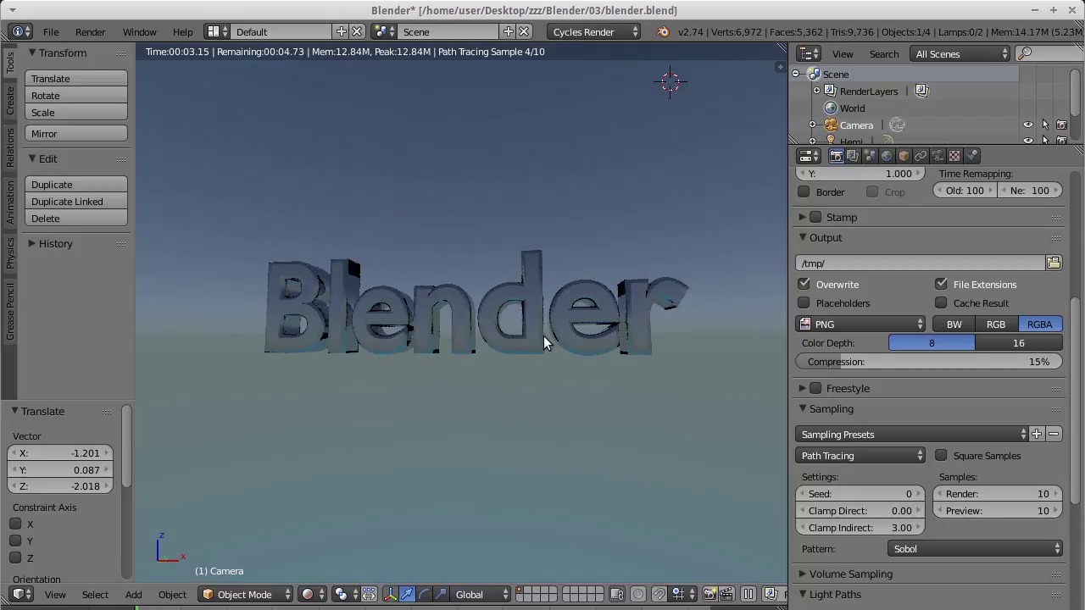
pyautogui.moveTo(516, 332)
pyautogui.mouseDown(button='middle')
pyautogui.moveTo(442, 351)
pyautogui.moveTo(507, 354)
pyautogui.mouseUp(button='middle')
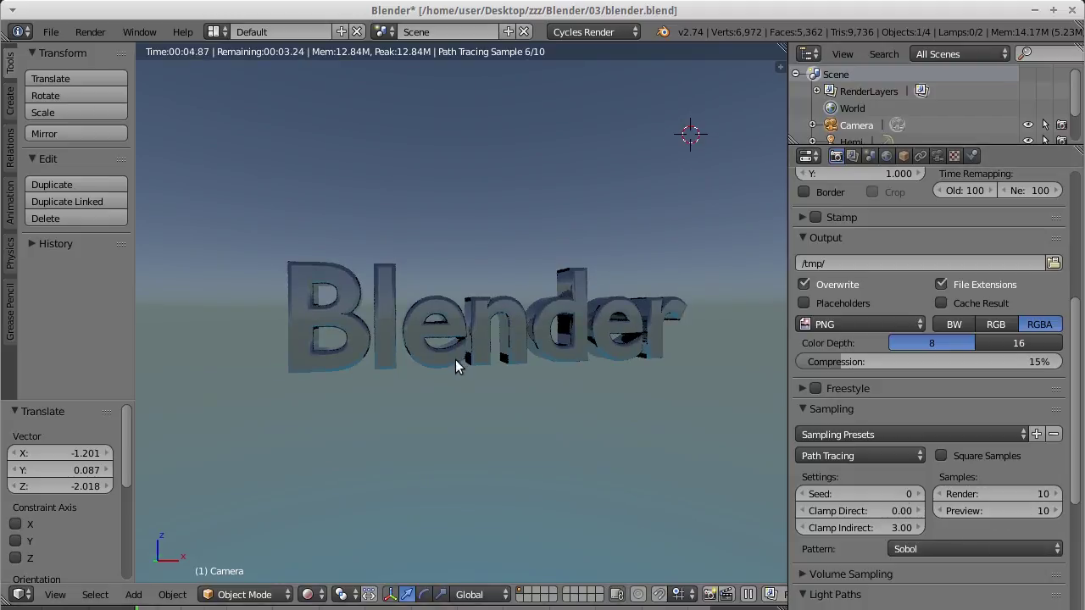
pyautogui.press('KP_6')
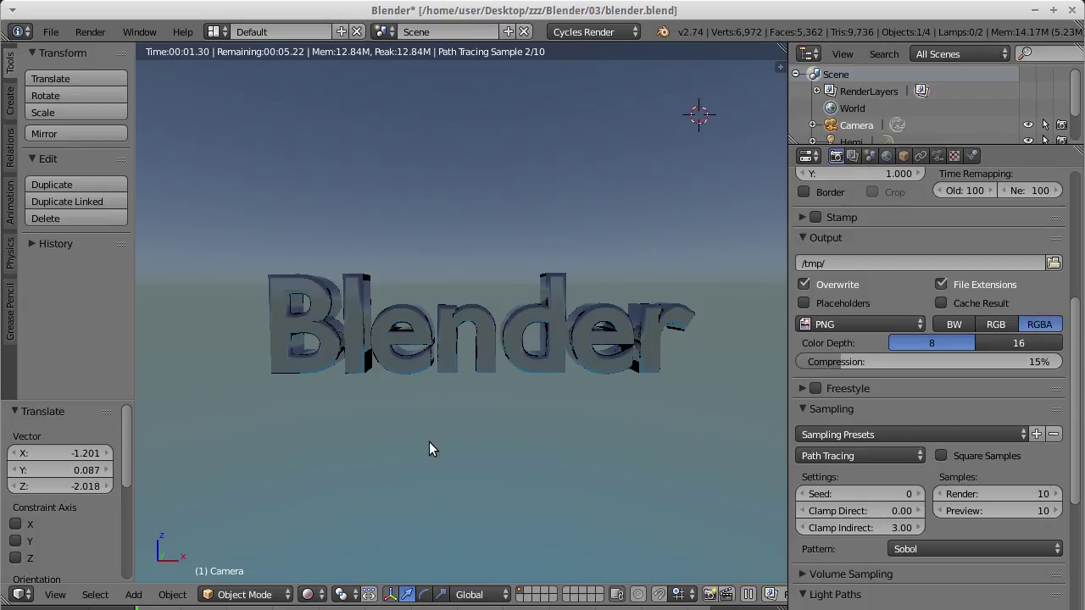
pyautogui.click(322, 595)
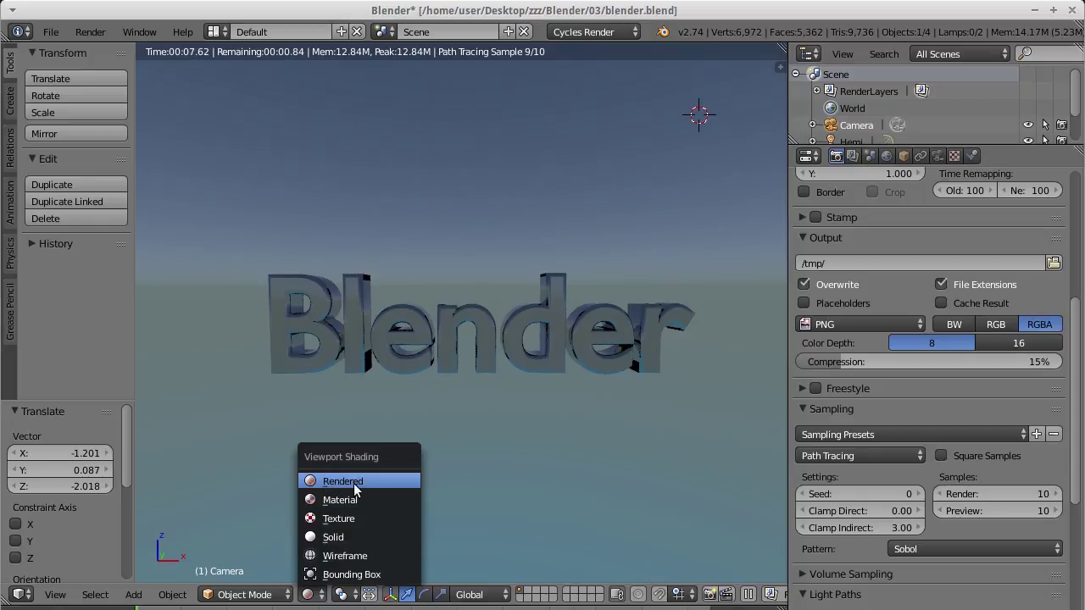
pyautogui.click(335, 499)
pyautogui.moveTo(424, 409)
pyautogui.mouseDown(button='middle')
pyautogui.moveTo(340, 439)
pyautogui.moveTo(388, 420)
pyautogui.moveTo(361, 456)
pyautogui.mouseUp(button='middle')
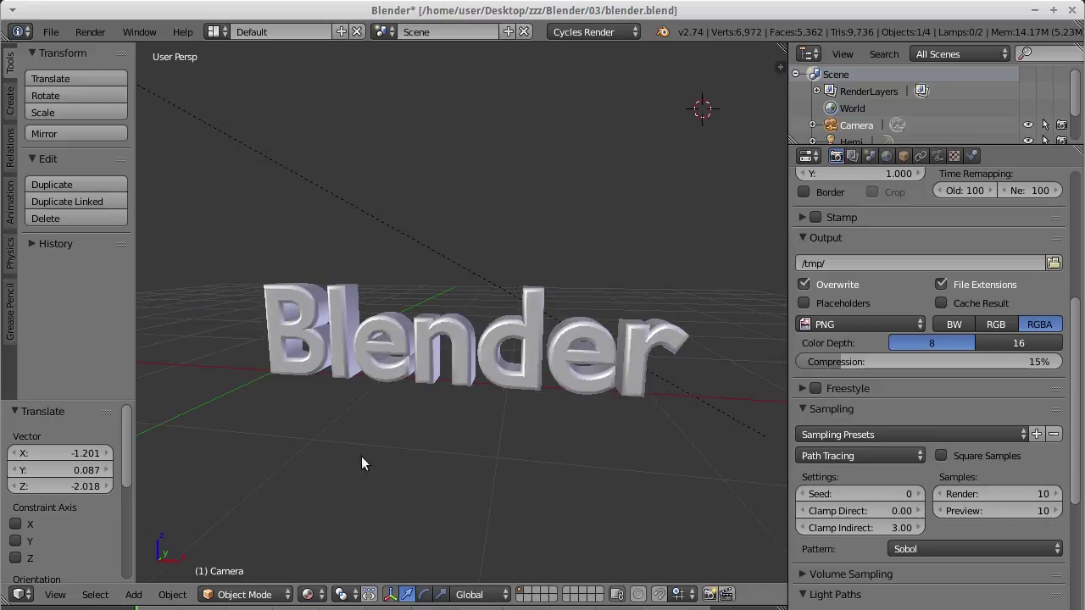
pyautogui.click(321, 593)
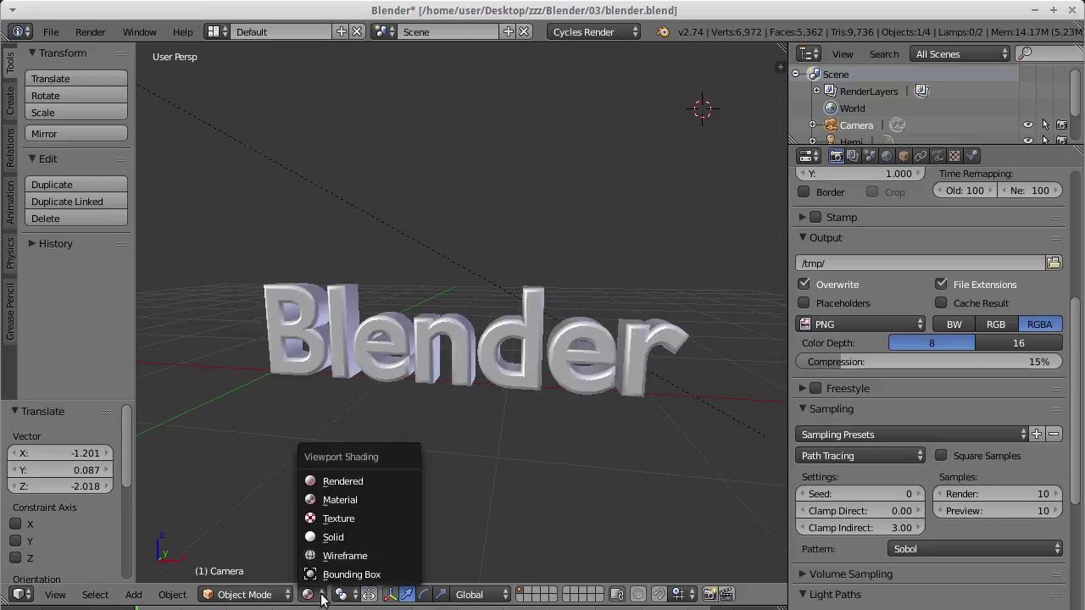
pyautogui.moveTo(536, 329)
pyautogui.mouseDown(button='middle')
pyautogui.moveTo(479, 435)
pyautogui.moveTo(407, 370)
pyautogui.moveTo(430, 363)
pyautogui.moveTo(416, 369)
pyautogui.moveTo(371, 352)
pyautogui.mouseUp(button='middle')
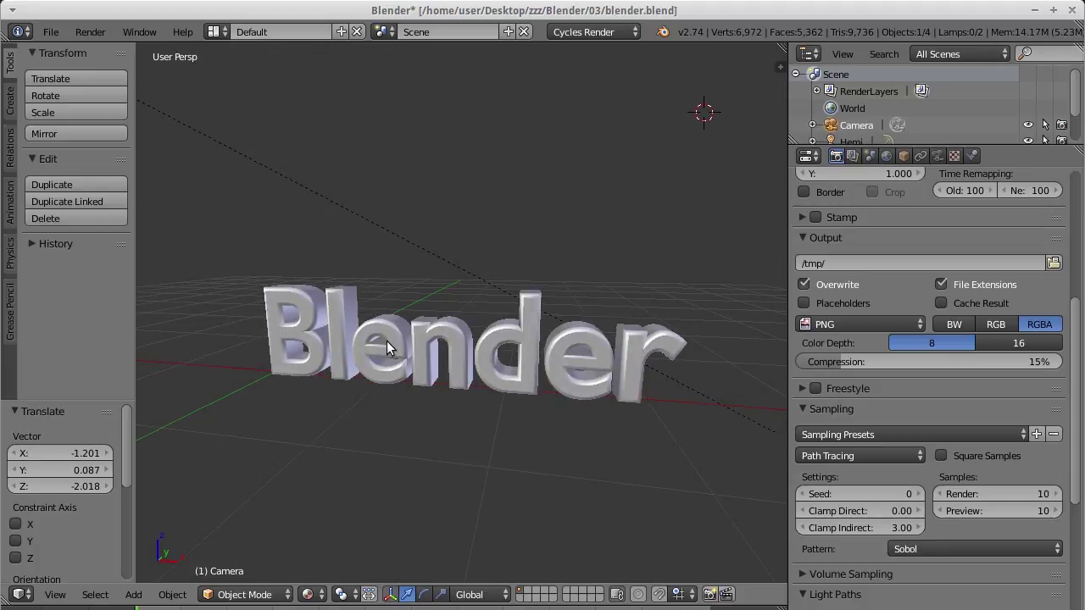
pyautogui.moveTo(387, 354)
pyautogui.mouseDown(button='middle')
pyautogui.moveTo(457, 378)
pyautogui.moveTo(641, 388)
pyautogui.mouseUp(button='middle')
pyautogui.moveTo(589, 350)
pyautogui.mouseDown(button='middle')
pyautogui.moveTo(326, 333)
pyautogui.moveTo(373, 281)
pyautogui.moveTo(279, 490)
pyautogui.mouseUp(button='middle')
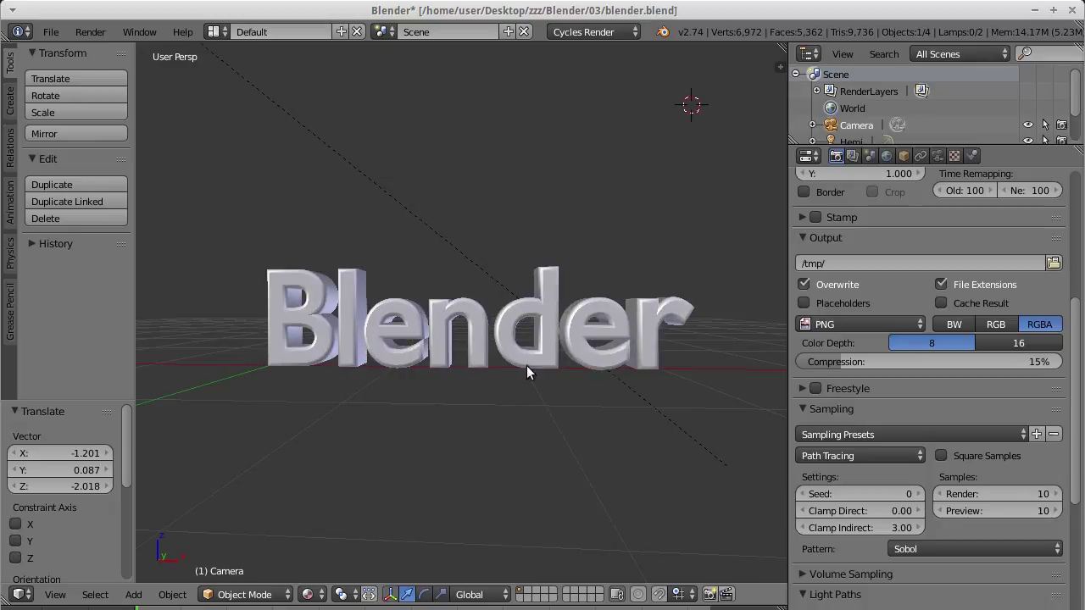
pyautogui.moveTo(480, 362); pyautogui.dragTo(472, 376, button='middle')
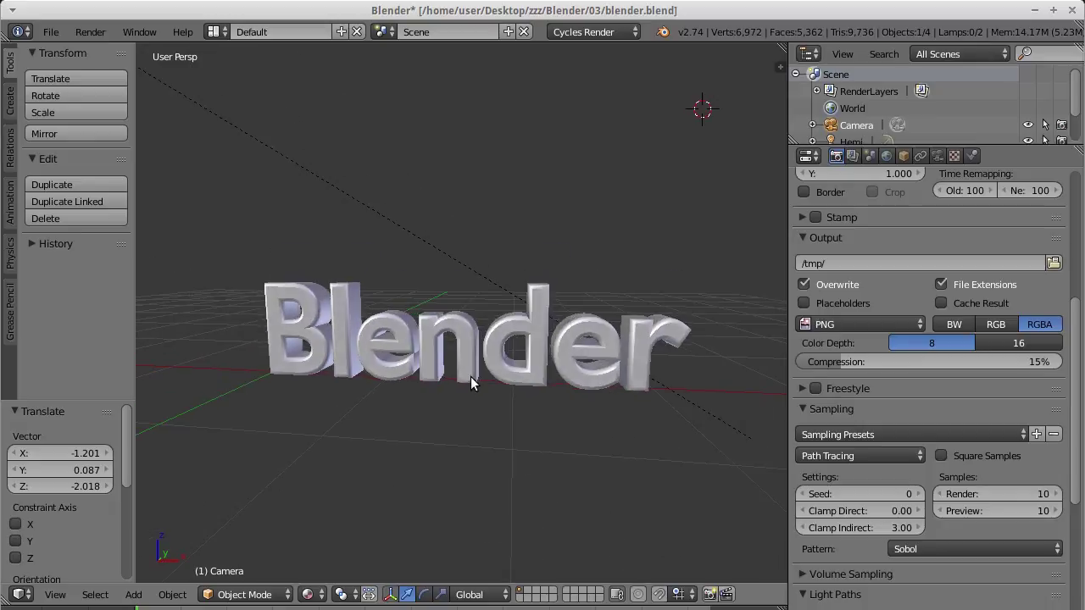
pyautogui.click(323, 596)
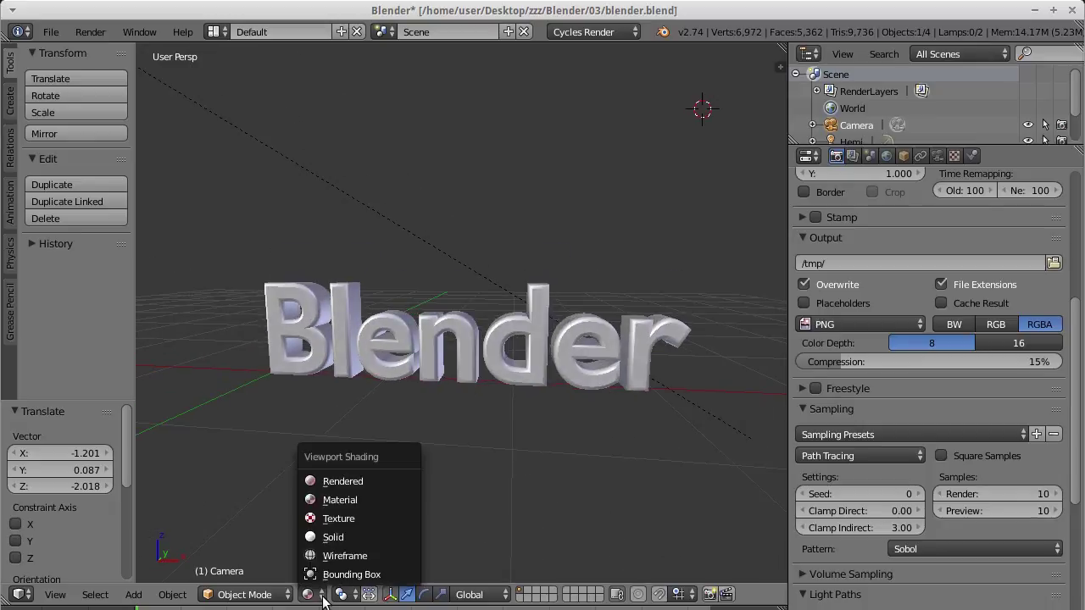
pyautogui.click(307, 519)
pyautogui.moveTo(325, 440)
pyautogui.mouseDown(button='middle')
pyautogui.moveTo(322, 456)
pyautogui.moveTo(441, 464)
pyautogui.moveTo(346, 458)
pyautogui.moveTo(304, 414)
pyautogui.mouseUp(button='middle')
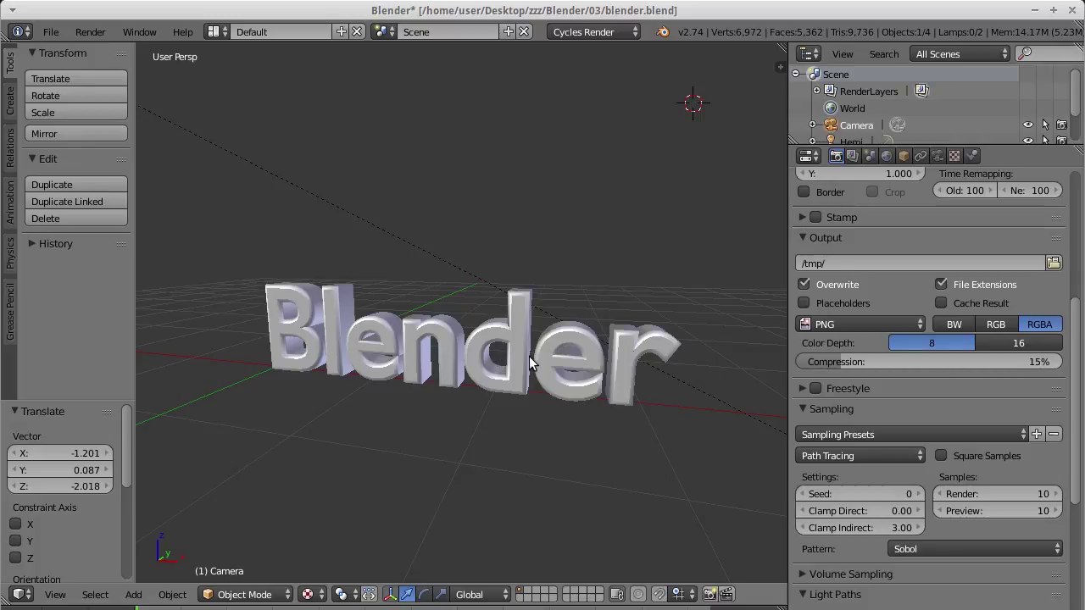
pyautogui.moveTo(297, 350)
pyautogui.mouseDown(button='middle')
pyautogui.moveTo(396, 350)
pyautogui.moveTo(331, 338)
pyautogui.mouseUp(button='middle')
pyautogui.click(310, 594)
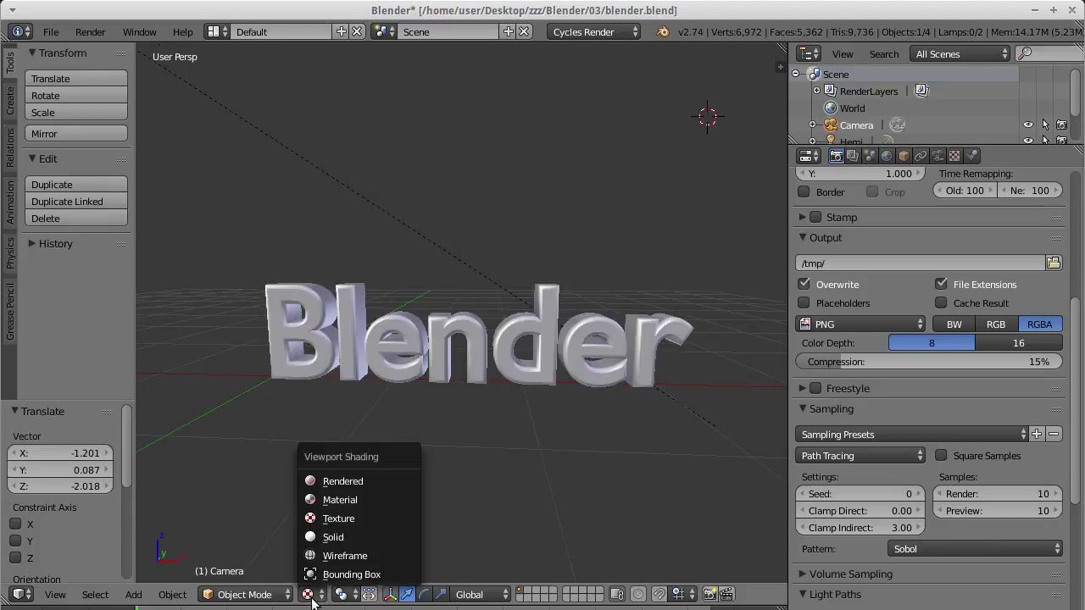
pyautogui.click(340, 532)
pyautogui.moveTo(325, 461)
pyautogui.mouseDown(button='middle')
pyautogui.moveTo(543, 451)
pyautogui.moveTo(290, 452)
pyautogui.mouseUp(button='middle')
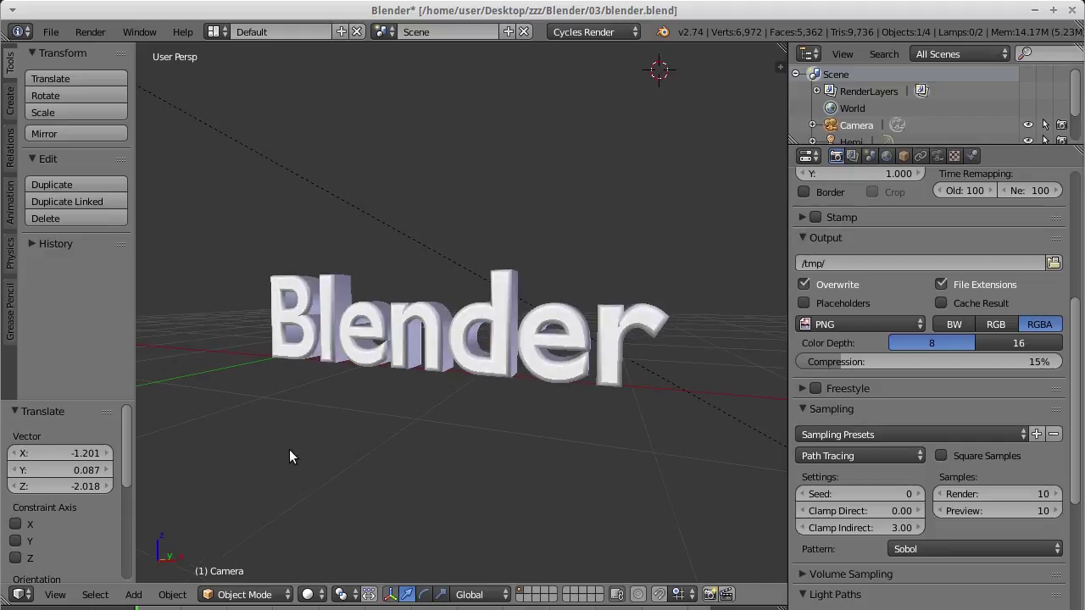
pyautogui.click(309, 594)
pyautogui.click(355, 553)
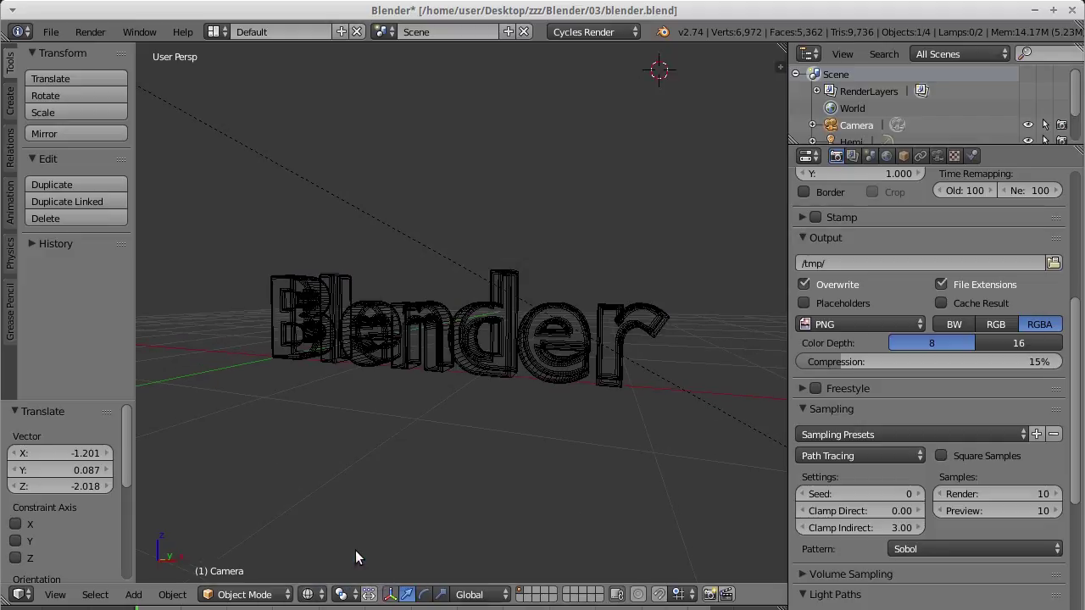
pyautogui.moveTo(367, 464)
pyautogui.mouseDown(button='middle')
pyautogui.moveTo(523, 489)
pyautogui.moveTo(656, 458)
pyautogui.moveTo(456, 463)
pyautogui.moveTo(364, 404)
pyautogui.moveTo(373, 476)
pyautogui.mouseUp(button='middle')
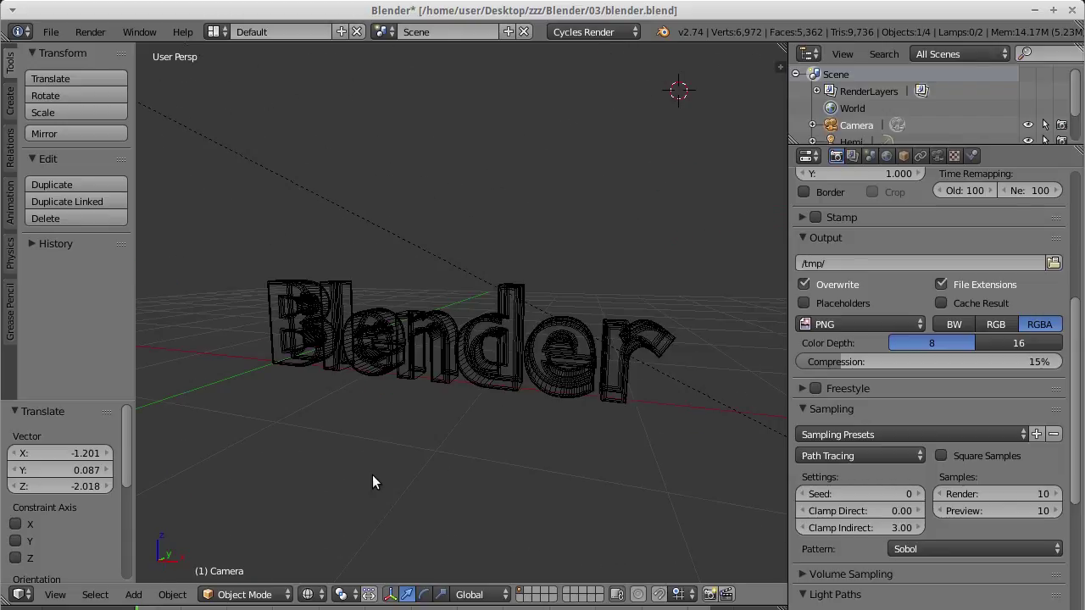
pyautogui.click(326, 592)
pyautogui.moveTo(344, 457)
pyautogui.mouseDown(button='middle')
pyautogui.moveTo(414, 469)
pyautogui.moveTo(597, 458)
pyautogui.moveTo(465, 448)
pyautogui.moveTo(319, 462)
pyautogui.moveTo(538, 394)
pyautogui.moveTo(392, 424)
pyautogui.moveTo(435, 358)
pyautogui.moveTo(537, 387)
pyautogui.moveTo(466, 383)
pyautogui.moveTo(480, 400)
pyautogui.mouseUp(button='middle')
pyautogui.click(341, 594)
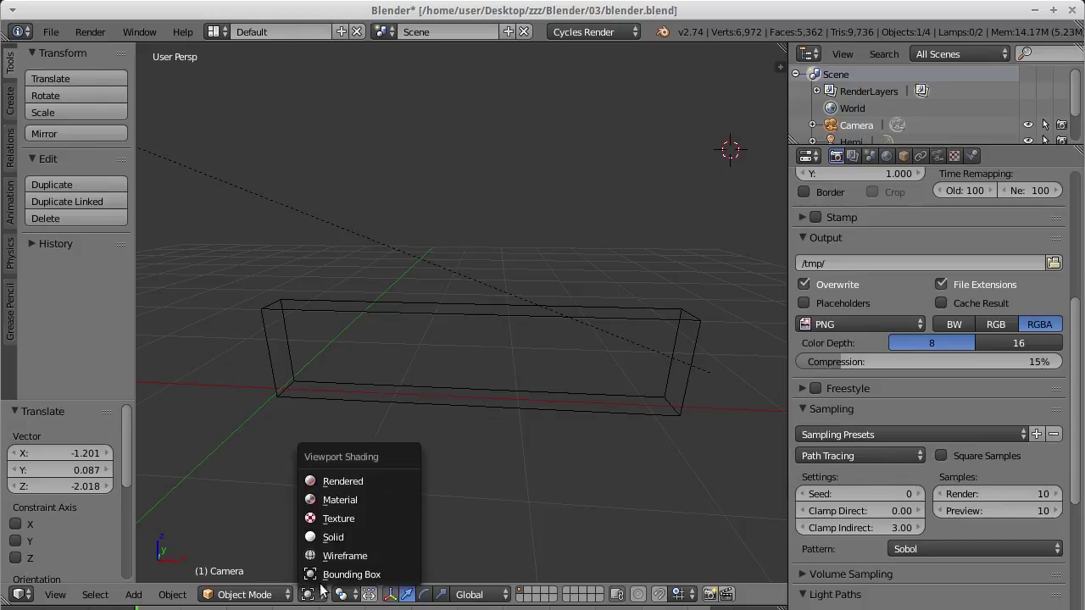
# Step: Return to the live rendered view and set the World sky type to Preetham
pyautogui.click(343, 481)
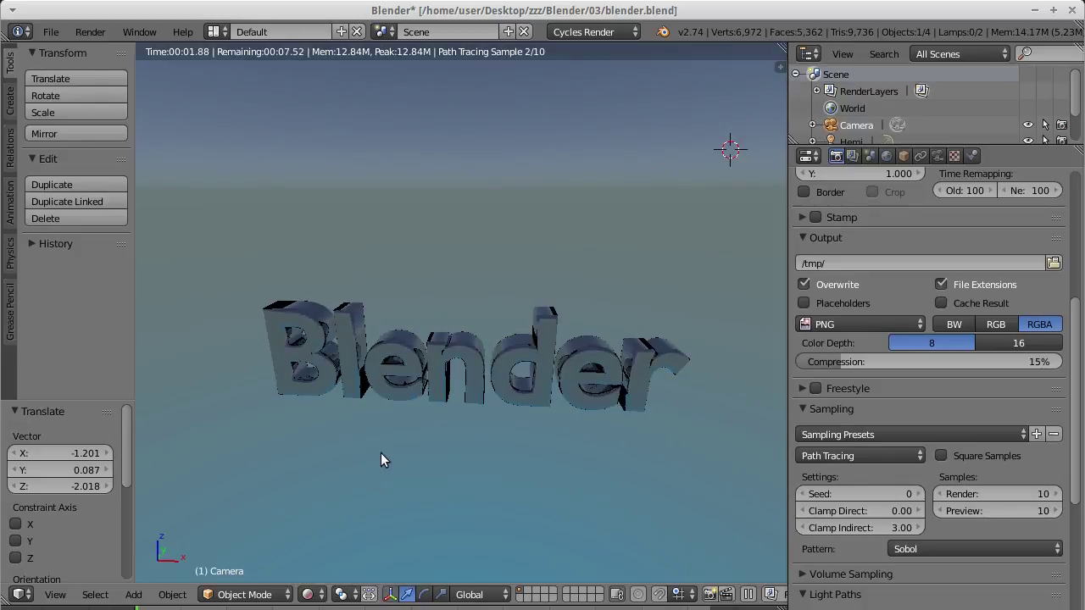
pyautogui.moveTo(380, 453)
pyautogui.mouseDown(button='middle')
pyautogui.moveTo(356, 389)
pyautogui.moveTo(381, 395)
pyautogui.mouseUp(button='middle')
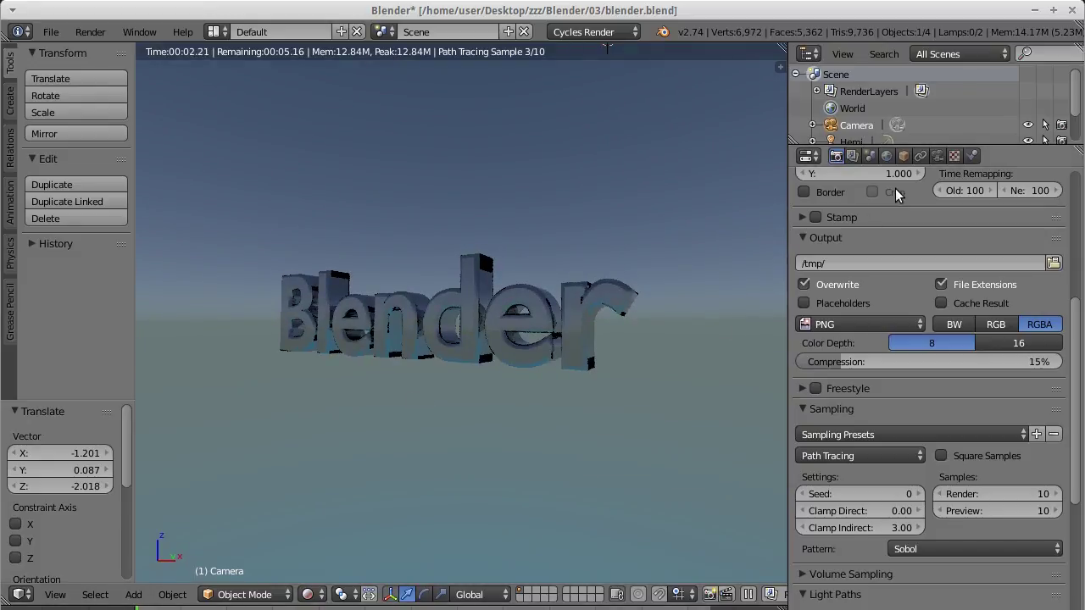
pyautogui.click(887, 156)
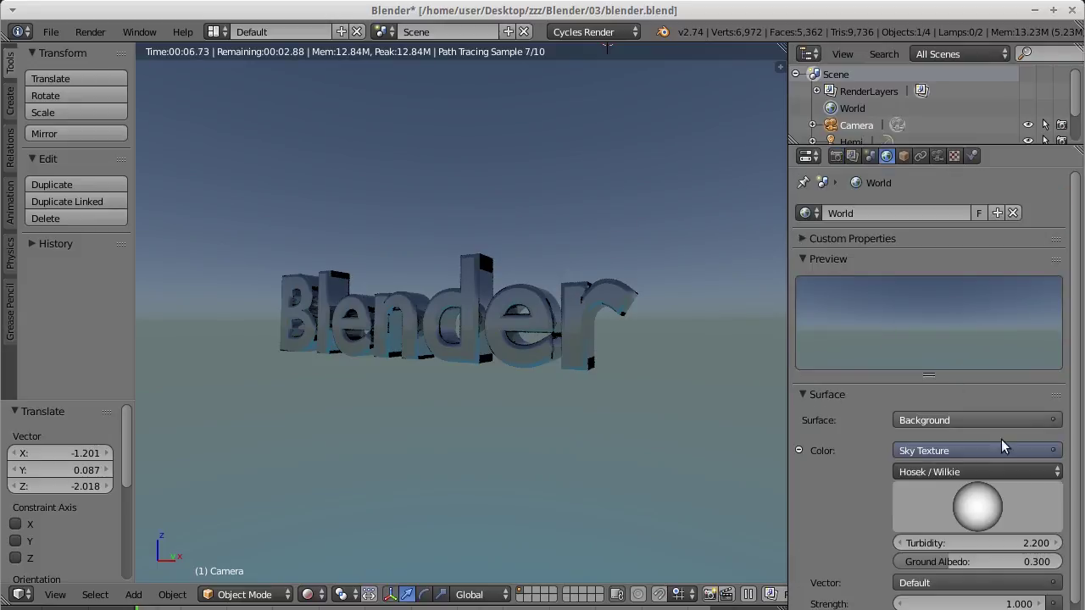
pyautogui.click(1055, 473)
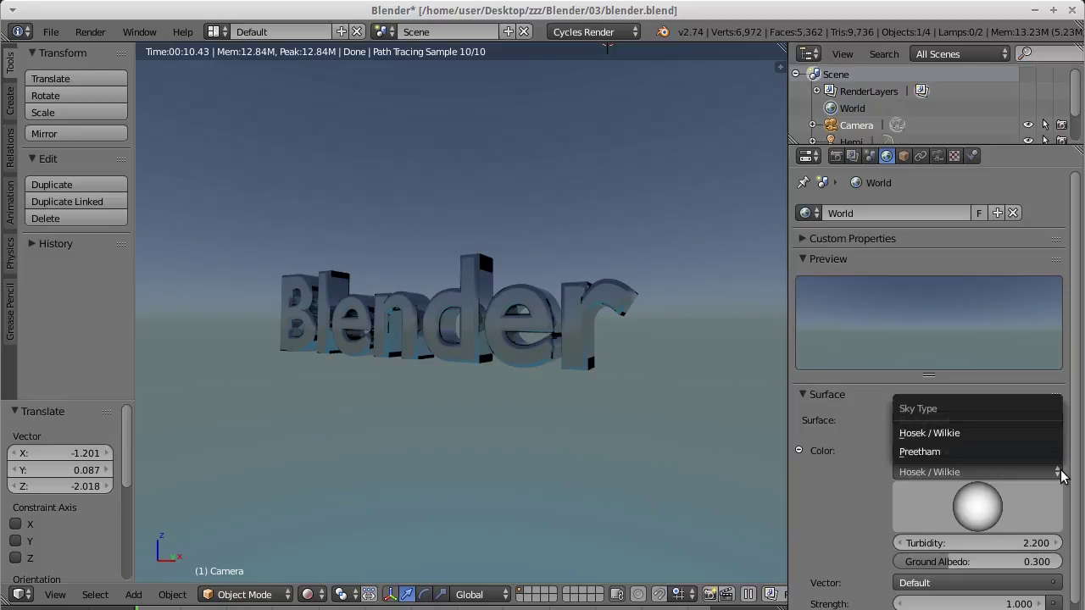
pyautogui.click(964, 450)
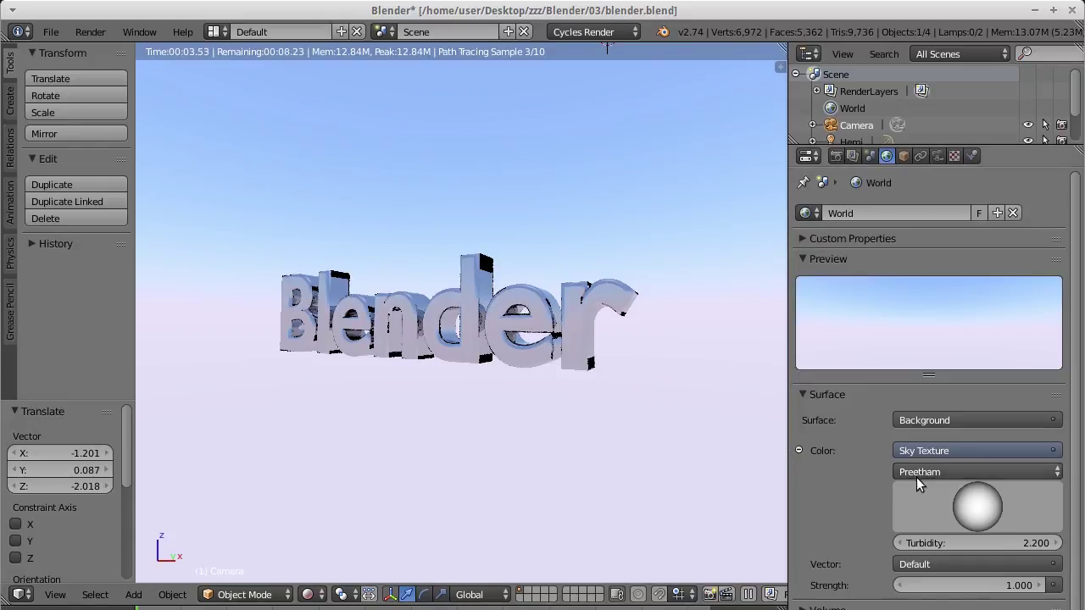
# Step: Switch the sky type back to Hosek / Wilkie and orbit to a tilted view
pyautogui.moveTo(332, 358)
pyautogui.mouseDown(button='middle')
pyautogui.moveTo(508, 310)
pyautogui.moveTo(514, 317)
pyautogui.moveTo(457, 372)
pyautogui.moveTo(409, 387)
pyautogui.moveTo(309, 361)
pyautogui.mouseUp(button='middle')
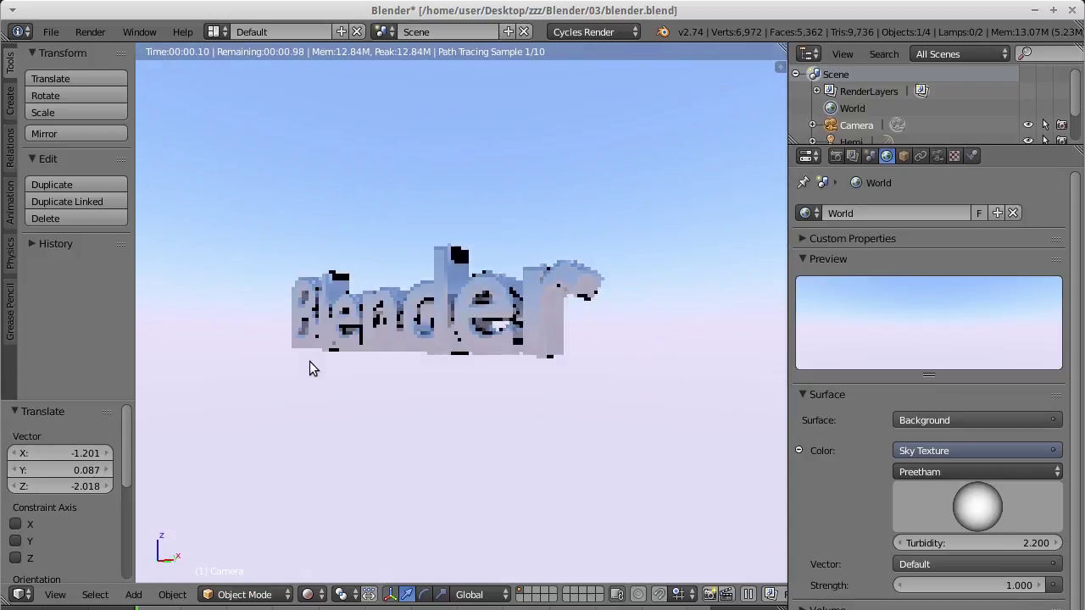
pyautogui.click(981, 468)
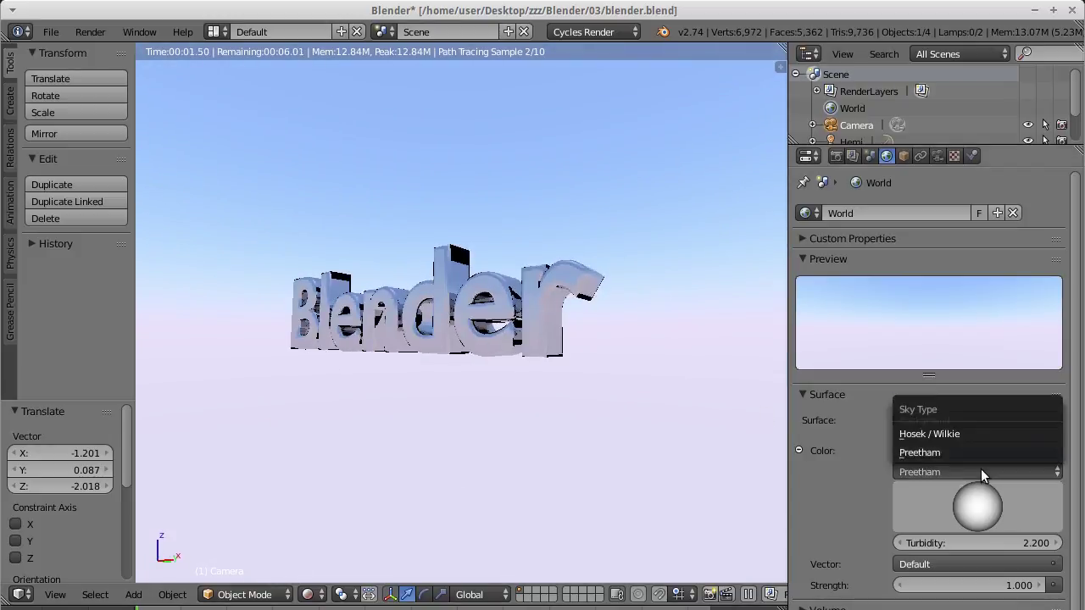
pyautogui.click(939, 434)
pyautogui.moveTo(427, 357); pyautogui.dragTo(455, 406, button='middle')
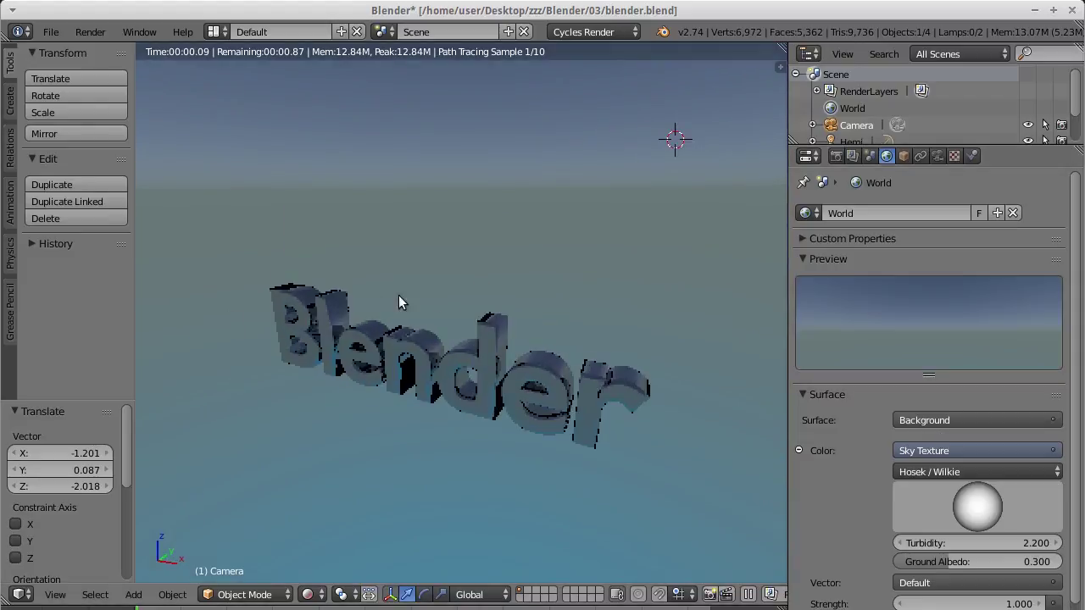
# Step: Reposition the sky's sun toward the left, checking the brighter glow from several angles
pyautogui.moveTo(471, 363)
pyautogui.mouseDown(button='middle')
pyautogui.moveTo(472, 332)
pyautogui.moveTo(623, 391)
pyautogui.mouseUp(button='middle')
pyautogui.moveTo(977, 498)
pyautogui.mouseDown()
pyautogui.moveTo(971, 514)
pyautogui.moveTo(942, 514)
pyautogui.moveTo(979, 509)
pyautogui.moveTo(914, 501)
pyautogui.moveTo(952, 503)
pyautogui.moveTo(949, 479)
pyautogui.moveTo(969, 500)
pyautogui.moveTo(944, 501)
pyautogui.moveTo(975, 510)
pyautogui.moveTo(955, 527)
pyautogui.moveTo(982, 490)
pyautogui.moveTo(979, 522)
pyautogui.moveTo(1003, 523)
pyautogui.moveTo(1010, 459)
pyautogui.moveTo(1007, 511)
pyautogui.moveTo(1021, 499)
pyautogui.moveTo(946, 495)
pyautogui.mouseUp()
pyautogui.moveTo(470, 335)
pyautogui.mouseDown(button='middle')
pyautogui.moveTo(292, 338)
pyautogui.moveTo(301, 330)
pyautogui.mouseUp(button='middle')
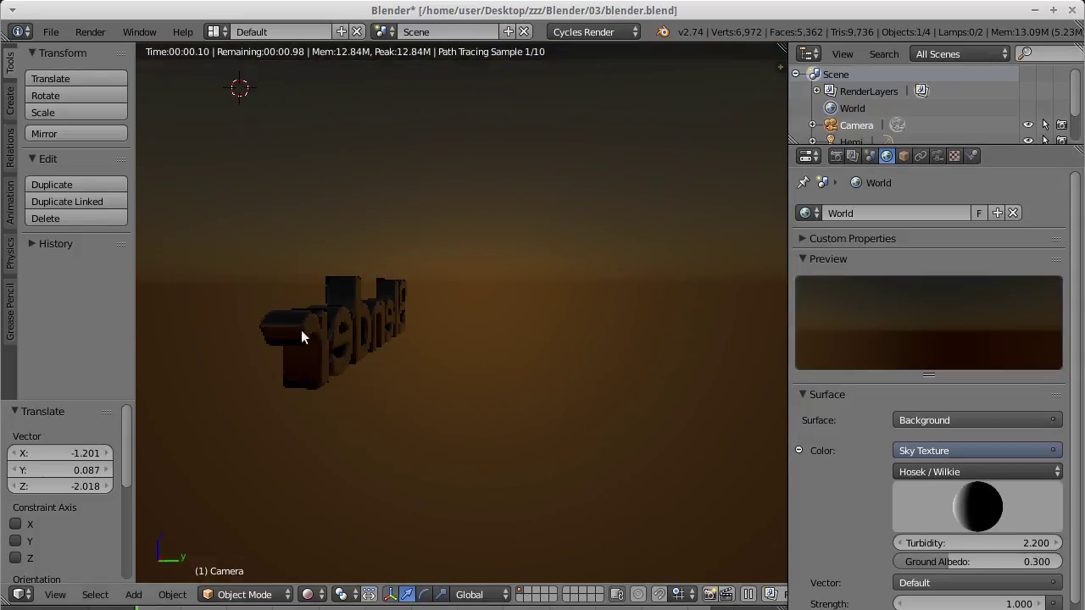
pyautogui.moveTo(925, 487)
pyautogui.mouseDown()
pyautogui.moveTo(979, 528)
pyautogui.moveTo(1016, 497)
pyautogui.mouseUp()
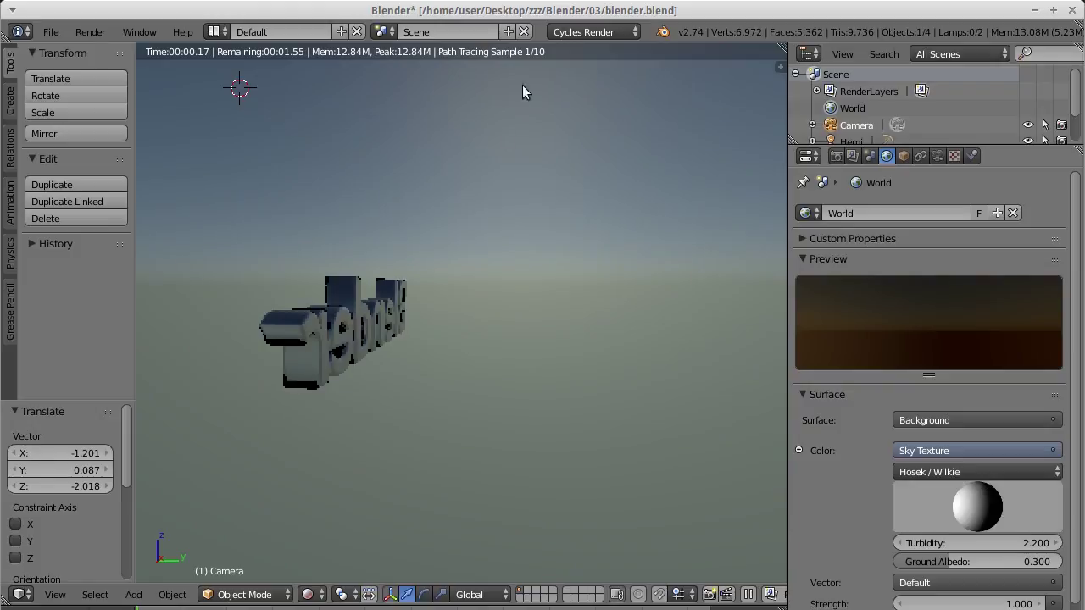
pyautogui.moveTo(518, 84); pyautogui.dragTo(525, 65, button='middle')
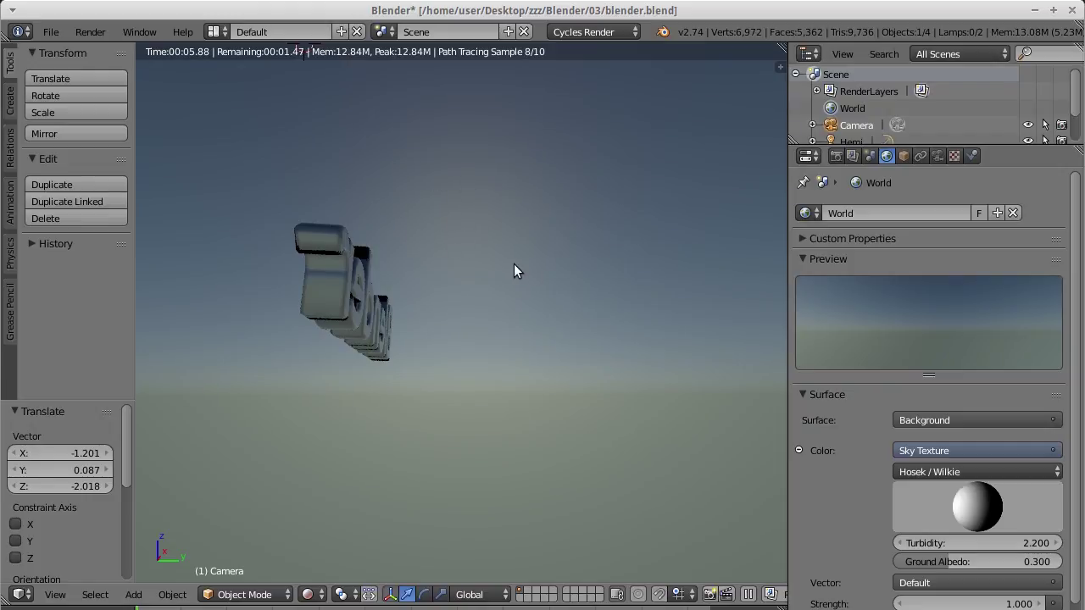
pyautogui.moveTo(451, 274)
pyautogui.mouseDown(button='middle')
pyautogui.moveTo(397, 344)
pyautogui.moveTo(534, 377)
pyautogui.moveTo(398, 337)
pyautogui.moveTo(787, 477)
pyautogui.mouseUp(button='middle')
pyautogui.moveTo(992, 500); pyautogui.dragTo(1023, 495)
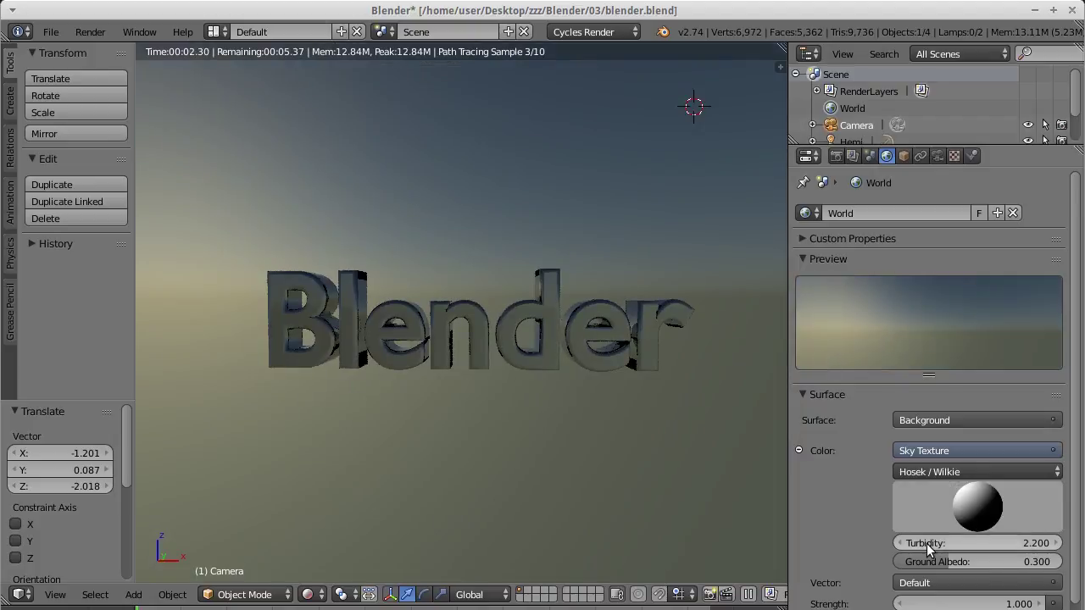
# Step: Set the sky Turbidity to 10 and orbit around the warmer-lit text
pyautogui.moveTo(928, 549); pyautogui.dragTo(928, 550)
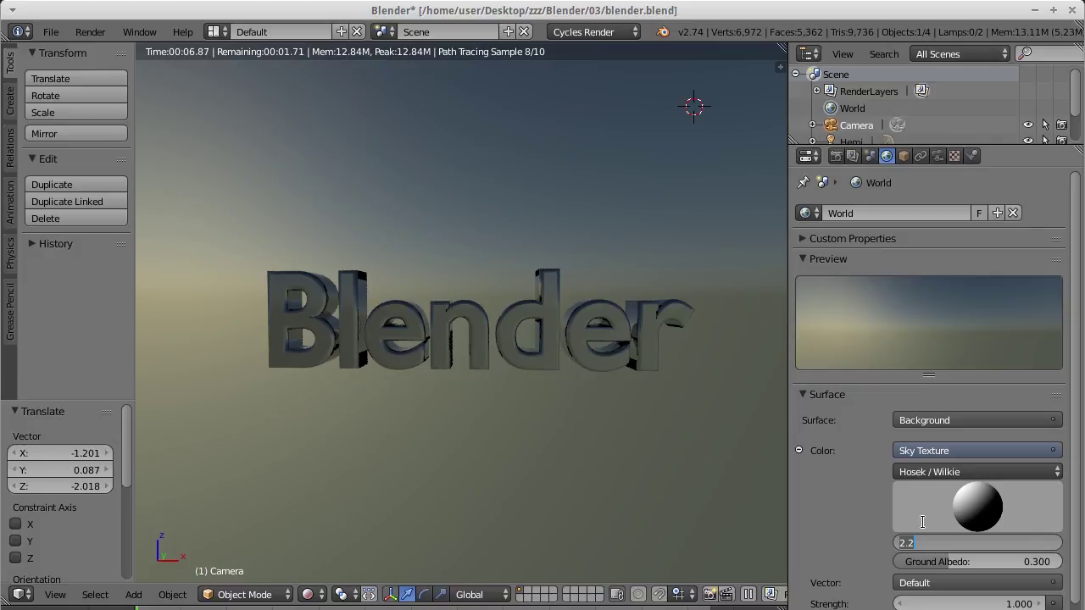
pyautogui.write('20')
pyautogui.press('Return')
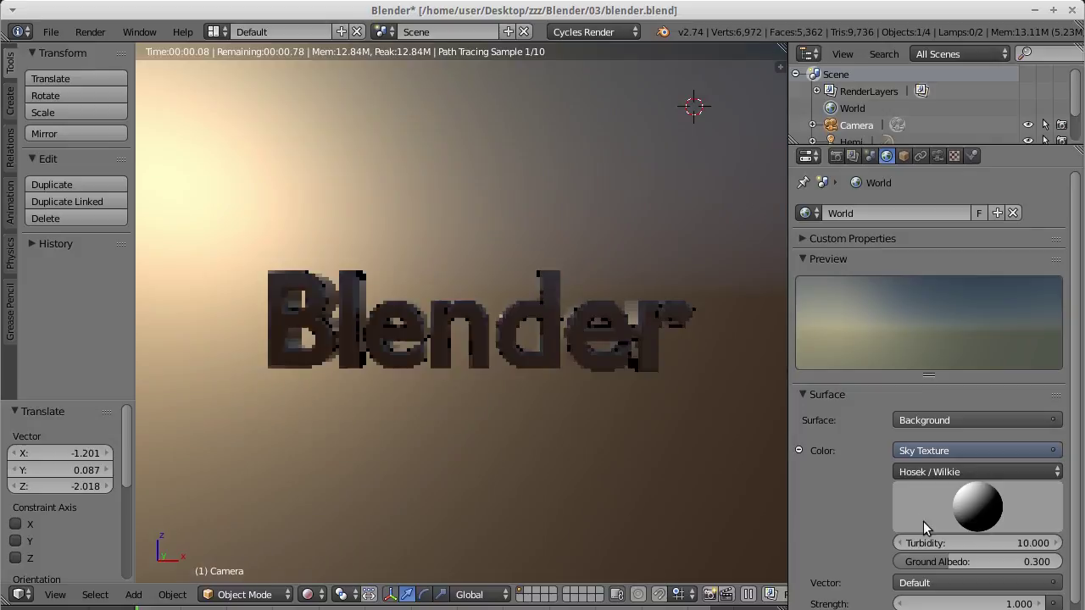
pyautogui.moveTo(440, 359)
pyautogui.mouseDown(button='middle')
pyautogui.moveTo(403, 361)
pyautogui.moveTo(285, 222)
pyautogui.mouseUp(button='middle')
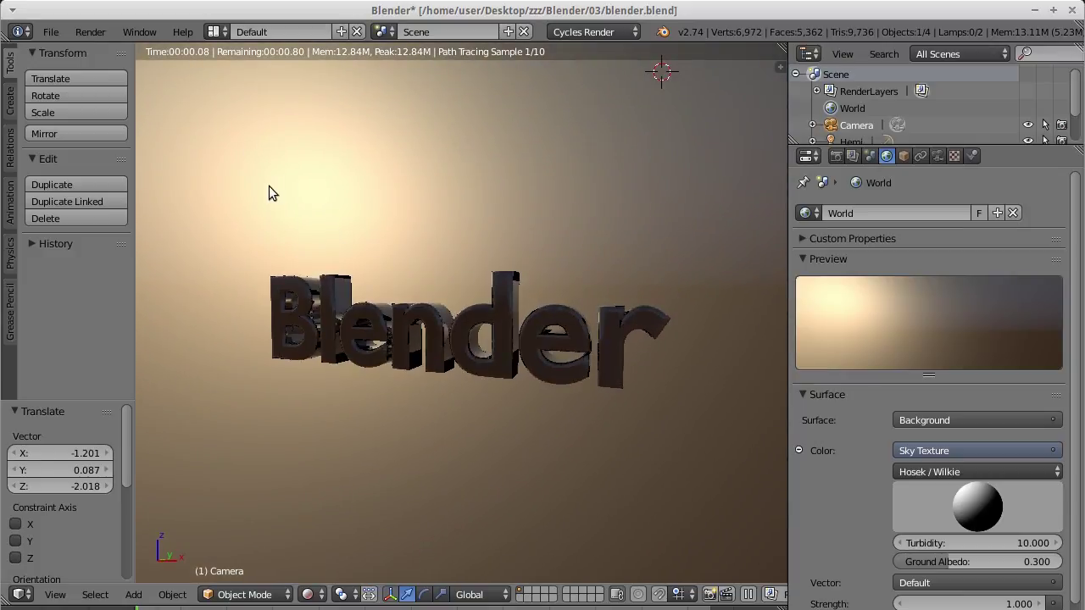
pyautogui.moveTo(345, 208); pyautogui.dragTo(317, 210, button='middle')
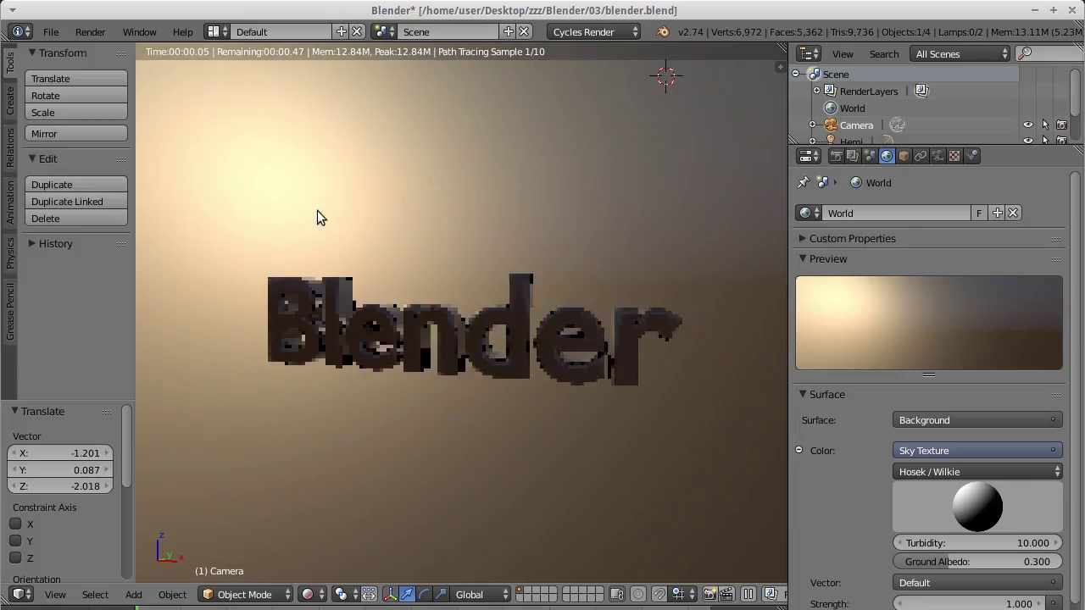
pyautogui.moveTo(343, 252)
pyautogui.mouseDown(button='middle')
pyautogui.moveTo(447, 218)
pyautogui.moveTo(259, 291)
pyautogui.moveTo(173, 278)
pyautogui.moveTo(174, 262)
pyautogui.mouseUp(button='middle')
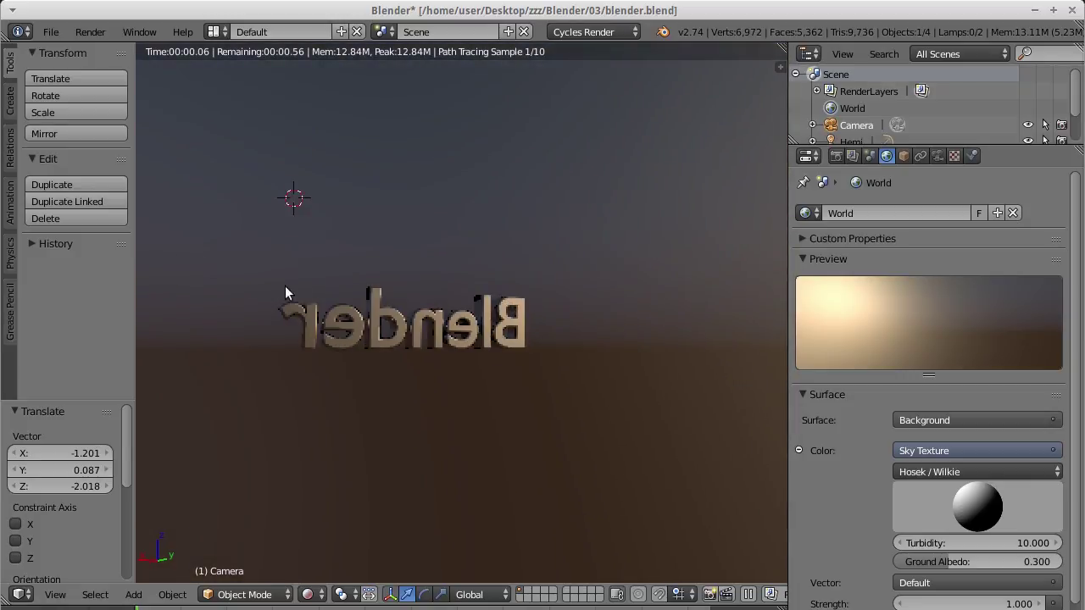
pyautogui.moveTo(523, 318); pyautogui.dragTo(666, 317, button='middle')
pyautogui.moveTo(438, 317); pyautogui.dragTo(478, 343, button='middle')
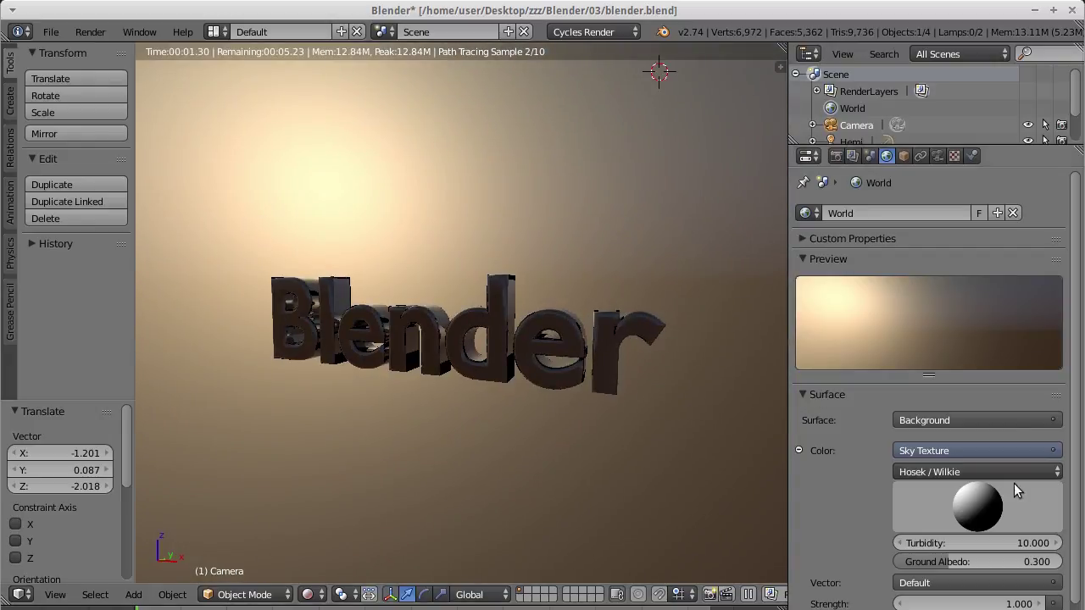
# Step: Adjust the sun direction for a darker sky, orbiting to check the text
pyautogui.moveTo(977, 503)
pyautogui.mouseDown()
pyautogui.moveTo(996, 545)
pyautogui.moveTo(976, 480)
pyautogui.moveTo(1007, 548)
pyautogui.moveTo(999, 511)
pyautogui.mouseUp()
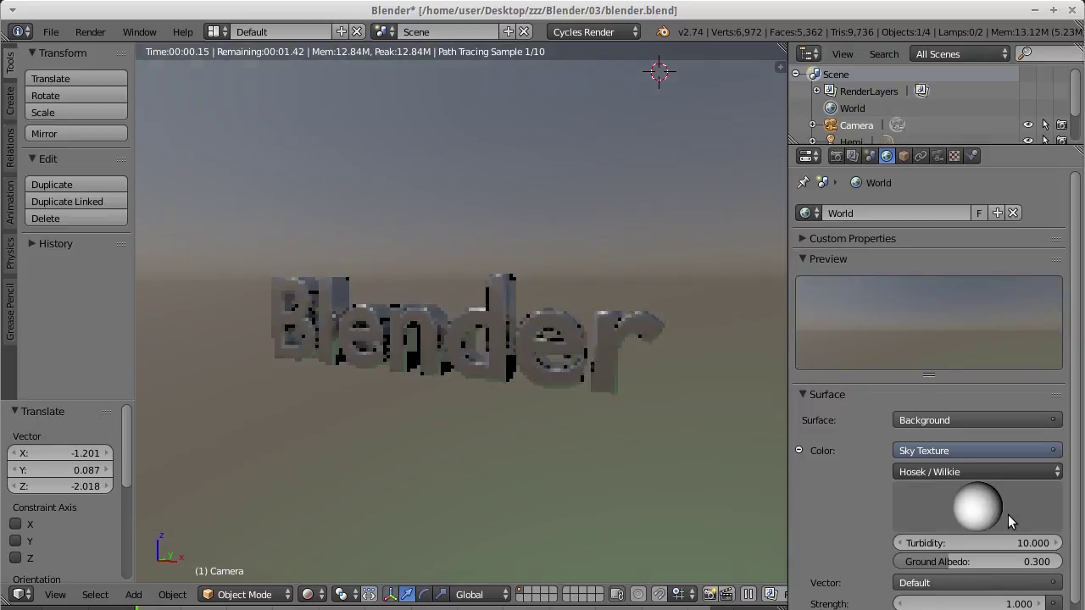
pyautogui.moveTo(535, 437); pyautogui.dragTo(601, 410, button='middle')
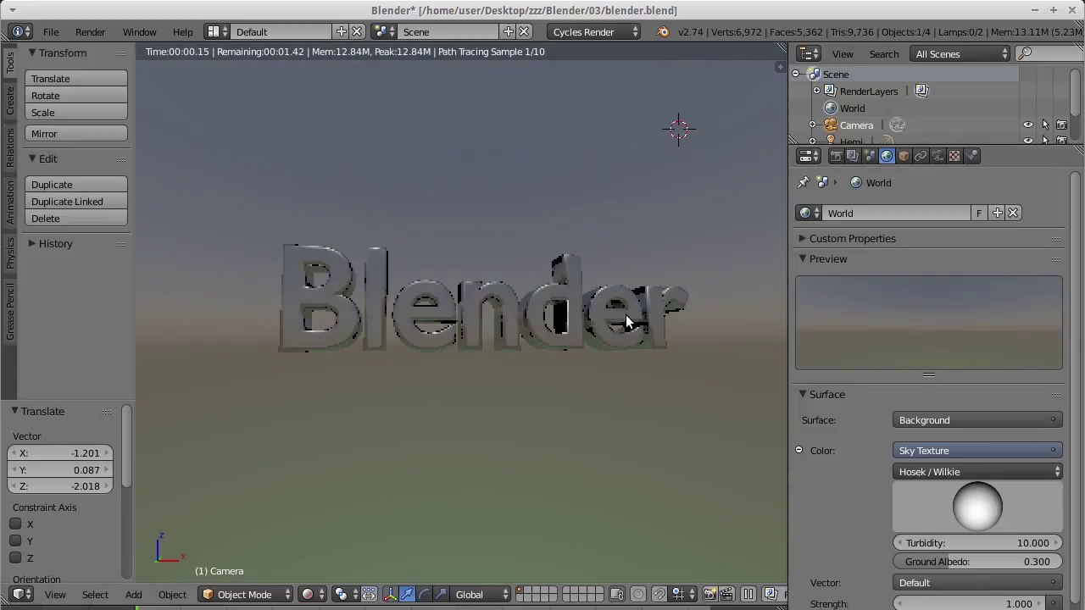
pyautogui.moveTo(551, 358); pyautogui.dragTo(536, 357, button='middle')
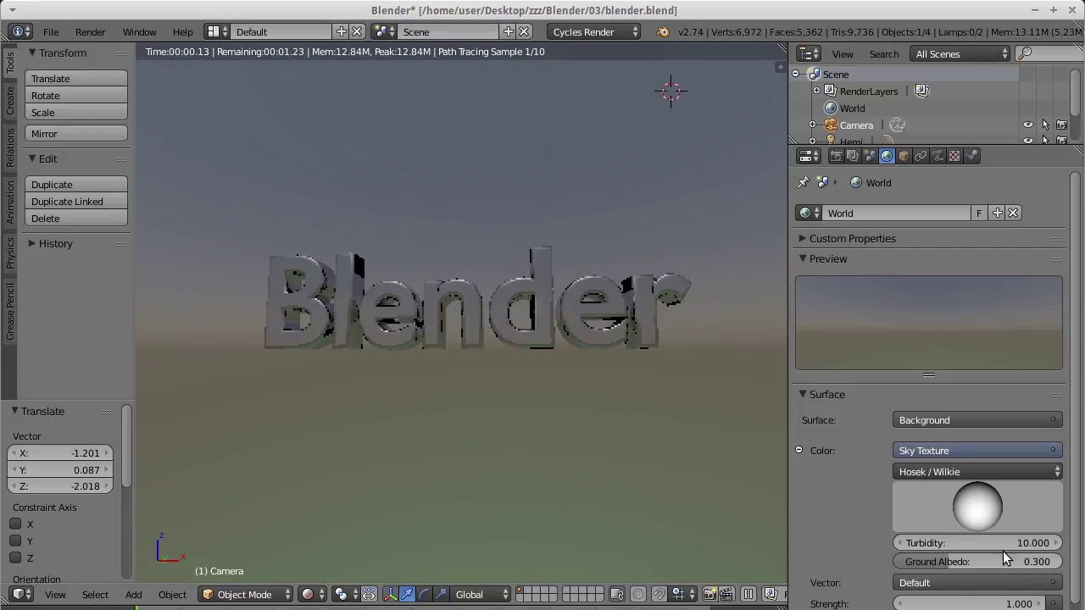
pyautogui.moveTo(978, 506)
pyautogui.mouseDown()
pyautogui.moveTo(977, 489)
pyautogui.moveTo(974, 518)
pyautogui.moveTo(974, 491)
pyautogui.moveTo(977, 507)
pyautogui.moveTo(982, 498)
pyautogui.moveTo(963, 501)
pyautogui.mouseUp()
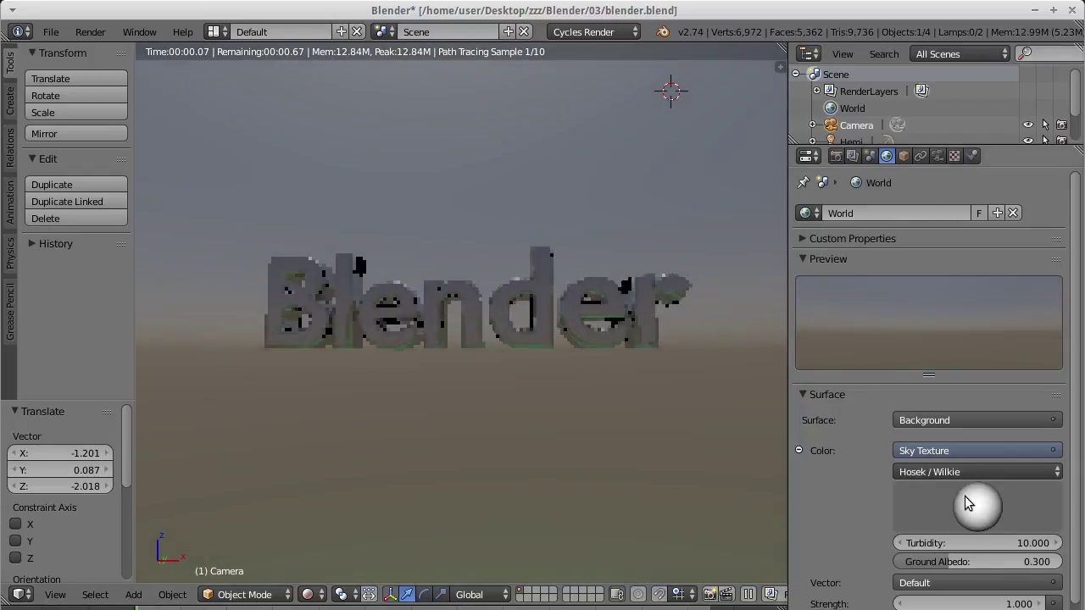
pyautogui.moveTo(477, 417); pyautogui.dragTo(435, 418, button='middle')
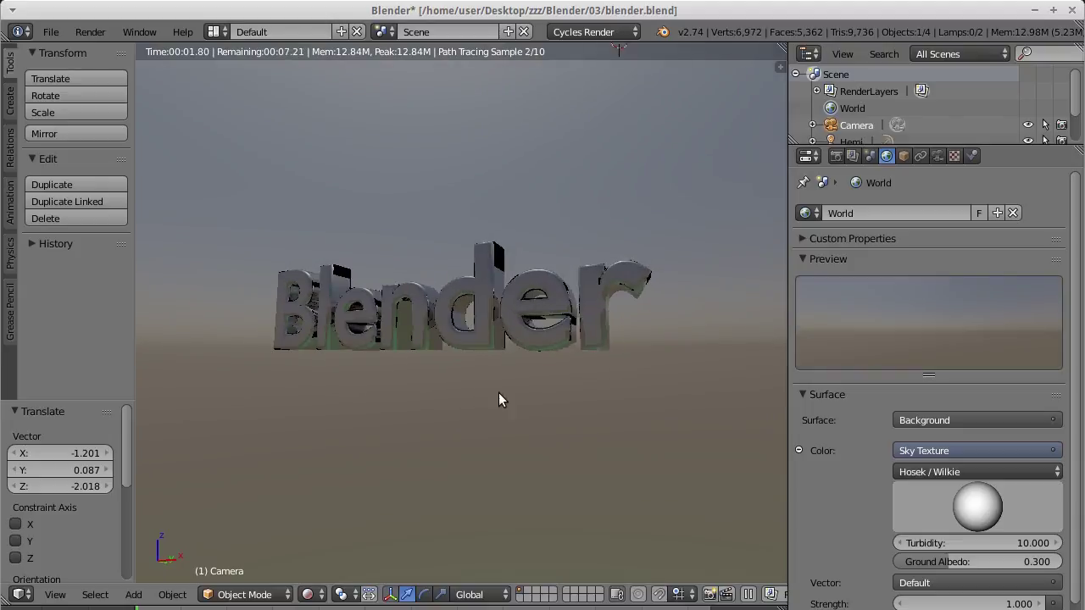
pyautogui.moveTo(498, 392); pyautogui.dragTo(502, 417, button='middle')
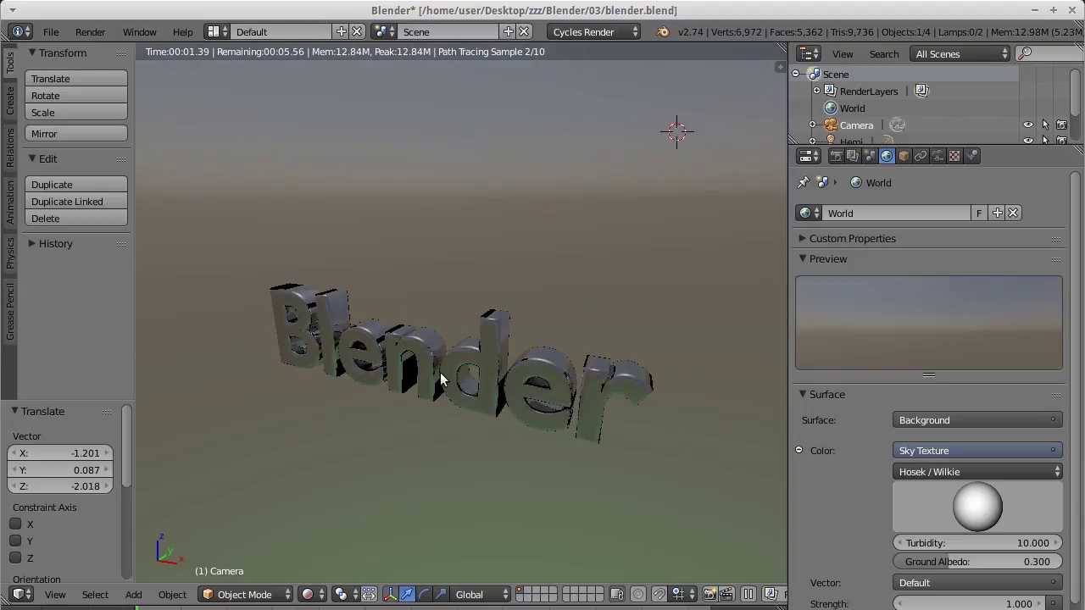
pyautogui.moveTo(478, 384)
pyautogui.mouseDown(button='middle')
pyautogui.moveTo(603, 312)
pyautogui.moveTo(519, 365)
pyautogui.moveTo(530, 367)
pyautogui.mouseUp(button='middle')
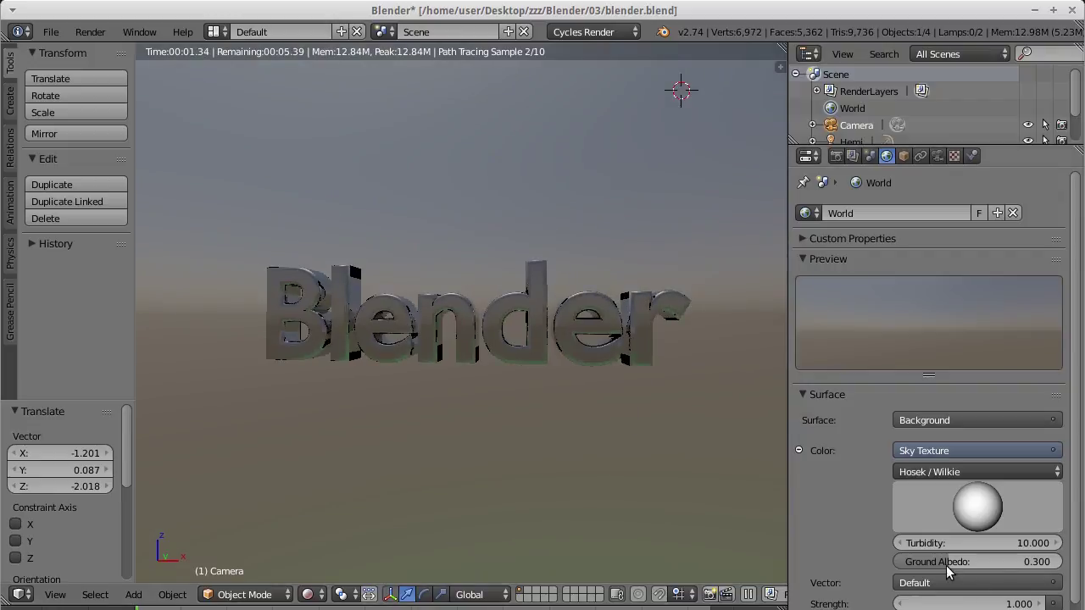
# Step: Set the sky's Ground Albedo to 0.195
pyautogui.moveTo(975, 562)
pyautogui.mouseDown()
pyautogui.moveTo(1021, 562)
pyautogui.moveTo(1000, 564)
pyautogui.mouseUp()
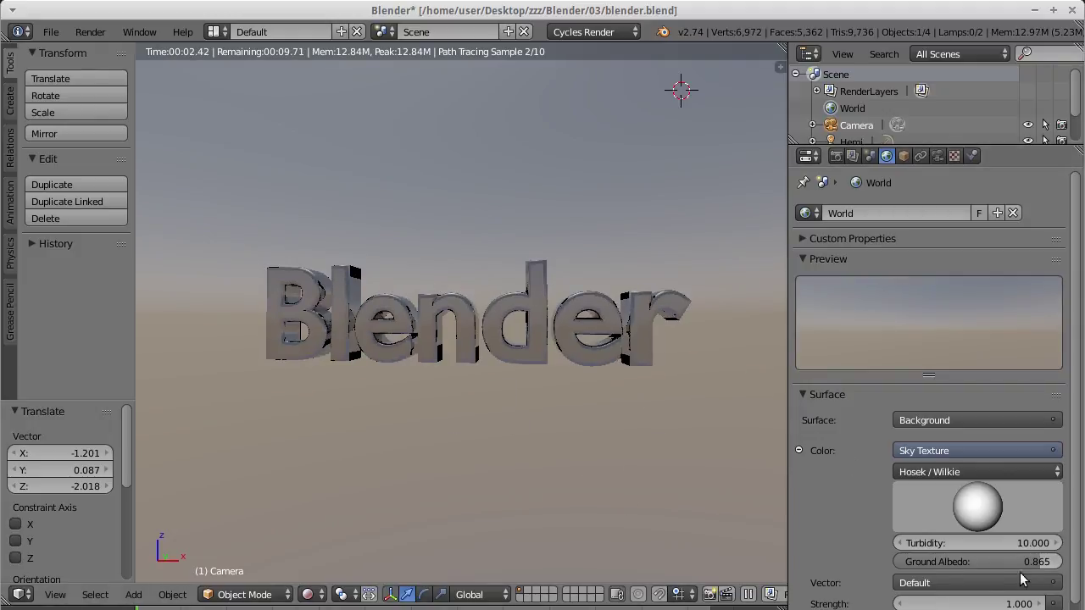
pyautogui.moveTo(1041, 561); pyautogui.dragTo(918, 562)
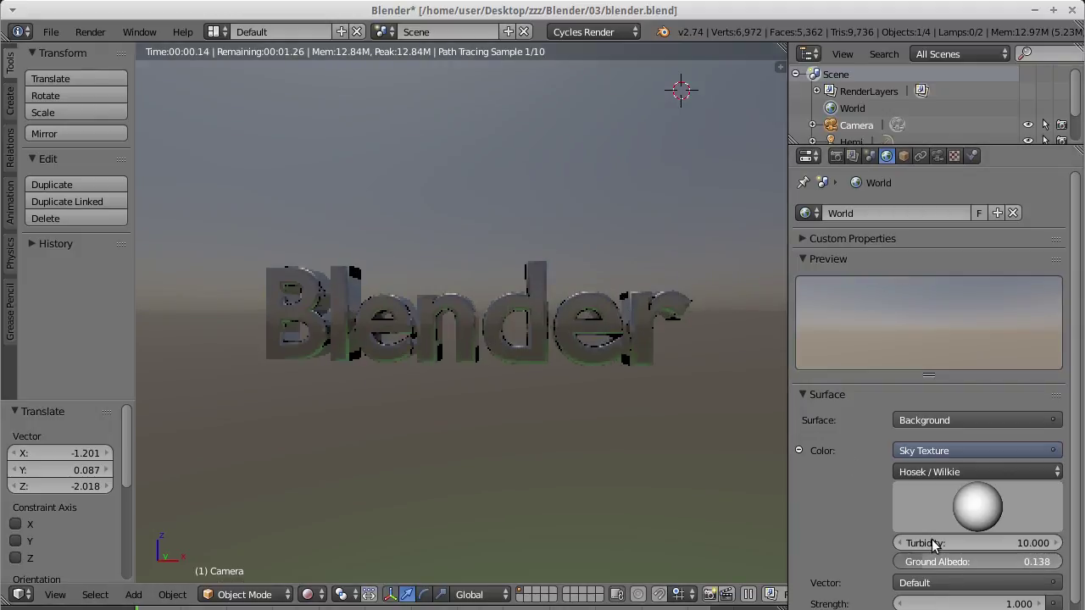
pyautogui.moveTo(966, 562); pyautogui.dragTo(1009, 562)
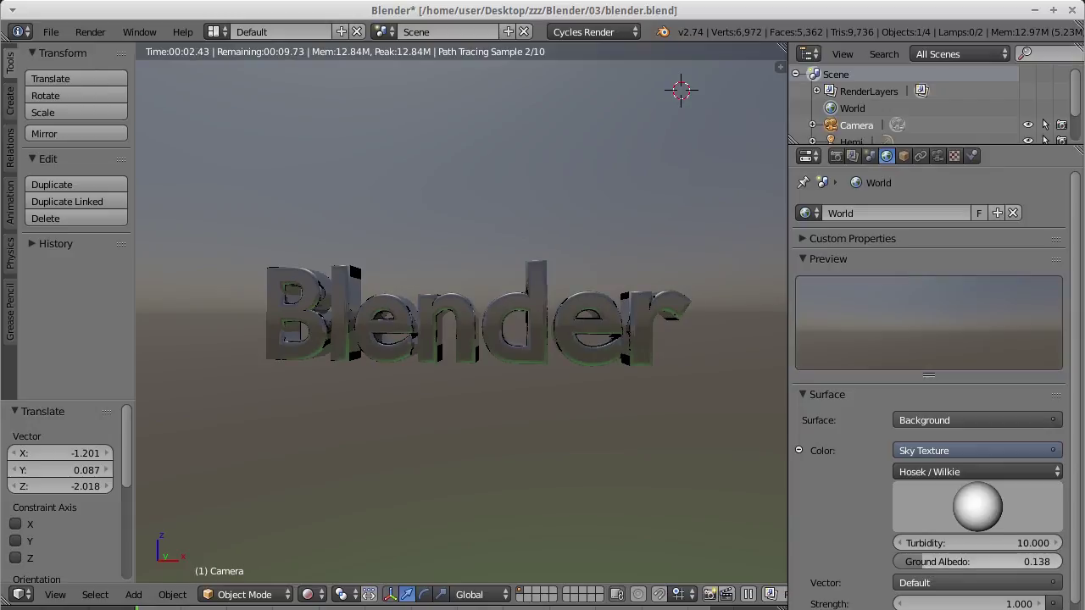
pyautogui.hotkey('ctrl', 'z')
pyautogui.moveTo(513, 471); pyautogui.dragTo(515, 529, button='middle')
# Step: Return to the camera front view and raise the world Strength to 2.2
pyautogui.moveTo(529, 457)
pyautogui.mouseDown(button='middle')
pyautogui.moveTo(555, 475)
pyautogui.moveTo(513, 433)
pyautogui.mouseUp(button='middle')
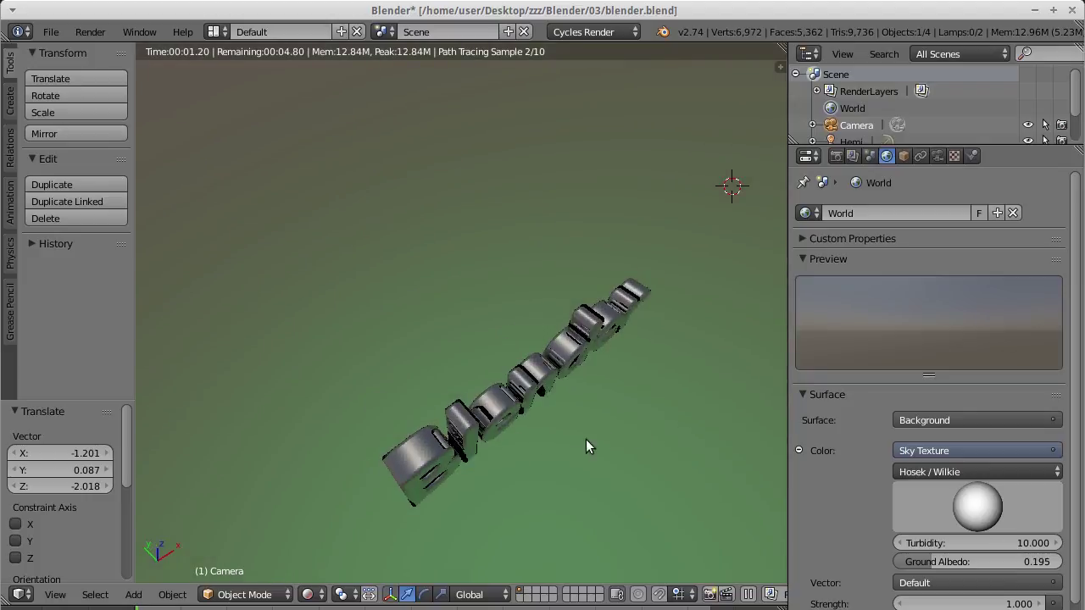
pyautogui.moveTo(586, 439); pyautogui.dragTo(618, 430, button='middle')
pyautogui.press('KP_1')
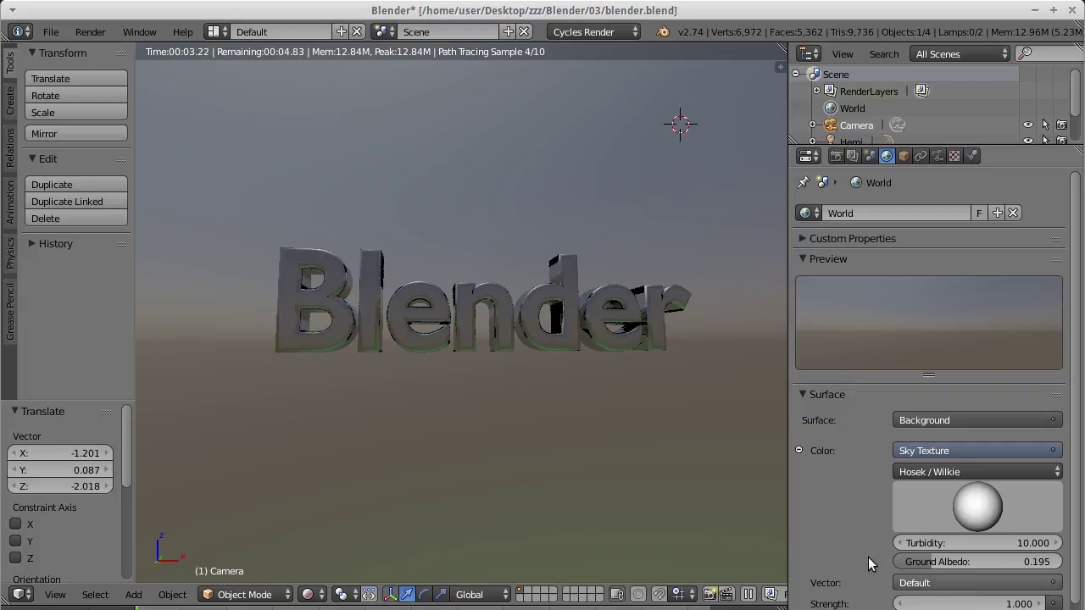
pyautogui.moveTo(907, 604); pyautogui.dragTo(951, 603)
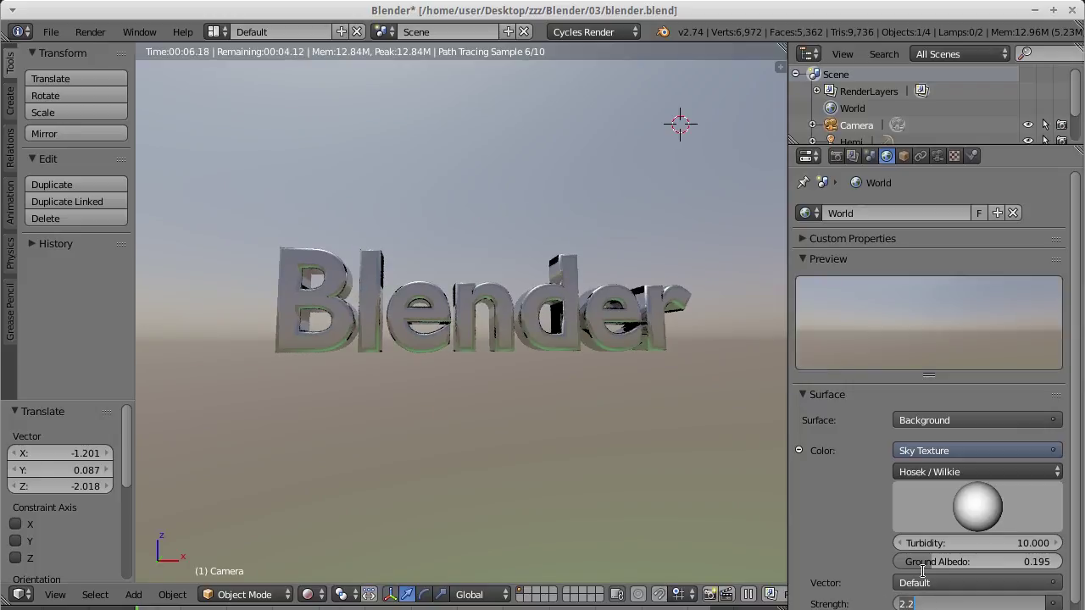
pyautogui.write('10.000')
# Step: Try a world Strength of 10, then settle on 3
pyautogui.press('Return')
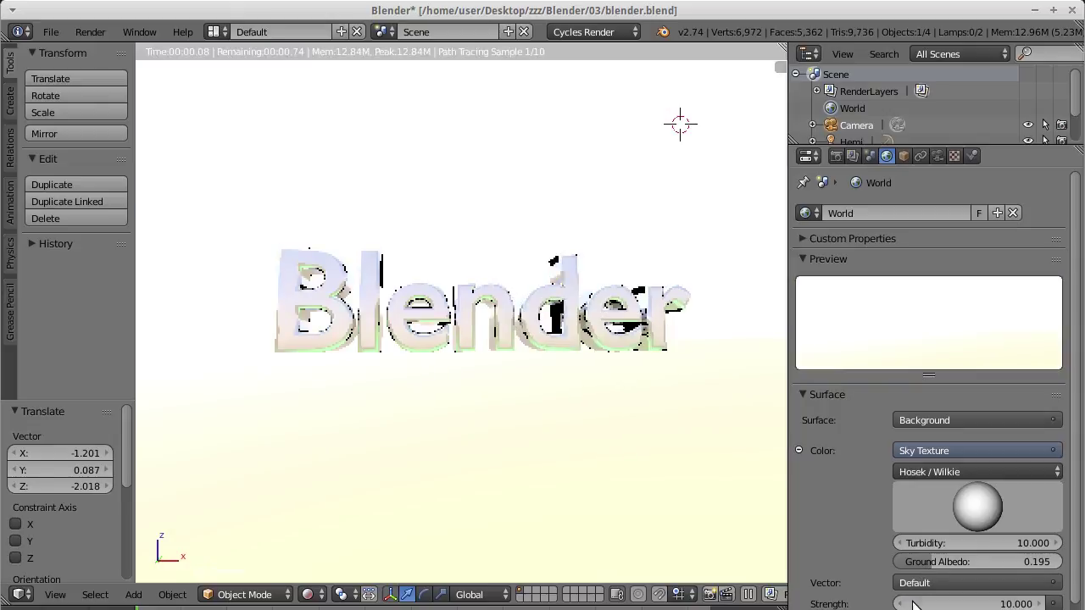
pyautogui.moveTo(917, 605); pyautogui.dragTo(935, 605)
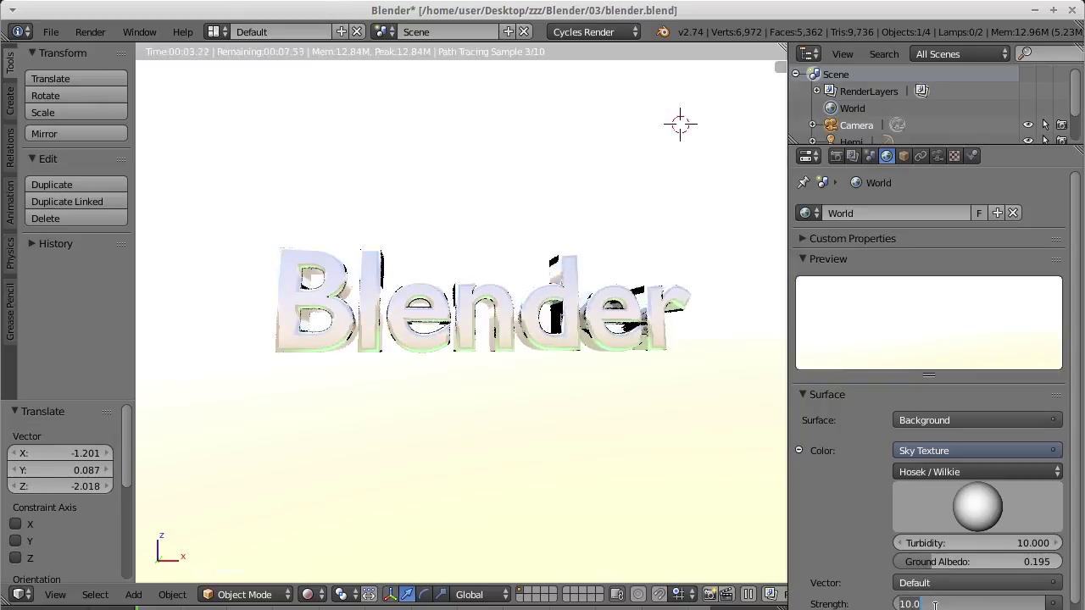
pyautogui.write('3')
pyautogui.press('Return')
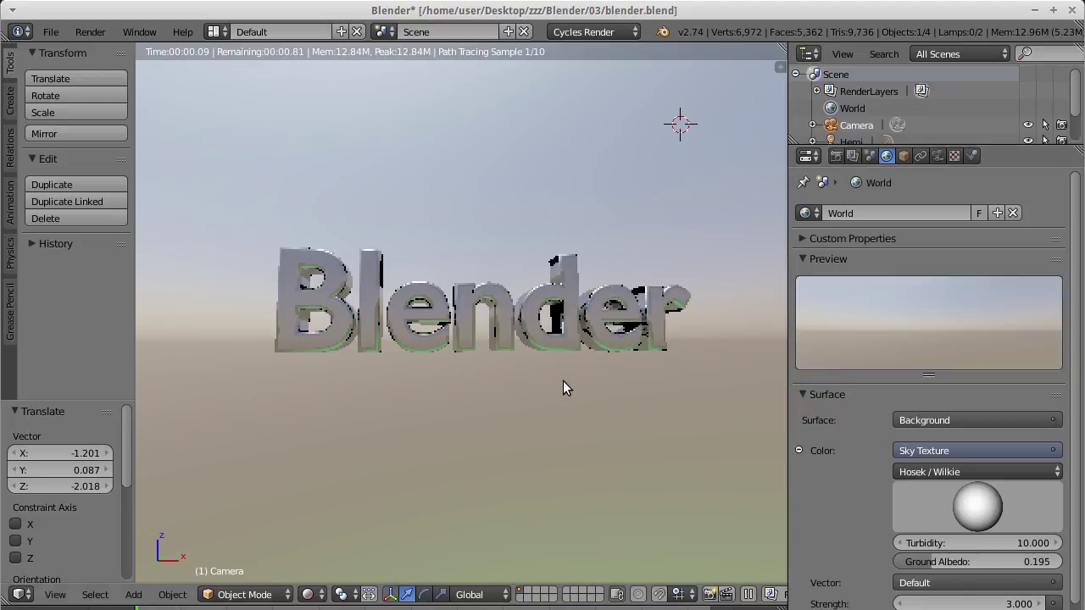
pyautogui.moveTo(538, 352)
pyautogui.mouseDown(button='middle')
pyautogui.moveTo(526, 305)
pyautogui.moveTo(474, 362)
pyautogui.mouseUp(button='middle')
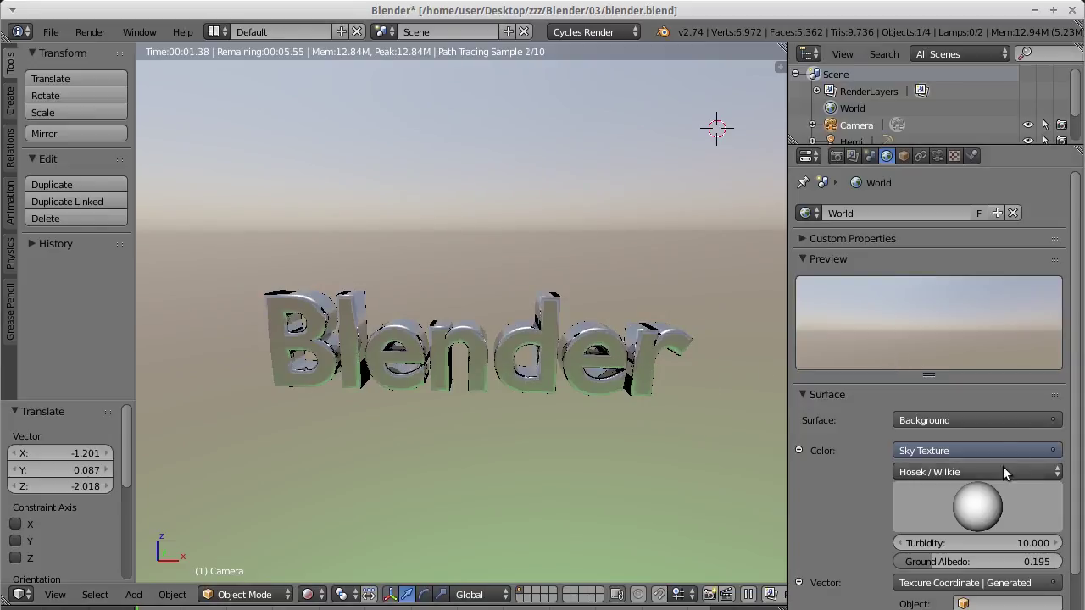
# Step: Replace the world colour with a Musgrave Texture and orbit to inspect the blotchy background
pyautogui.click(1055, 453)
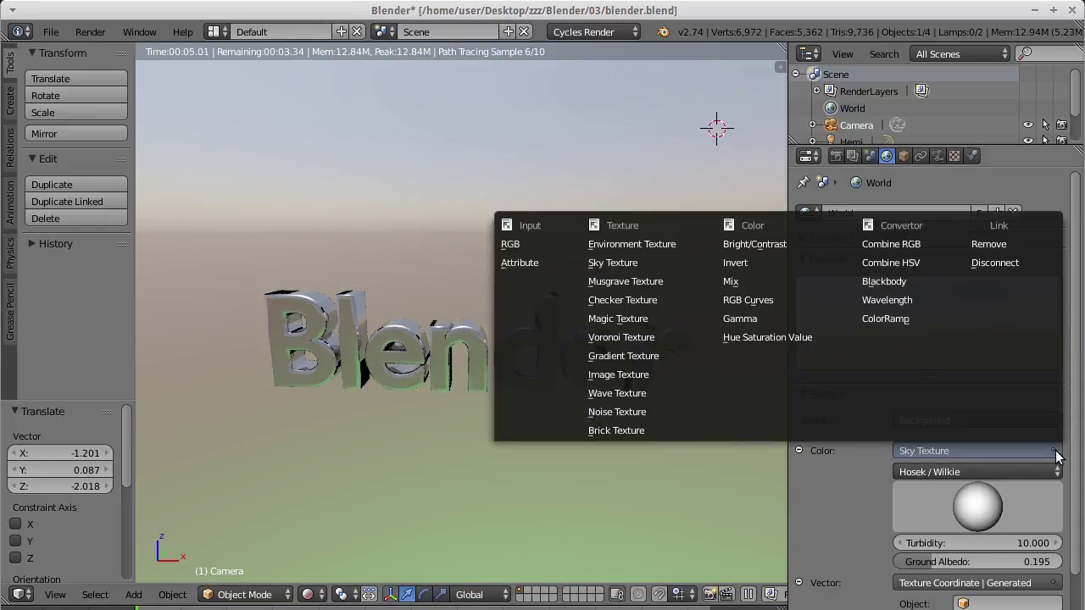
pyautogui.click(650, 281)
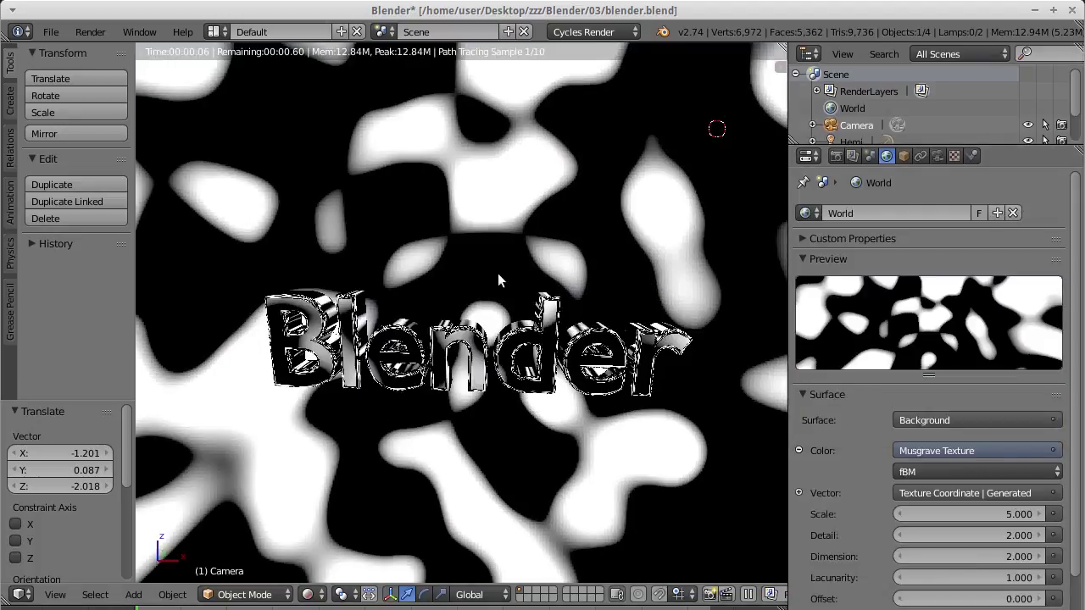
pyautogui.moveTo(497, 273); pyautogui.dragTo(562, 270, button='middle')
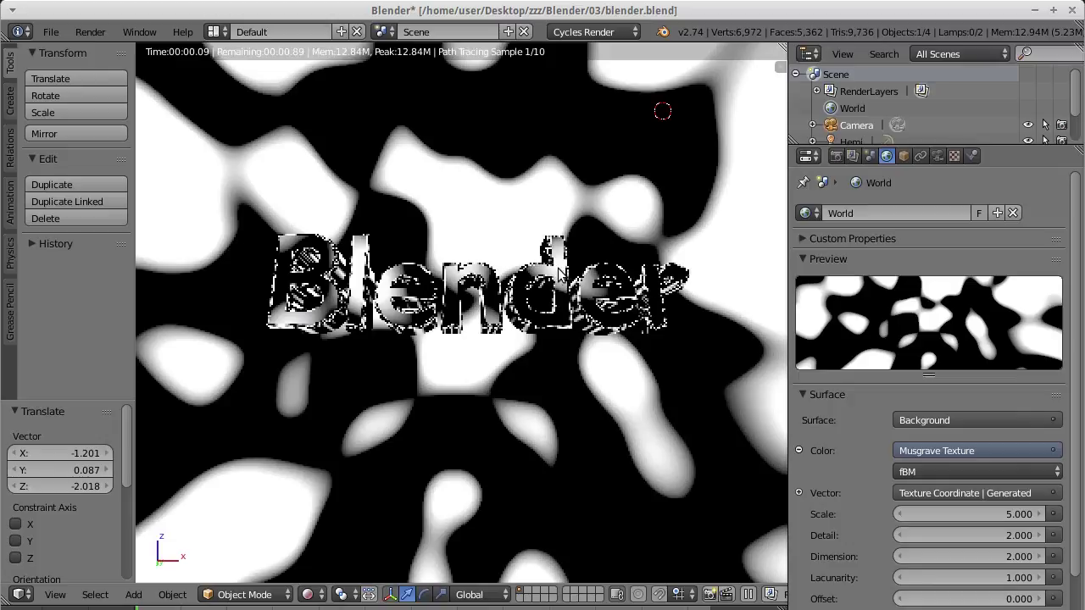
pyautogui.moveTo(564, 276)
pyautogui.mouseDown(button='middle')
pyautogui.moveTo(517, 315)
pyautogui.moveTo(404, 257)
pyautogui.mouseUp(button='middle')
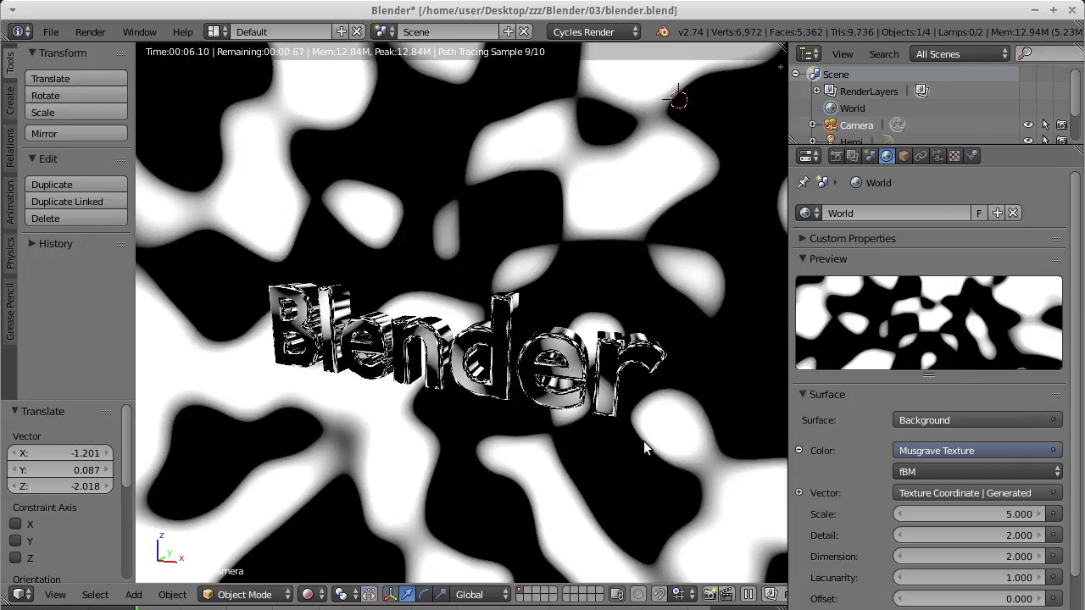
pyautogui.click(1058, 451)
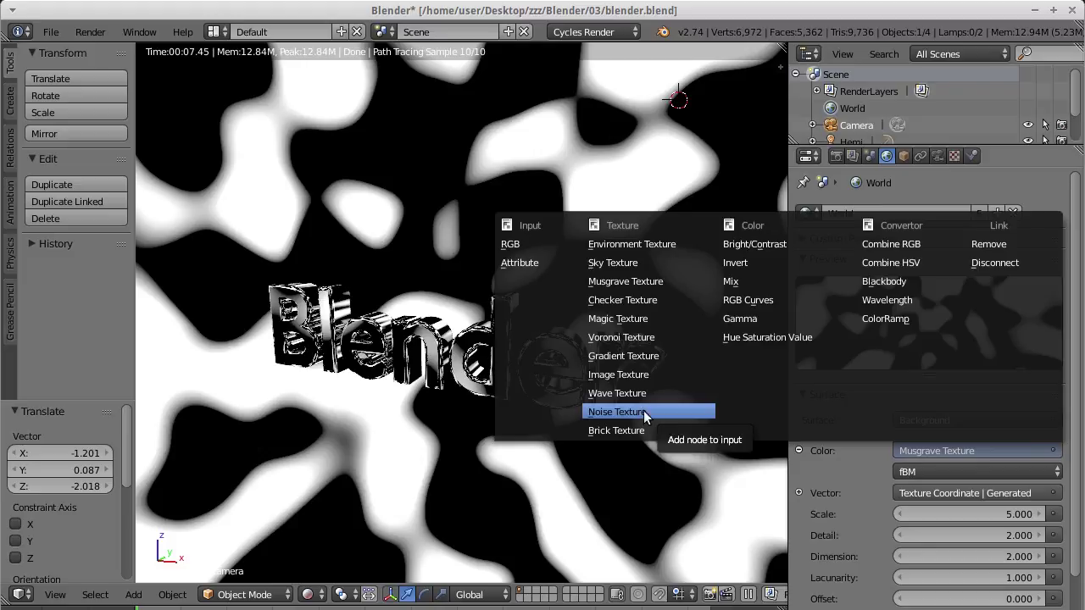
# Step: Swap the world colour to a Gradient Texture and display its texture mapping settings
pyautogui.click(646, 356)
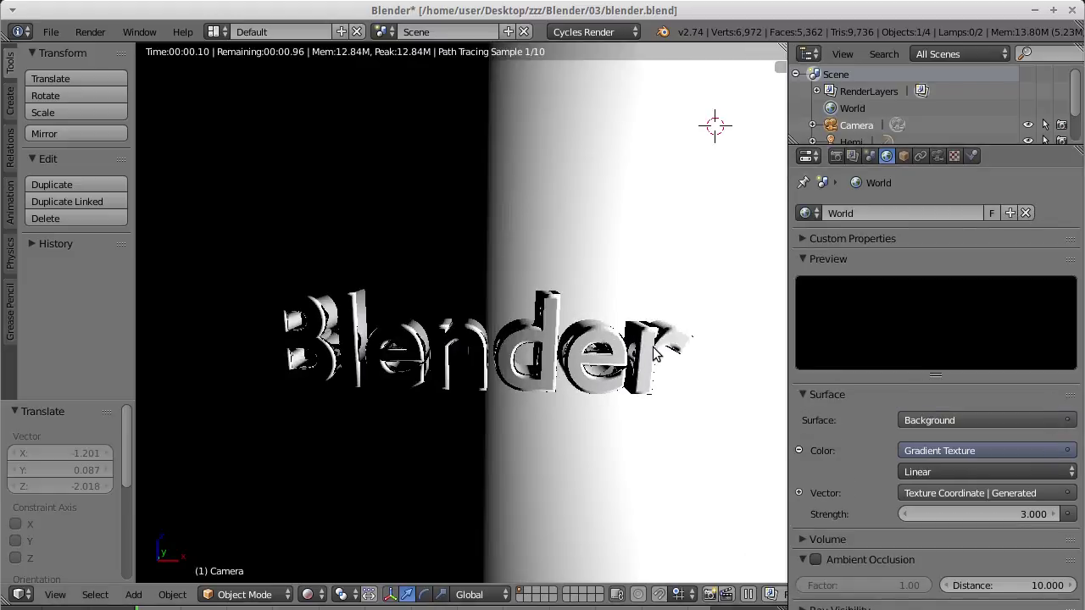
pyautogui.moveTo(657, 354); pyautogui.dragTo(548, 343, button='middle')
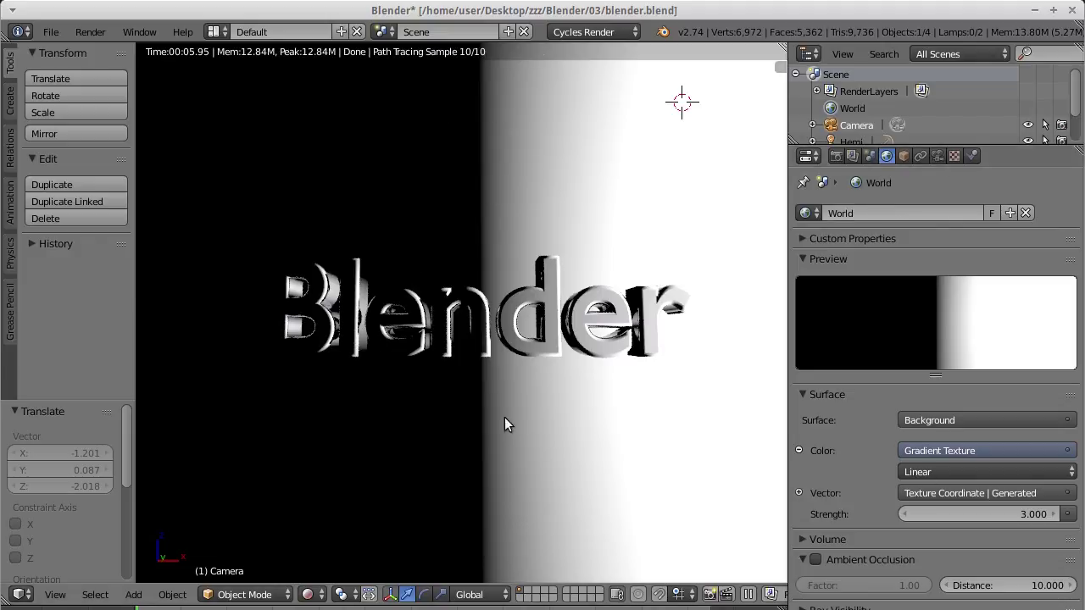
pyautogui.rightClick(562, 400)
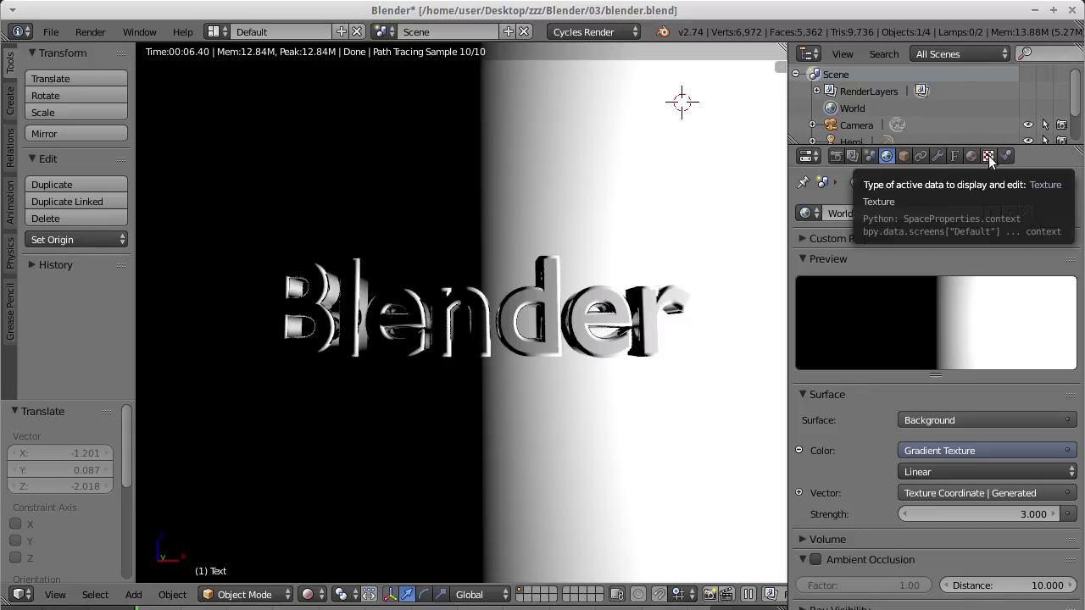
pyautogui.click(987, 155)
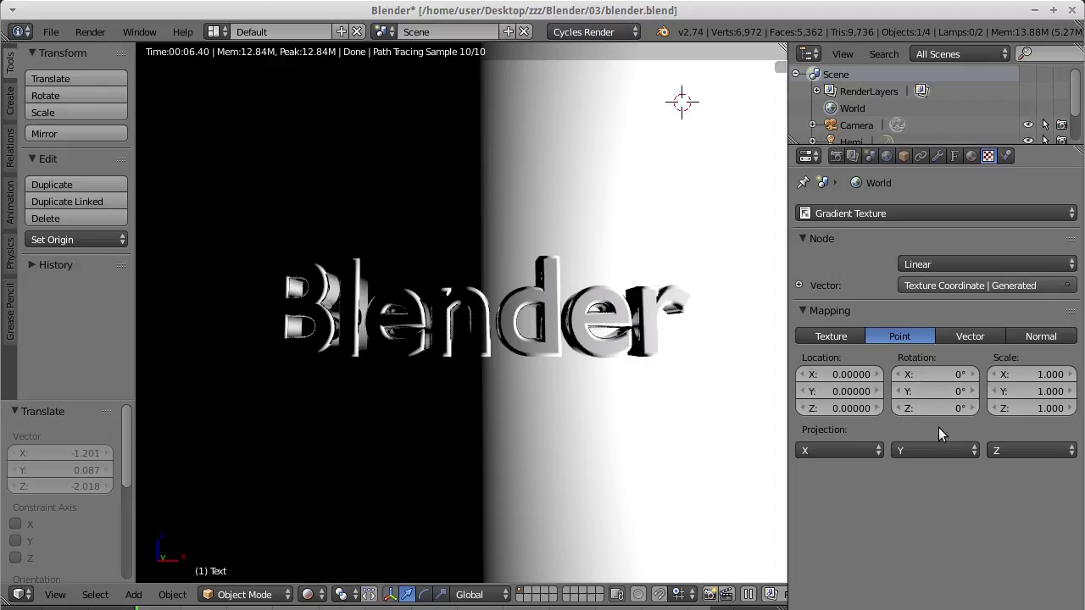
# Step: Set the gradient mapping rotation to X 0° and Y 90°, then orbit to check the vertical fade
pyautogui.click(925, 375)
pyautogui.write('90')
pyautogui.press('Return')
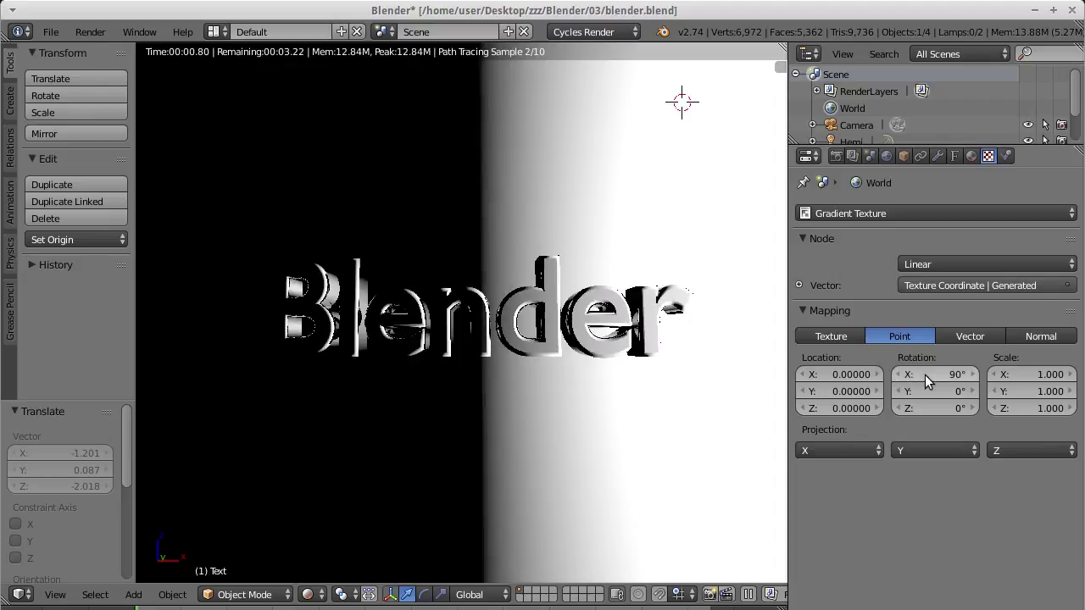
pyautogui.click(925, 374)
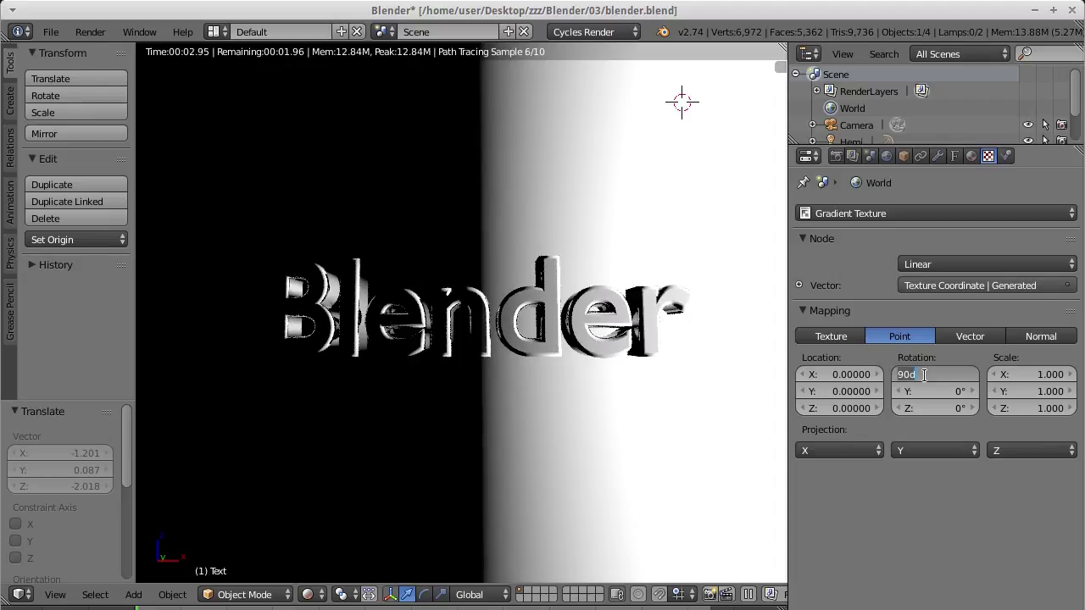
pyautogui.write('0')
pyautogui.press('Return')
pyautogui.click(933, 390)
pyautogui.write('90')
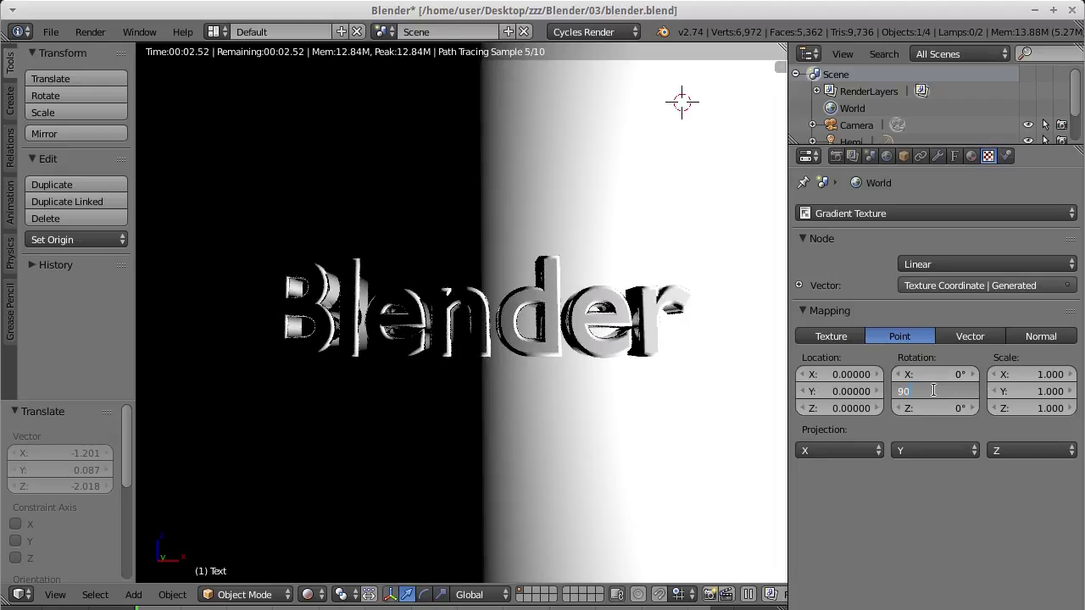
pyautogui.press('Return')
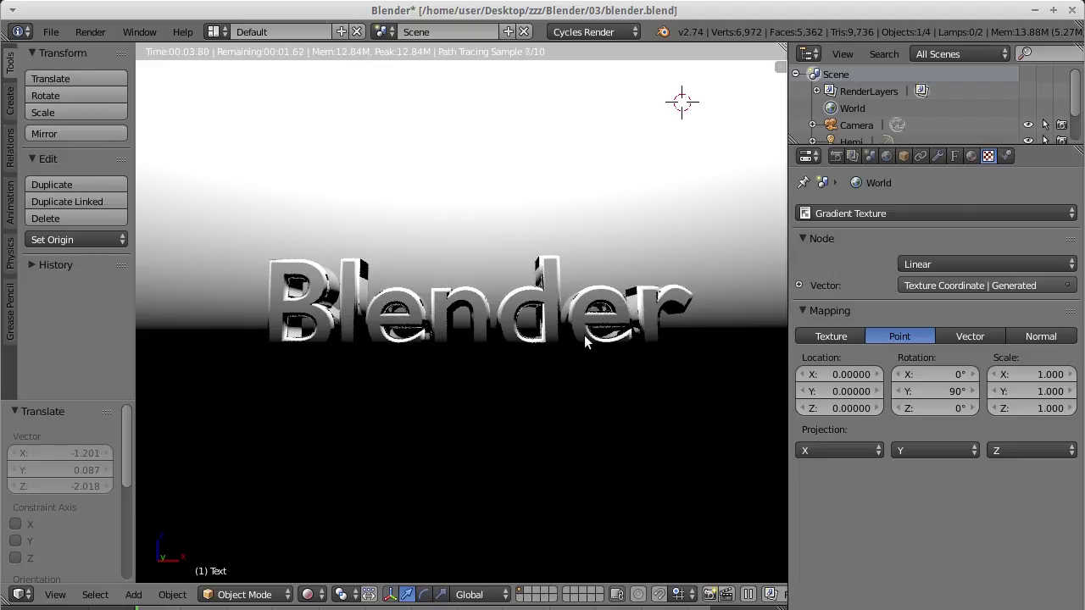
pyautogui.rightClick(539, 336)
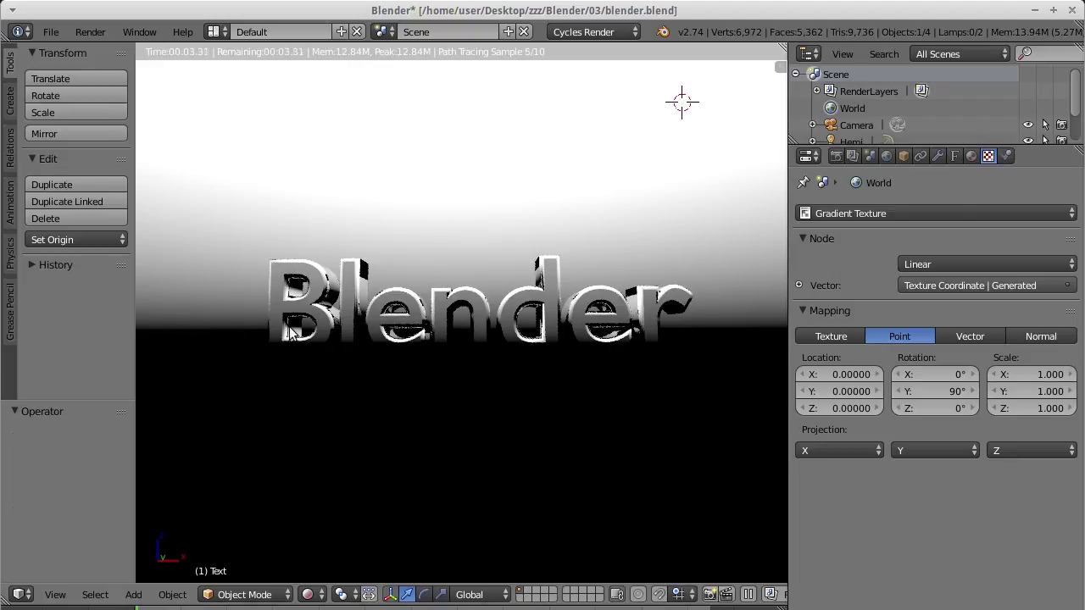
pyautogui.moveTo(387, 353)
pyautogui.mouseDown(button='middle')
pyautogui.moveTo(396, 387)
pyautogui.moveTo(438, 339)
pyautogui.mouseUp(button='middle')
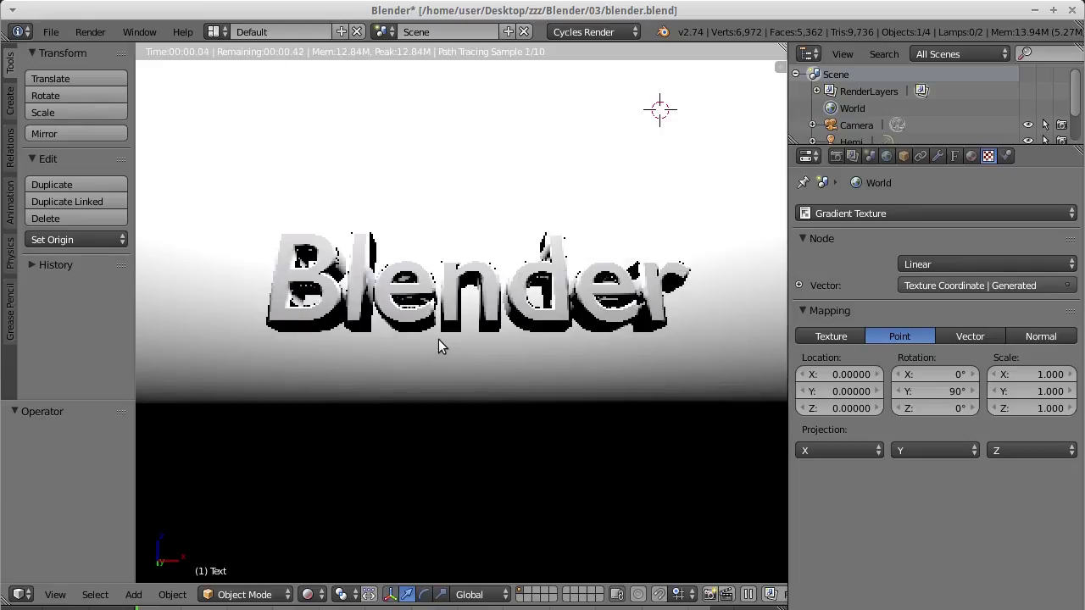
pyautogui.moveTo(466, 329)
pyautogui.mouseDown(button='middle')
pyautogui.moveTo(456, 362)
pyautogui.moveTo(432, 354)
pyautogui.mouseUp(button='middle')
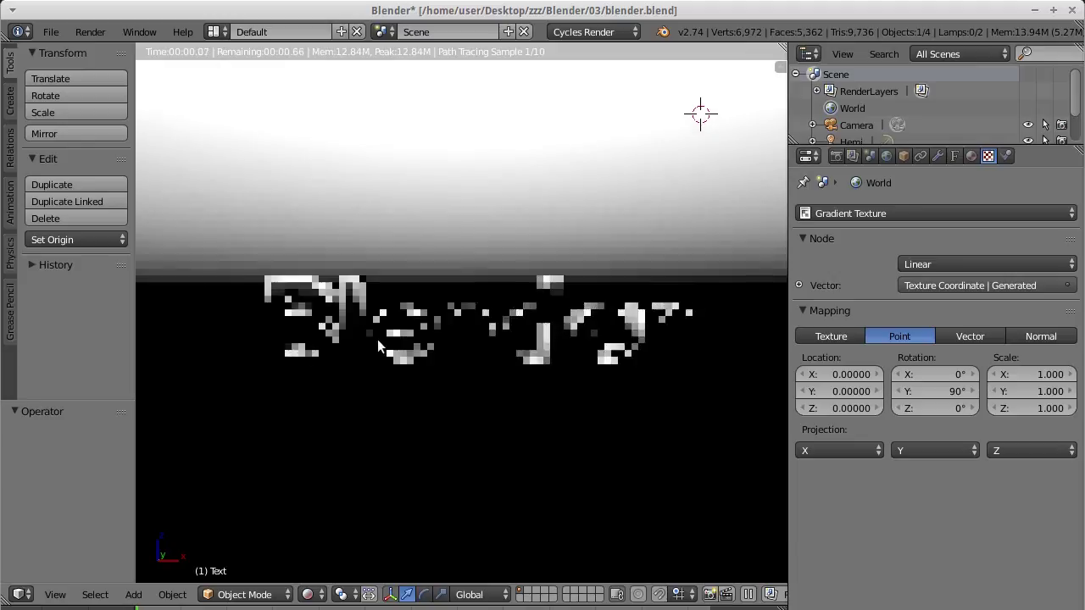
# Step: Try gradient Location X values of 1, 0.5 and 0 in the Mapping panel
pyautogui.click(830, 373)
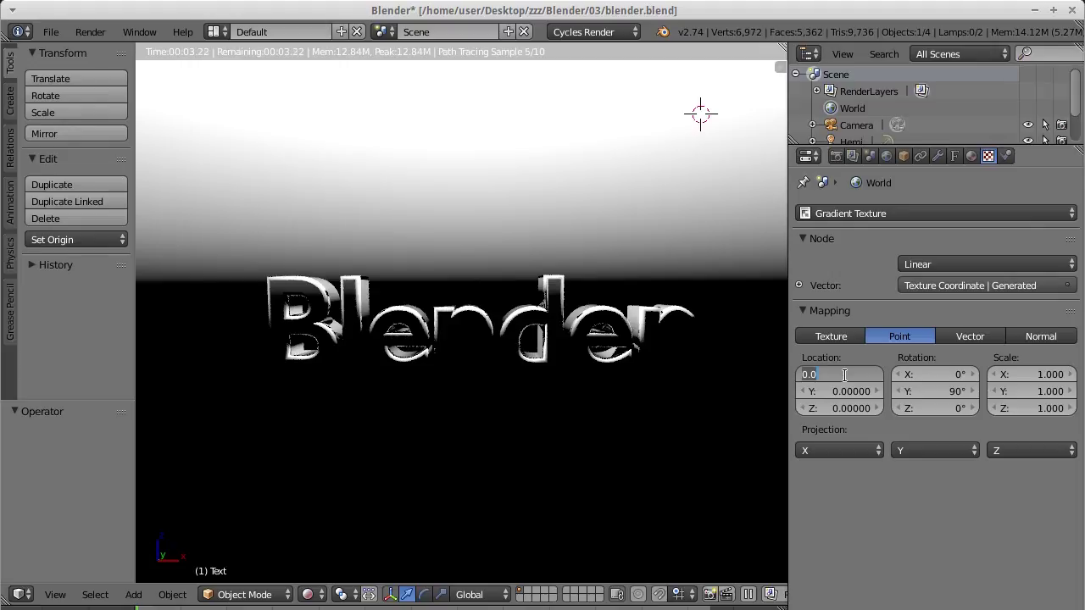
pyautogui.write('1')
pyautogui.press('Return')
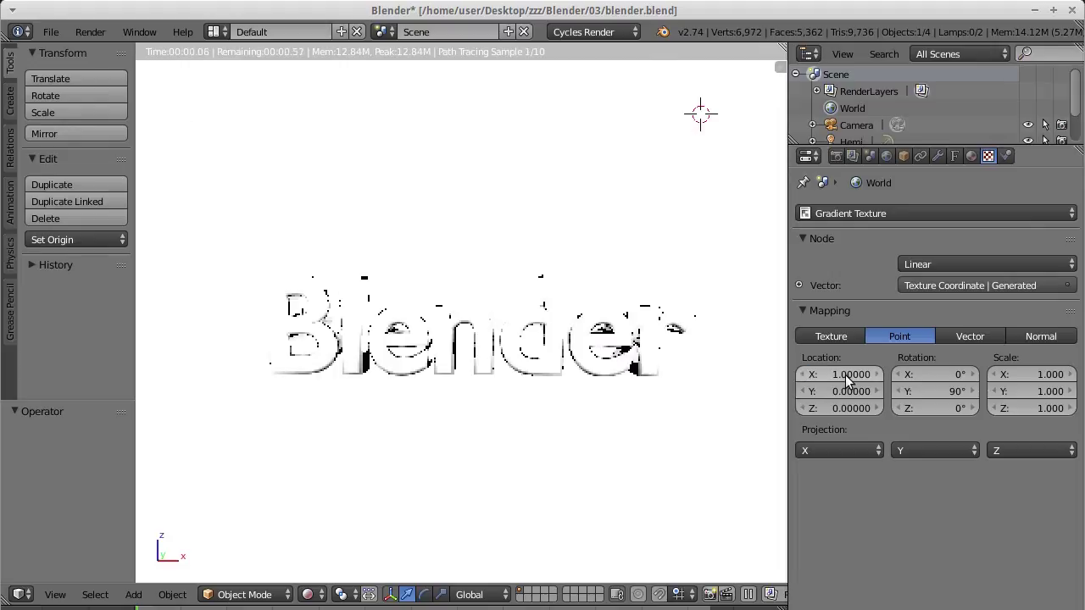
pyautogui.moveTo(845, 375); pyautogui.dragTo(839, 378)
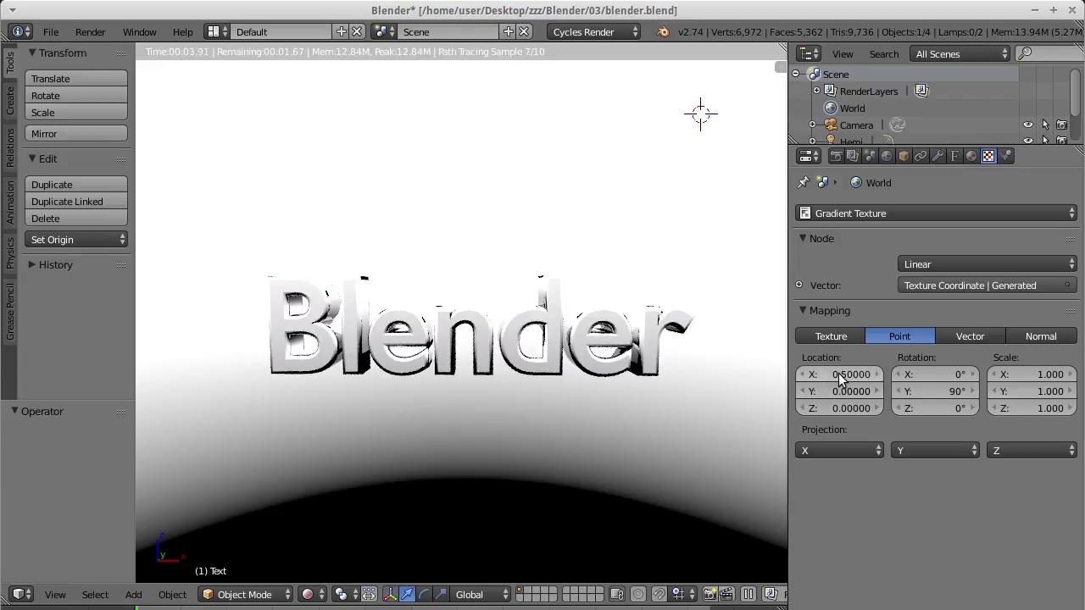
pyautogui.click(839, 375)
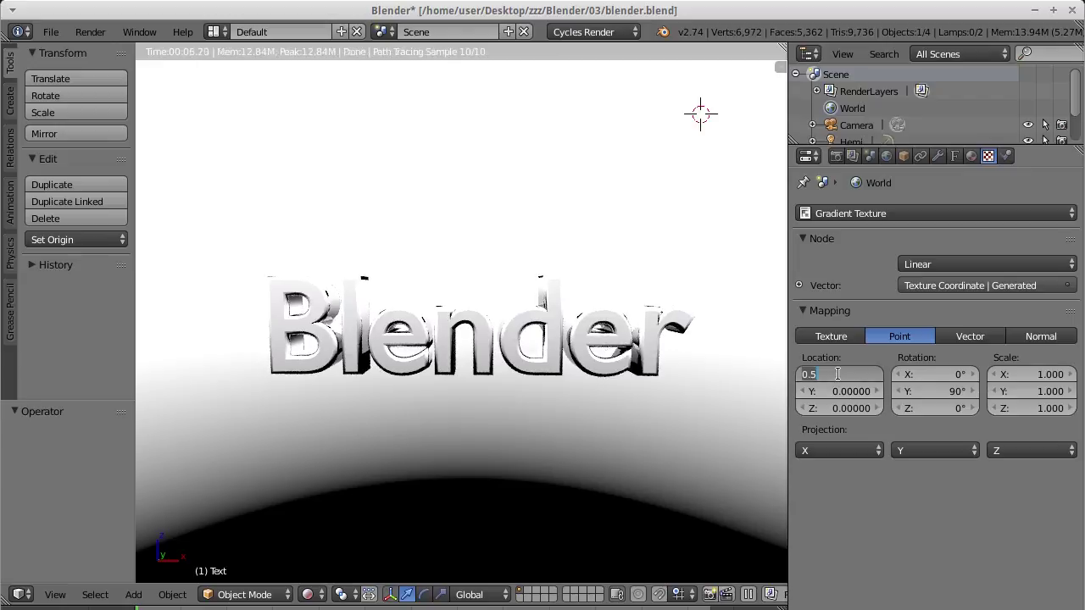
pyautogui.write('0000')
pyautogui.press('Return')
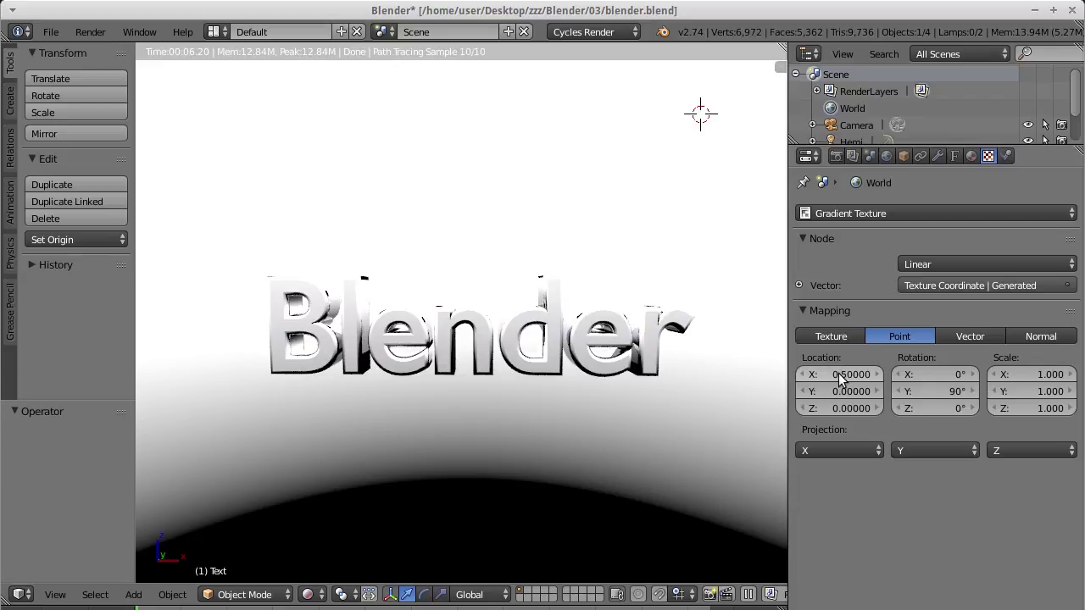
# Step: Set the gradient's Location X to 0.2 and briefly orbit the view around the text
pyautogui.click(839, 380)
pyautogui.write('0.2')
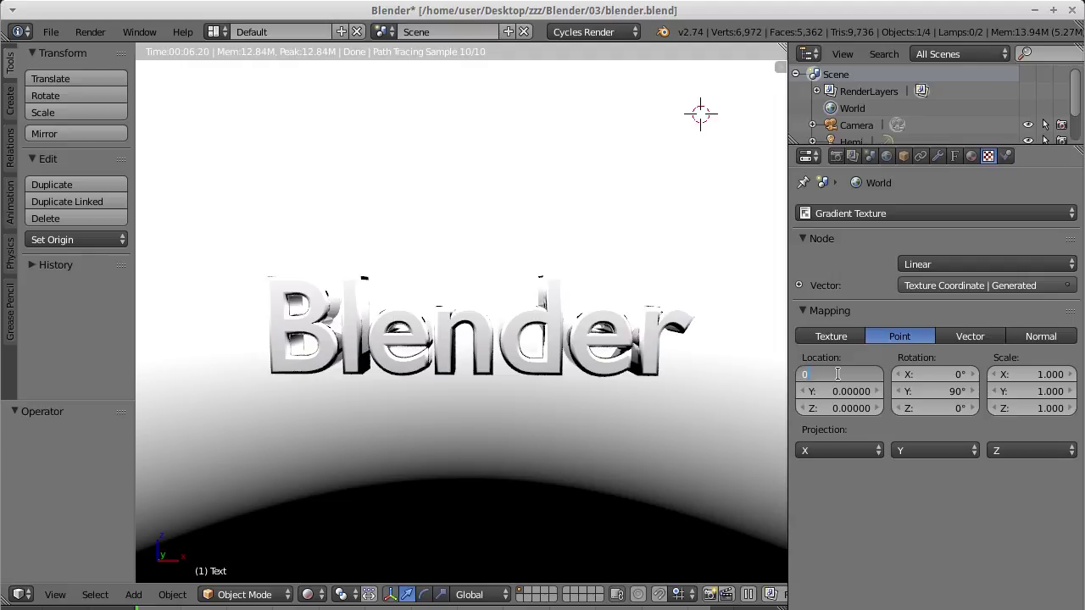
pyautogui.press('Return')
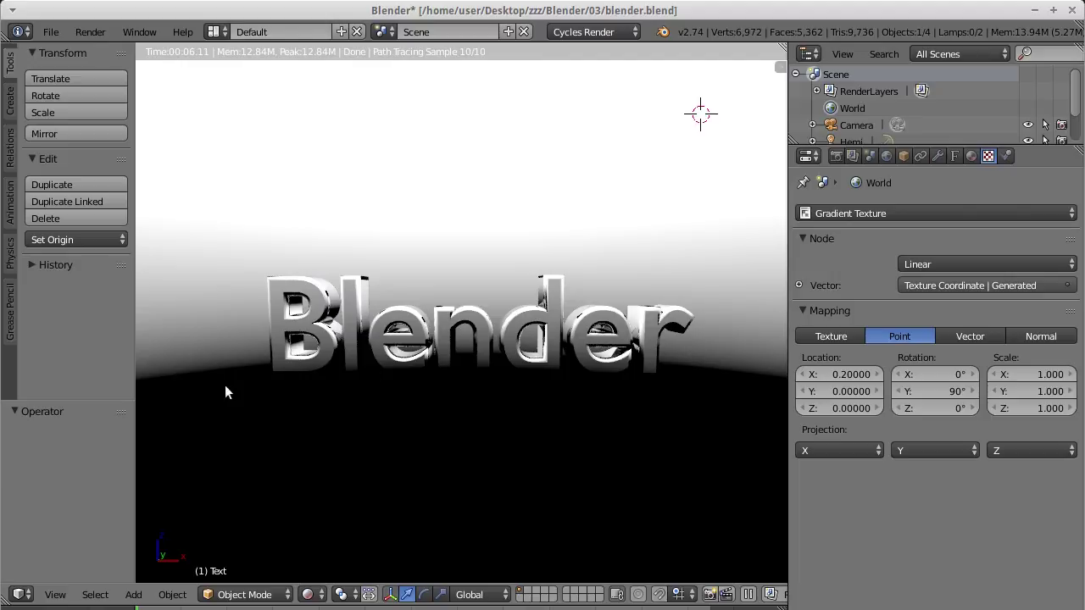
pyautogui.moveTo(584, 316)
pyautogui.mouseDown(button='middle')
pyautogui.moveTo(683, 325)
pyautogui.moveTo(637, 333)
pyautogui.moveTo(717, 372)
pyautogui.moveTo(624, 301)
pyautogui.moveTo(536, 333)
pyautogui.moveTo(459, 281)
pyautogui.moveTo(670, 246)
pyautogui.mouseUp(button='middle')
pyautogui.hotkey('ctrl', 'z')
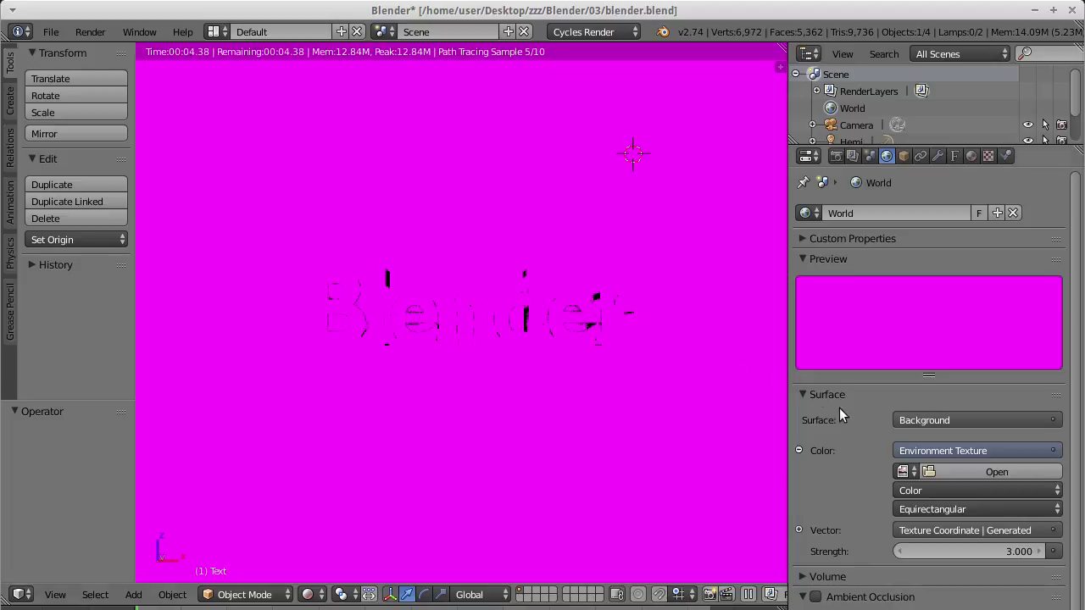
# Step: Load the sky photo .jpg from the 04 folder into the Environment Texture
pyautogui.click(949, 472)
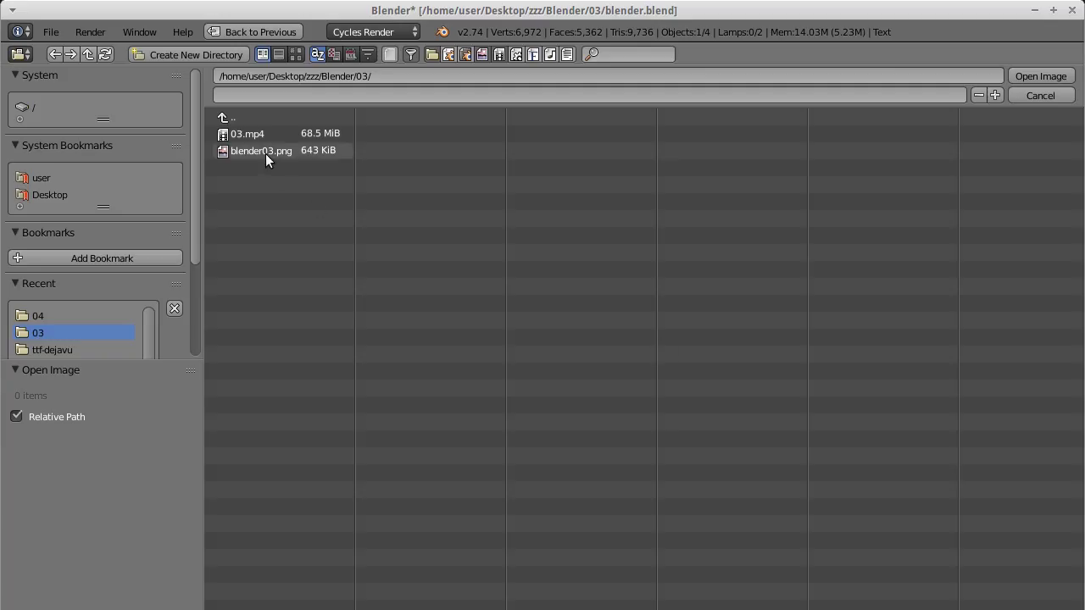
pyautogui.click(239, 118)
pyautogui.click(234, 183)
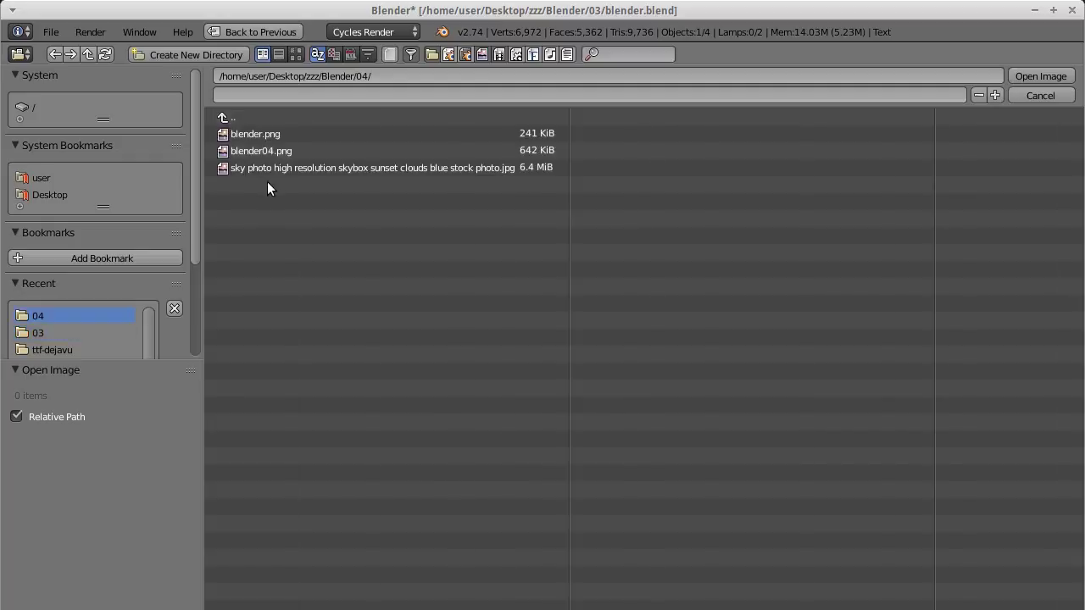
pyautogui.click(270, 167)
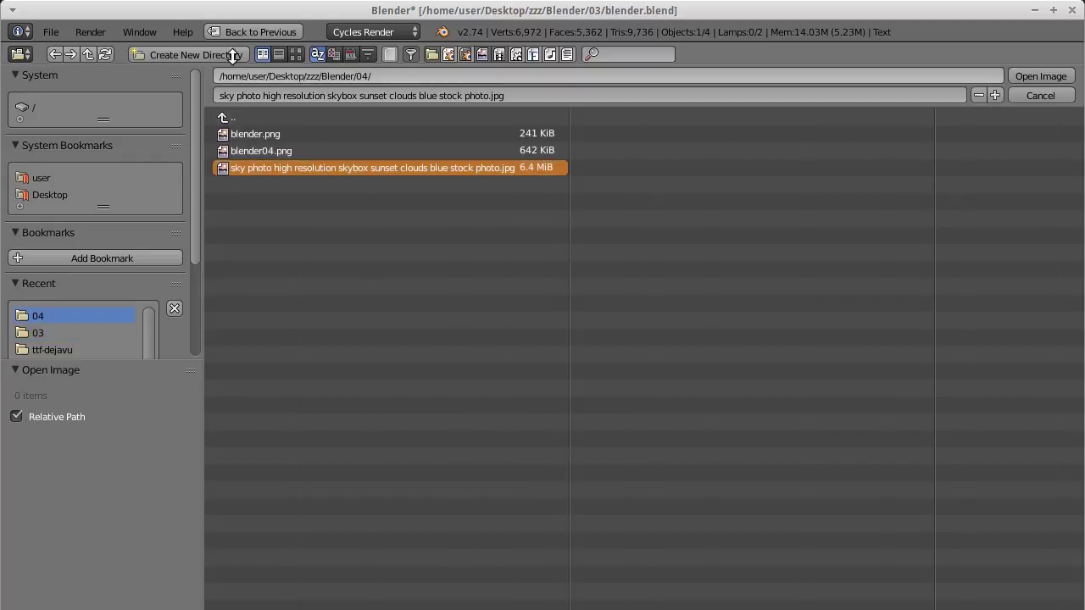
pyautogui.click(1019, 76)
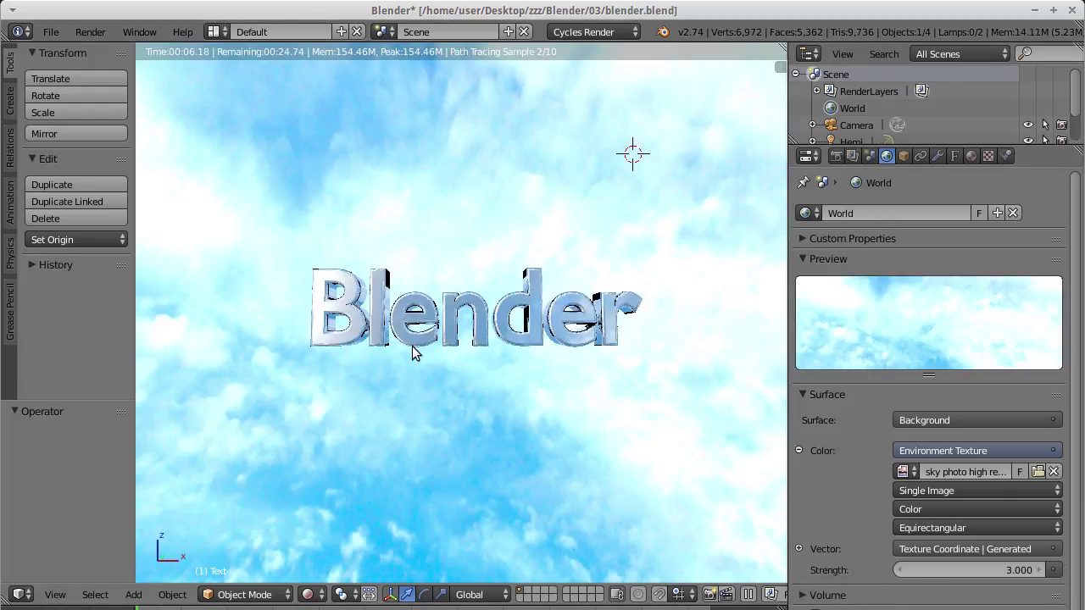
pyautogui.moveTo(504, 380)
pyautogui.mouseDown(button='middle')
pyautogui.moveTo(518, 416)
pyautogui.moveTo(561, 448)
pyautogui.moveTo(653, 457)
pyautogui.moveTo(687, 444)
pyautogui.moveTo(424, 330)
pyautogui.moveTo(528, 389)
pyautogui.moveTo(569, 439)
pyautogui.moveTo(560, 427)
pyautogui.mouseUp(button='middle')
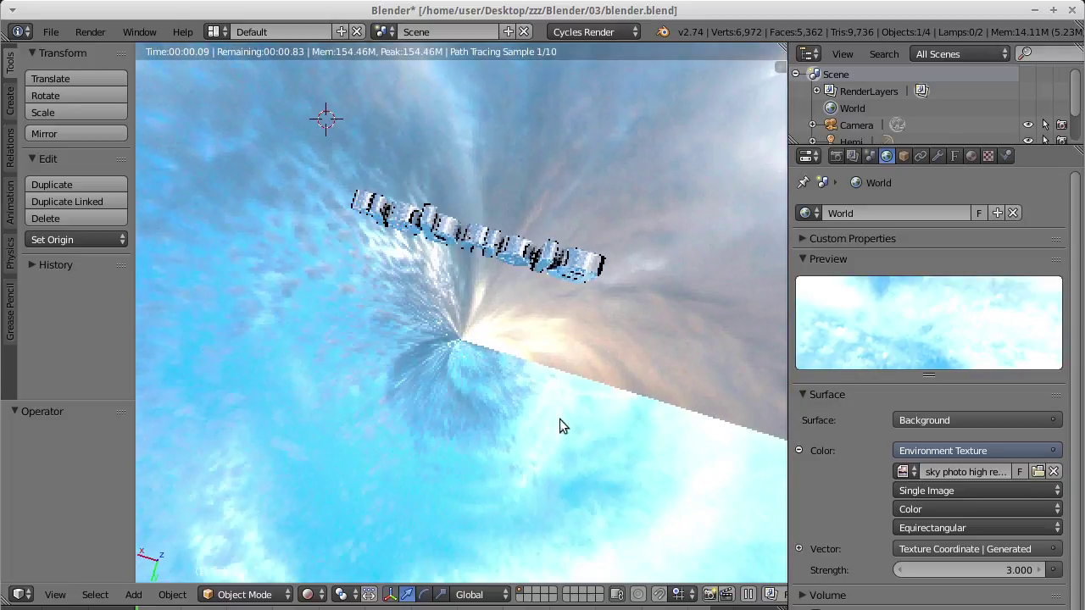
pyautogui.moveTo(513, 361)
pyautogui.mouseDown(button='middle')
pyautogui.moveTo(581, 322)
pyautogui.moveTo(564, 345)
pyautogui.moveTo(540, 235)
pyautogui.moveTo(584, 228)
pyautogui.mouseUp(button='middle')
pyautogui.moveTo(576, 266)
pyautogui.mouseDown(button='middle')
pyautogui.moveTo(512, 267)
pyautogui.moveTo(578, 266)
pyautogui.mouseUp(button='middle')
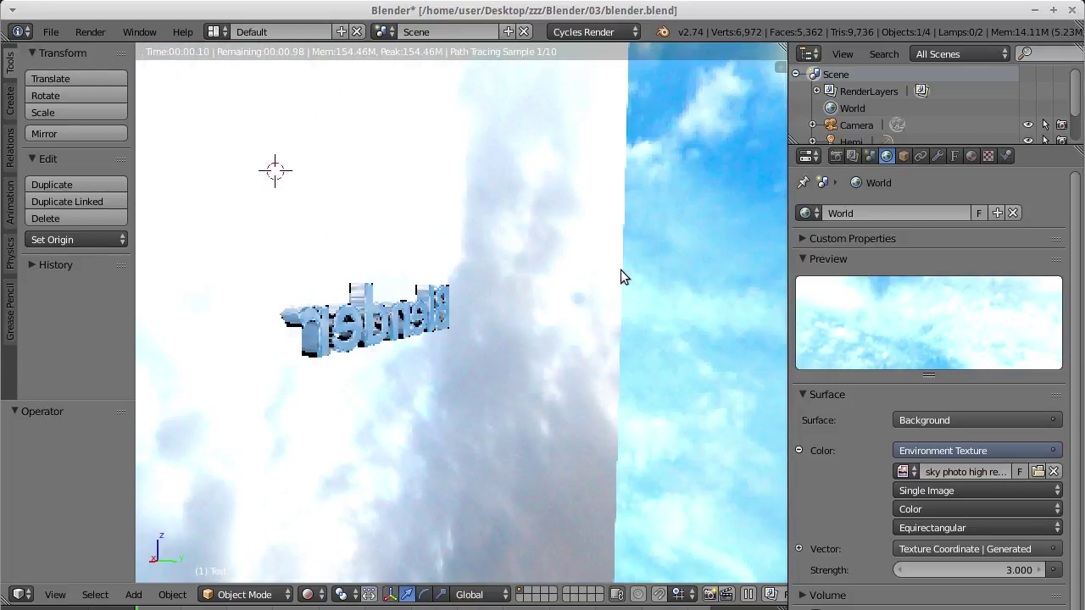
pyautogui.moveTo(544, 266)
pyautogui.mouseDown(button='middle')
pyautogui.moveTo(572, 202)
pyautogui.moveTo(524, 128)
pyautogui.mouseUp(button='middle')
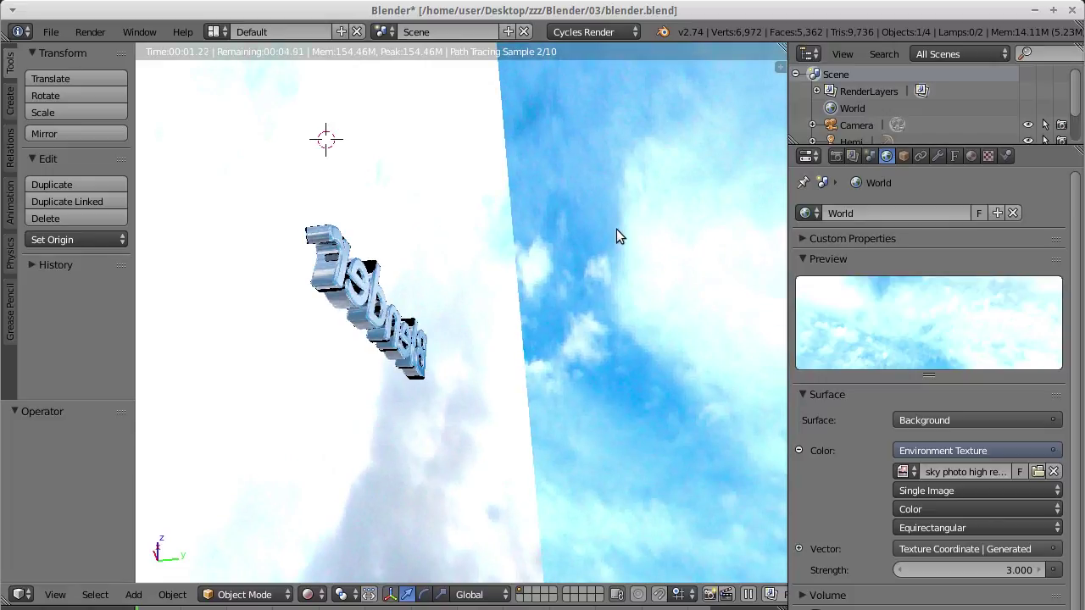
pyautogui.moveTo(460, 268); pyautogui.dragTo(507, 301, button='middle')
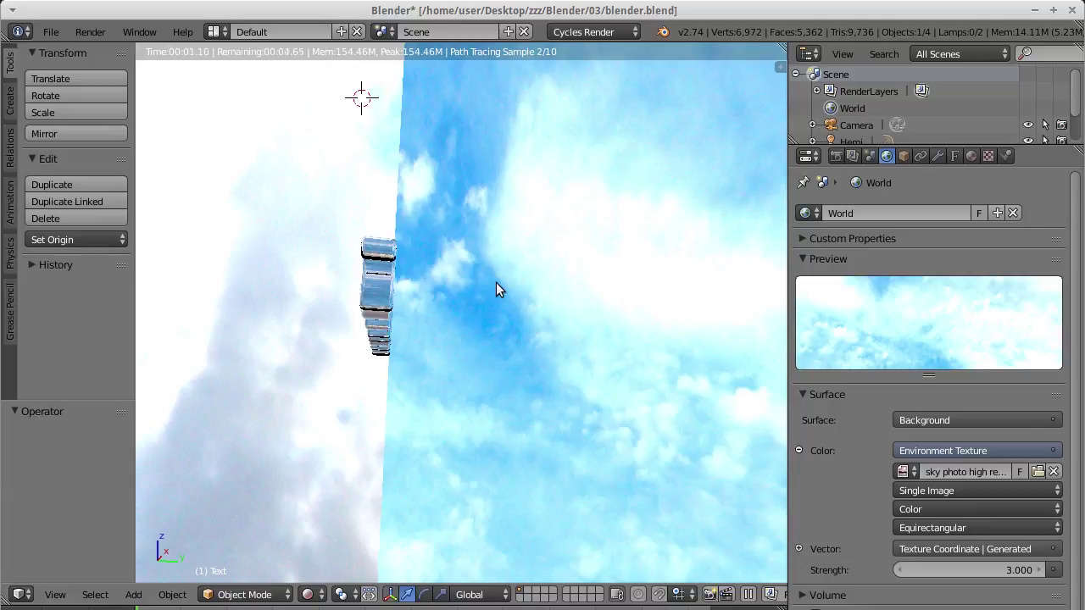
pyautogui.moveTo(310, 235); pyautogui.dragTo(529, 115, button='middle')
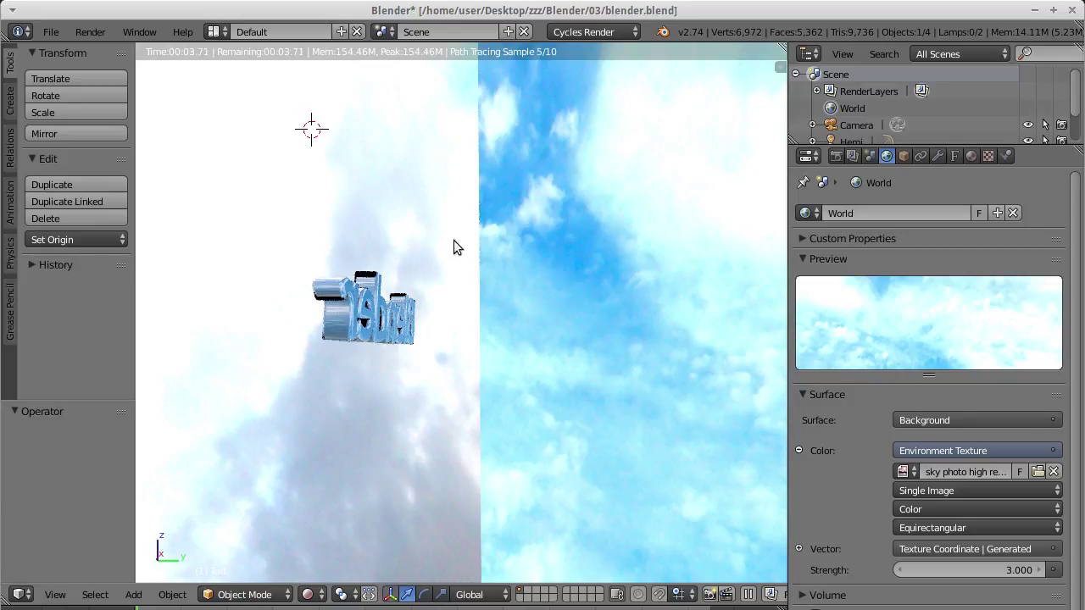
pyautogui.moveTo(430, 235)
pyautogui.mouseDown(button='middle')
pyautogui.moveTo(484, 242)
pyautogui.moveTo(436, 245)
pyautogui.moveTo(390, 218)
pyautogui.mouseUp(button='middle')
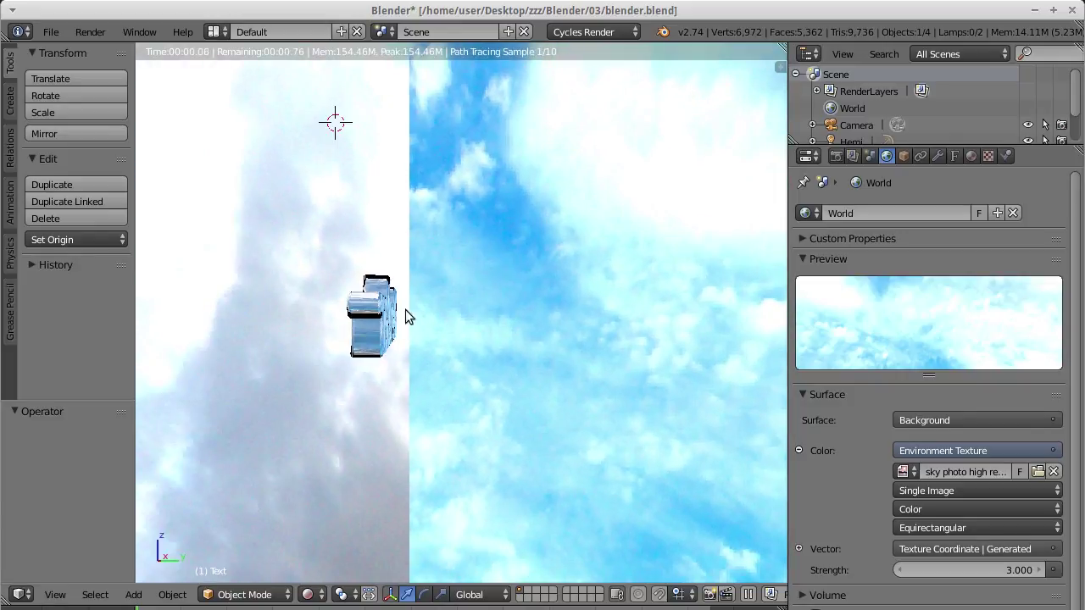
pyautogui.moveTo(448, 311)
pyautogui.mouseDown(button='middle')
pyautogui.moveTo(566, 320)
pyautogui.moveTo(471, 378)
pyautogui.mouseUp(button='middle')
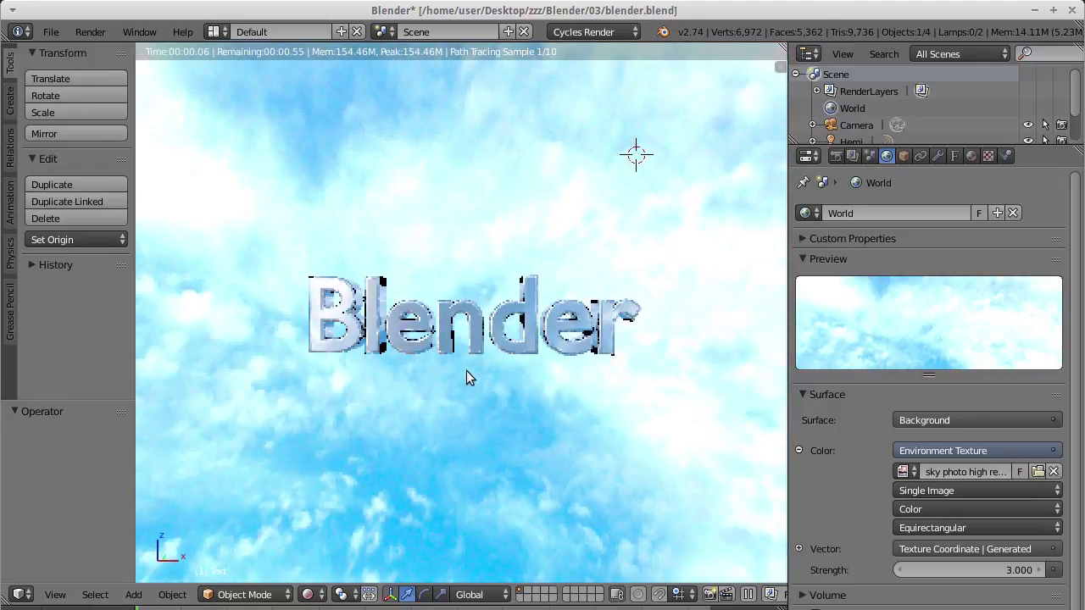
pyautogui.scroll(3, 488, 341)
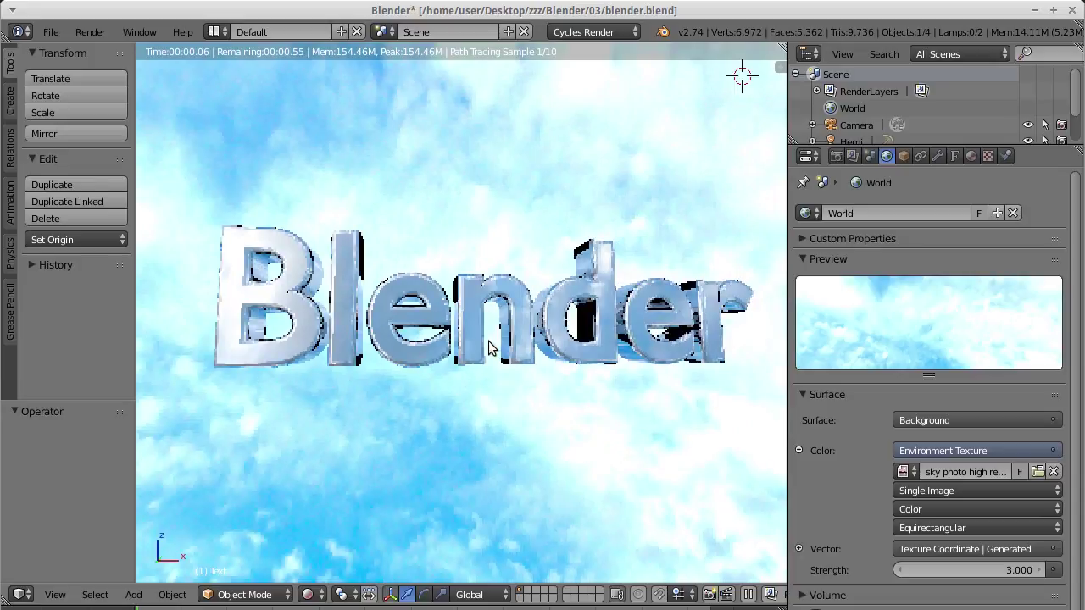
pyautogui.moveTo(518, 356)
pyautogui.mouseDown(button='middle')
pyautogui.moveTo(519, 366)
pyautogui.moveTo(357, 320)
pyautogui.moveTo(438, 96)
pyautogui.mouseUp(button='middle')
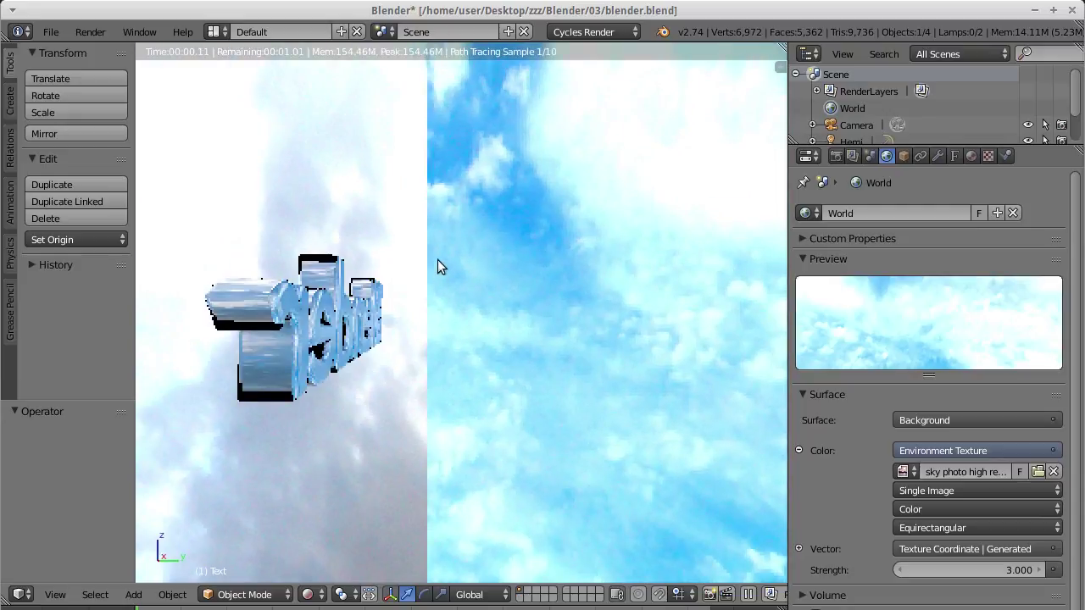
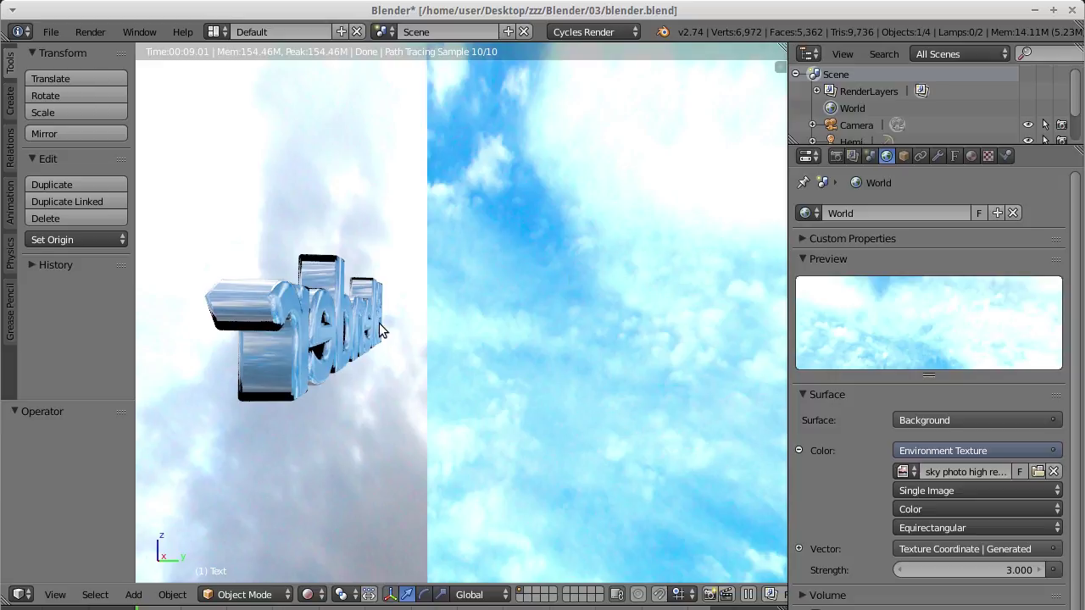
# Step: Snap to an exact front view of the 3D text and render the scene with F12
pyautogui.moveTo(379, 323); pyautogui.dragTo(406, 323, button='middle')
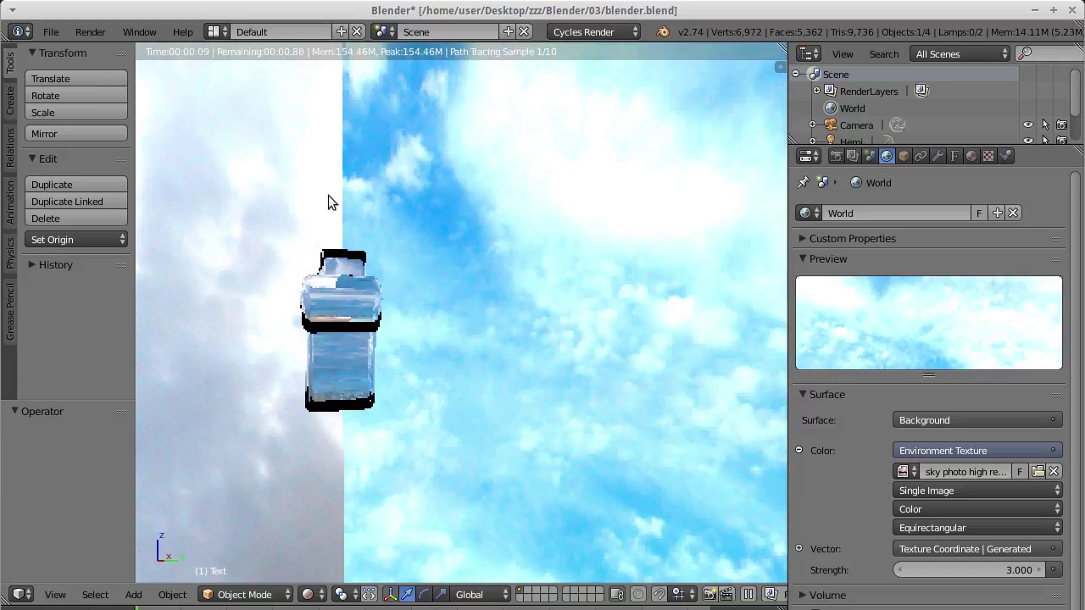
pyautogui.press('KP_1')
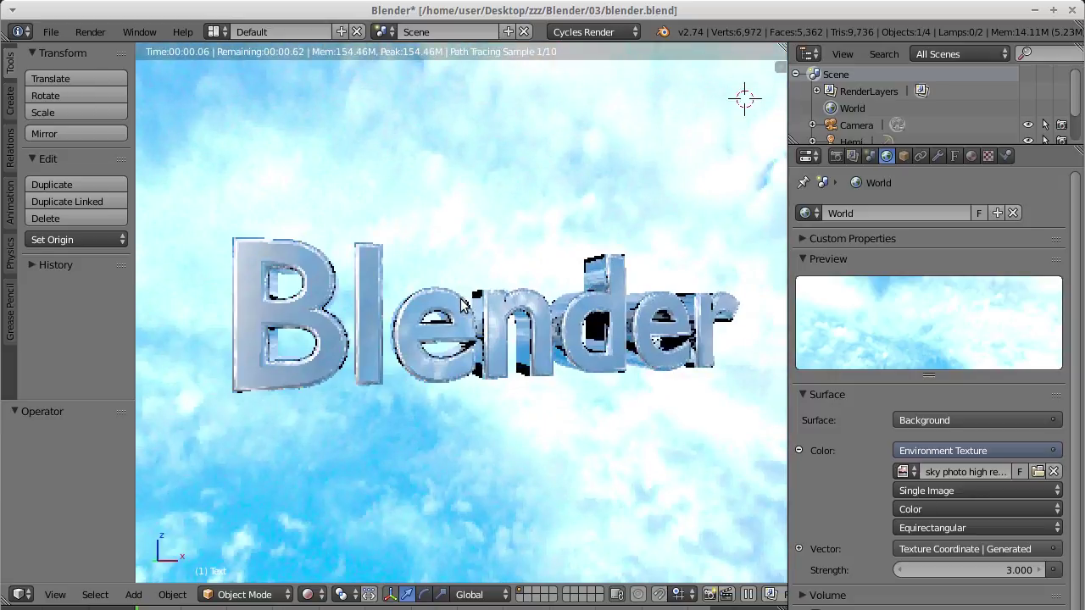
pyautogui.scroll(-3, 462, 305)
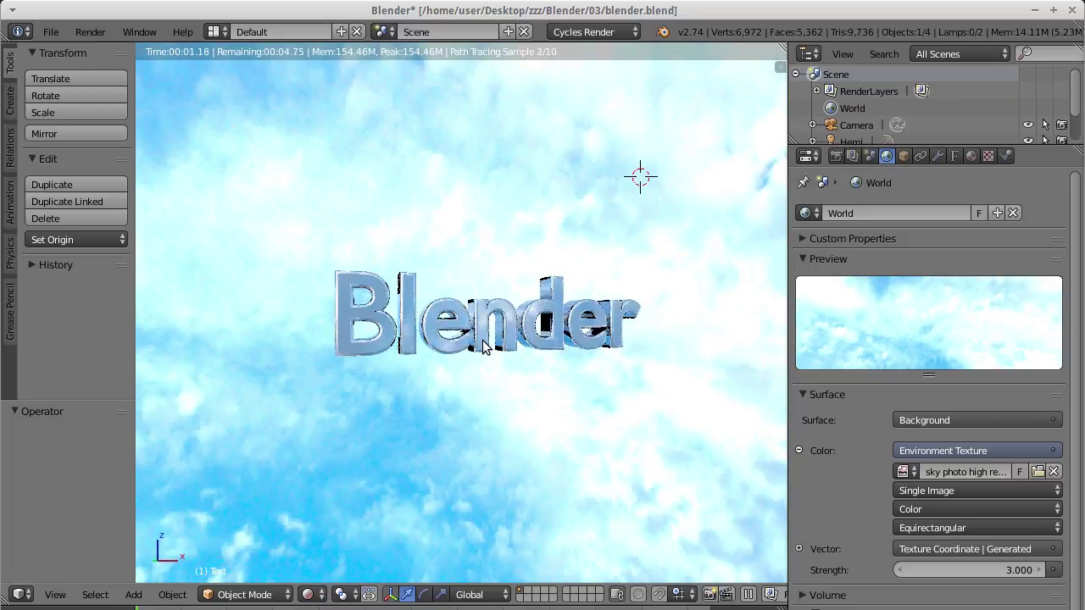
pyautogui.scroll(1, 480, 346)
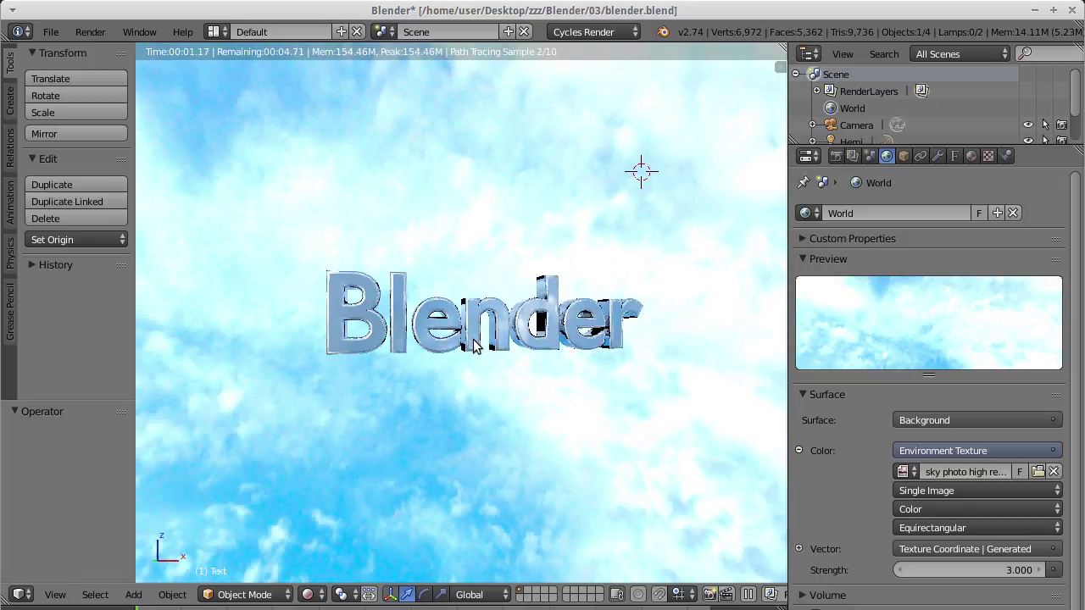
pyautogui.press('F12')
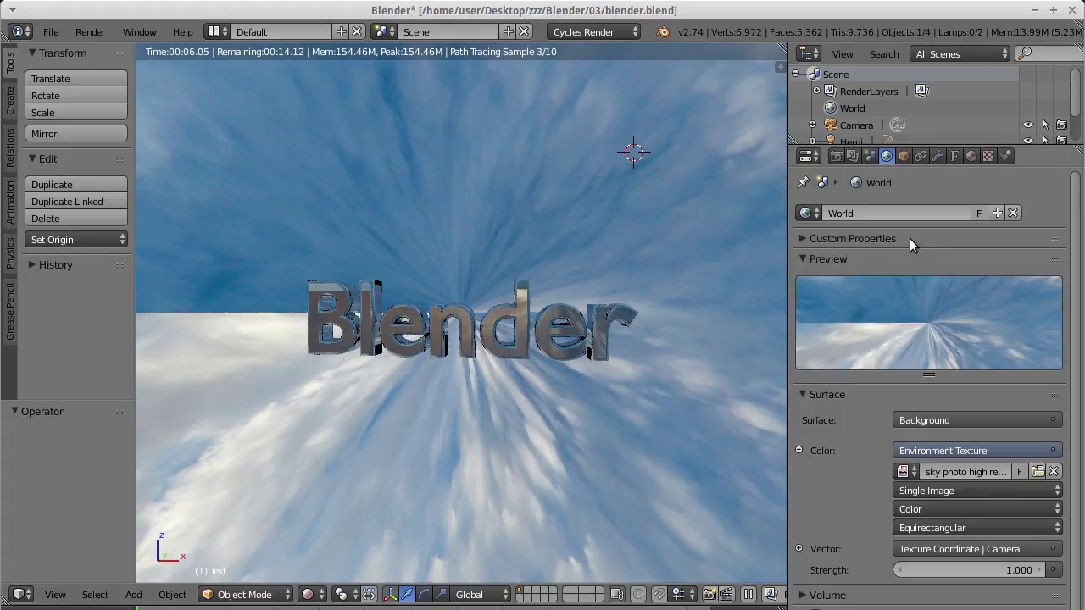
# Step: Switch the world texture's Vector input to Generated texture coordinates
pyautogui.click(988, 156)
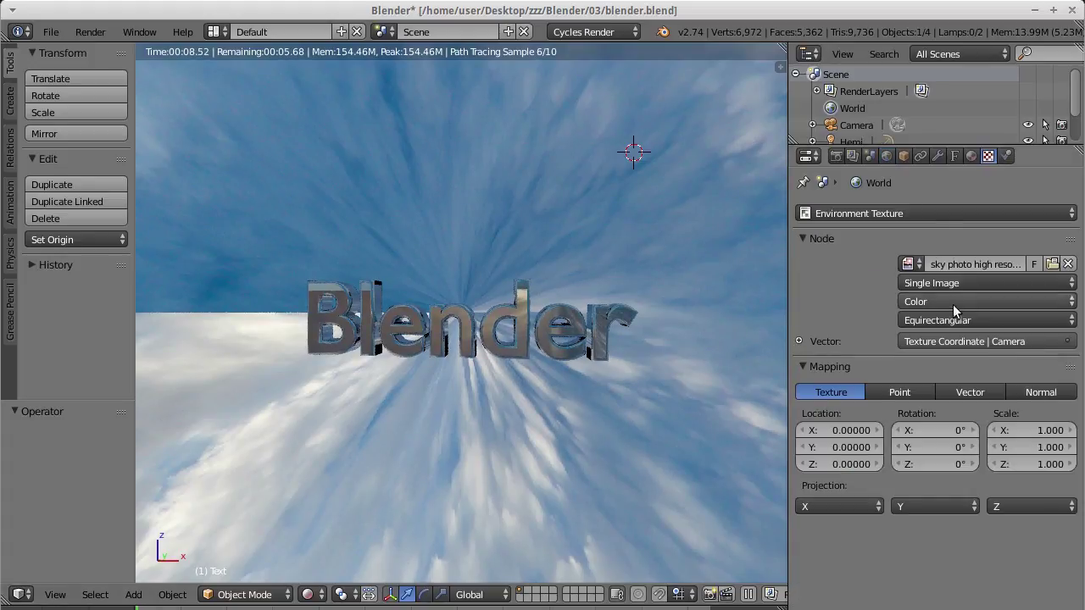
pyautogui.click(980, 338)
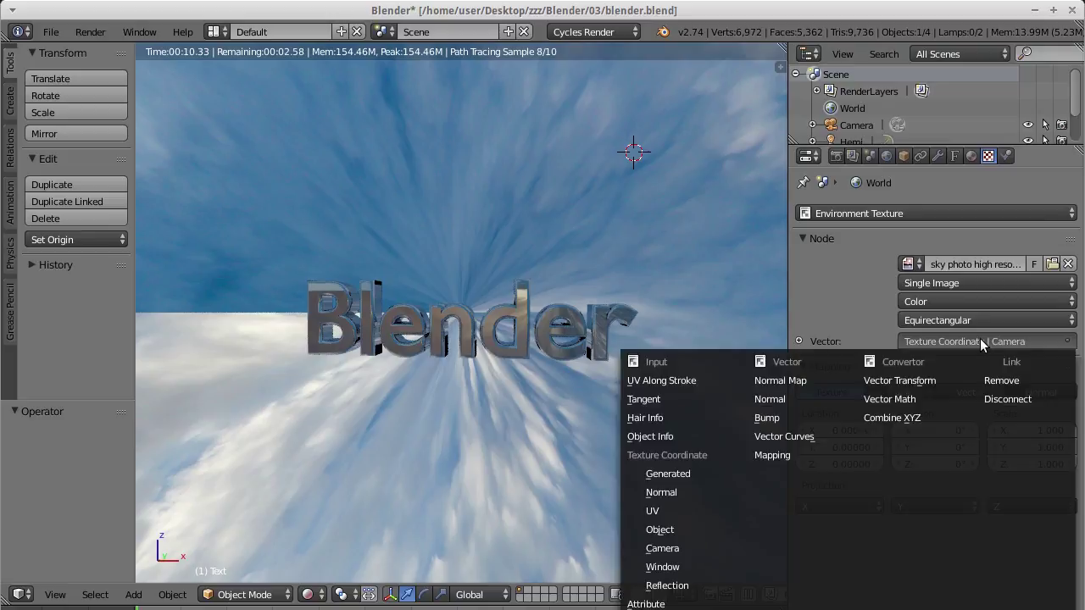
pyautogui.click(673, 471)
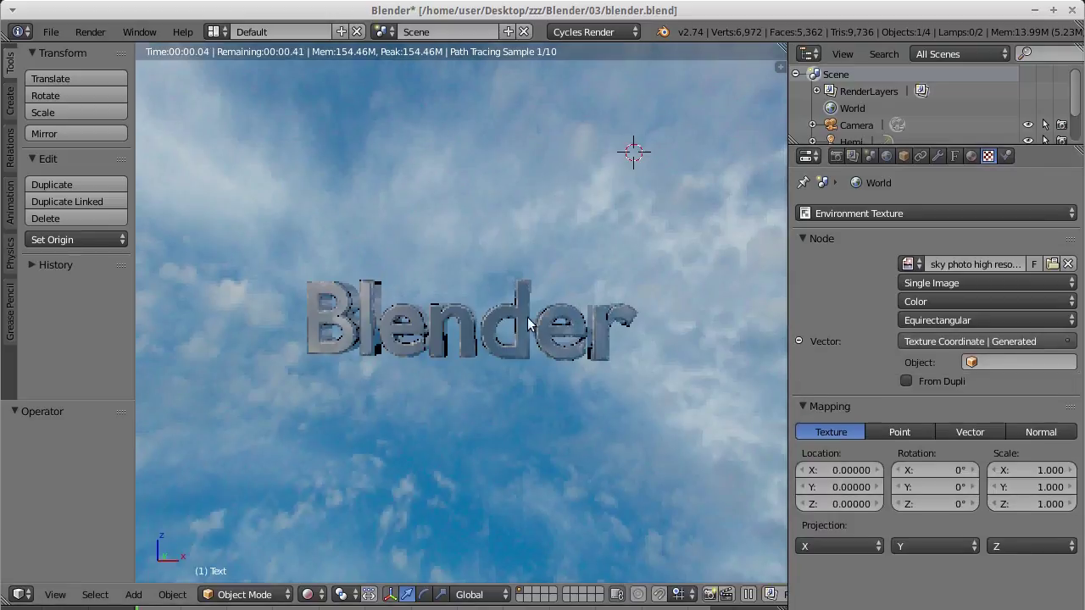
# Step: Orbit around the Blender text to inspect the undistorted sky from several angles
pyautogui.moveTo(501, 304)
pyautogui.mouseDown(button='middle')
pyautogui.moveTo(538, 368)
pyautogui.moveTo(629, 434)
pyautogui.moveTo(623, 449)
pyautogui.moveTo(496, 360)
pyautogui.moveTo(773, 219)
pyautogui.mouseUp(button='middle')
pyautogui.moveTo(491, 276)
pyautogui.mouseDown(button='middle')
pyautogui.moveTo(455, 261)
pyautogui.moveTo(393, 309)
pyautogui.moveTo(412, 245)
pyautogui.moveTo(477, 213)
pyautogui.moveTo(625, 189)
pyautogui.moveTo(443, 326)
pyautogui.moveTo(550, 253)
pyautogui.moveTo(611, 303)
pyautogui.moveTo(623, 381)
pyautogui.moveTo(520, 383)
pyautogui.moveTo(484, 477)
pyautogui.moveTo(521, 525)
pyautogui.moveTo(577, 438)
pyautogui.moveTo(451, 326)
pyautogui.moveTo(630, 329)
pyautogui.mouseUp(button='middle')
pyautogui.moveTo(417, 292)
pyautogui.mouseDown(button='middle')
pyautogui.moveTo(476, 210)
pyautogui.moveTo(508, 186)
pyautogui.mouseUp(button='middle')
pyautogui.moveTo(392, 238)
pyautogui.mouseDown(button='middle')
pyautogui.moveTo(368, 298)
pyautogui.moveTo(331, 302)
pyautogui.moveTo(487, 210)
pyautogui.mouseUp(button='middle')
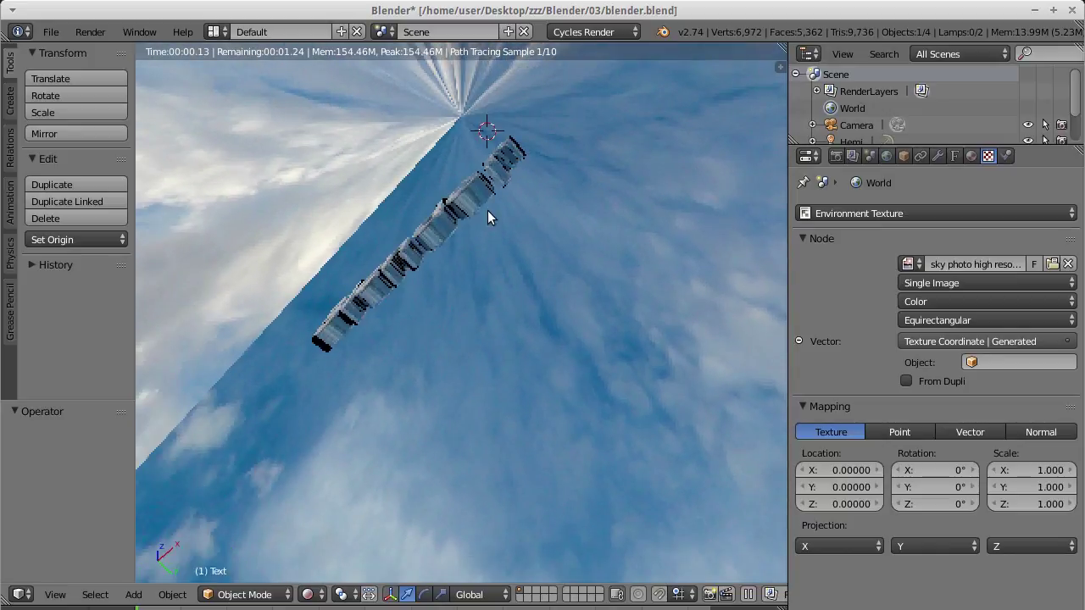
pyautogui.moveTo(461, 254)
pyautogui.mouseDown(button='middle')
pyautogui.moveTo(429, 281)
pyautogui.moveTo(341, 120)
pyautogui.moveTo(460, 176)
pyautogui.mouseUp(button='middle')
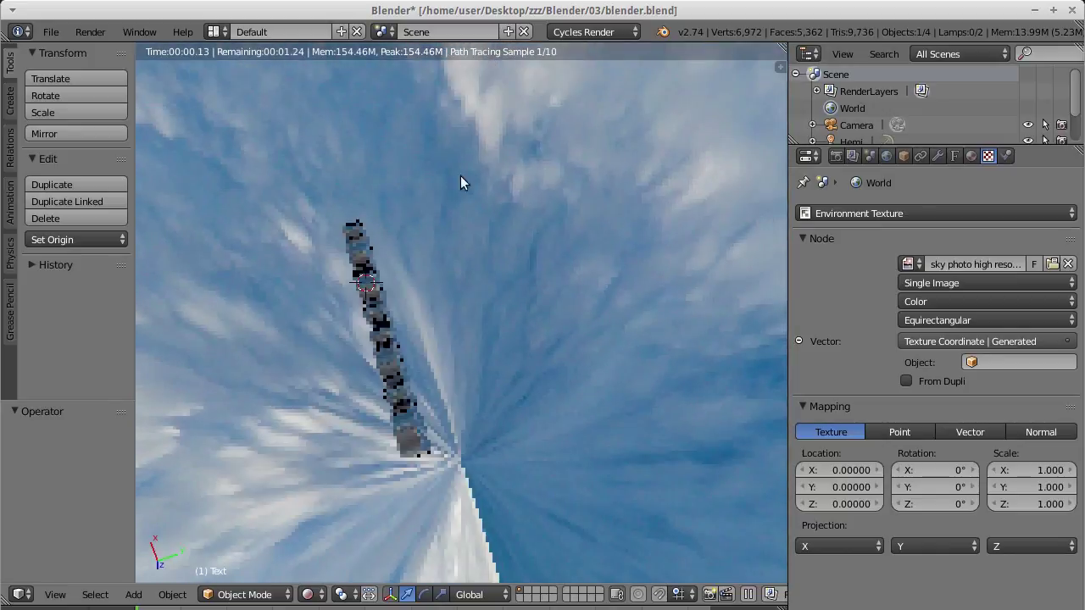
pyautogui.moveTo(480, 361)
pyautogui.mouseDown(button='middle')
pyautogui.moveTo(450, 378)
pyautogui.moveTo(452, 461)
pyautogui.moveTo(250, 329)
pyautogui.mouseUp(button='middle')
pyautogui.moveTo(465, 379)
pyautogui.mouseDown(button='middle')
pyautogui.moveTo(446, 495)
pyautogui.moveTo(552, 482)
pyautogui.moveTo(499, 401)
pyautogui.mouseUp(button='middle')
pyautogui.moveTo(422, 374)
pyautogui.mouseDown(button='middle')
pyautogui.moveTo(469, 370)
pyautogui.moveTo(494, 328)
pyautogui.moveTo(363, 331)
pyautogui.moveTo(406, 410)
pyautogui.moveTo(427, 382)
pyautogui.moveTo(624, 356)
pyautogui.mouseUp(button='middle')
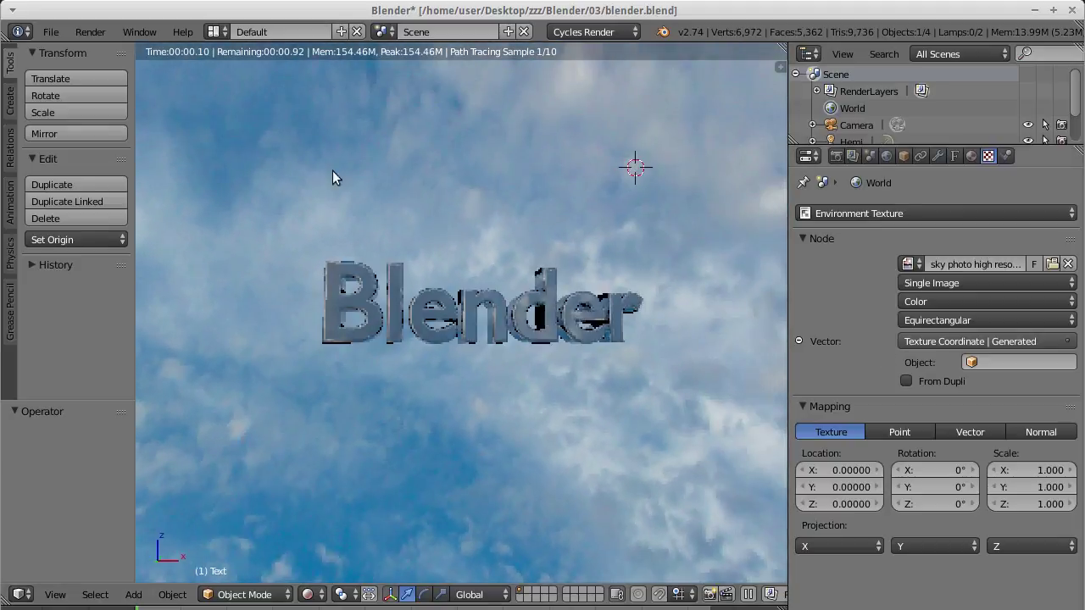
pyautogui.moveTo(402, 319)
pyautogui.mouseDown(button='middle')
pyautogui.moveTo(383, 311)
pyautogui.moveTo(543, 298)
pyautogui.mouseUp(button='middle')
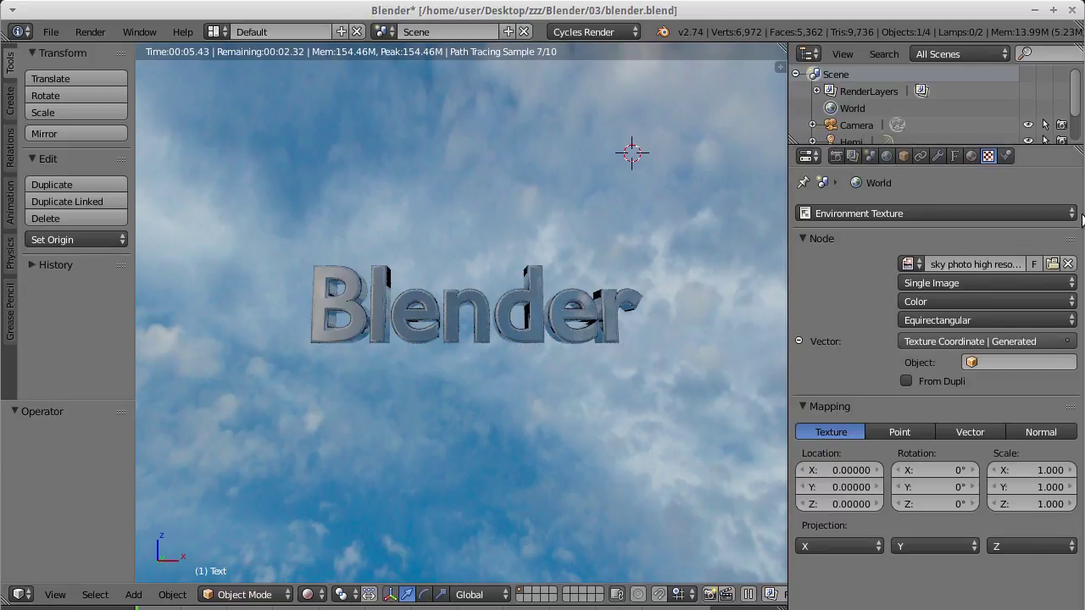
pyautogui.click(886, 157)
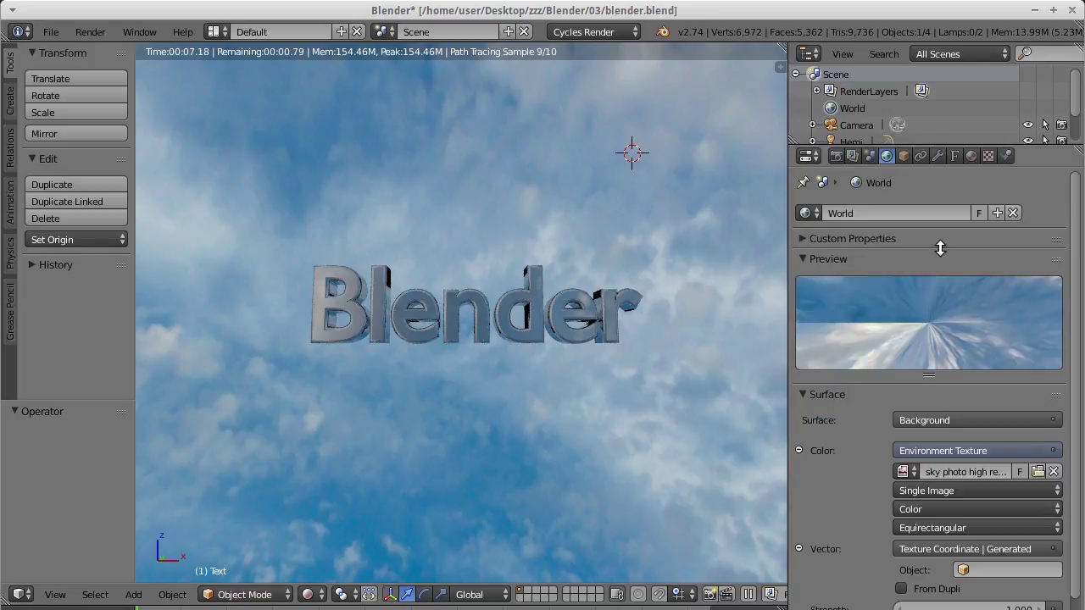
# Step: Add an Image Texture for the world Color and load the blue sky photo from folder 04
pyautogui.click(1053, 452)
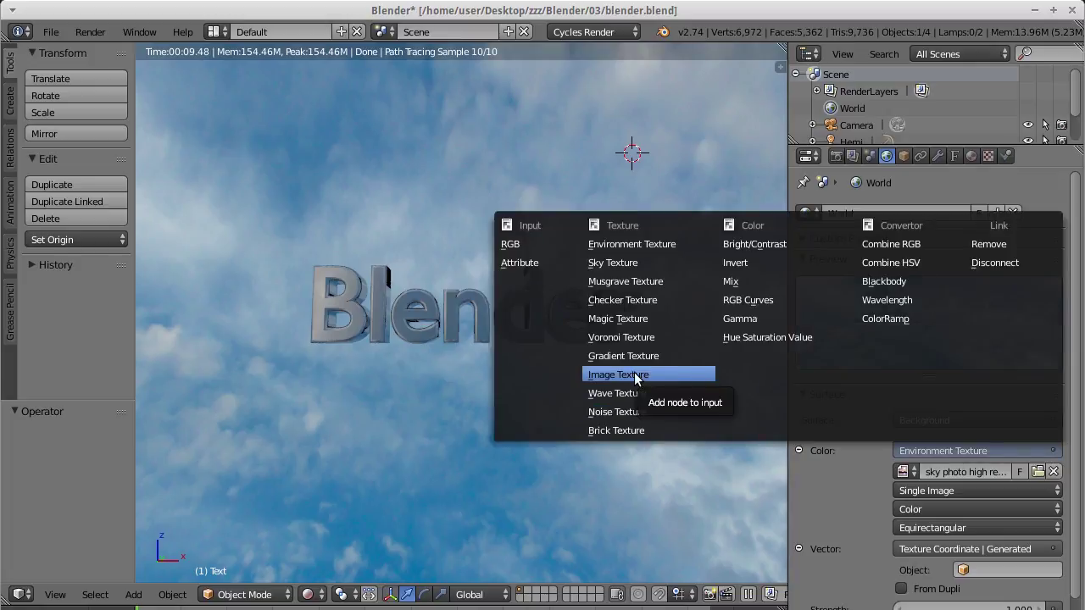
pyautogui.click(636, 377)
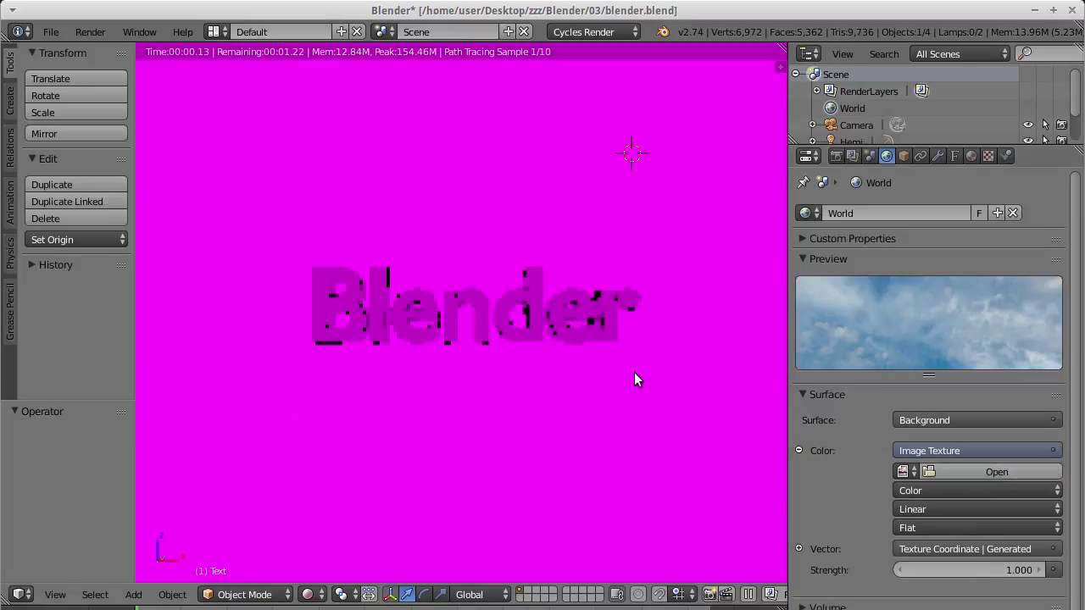
pyautogui.click(995, 474)
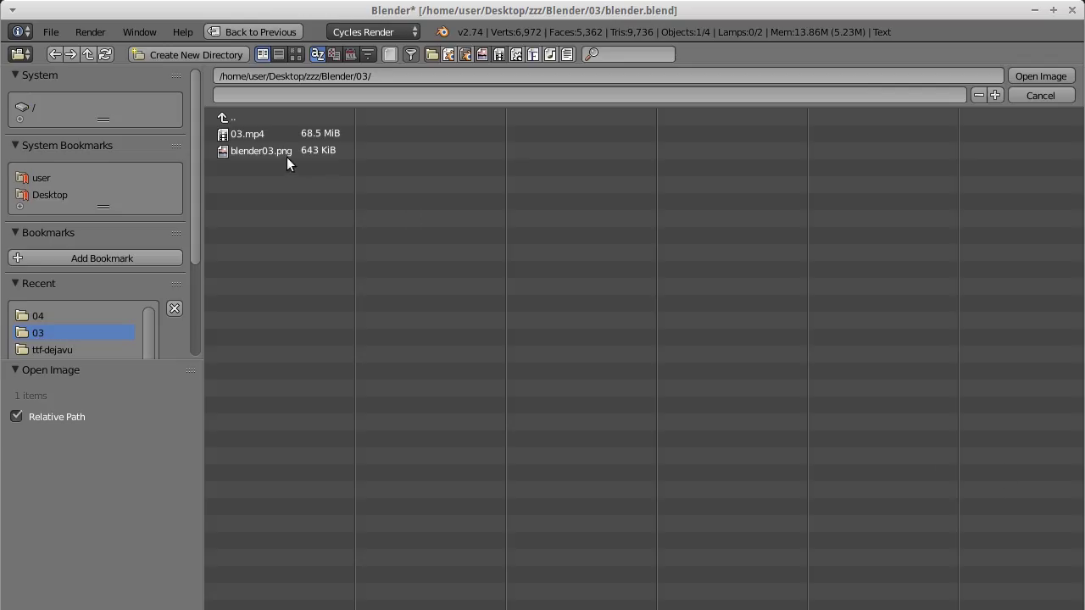
pyautogui.click(235, 117)
pyautogui.click(247, 187)
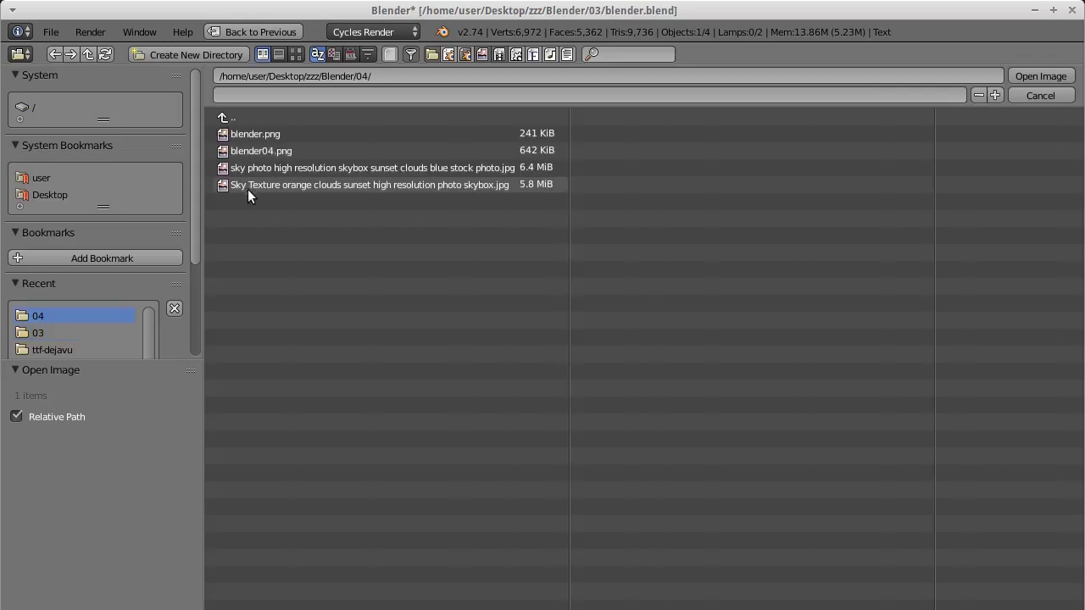
pyautogui.click(298, 168)
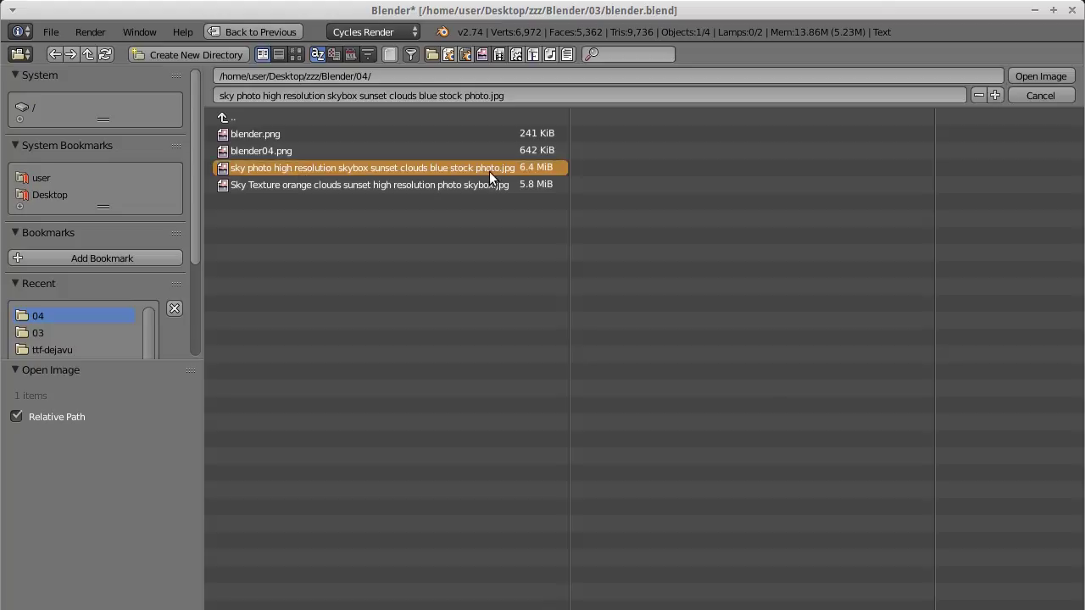
pyautogui.click(1022, 77)
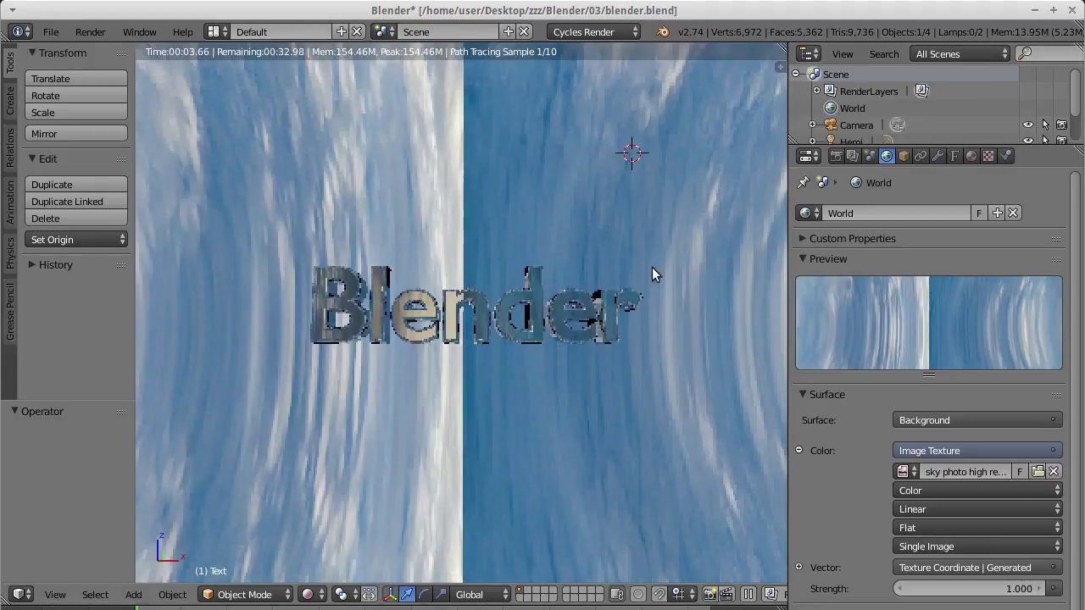
# Step: Try Generated, then map the sky image with Window texture coordinates
pyautogui.moveTo(377, 327)
pyautogui.mouseDown(button='middle')
pyautogui.moveTo(544, 331)
pyautogui.moveTo(397, 320)
pyautogui.mouseUp(button='middle')
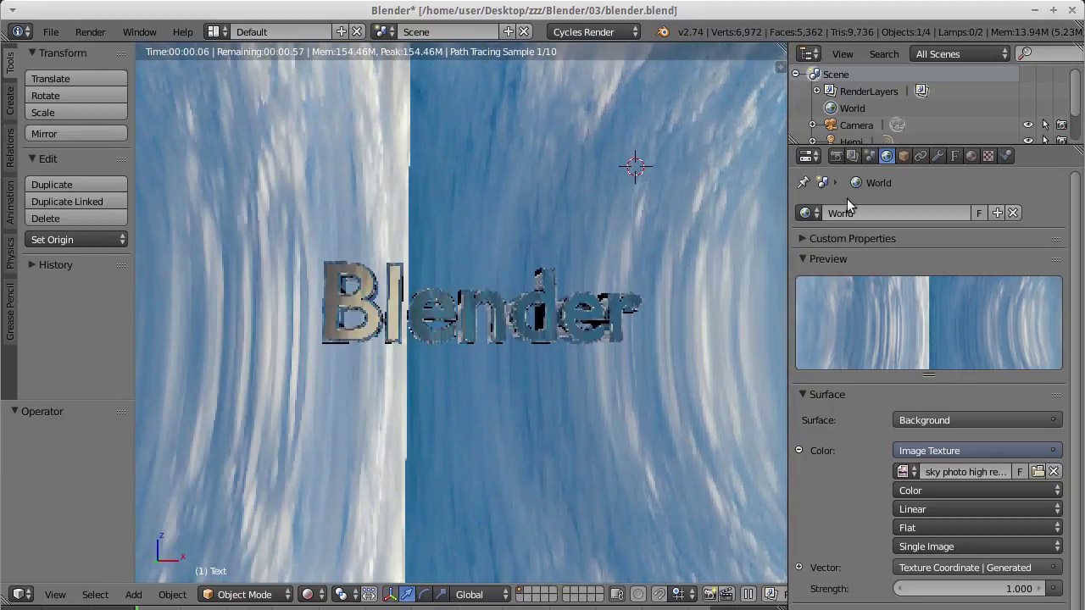
pyautogui.click(987, 157)
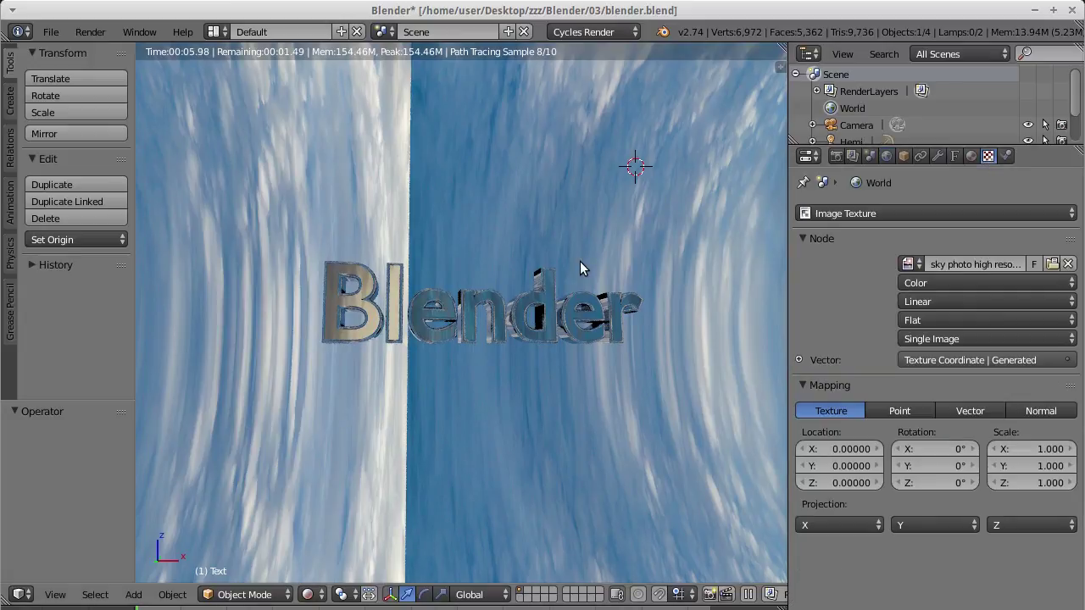
pyautogui.click(966, 359)
pyautogui.click(670, 140)
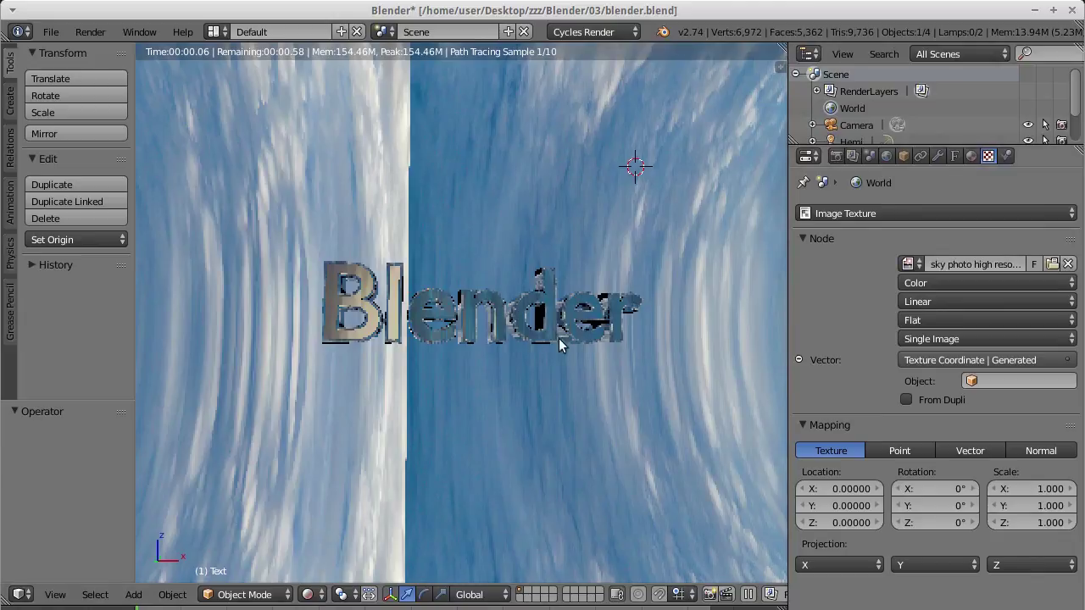
pyautogui.click(965, 361)
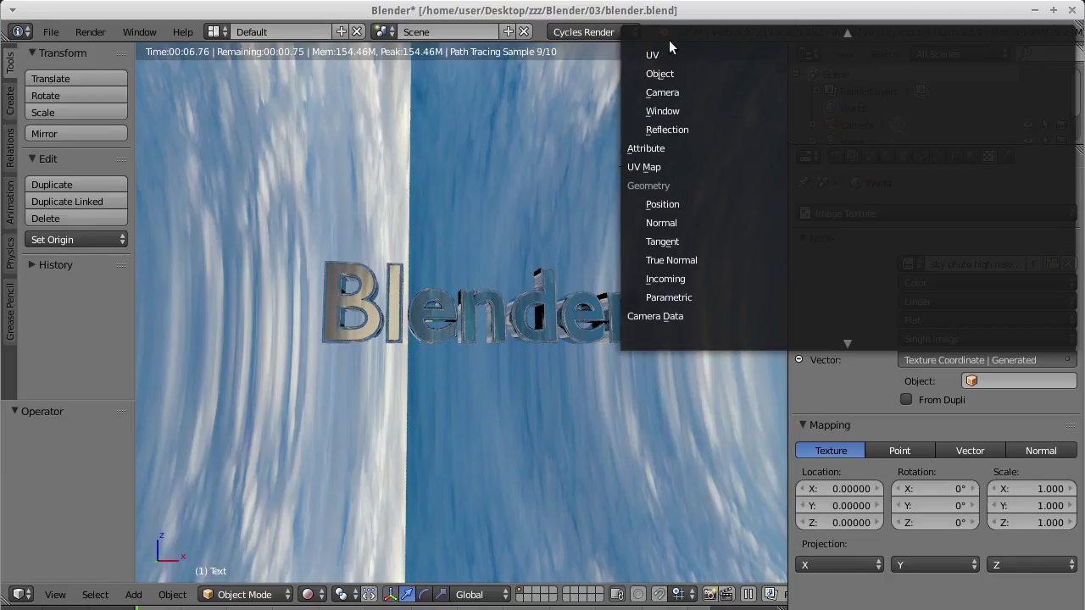
pyautogui.click(667, 105)
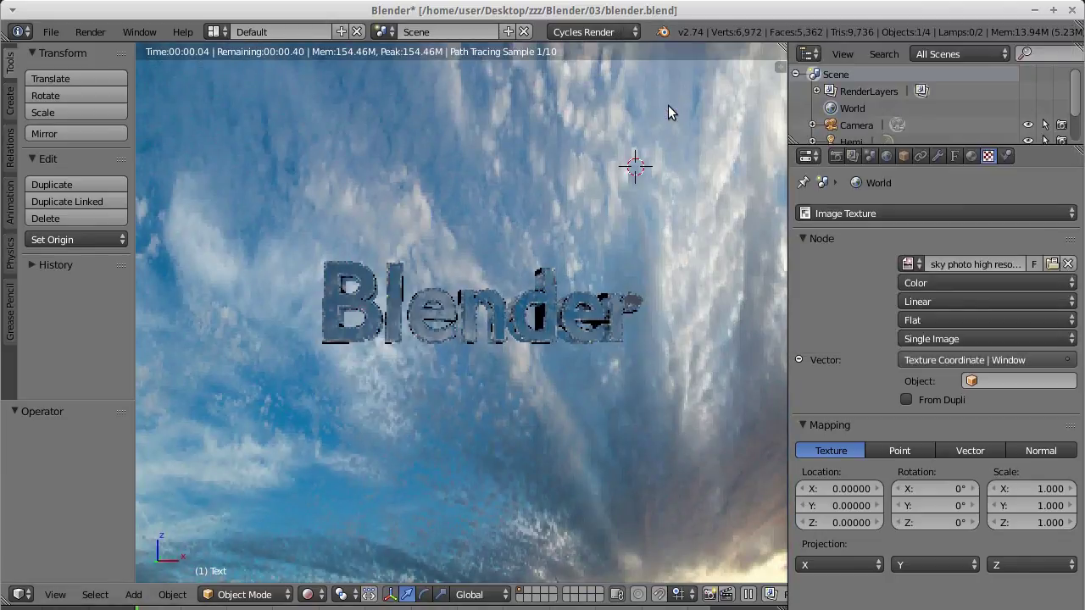
# Step: Orbit around to check the Window mapping, then turn back to face the text
pyautogui.moveTo(378, 416)
pyautogui.mouseDown(button='middle')
pyautogui.moveTo(353, 368)
pyautogui.moveTo(322, 374)
pyautogui.moveTo(533, 275)
pyautogui.mouseUp(button='middle')
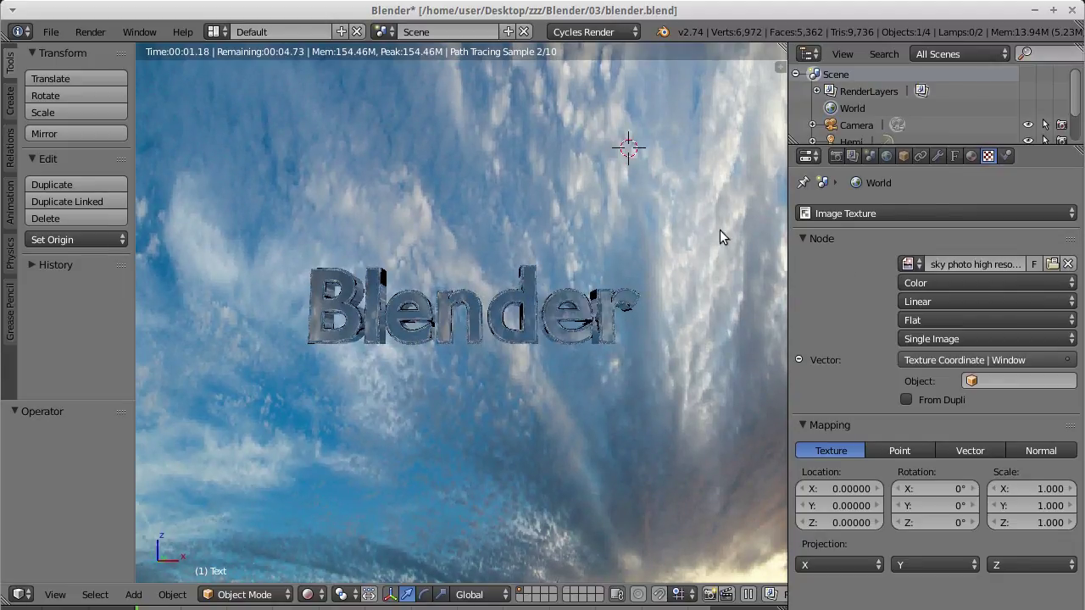
pyautogui.moveTo(432, 252)
pyautogui.mouseDown(button='middle')
pyautogui.moveTo(496, 291)
pyautogui.moveTo(499, 314)
pyautogui.moveTo(335, 298)
pyautogui.moveTo(421, 301)
pyautogui.moveTo(532, 254)
pyautogui.moveTo(520, 256)
pyautogui.mouseUp(button='middle')
pyautogui.moveTo(593, 279)
pyautogui.mouseDown(button='middle')
pyautogui.moveTo(418, 277)
pyautogui.moveTo(347, 253)
pyautogui.mouseUp(button='middle')
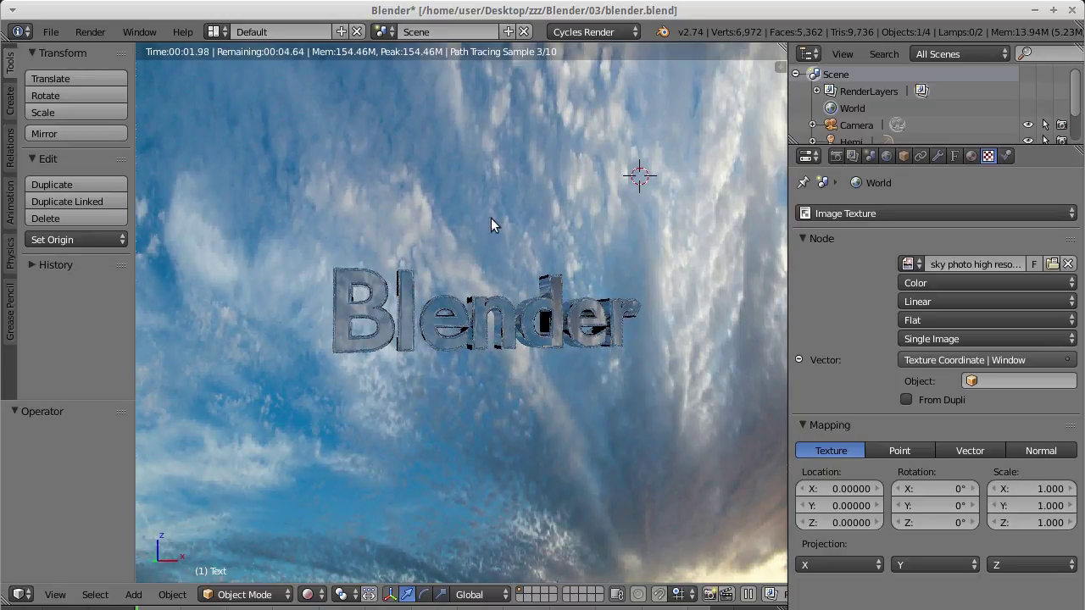
pyautogui.click(1051, 264)
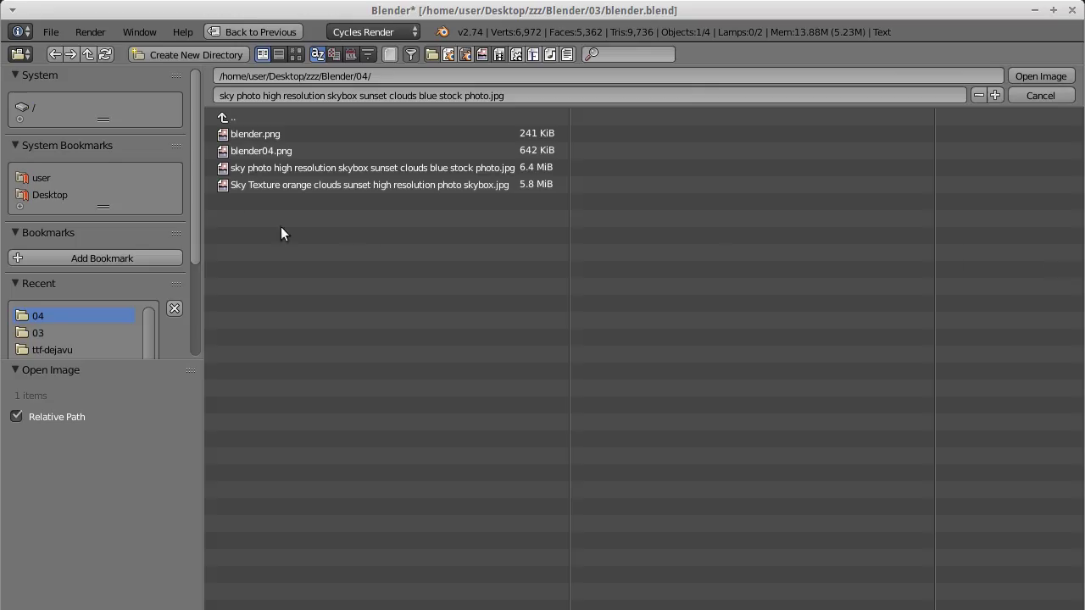
# Step: Load the high-resolution sky photo JPG from thumbnail view and render the scene with F12
pyautogui.click(295, 53)
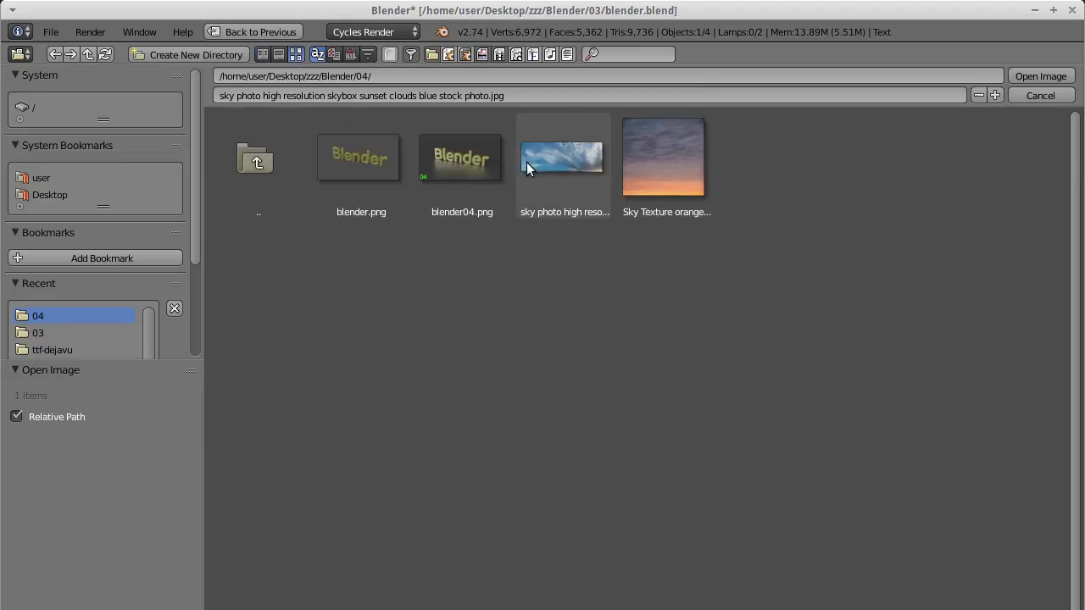
pyautogui.click(1040, 76)
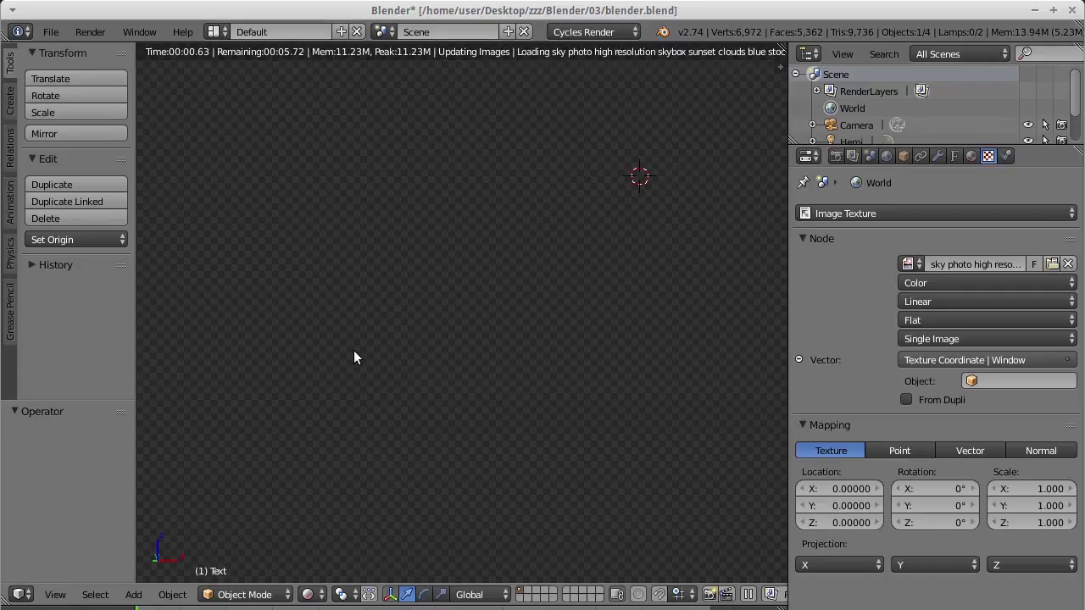
pyautogui.press('F12')
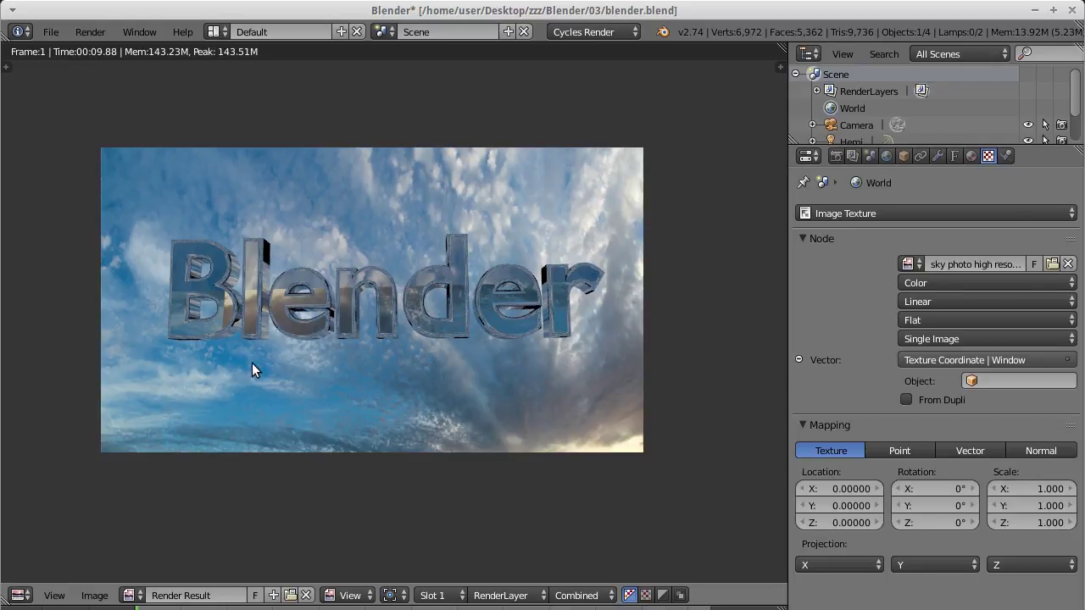
pyautogui.press('Escape')
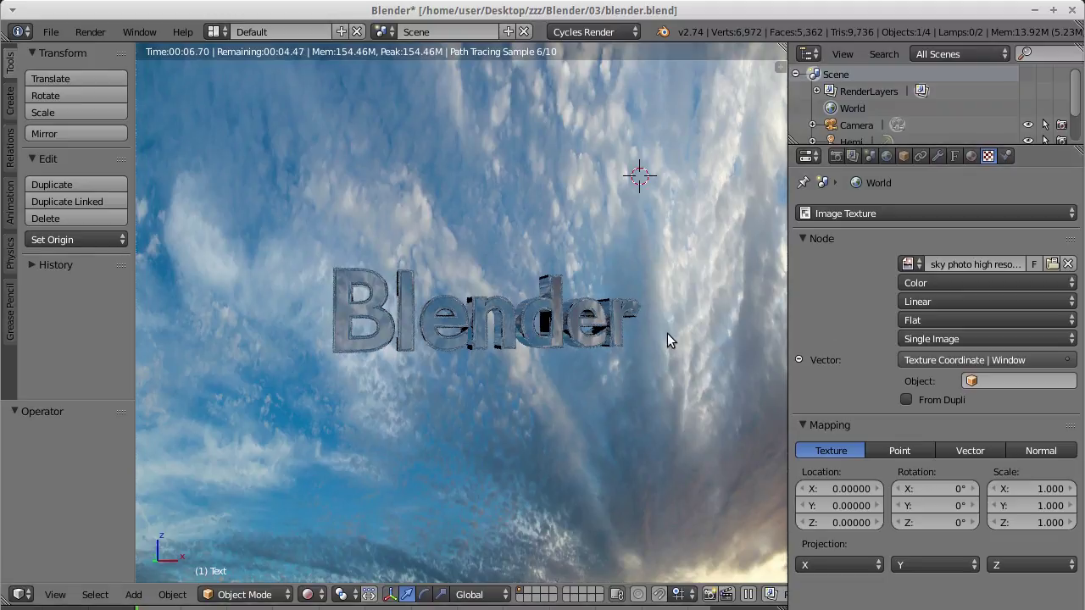
pyautogui.moveTo(610, 356)
pyautogui.mouseDown(button='middle')
pyautogui.moveTo(568, 351)
pyautogui.moveTo(593, 352)
pyautogui.mouseUp(button='middle')
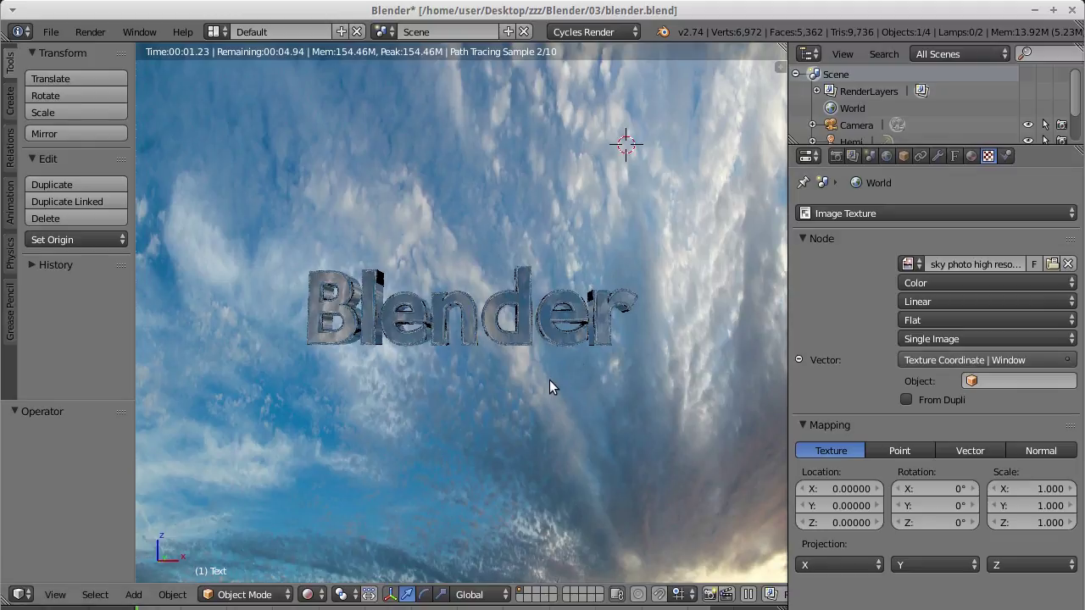
pyautogui.moveTo(549, 382); pyautogui.dragTo(577, 348, button='middle')
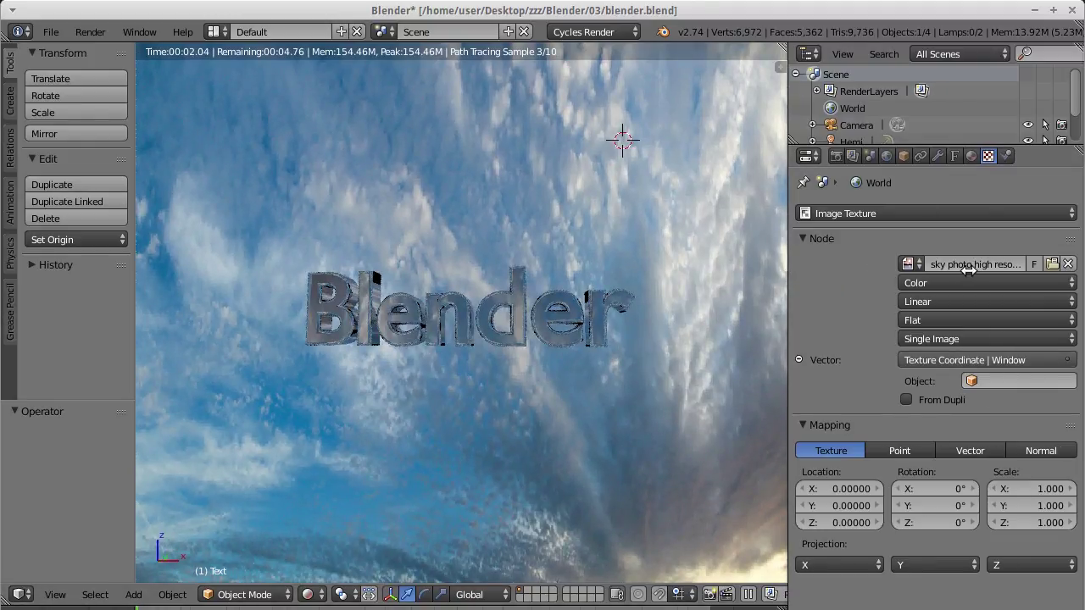
pyautogui.moveTo(969, 268); pyautogui.dragTo(970, 270)
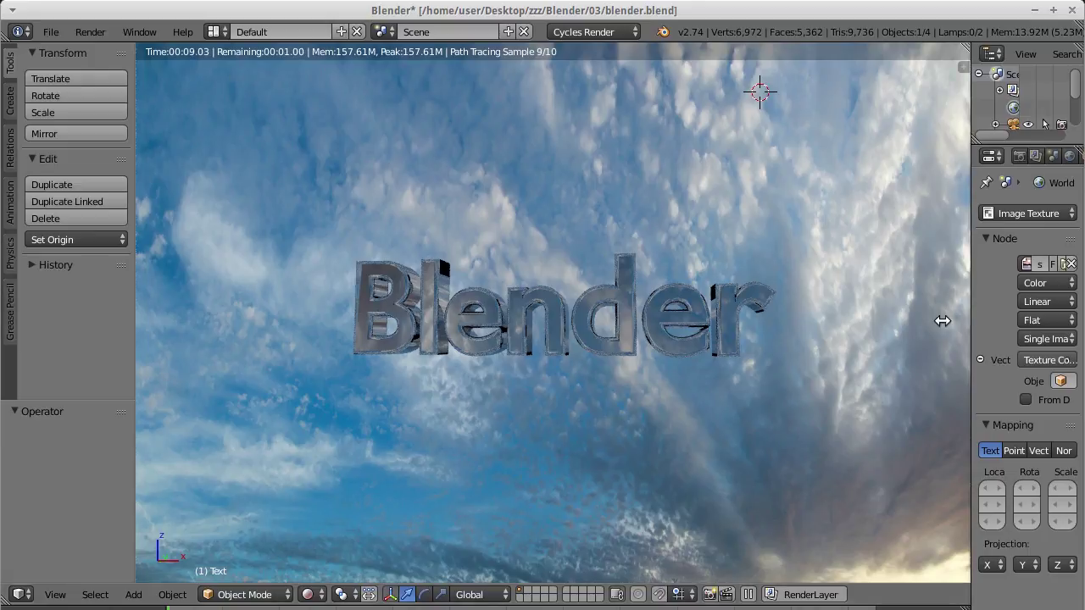
pyautogui.moveTo(942, 320); pyautogui.dragTo(608, 300)
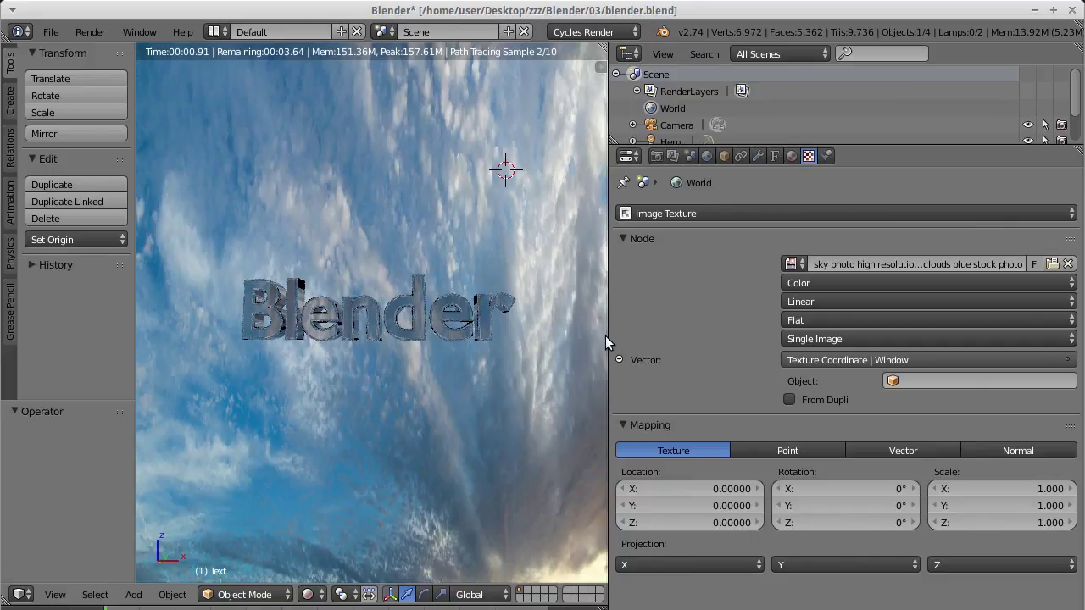
pyautogui.moveTo(609, 334); pyautogui.dragTo(801, 334)
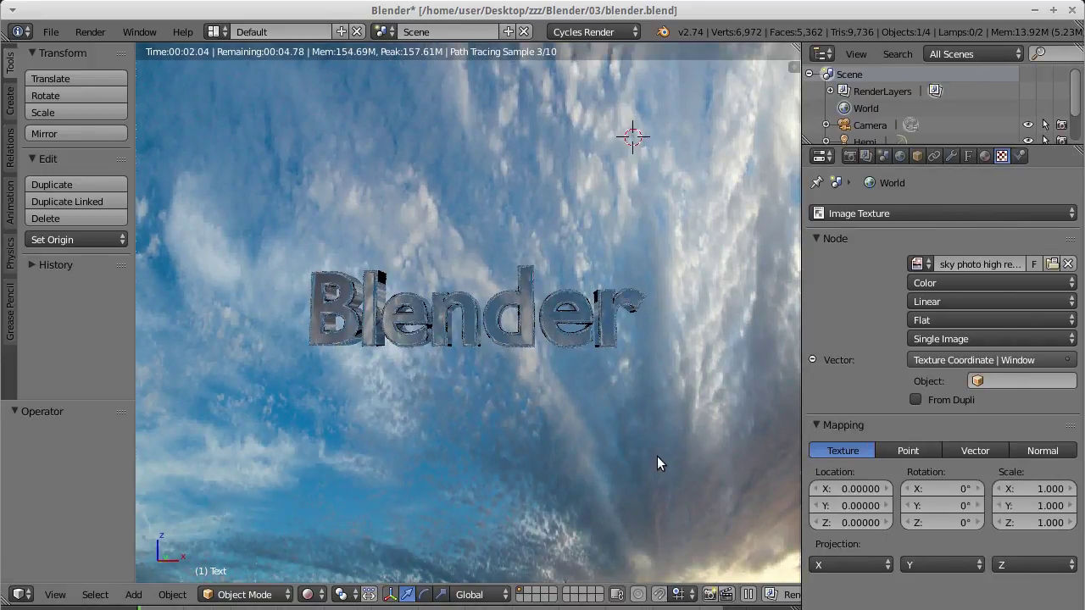
pyautogui.press('F12')
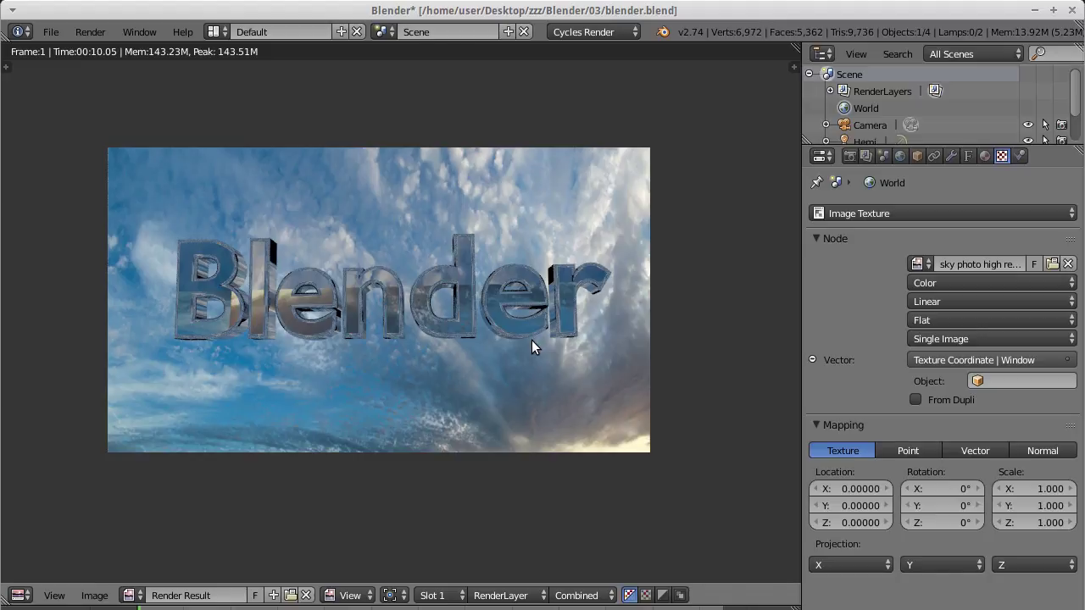
# Step: Leave the render window with Esc to return to the live rendered viewport
pyautogui.press('Escape')
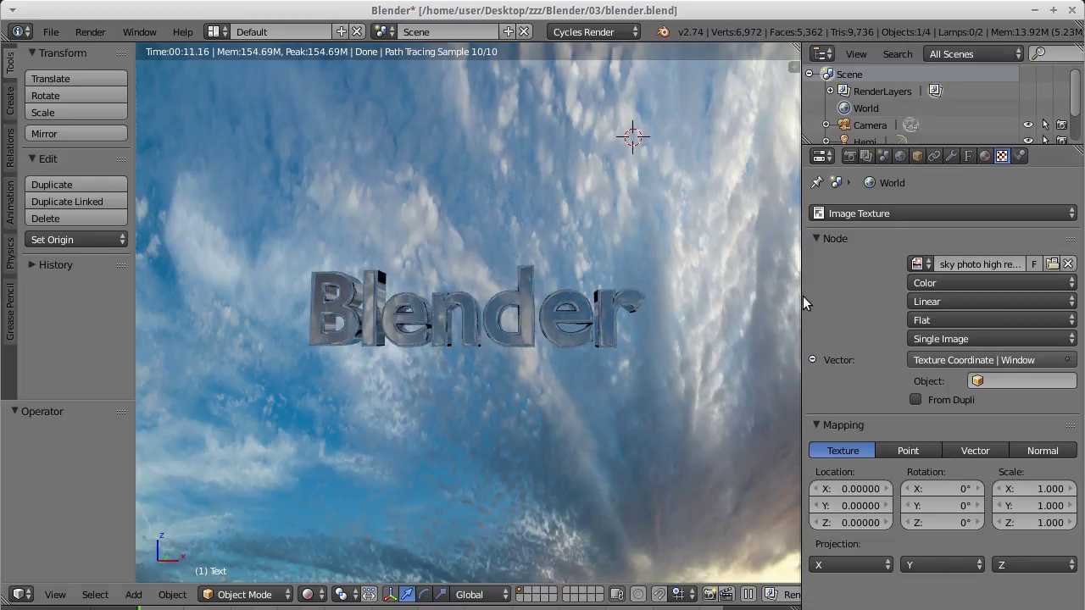
# Step: Map the sky image with Camera coordinates, view through the camera, and shift Location X to -0.53
pyautogui.click(1066, 360)
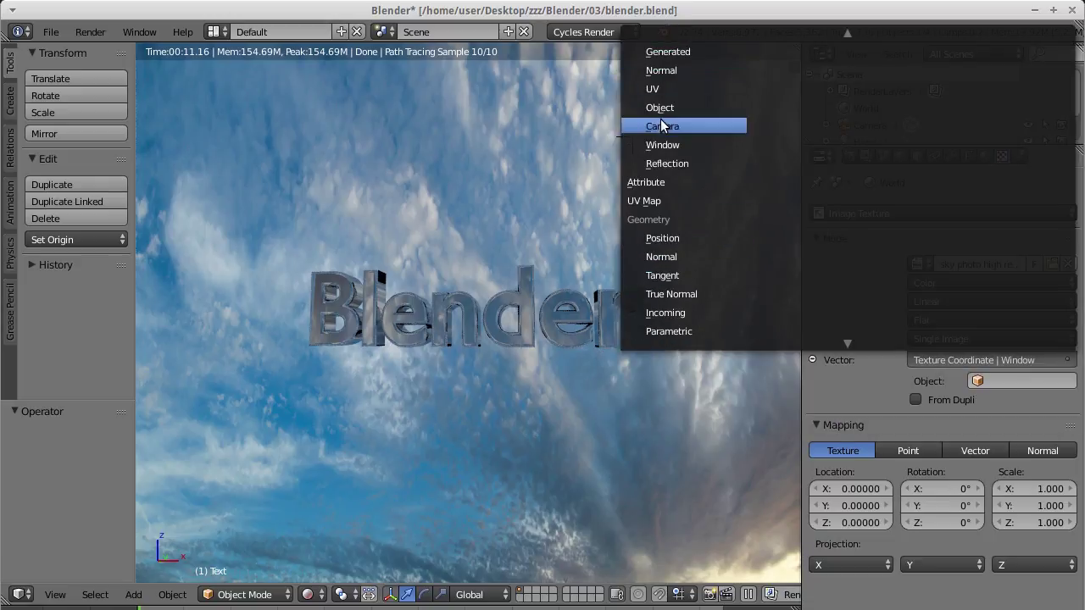
pyautogui.click(662, 123)
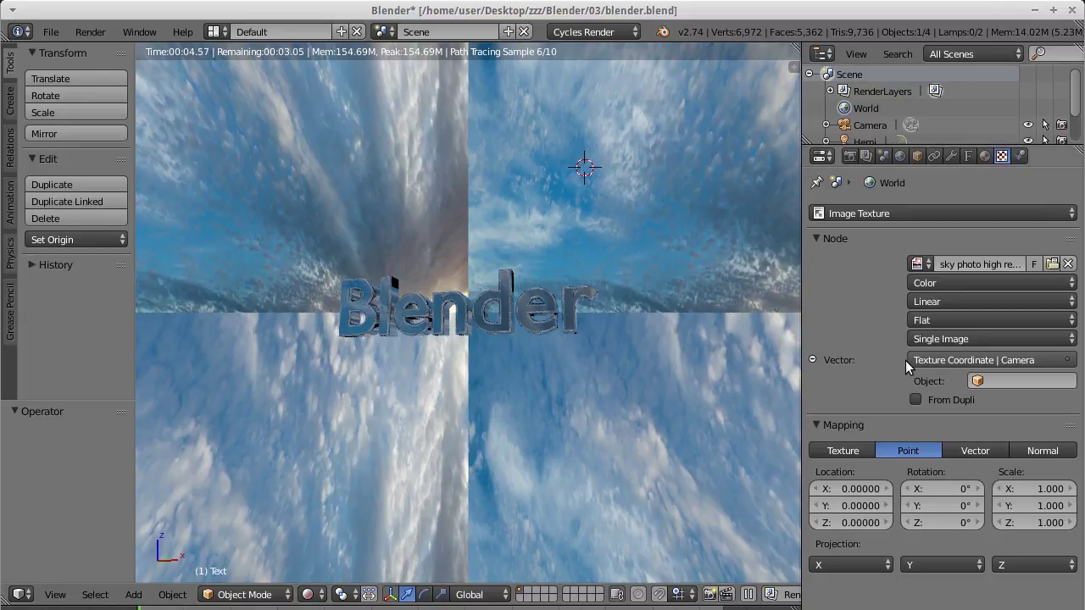
pyautogui.moveTo(462, 323); pyautogui.dragTo(475, 330, button='middle')
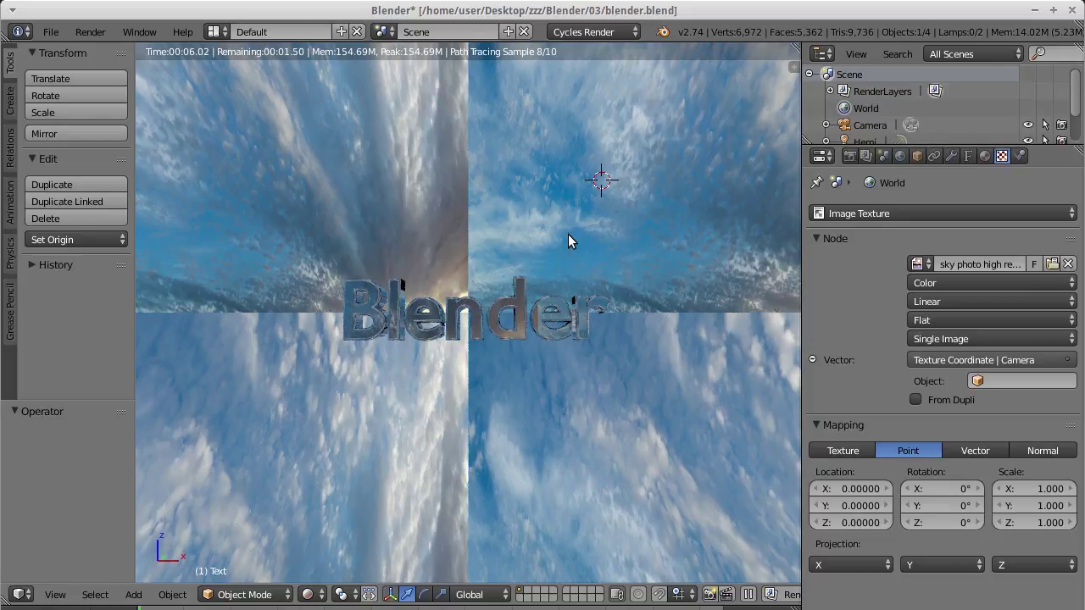
pyautogui.press('KP_0')
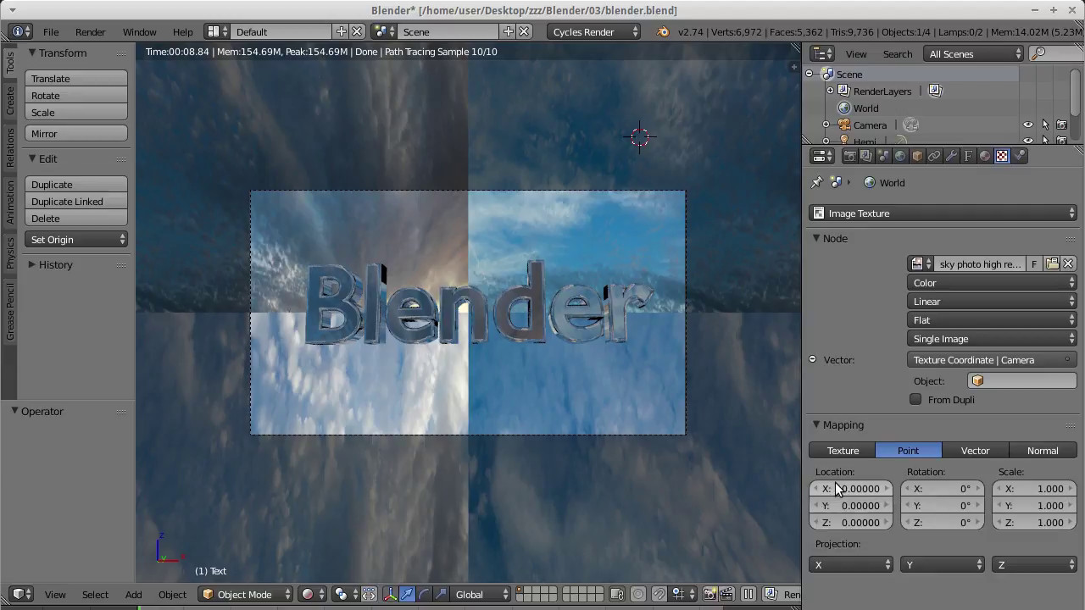
pyautogui.moveTo(837, 491)
pyautogui.mouseDown()
pyautogui.moveTo(849, 492)
pyautogui.moveTo(814, 489)
pyautogui.moveTo(839, 492)
pyautogui.moveTo(850, 507)
pyautogui.moveTo(843, 491)
pyautogui.mouseUp()
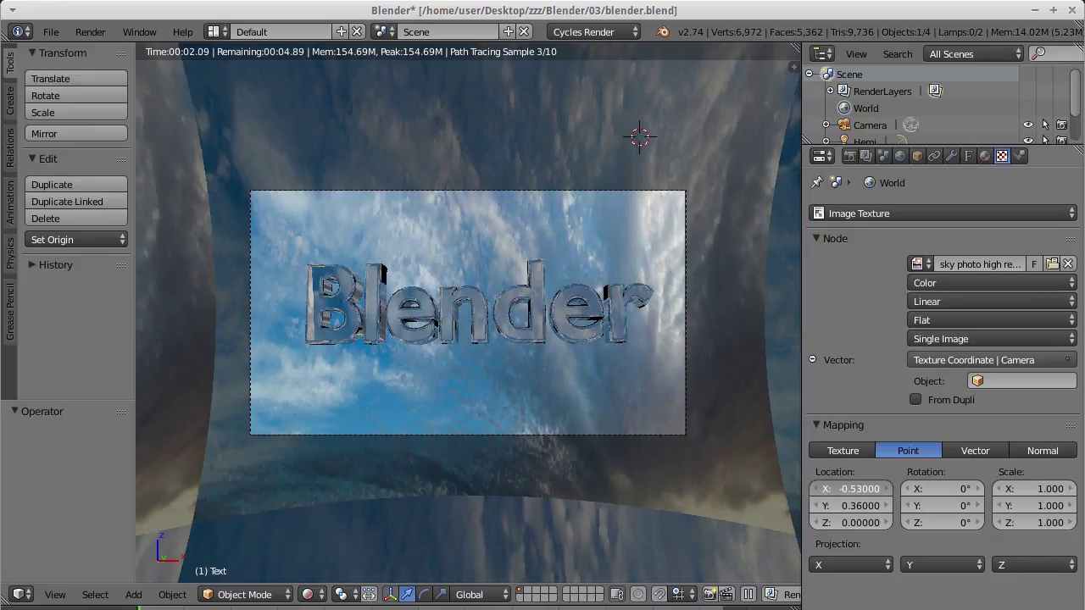
# Step: Offset the sky mapping to Location X -0.46, Y 0.26 and set Scale X and Y to 2
pyautogui.moveTo(852, 489); pyautogui.dragTo(857, 489)
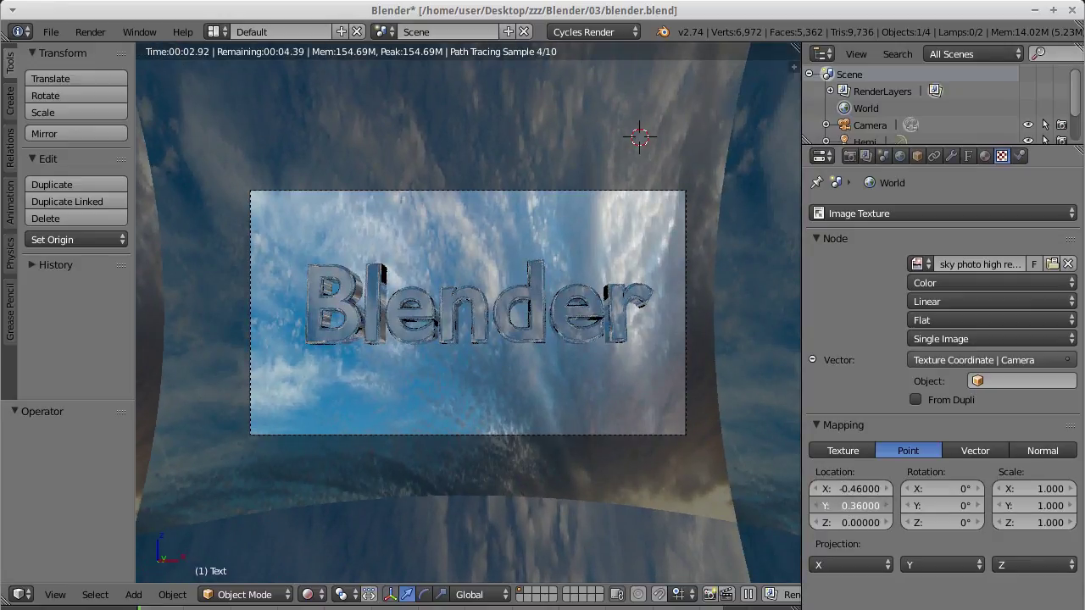
pyautogui.moveTo(852, 506); pyautogui.dragTo(854, 508)
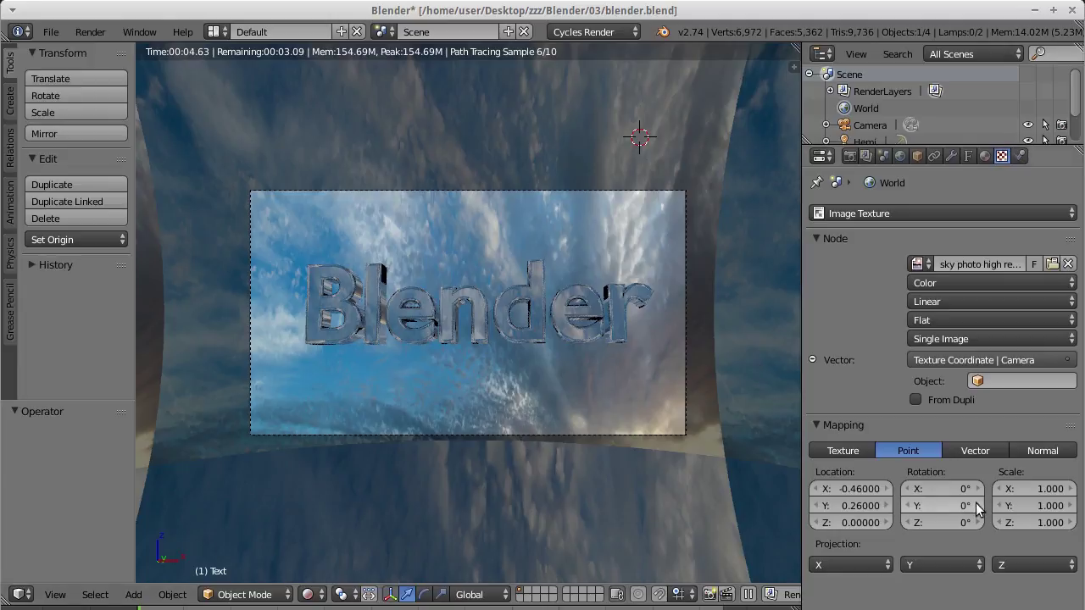
pyautogui.click(1021, 489)
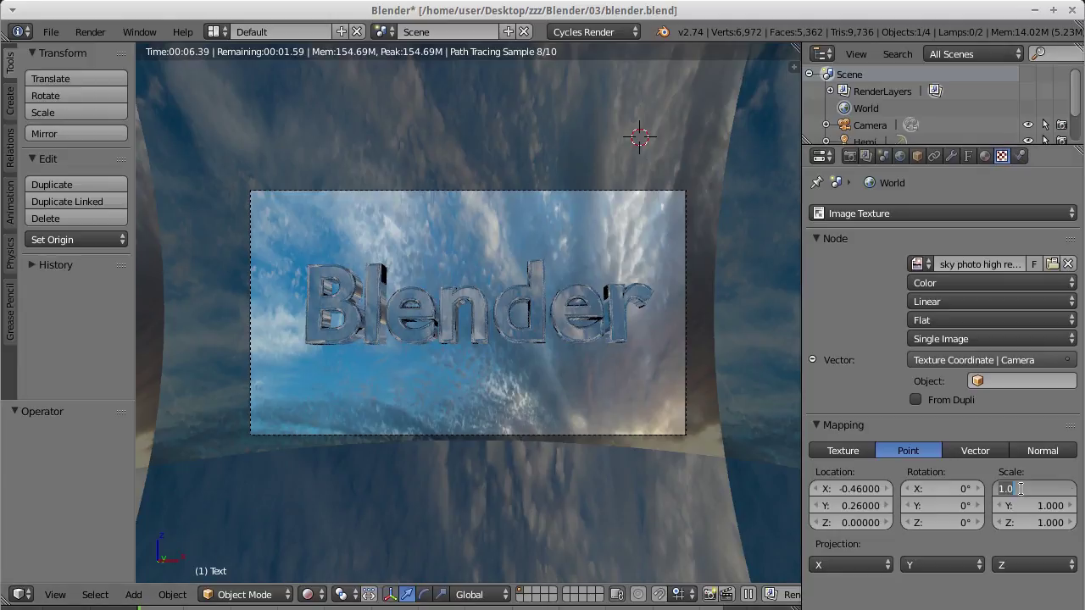
pyautogui.write('2')
pyautogui.press('Return')
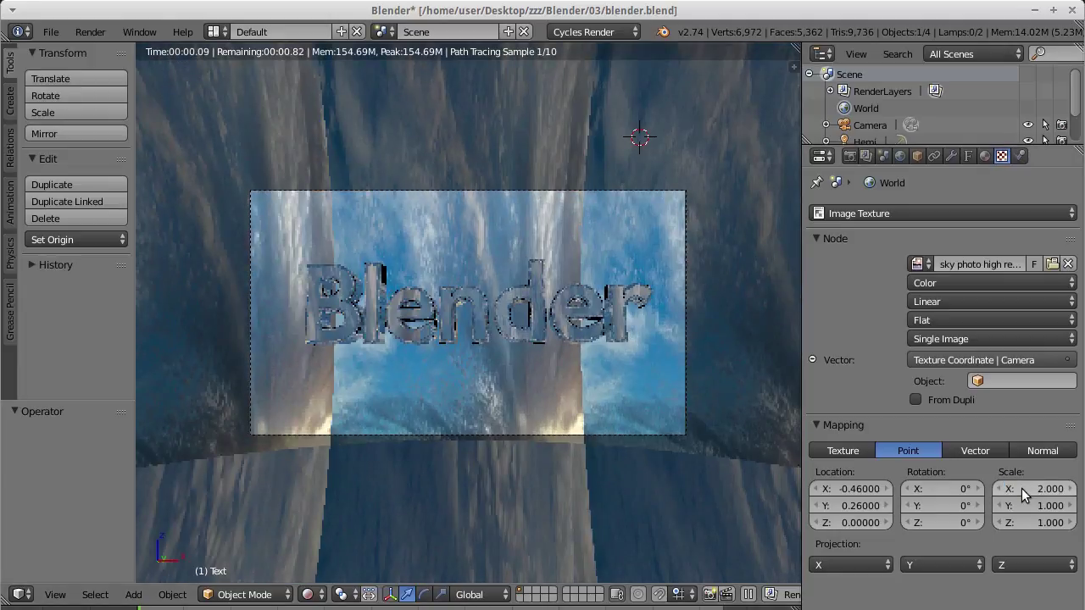
pyautogui.click(1028, 506)
pyautogui.write('2')
pyautogui.press('Return')
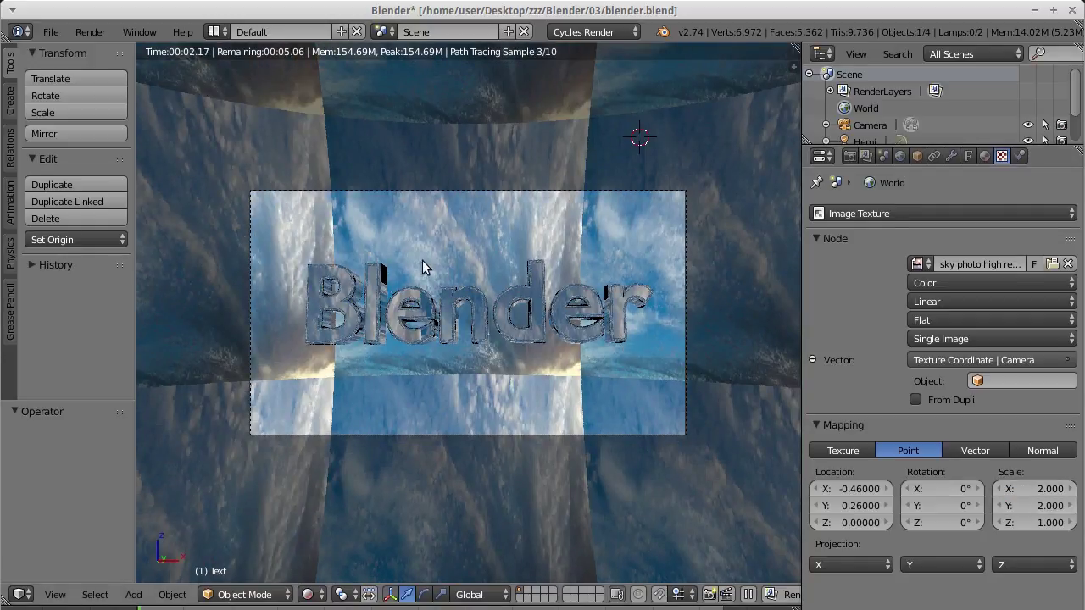
# Step: Reduce the sky mapping Scale X and Y to 0.5
pyautogui.click(1017, 483)
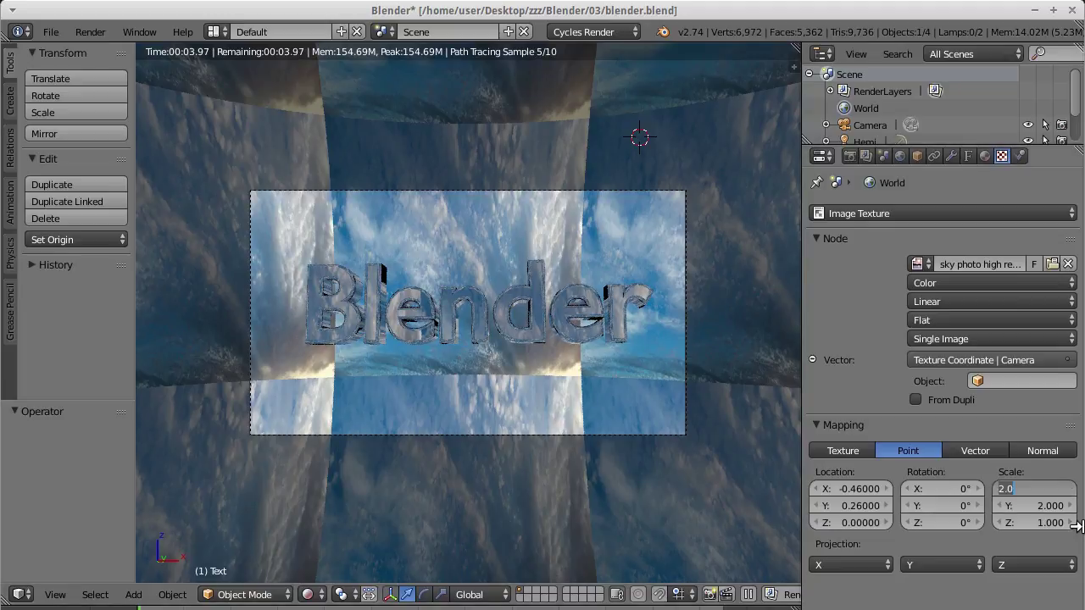
pyautogui.write('0.5')
pyautogui.press('Return')
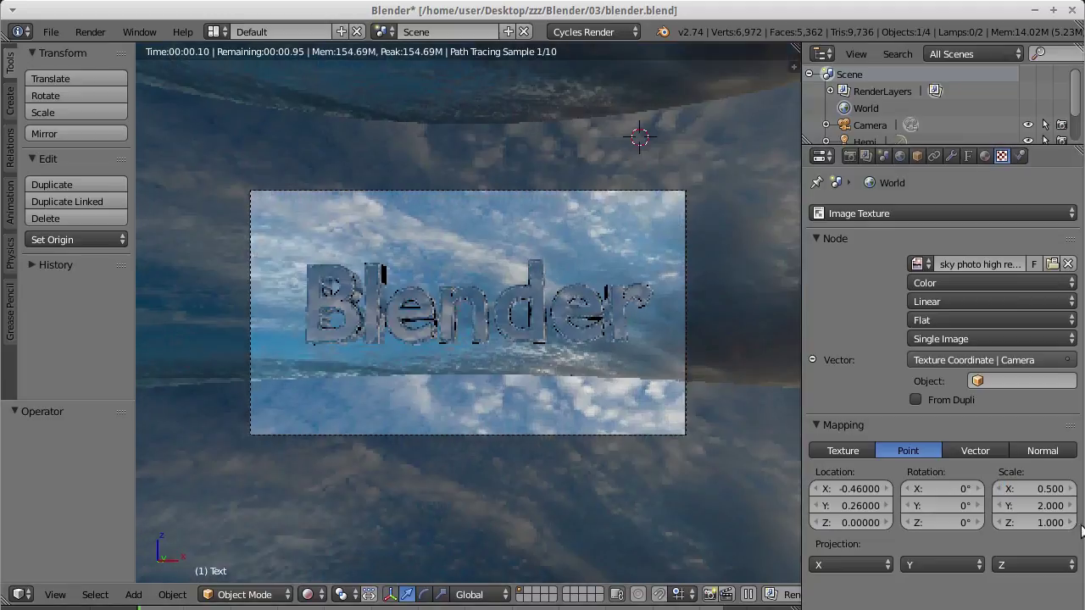
pyautogui.click(1046, 505)
pyautogui.write('0.5')
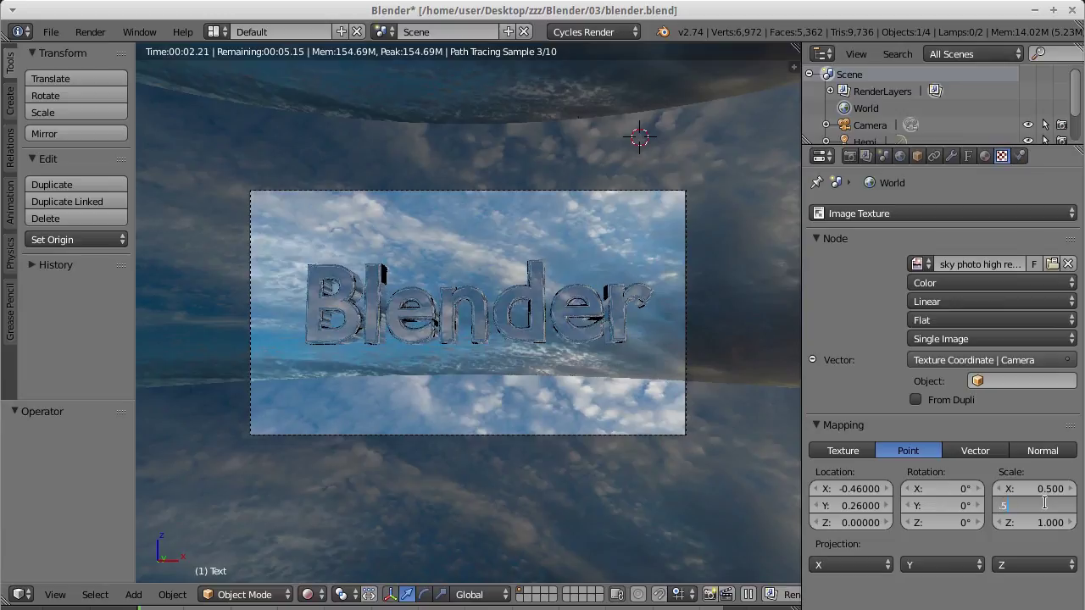
pyautogui.press('Return')
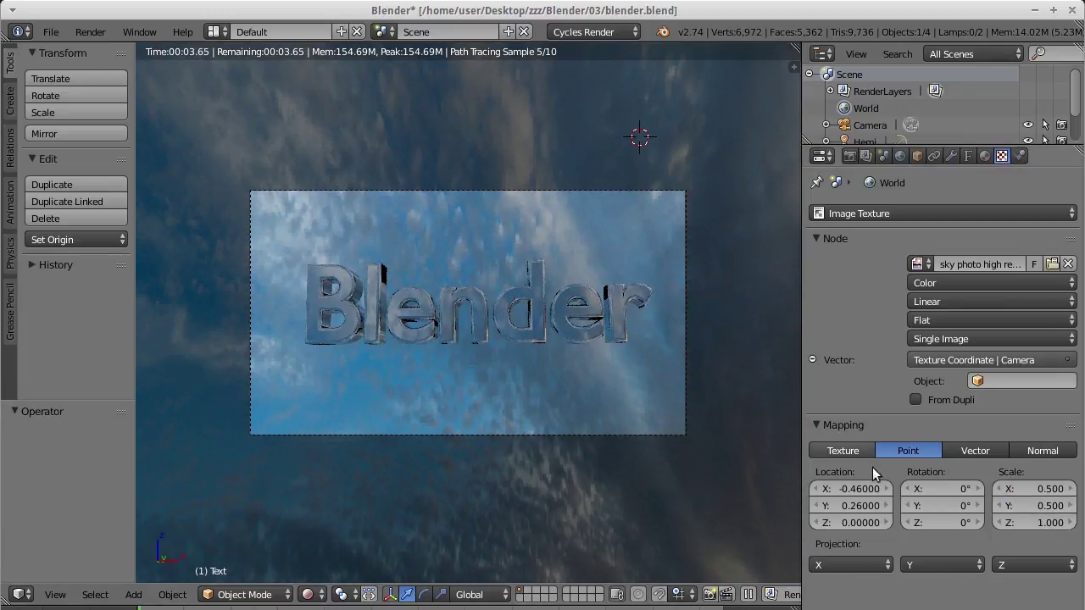
# Step: Reset sky mapping Scale X and Y to 1.0 and lower Location X to -0.43
pyautogui.scroll(-5, 636, 433)
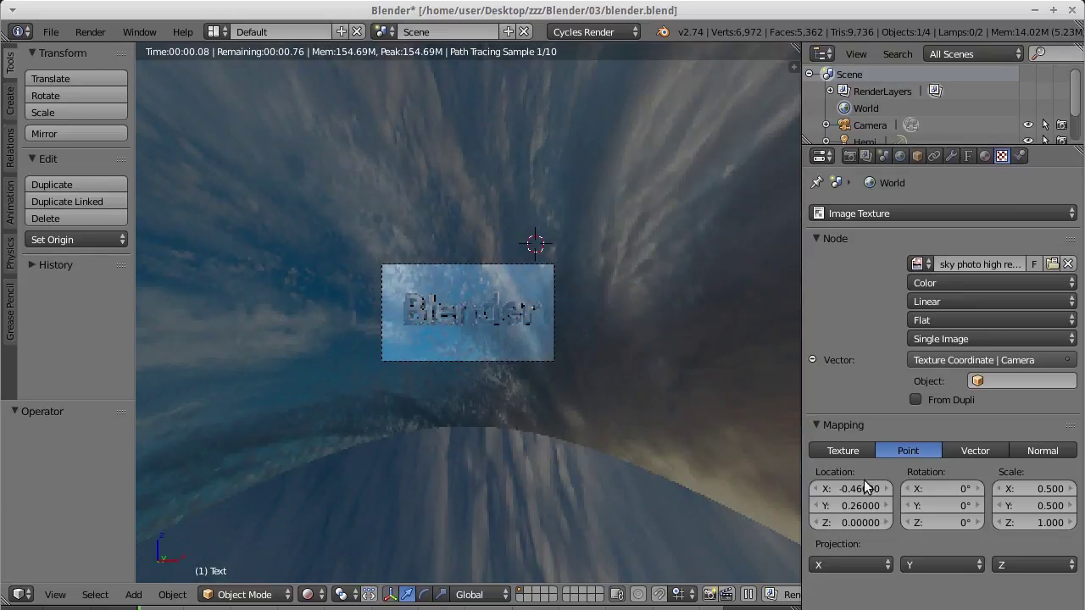
pyautogui.moveTo(855, 484); pyautogui.dragTo(882, 488)
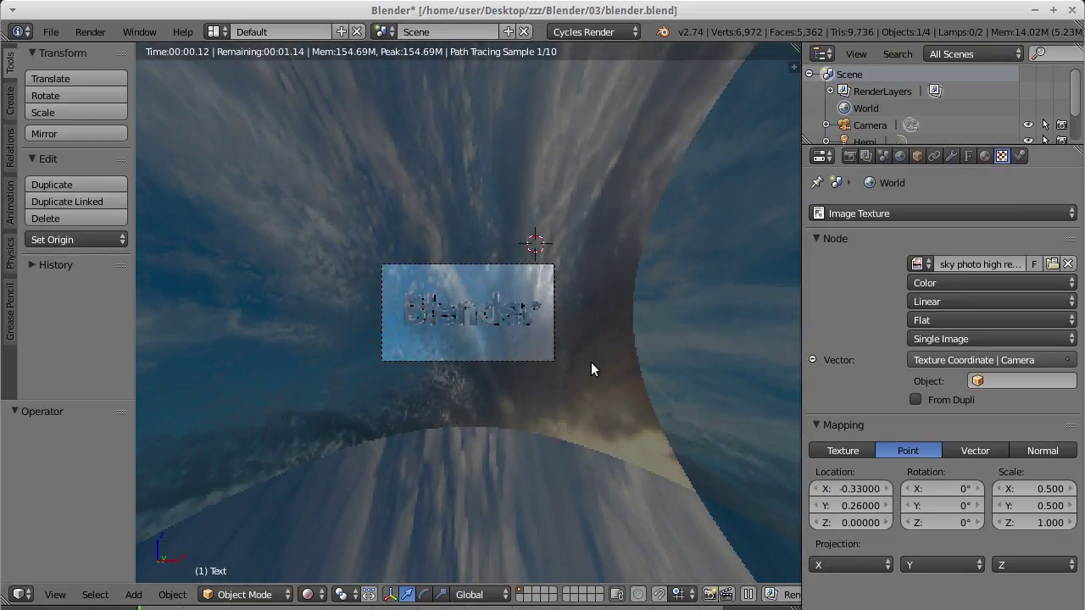
pyautogui.scroll(4, 433, 273)
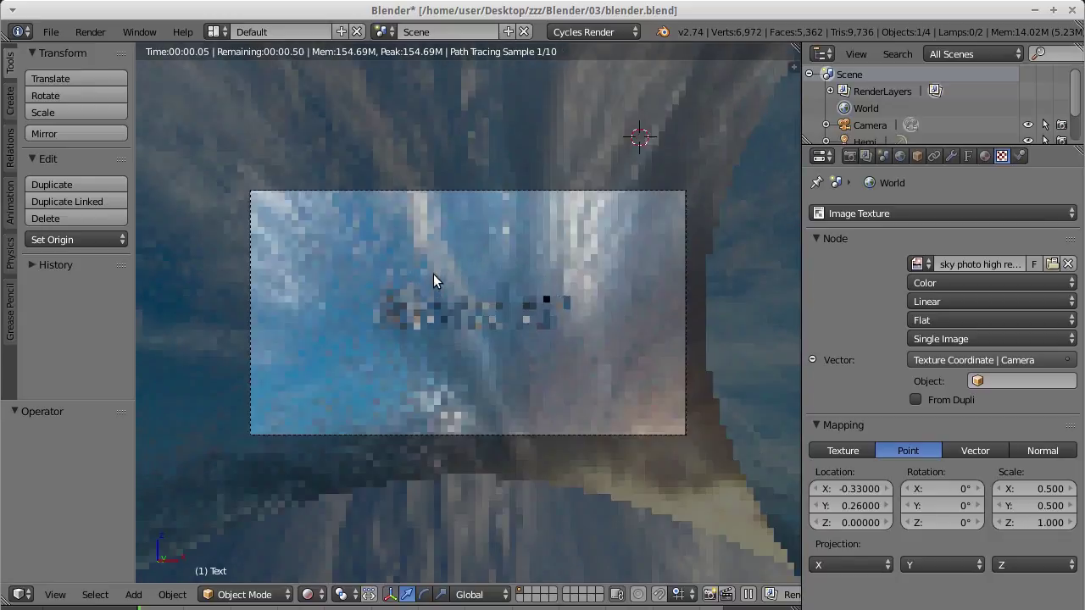
pyautogui.scroll(2, 438, 291)
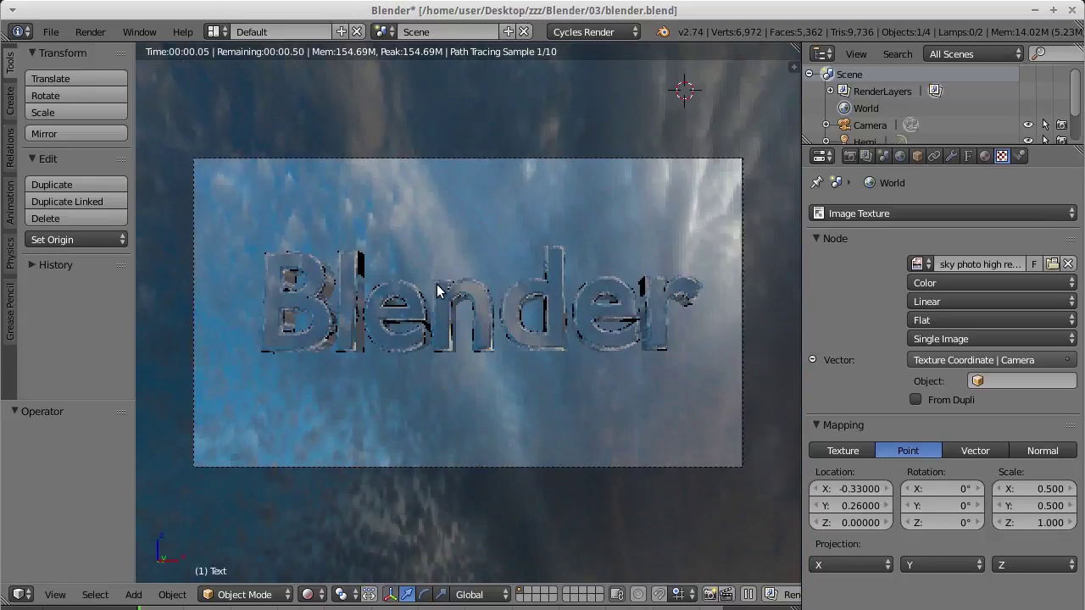
pyautogui.click(1038, 488)
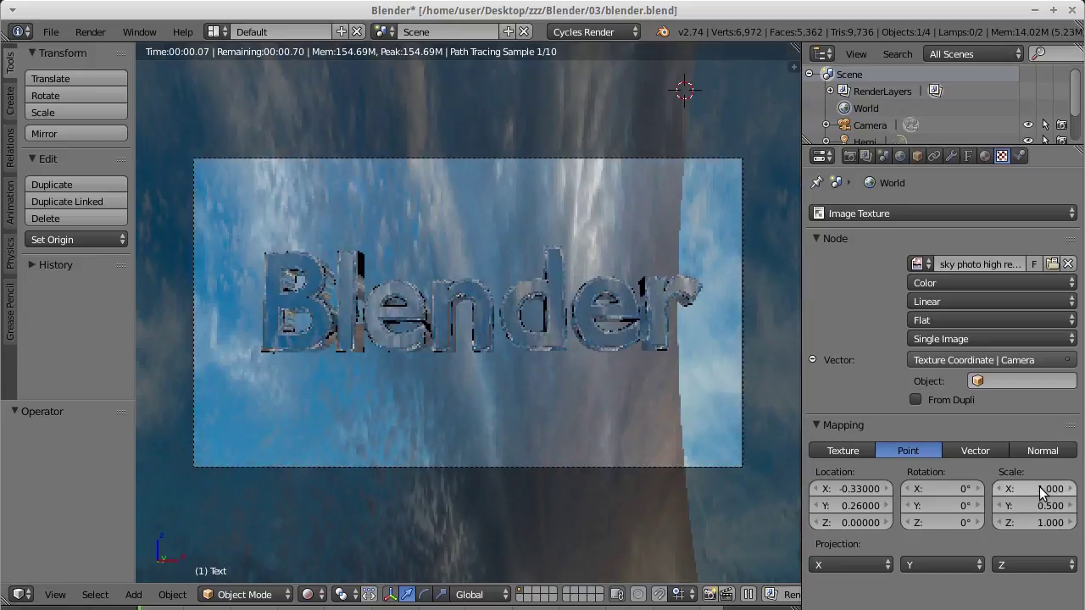
pyautogui.press('Return')
pyautogui.click(1036, 505)
pyautogui.write('1')
pyautogui.press('Return')
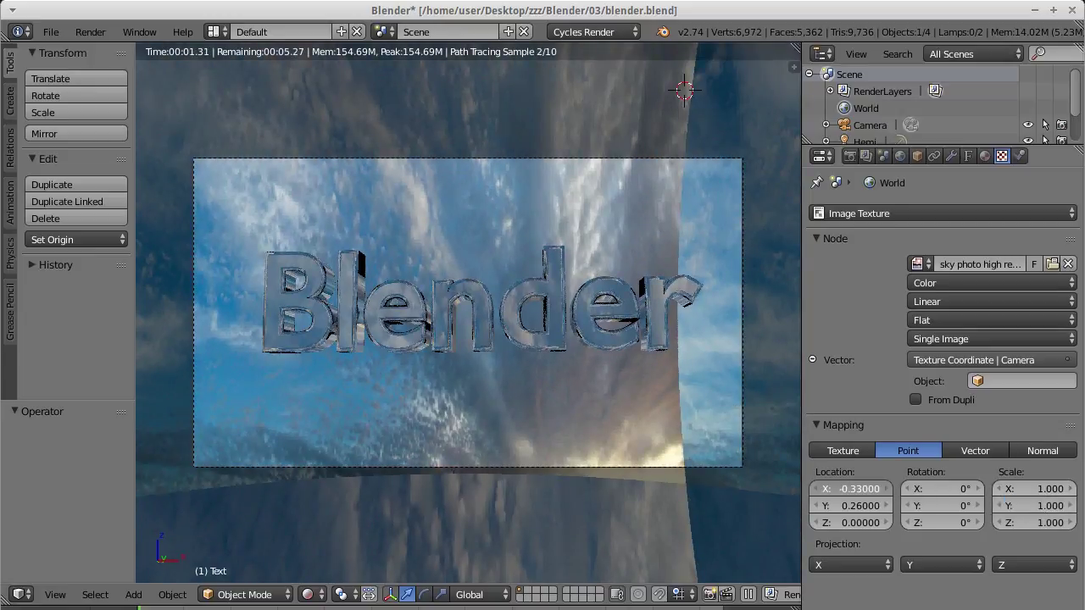
pyautogui.click(814, 489)
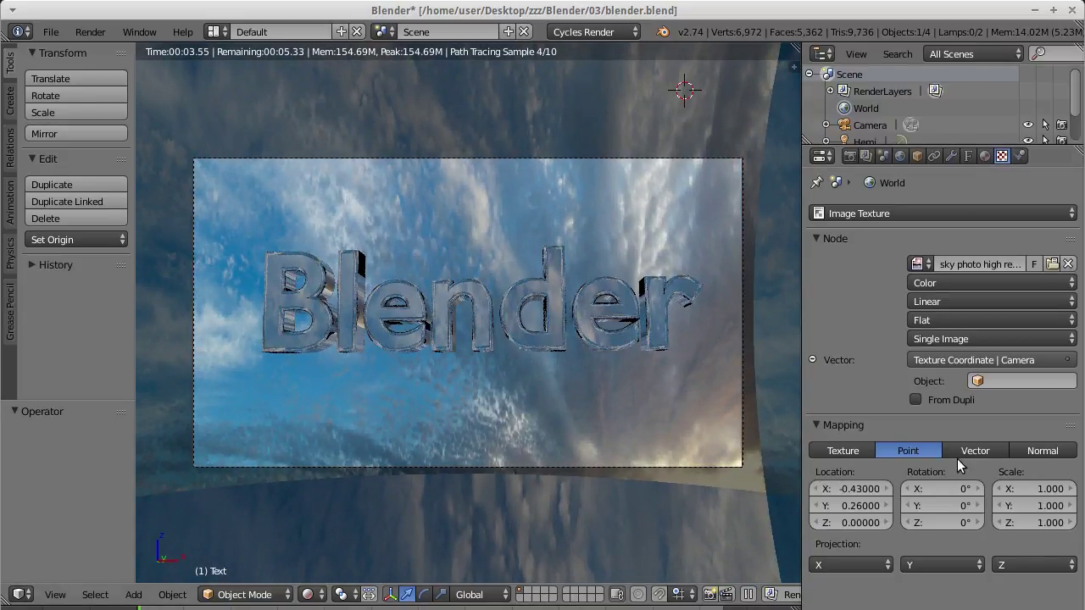
# Step: Try a sky mapping scale of 0.2 on both X and Y
pyautogui.click(1033, 489)
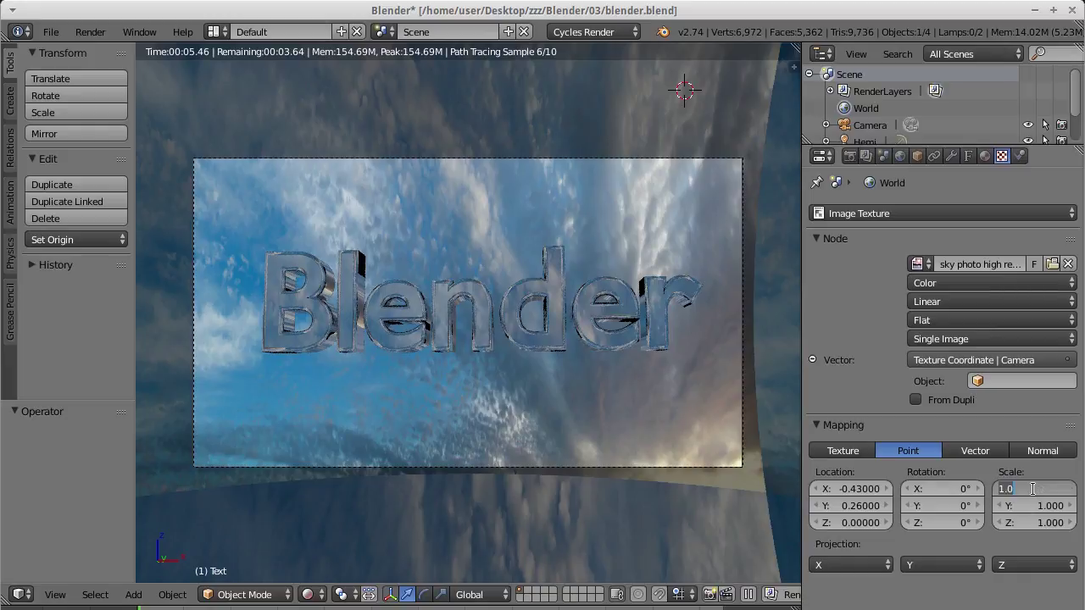
pyautogui.press('BackSpace')
pyautogui.press('Return')
pyautogui.click(1034, 508)
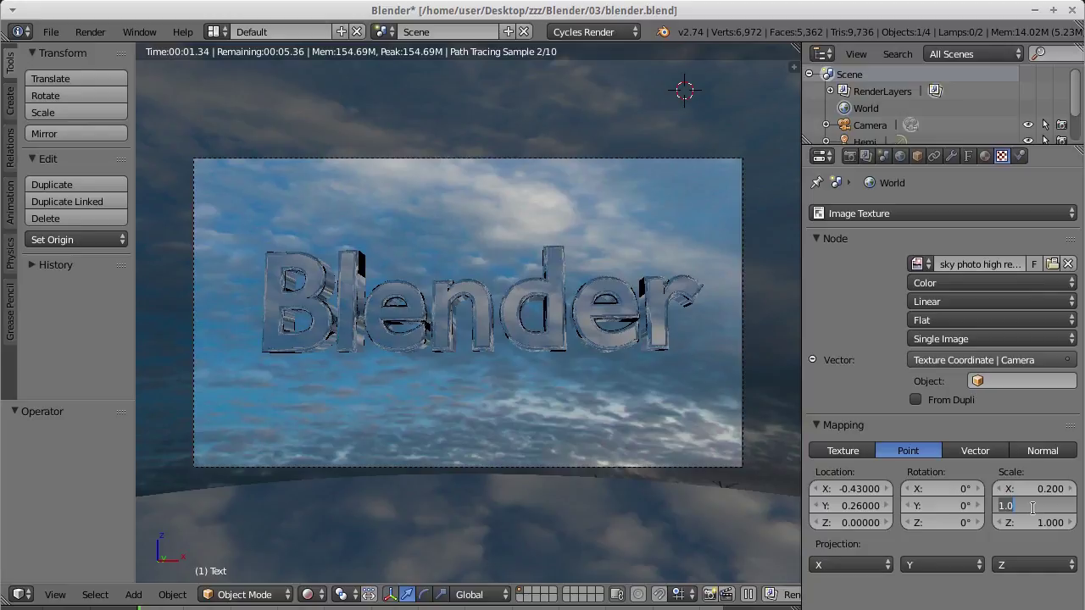
pyautogui.write('0.2')
pyautogui.press('Return')
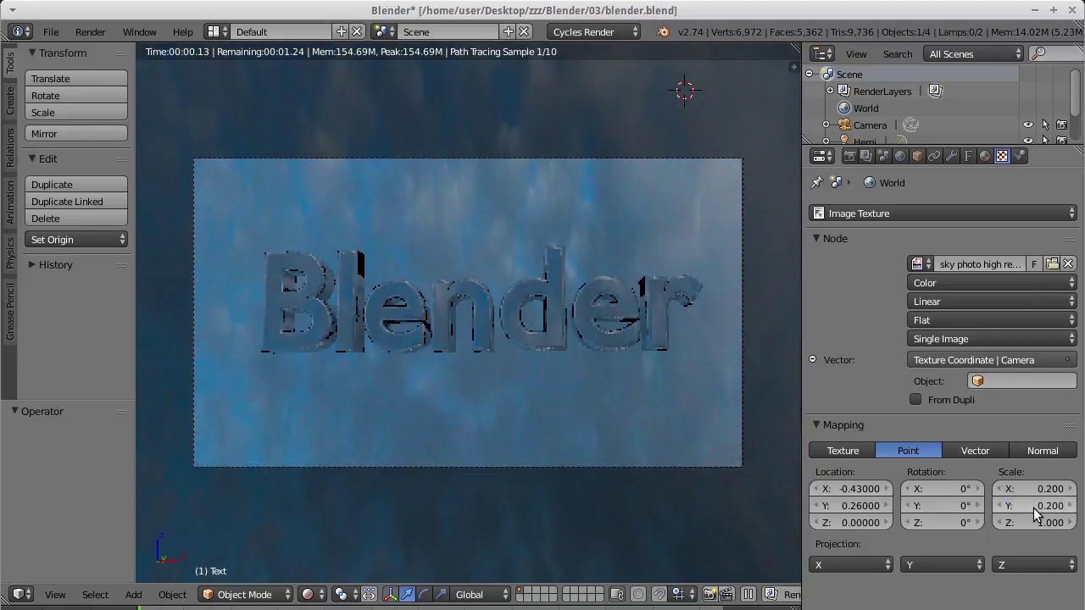
# Step: Change the sky mapping Scale X and Y to 1.5
pyautogui.scroll(-4, 590, 352)
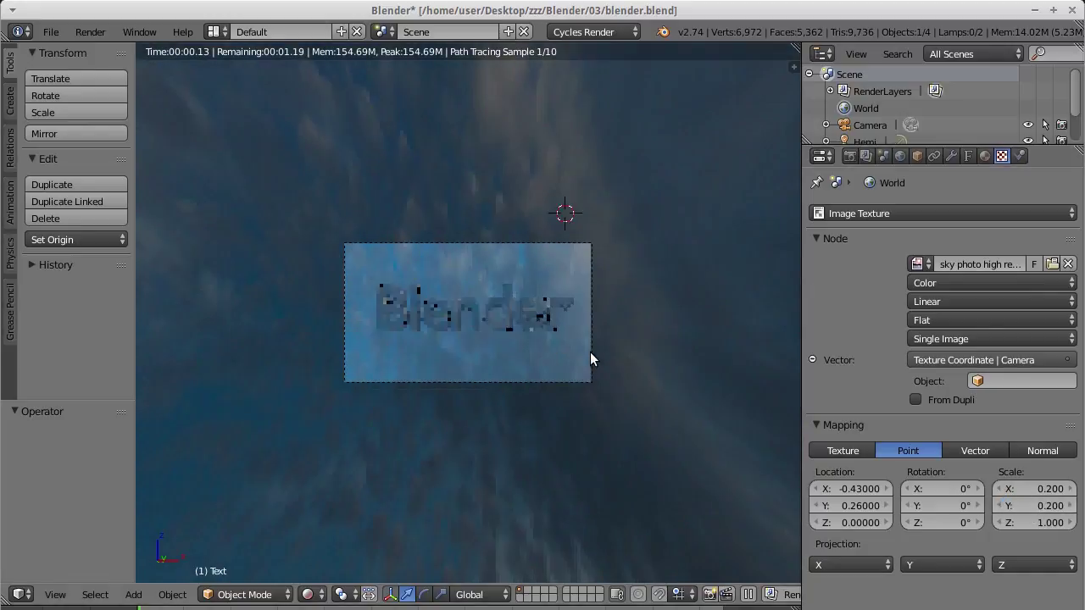
pyautogui.scroll(-4, 589, 352)
pyautogui.scroll(6, 590, 354)
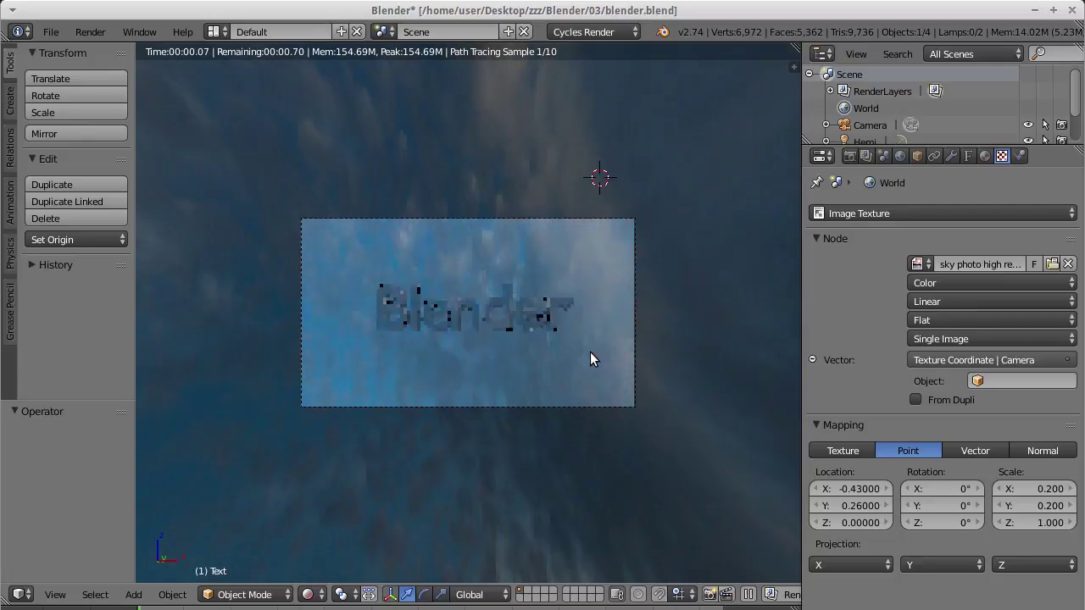
pyautogui.scroll(3, 590, 351)
pyautogui.click(1023, 489)
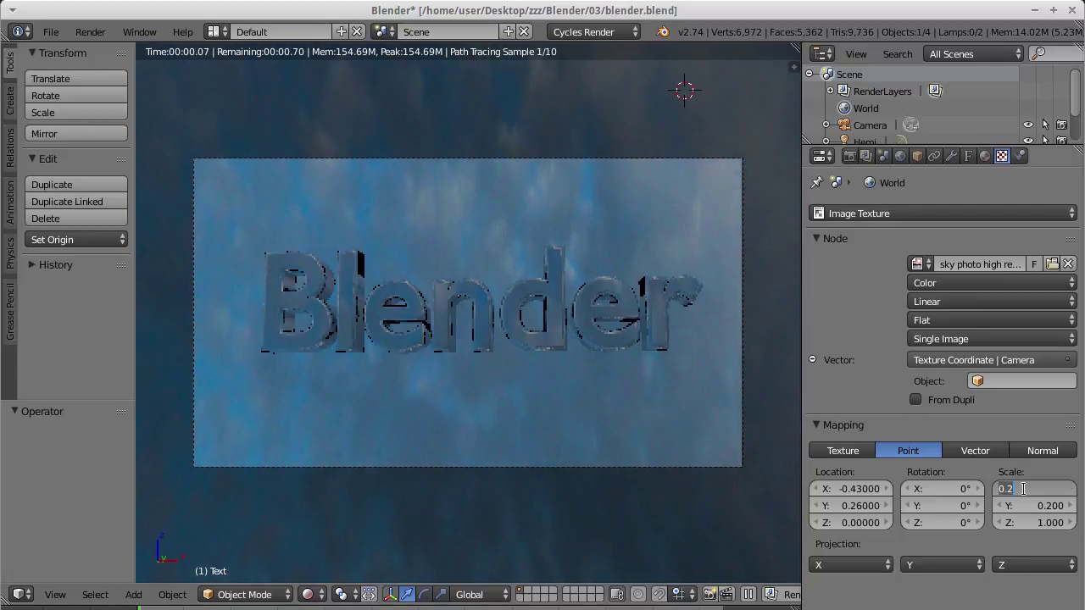
pyautogui.write('1.5')
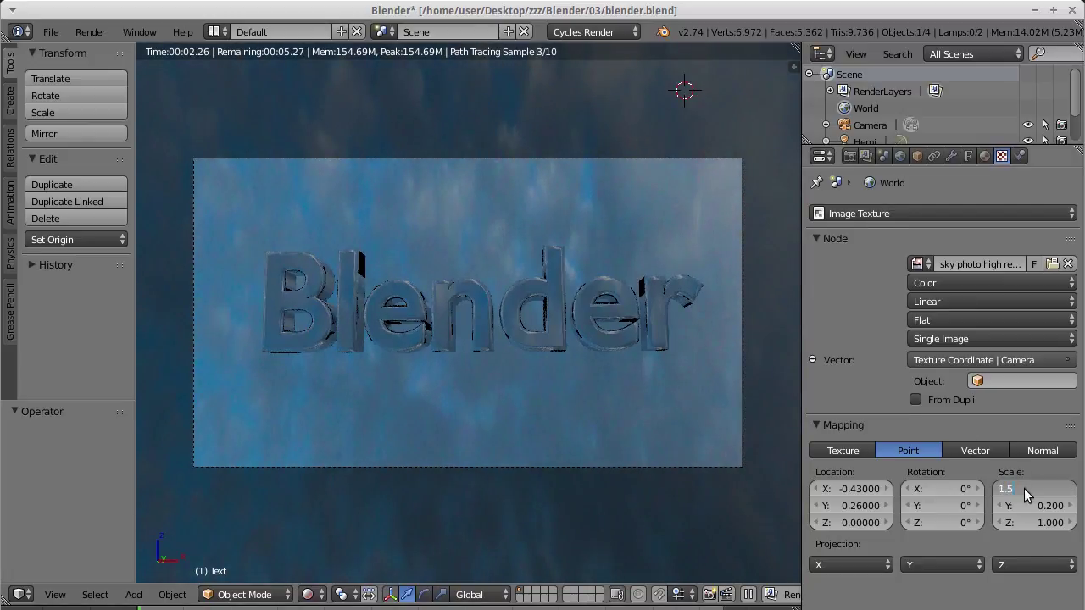
pyautogui.press('Return')
pyautogui.click(1024, 506)
pyautogui.write('1.5')
pyautogui.press('Return')
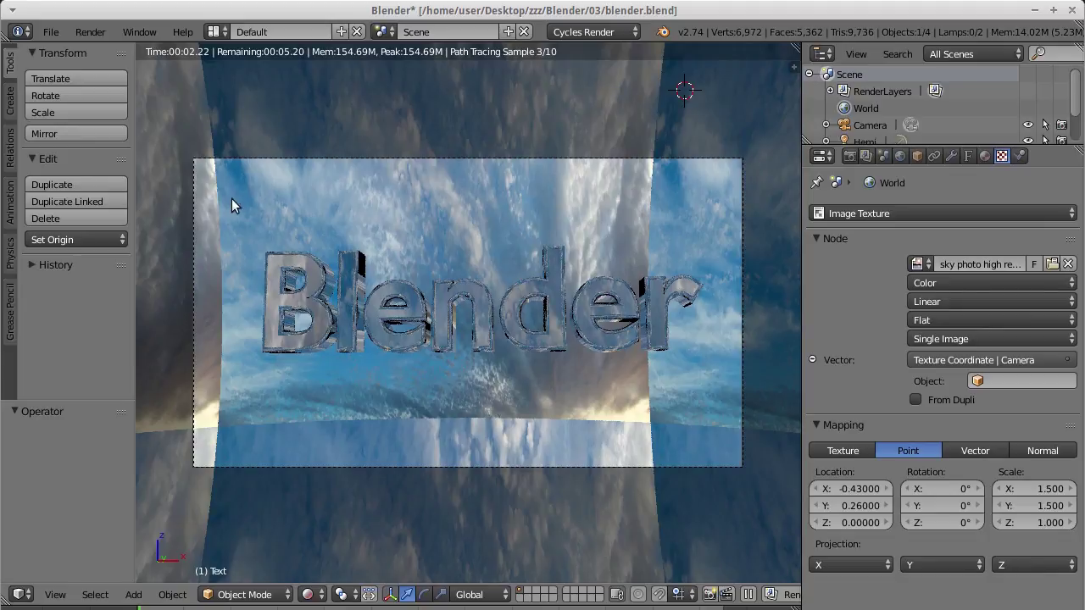
# Step: Set the sky texture mapping's X scale to 1.1 and X location to -0.5
pyautogui.click(1032, 493)
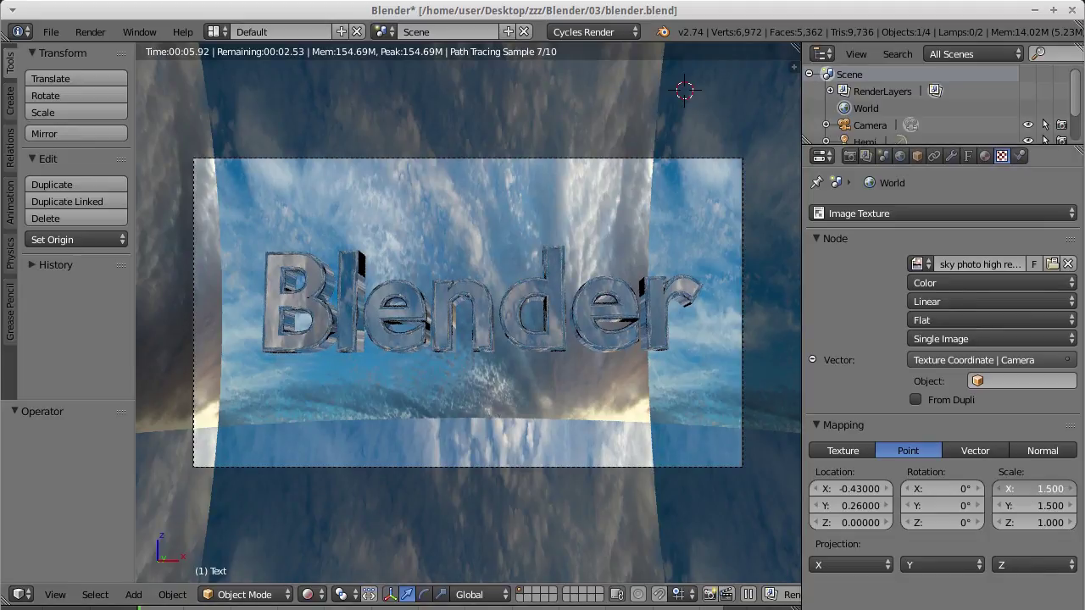
pyautogui.moveTo(1031, 489); pyautogui.dragTo(1009, 489)
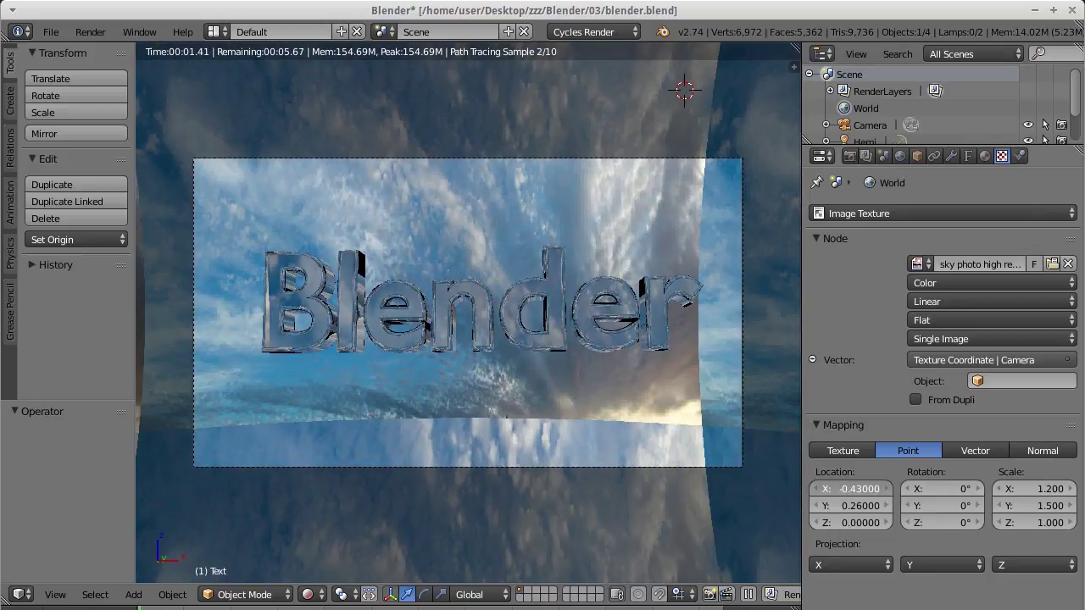
pyautogui.moveTo(852, 489); pyautogui.dragTo(835, 489)
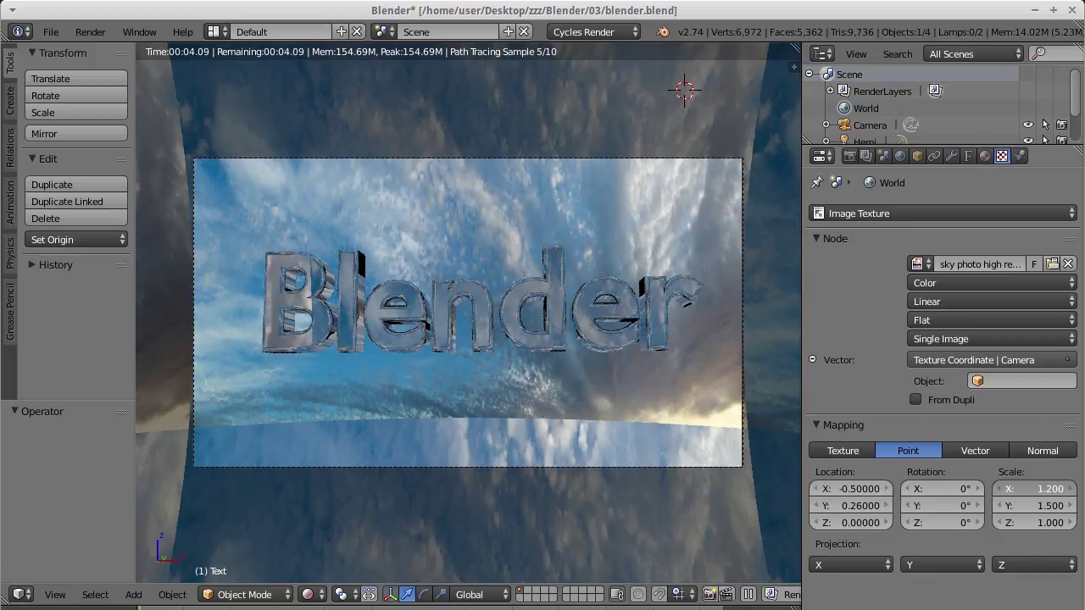
pyautogui.moveTo(1034, 489); pyautogui.dragTo(1021, 489)
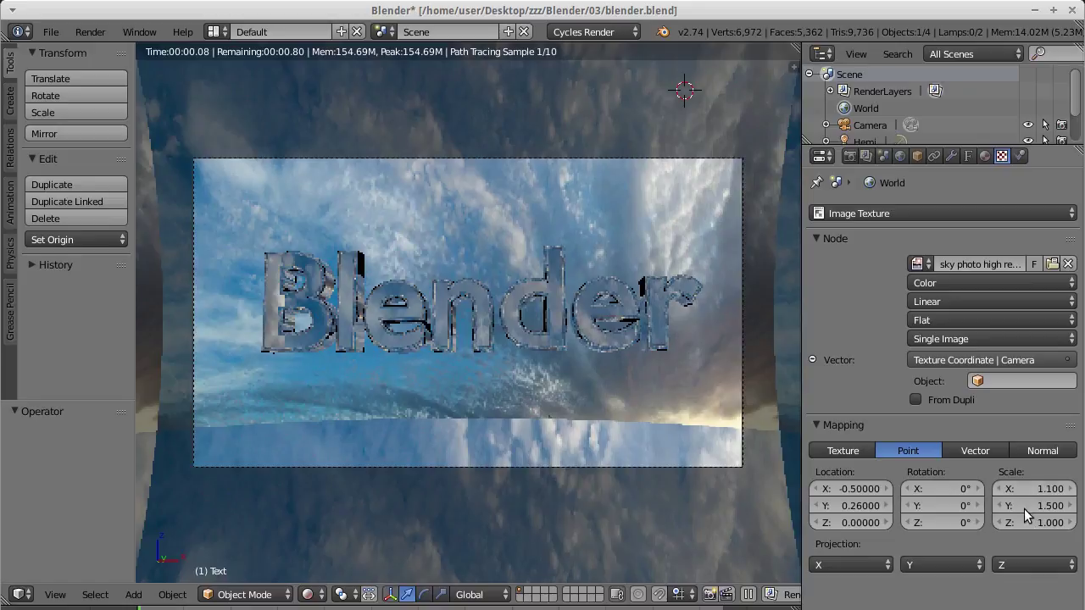
# Step: Set the mapping's Y scale to 1.1 and Y location to 0.29, then render in Cycles
pyautogui.click(1035, 506)
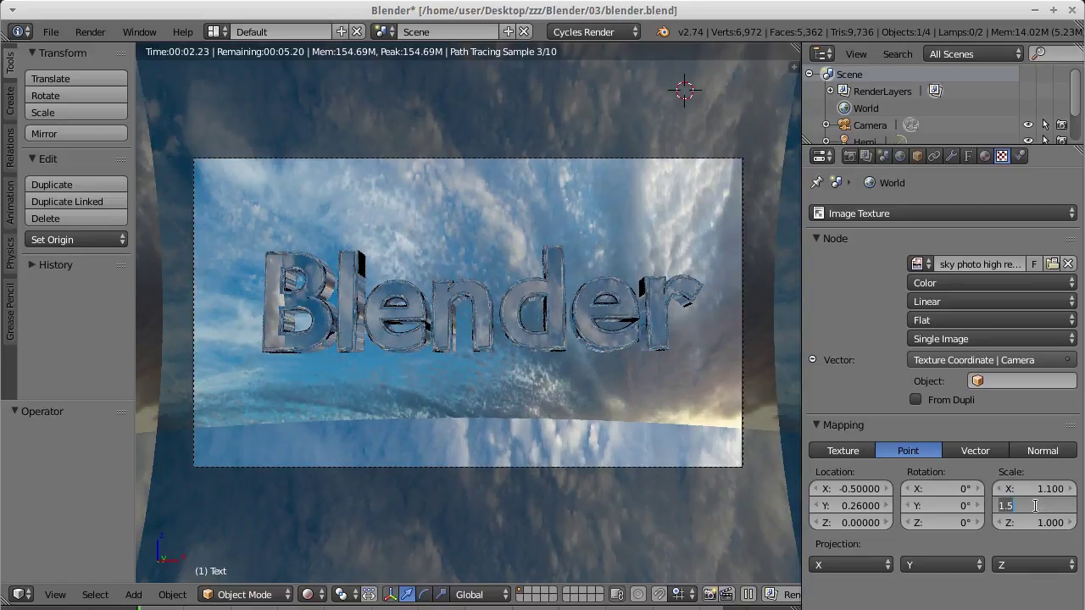
pyautogui.write('1')
pyautogui.press('Return')
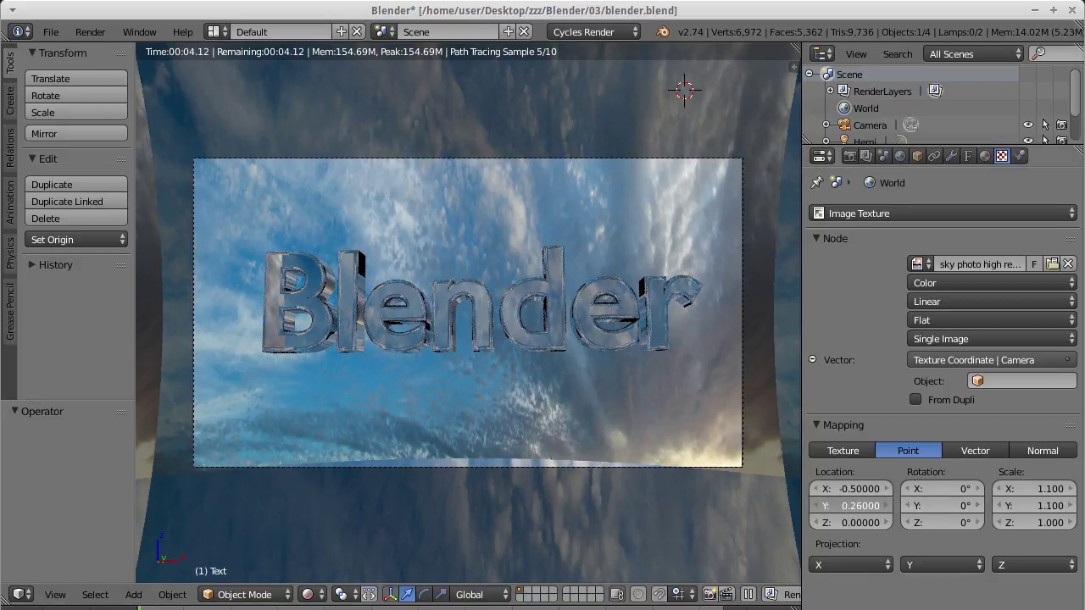
pyautogui.moveTo(852, 505); pyautogui.dragTo(861, 505)
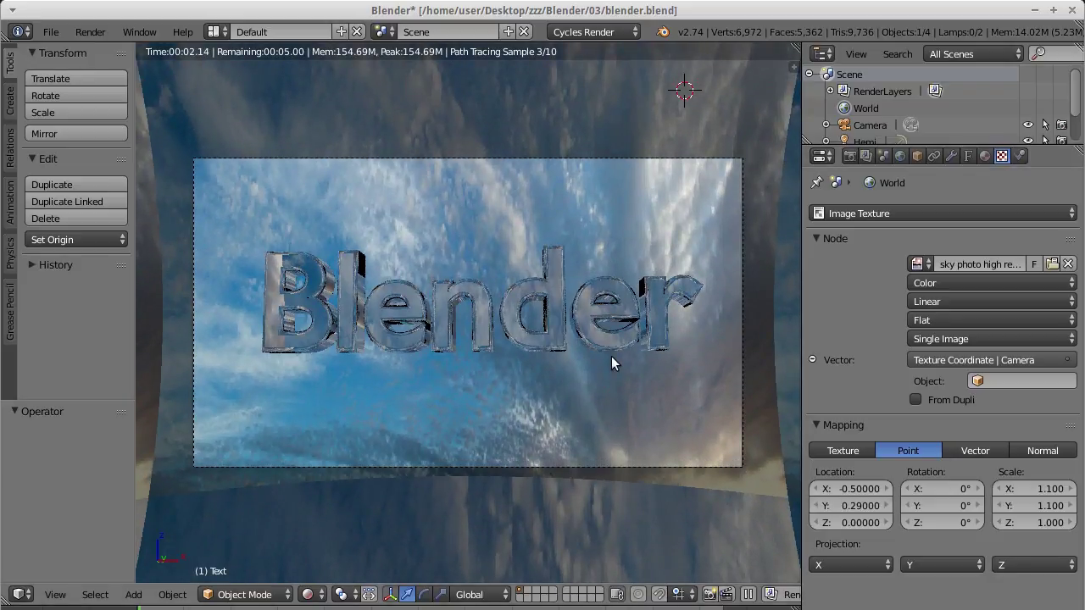
pyautogui.press('F12')
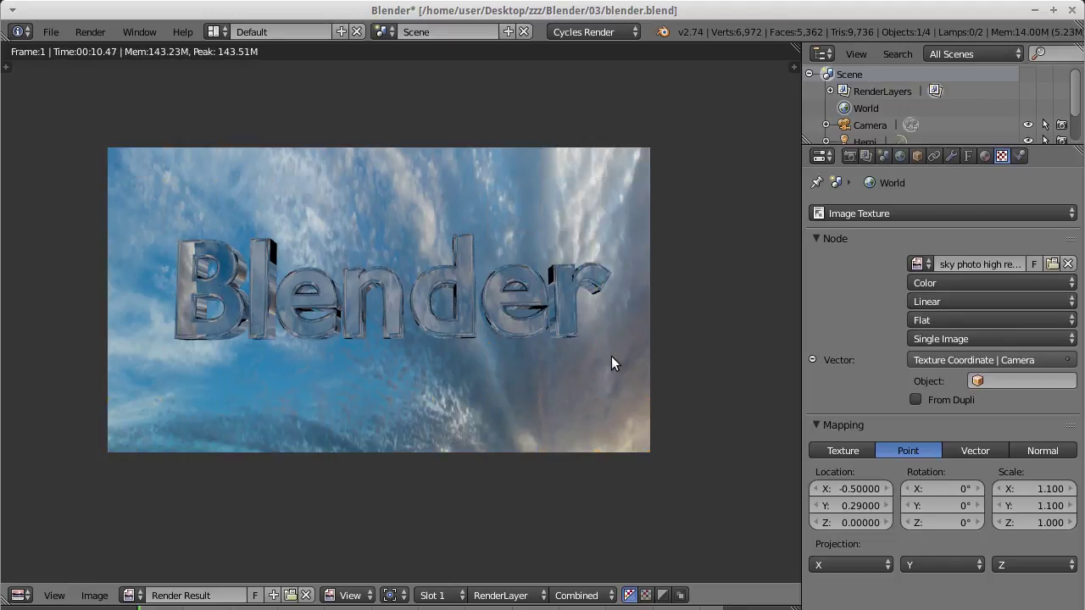
# Step: Close the render and reset the sky mapping's X and Y scale to 1.0
pyautogui.press('Escape')
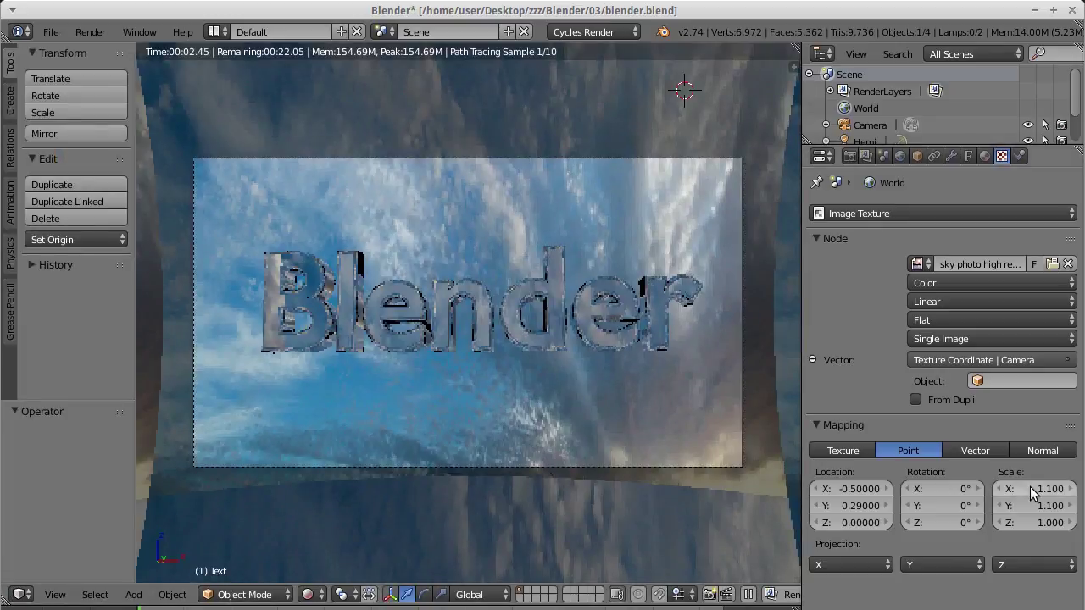
pyautogui.click(1030, 488)
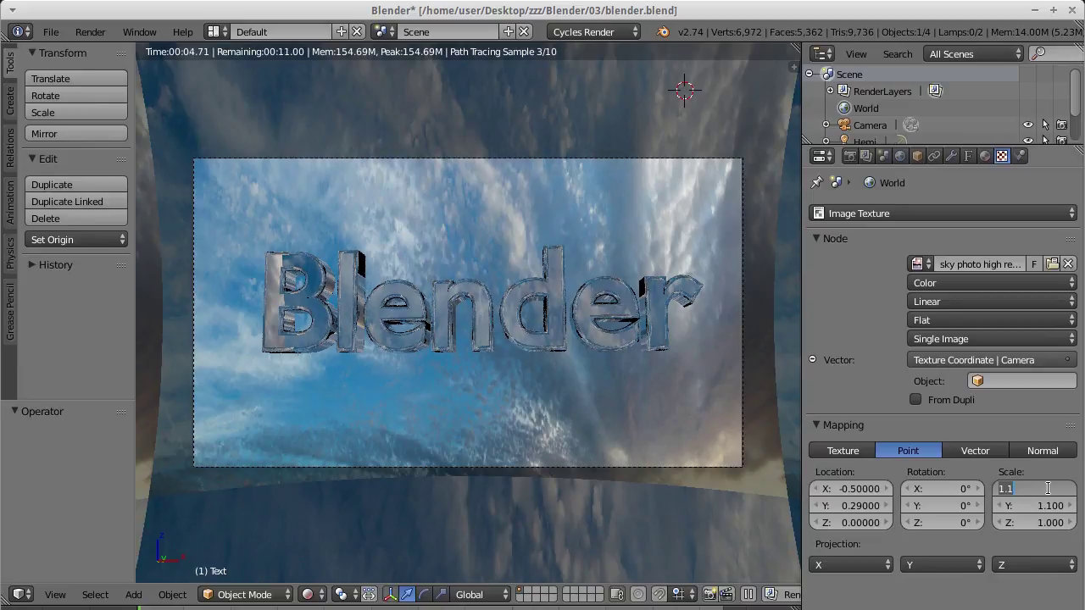
pyautogui.write('1')
pyautogui.press('Return')
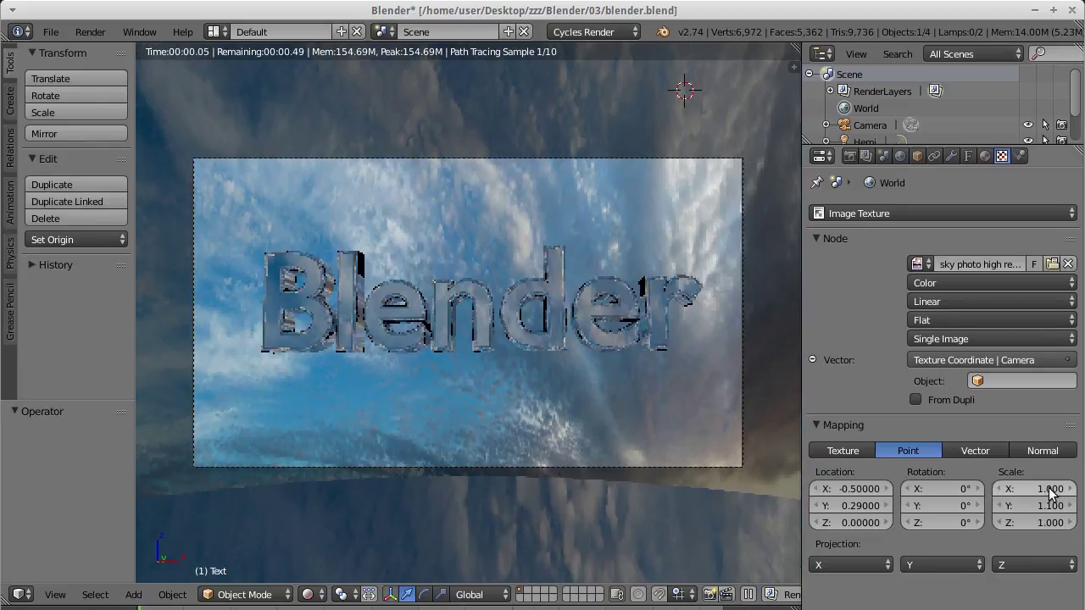
pyautogui.click(1048, 506)
pyautogui.write('1')
pyautogui.press('Return')
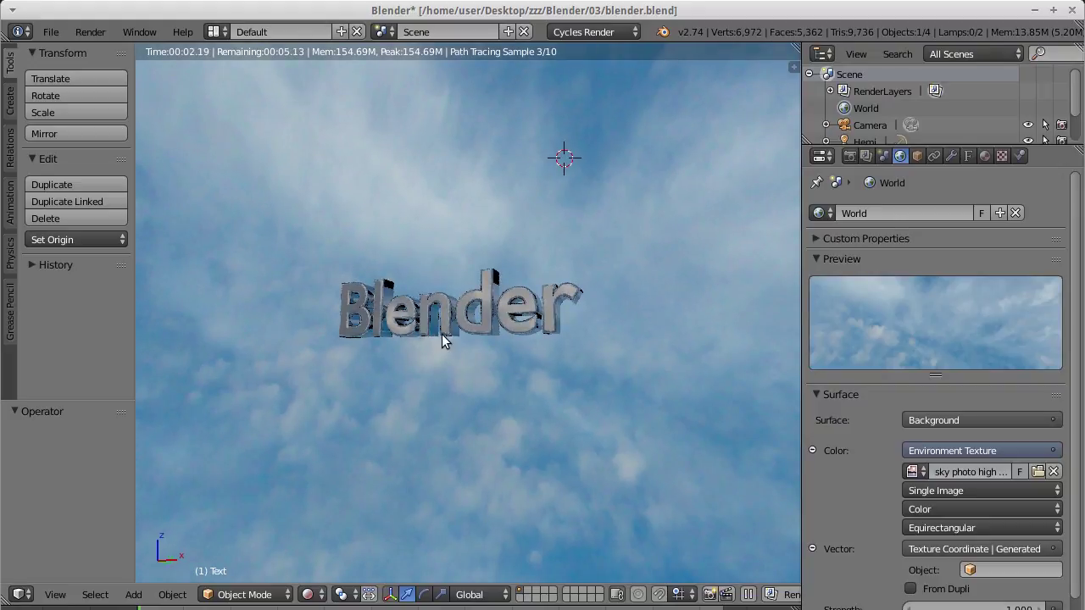
pyautogui.moveTo(467, 339); pyautogui.dragTo(478, 343, button='middle')
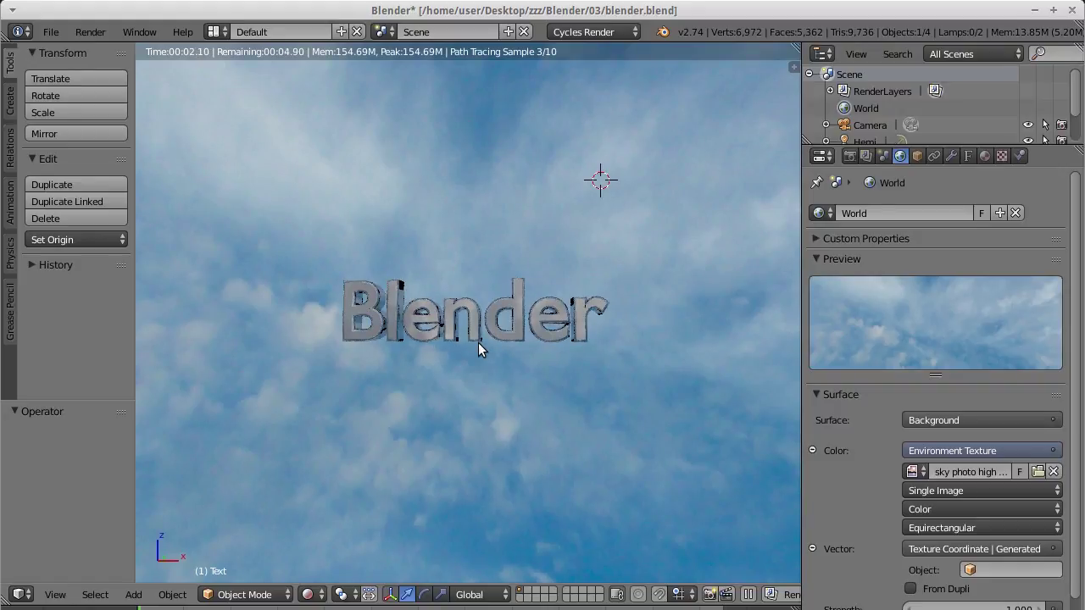
pyautogui.moveTo(420, 339)
pyautogui.mouseDown(button='middle')
pyautogui.moveTo(686, 359)
pyautogui.moveTo(371, 348)
pyautogui.moveTo(495, 350)
pyautogui.moveTo(582, 340)
pyautogui.moveTo(628, 318)
pyautogui.mouseUp(button='middle')
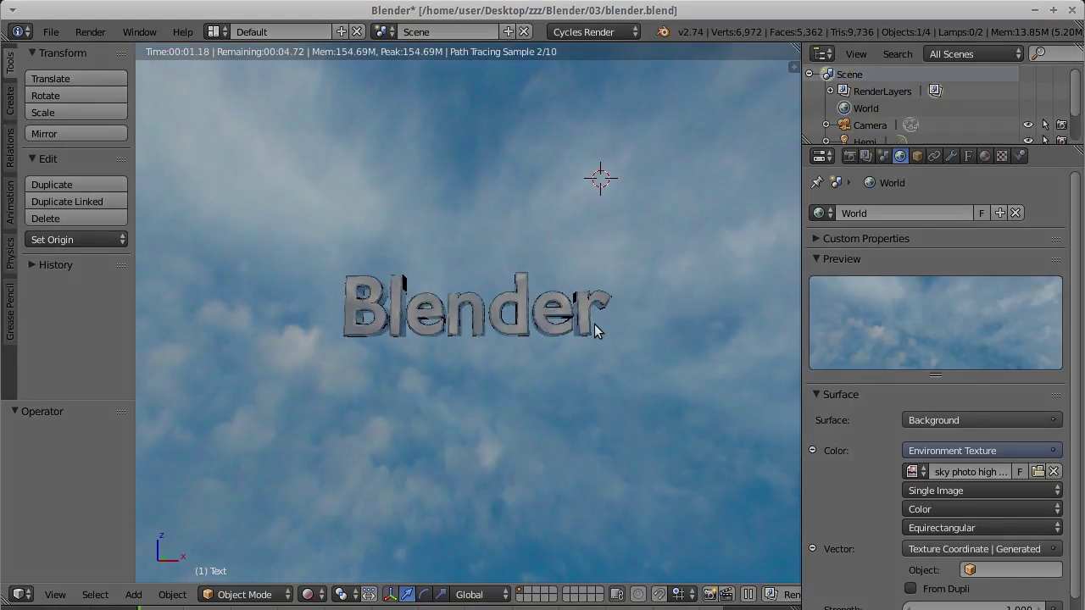